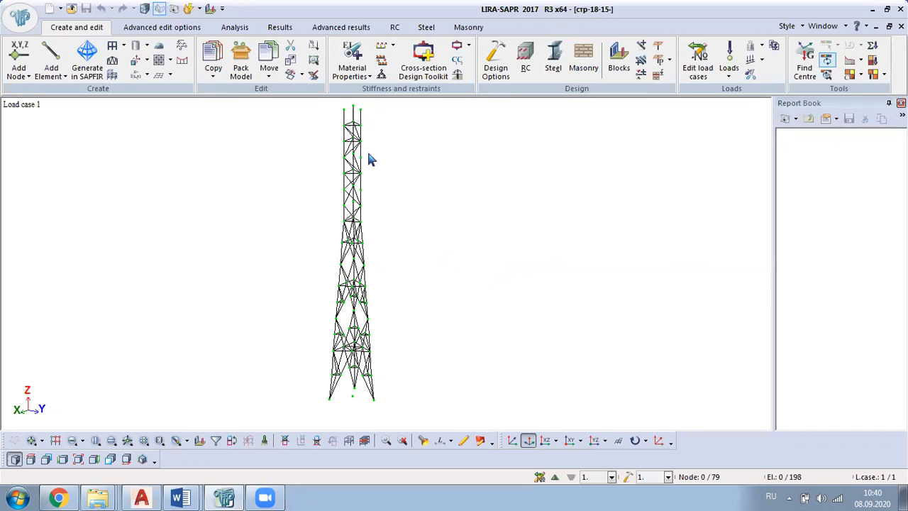
Step: Open the tower model's stiffness and materials settings and examine the listed angle, pipe and plate stiffness types
middle_drag(381, 157, 273, 182)
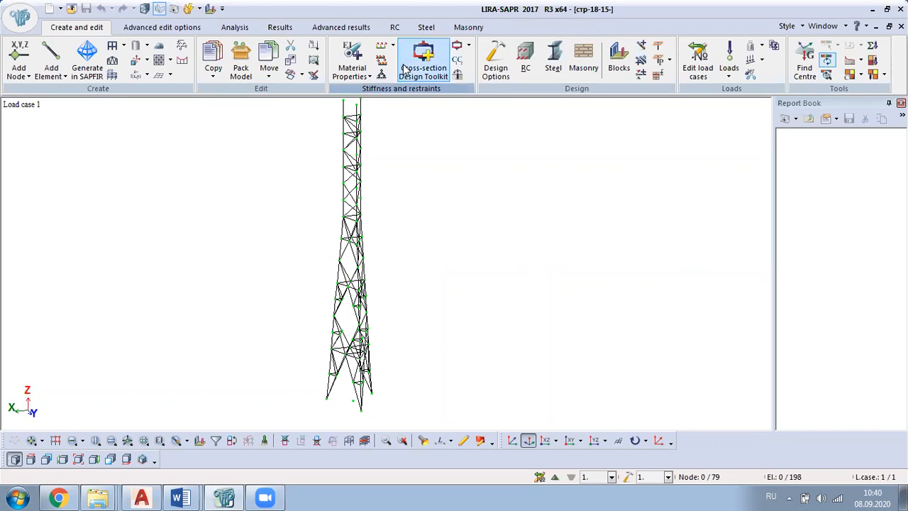
click(351, 57)
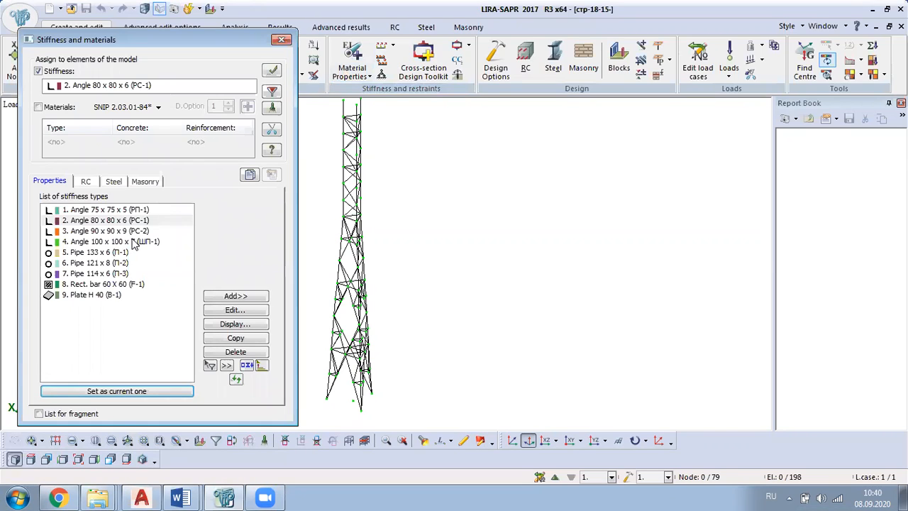
click(110, 212)
click(111, 220)
click(113, 231)
click(112, 241)
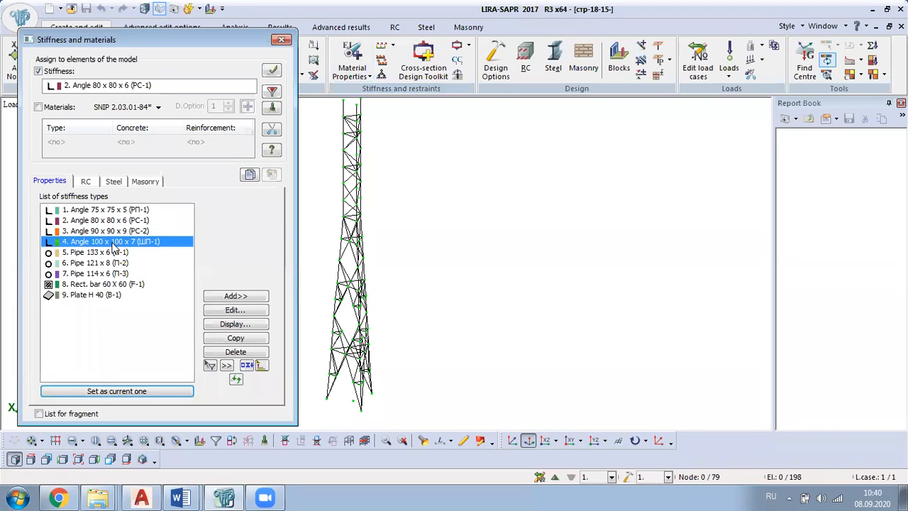
click(113, 252)
click(114, 262)
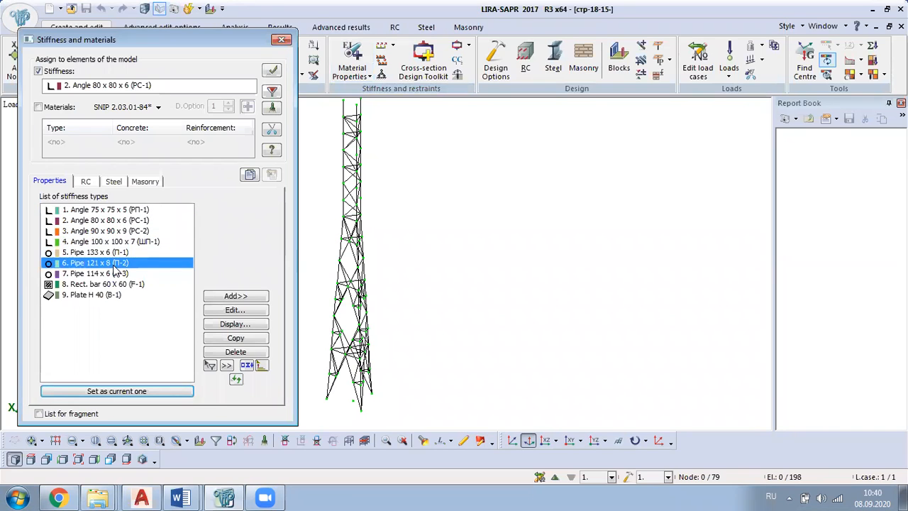
click(114, 273)
click(109, 295)
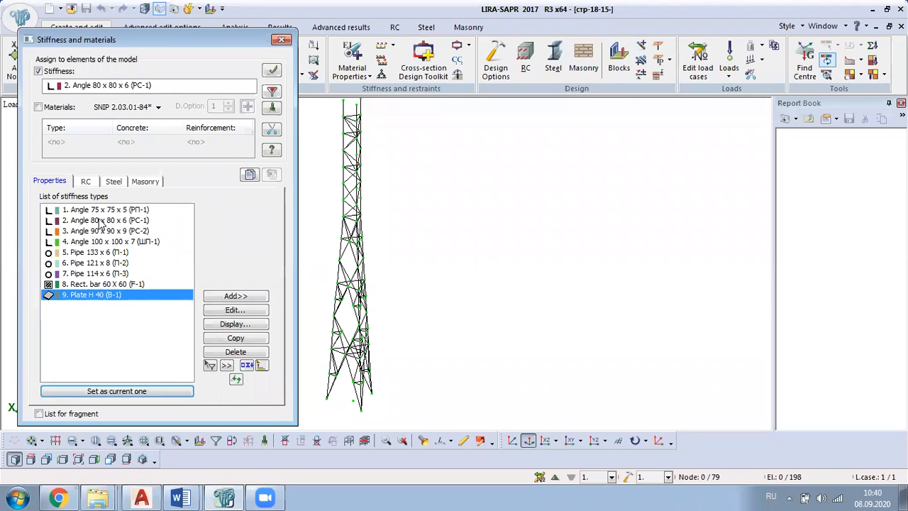
Step: Review the steel material entries РП-1 and РС-1 against the list of stiffness types
click(114, 181)
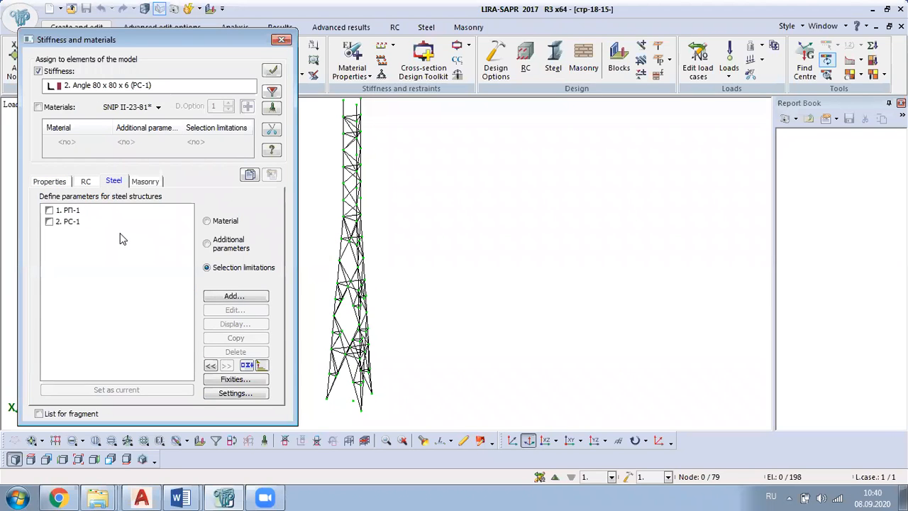
click(206, 220)
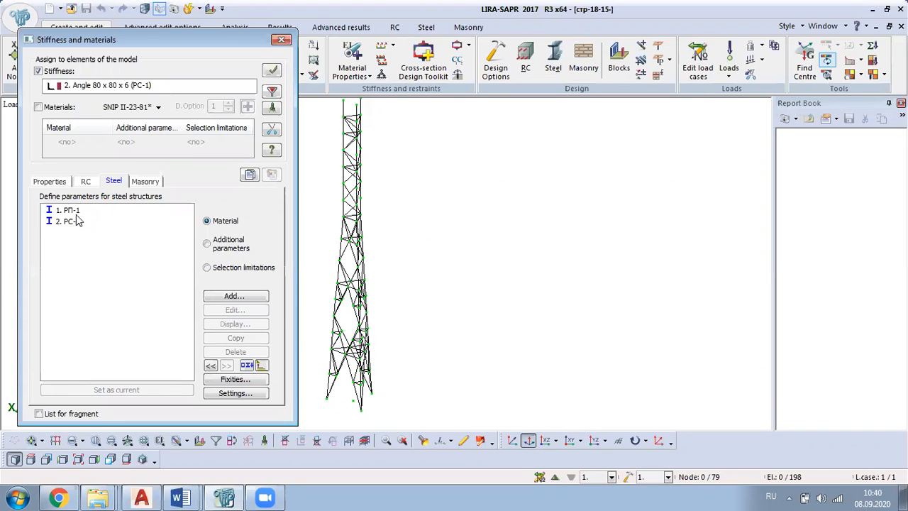
click(78, 211)
click(78, 222)
click(79, 210)
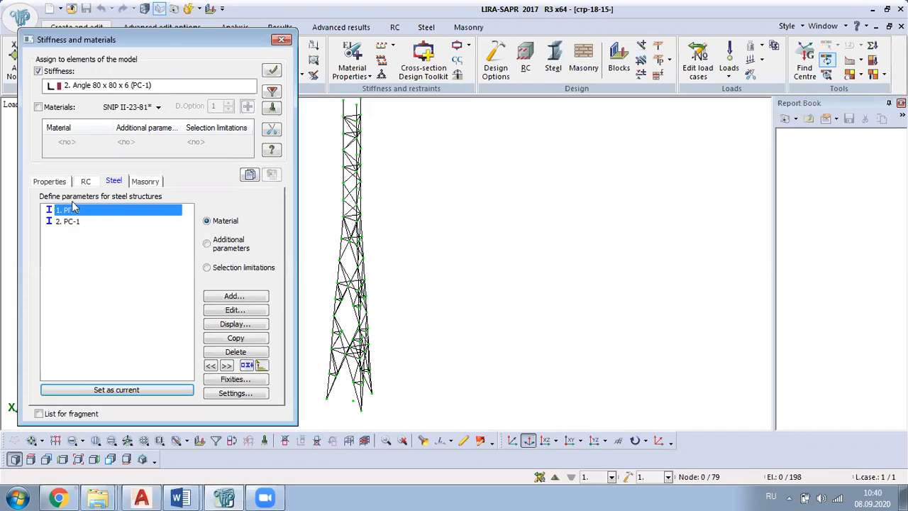
click(57, 182)
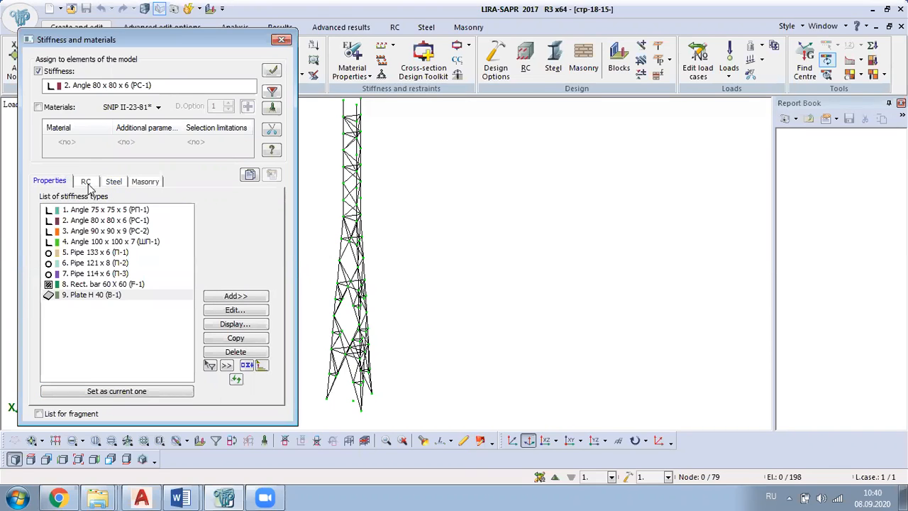
click(113, 182)
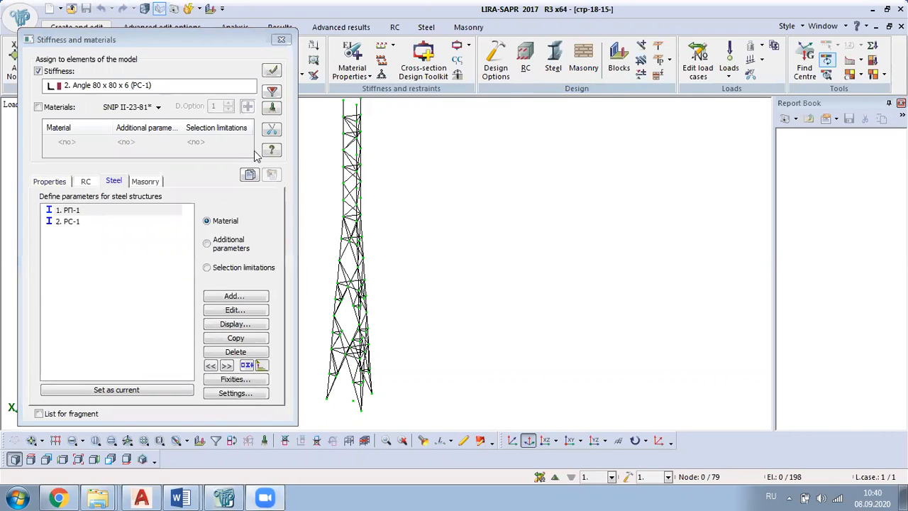
click(71, 213)
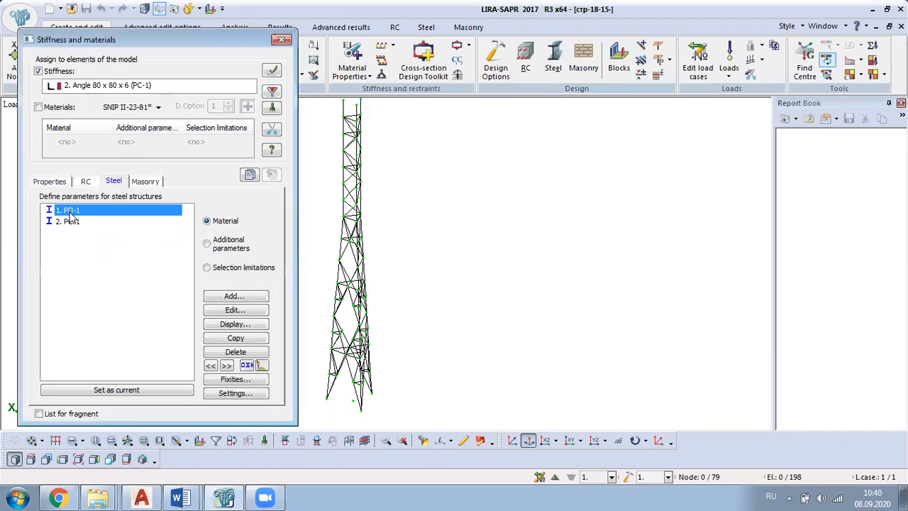
click(72, 220)
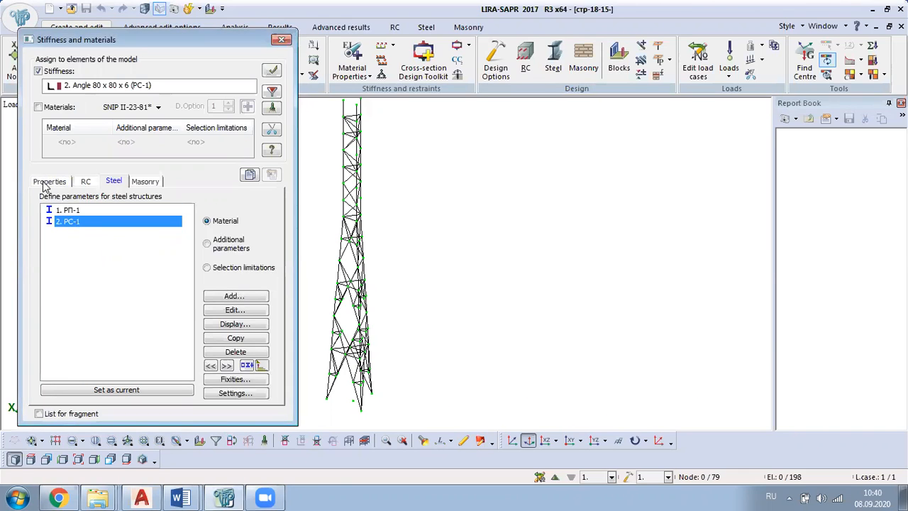
Step: Set stiffness type 3, Angle 90 x 90 x 9 (РС-2), as the current stiffness
click(47, 181)
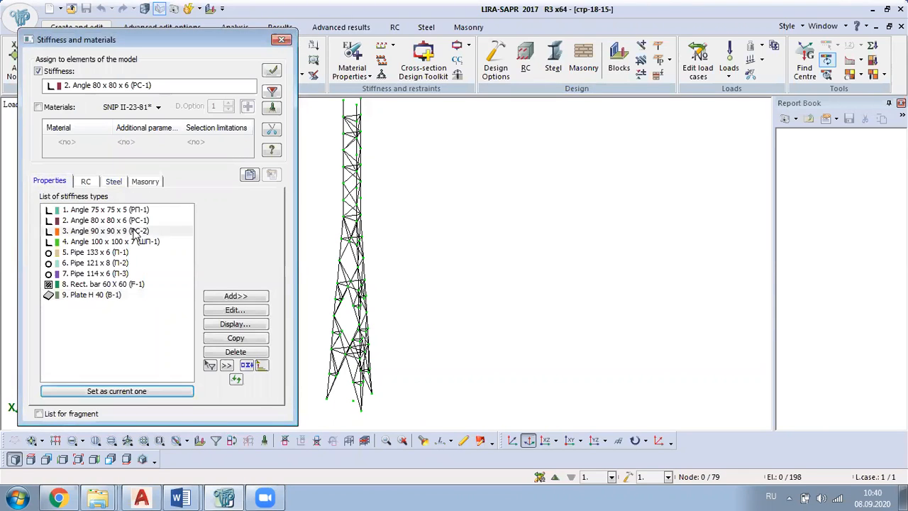
click(142, 231)
double_click(112, 232)
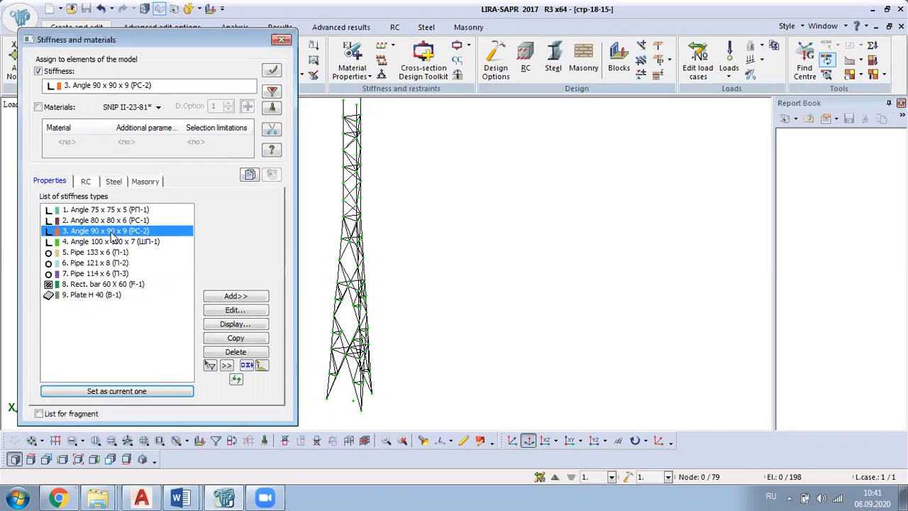
Step: Add a steel material for РС-2 with steel grade C245
click(114, 183)
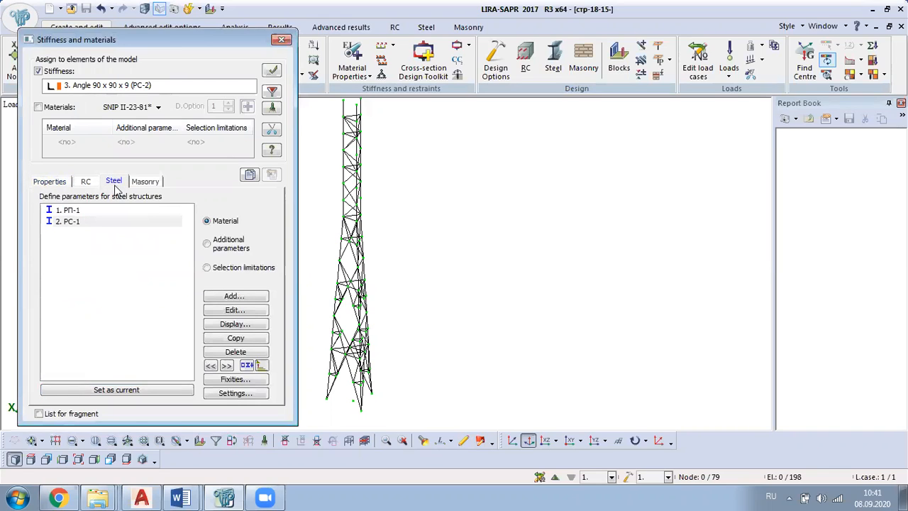
click(247, 300)
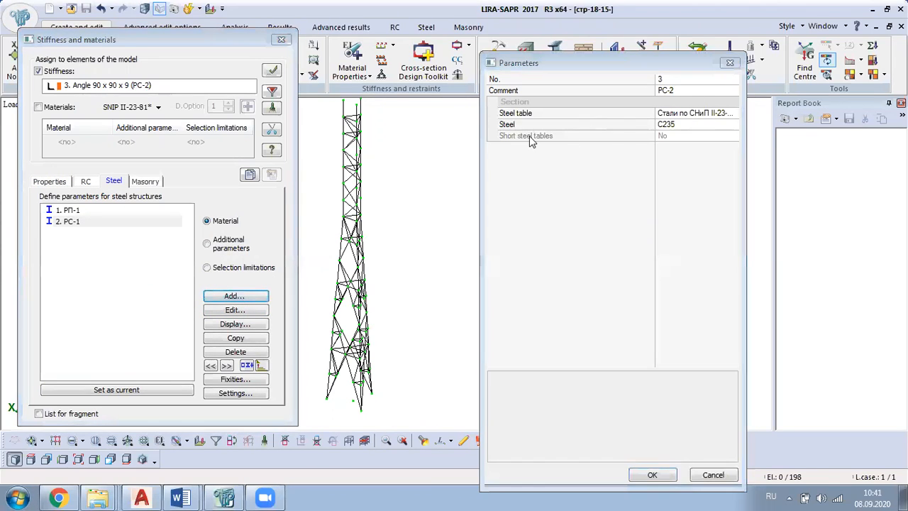
click(691, 125)
click(734, 125)
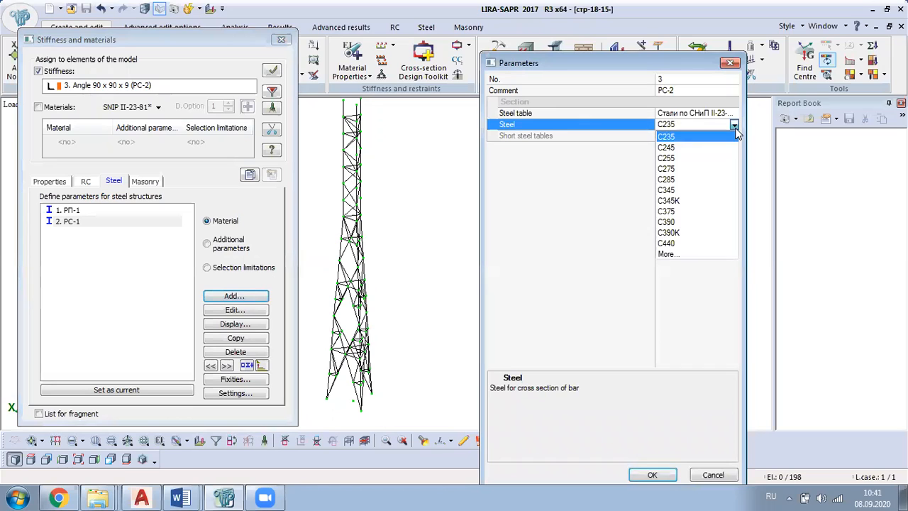
click(701, 149)
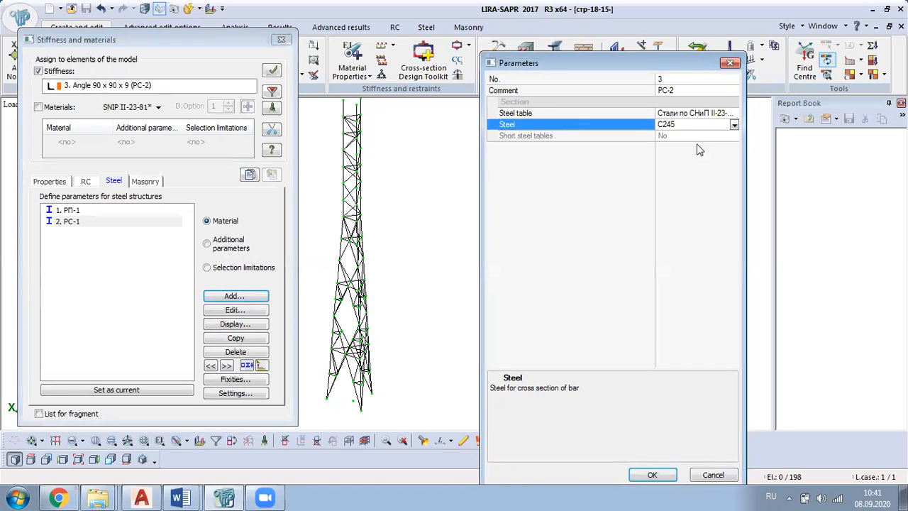
click(652, 474)
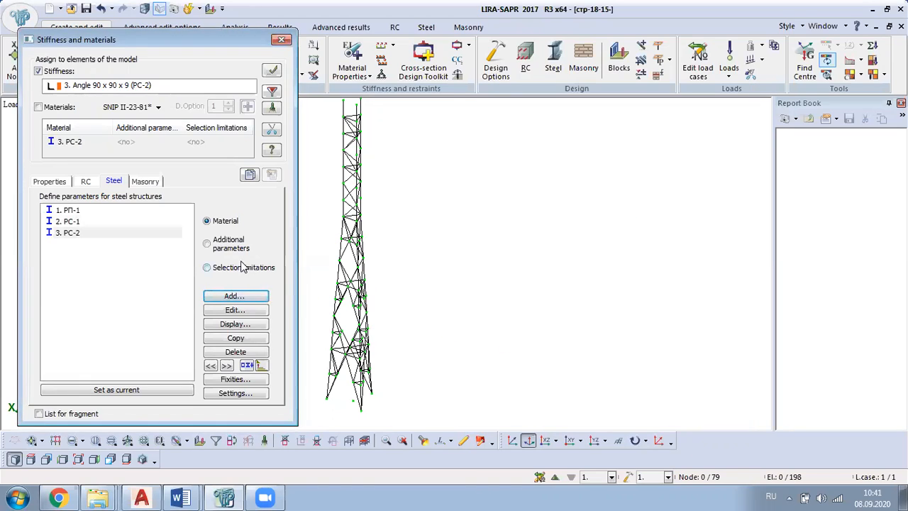
Step: Add additional steel parameters for РС-2 as a truss element, using length factors with Kz and Ky set to 0.85
click(214, 245)
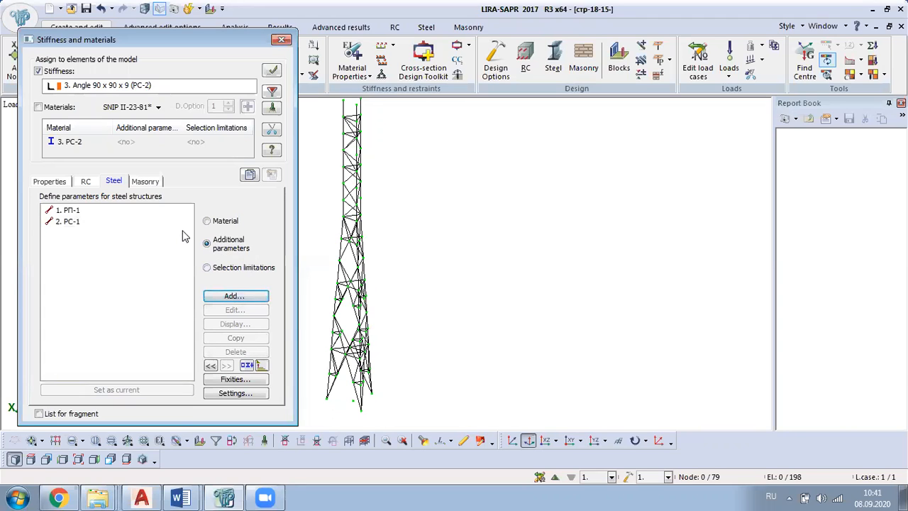
click(235, 296)
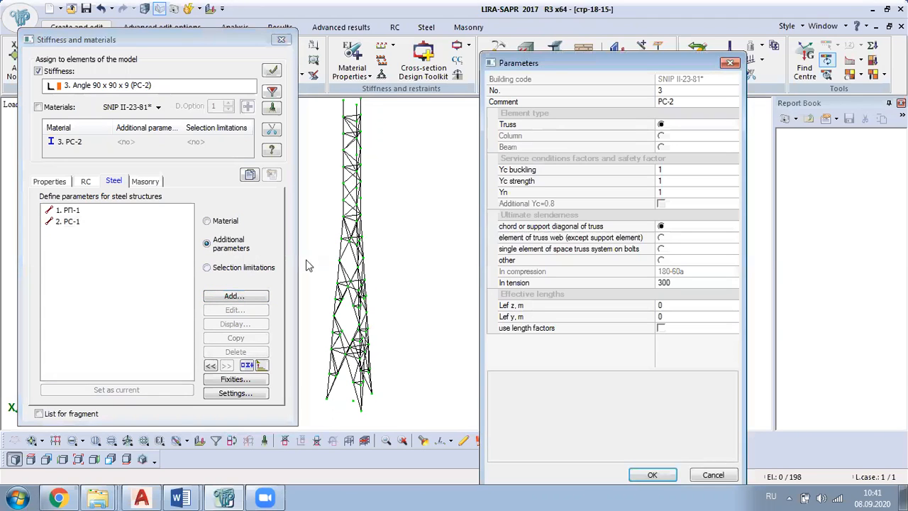
click(661, 125)
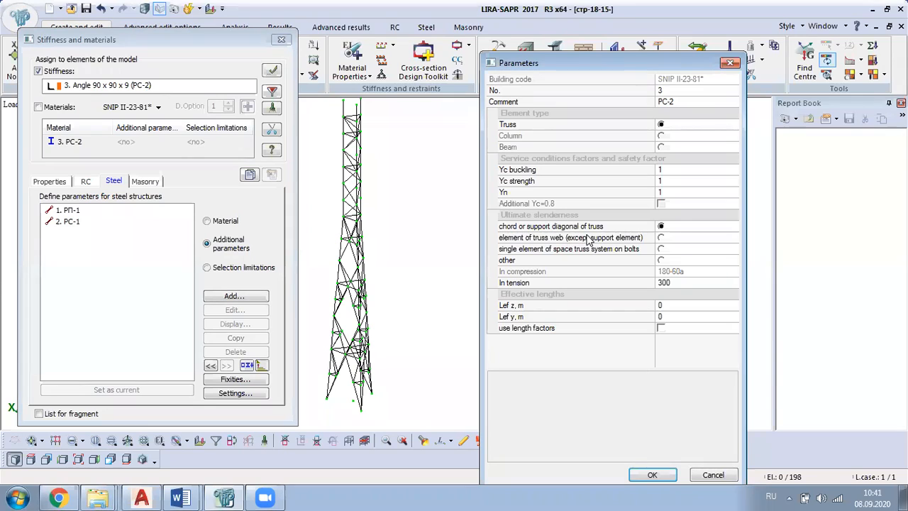
click(659, 330)
click(670, 305)
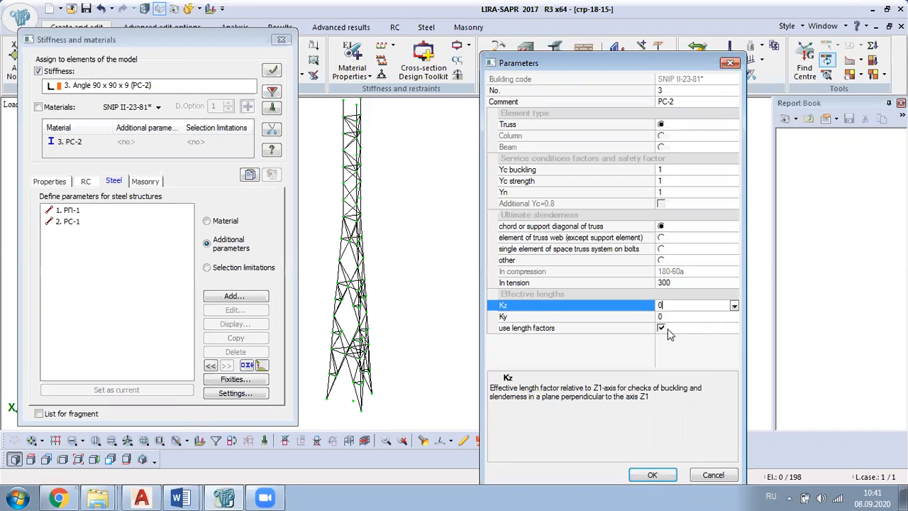
text(.85)
click(685, 316)
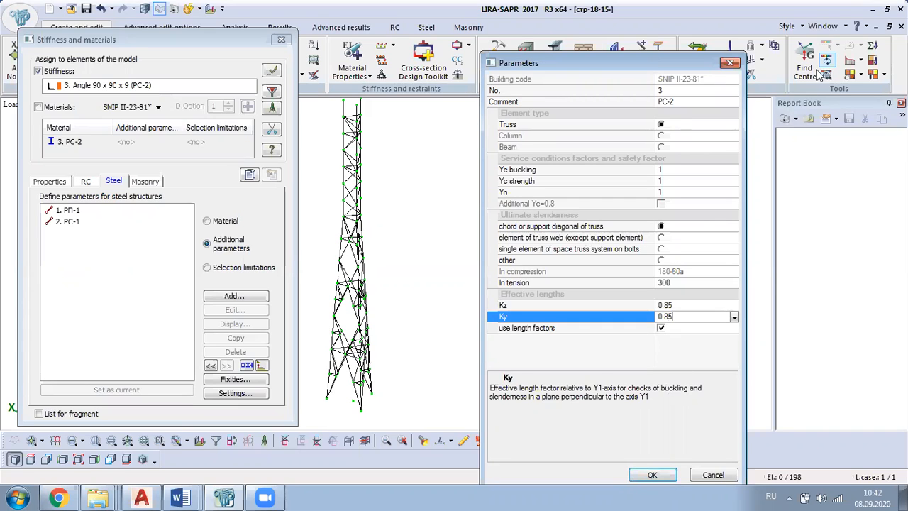
click(265, 497)
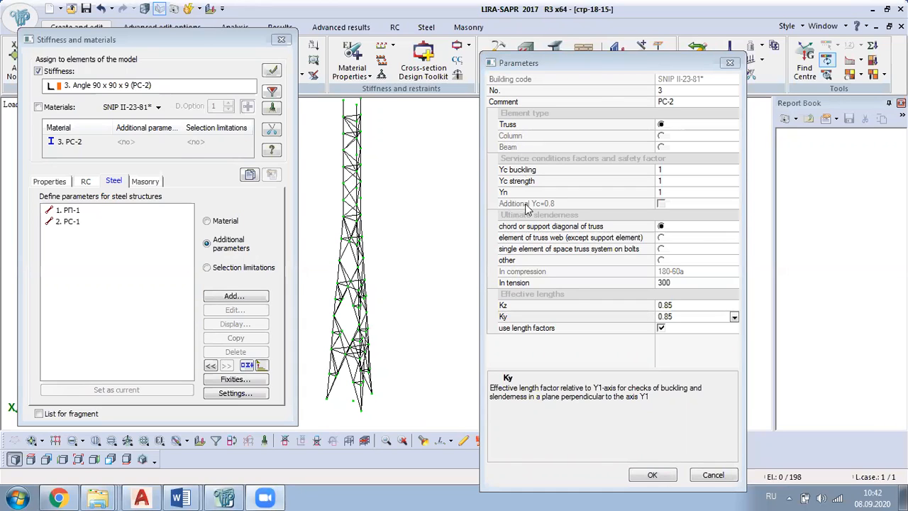
click(652, 474)
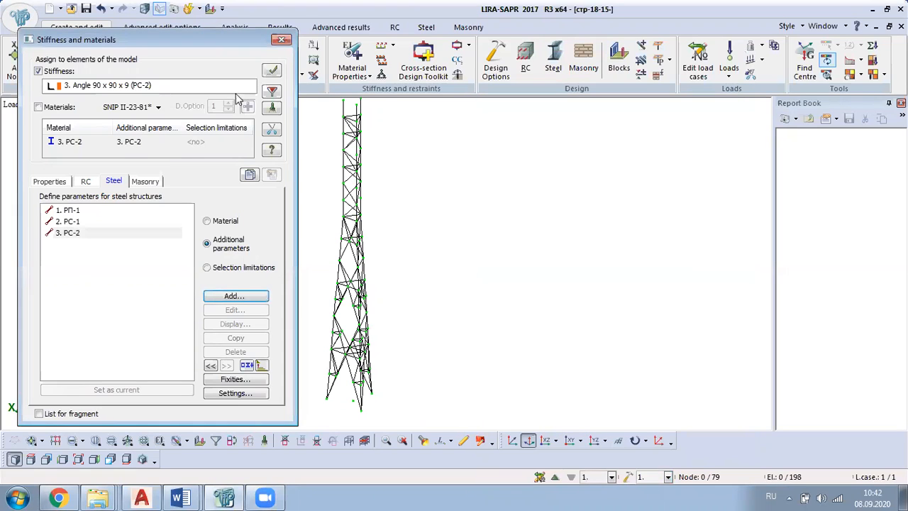
Step: Add selection limitations for РС-2 with the default dimension limits
click(226, 269)
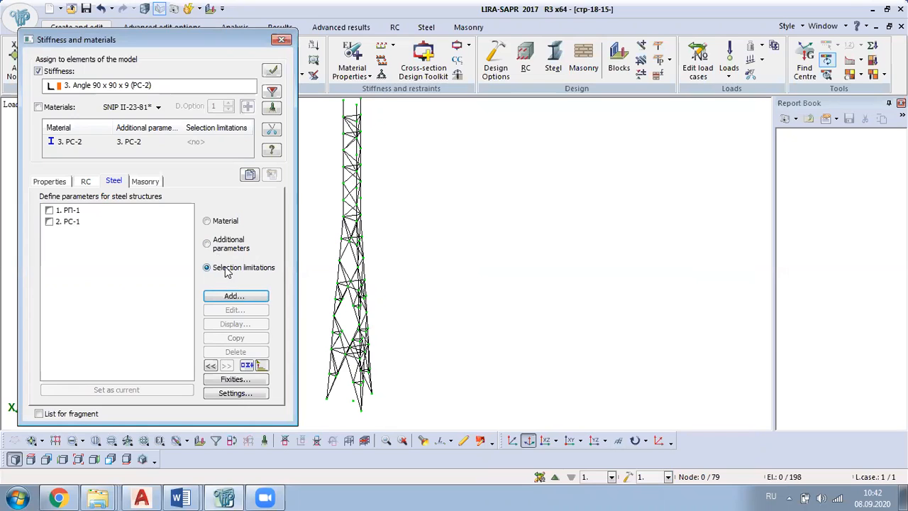
click(234, 297)
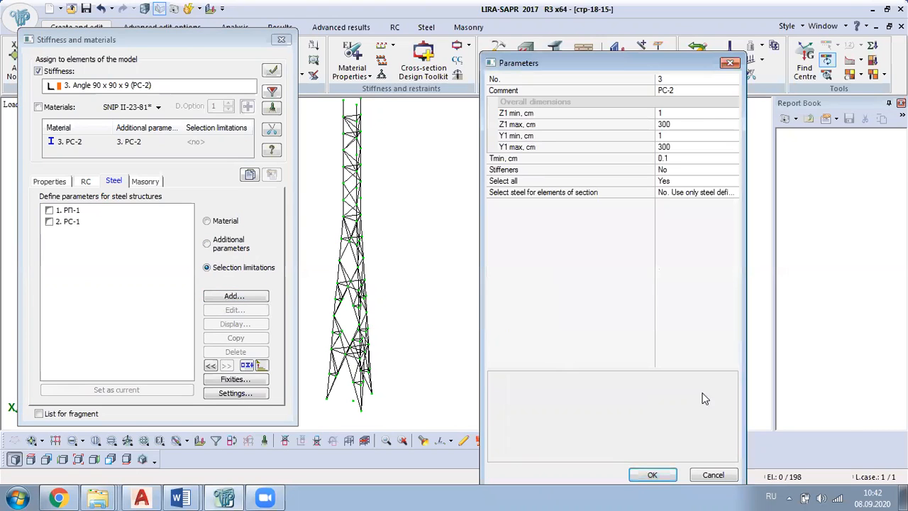
drag(679, 69, 658, 33)
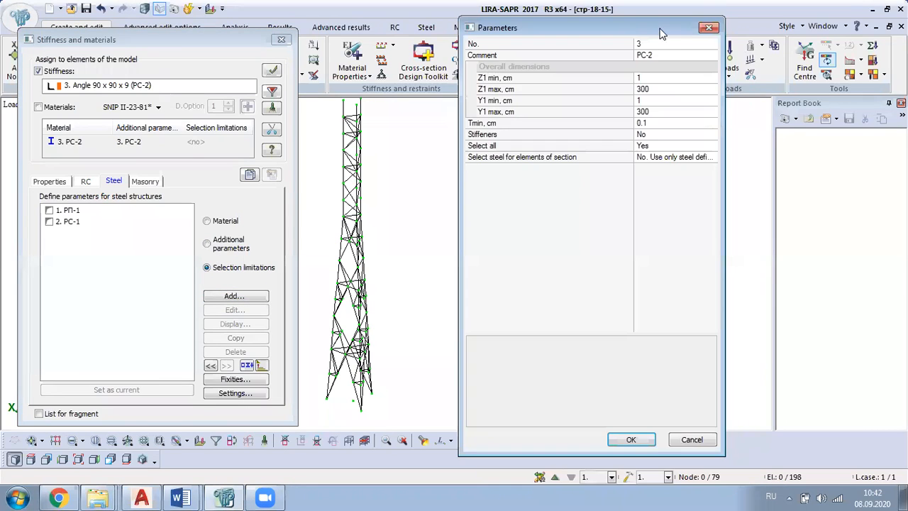
click(628, 440)
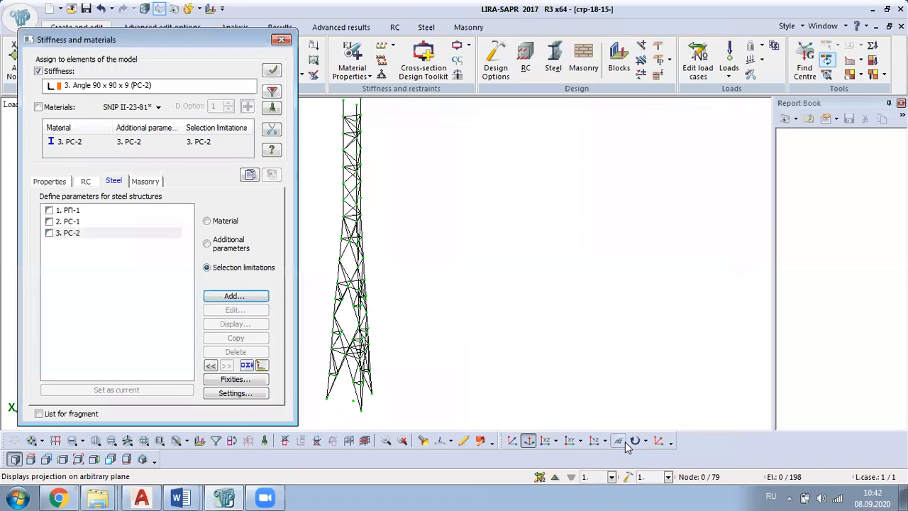
Step: Set stiffness type 4, Angle 100 x 100 x 7 (ШП-1), as the current stiffness
click(47, 183)
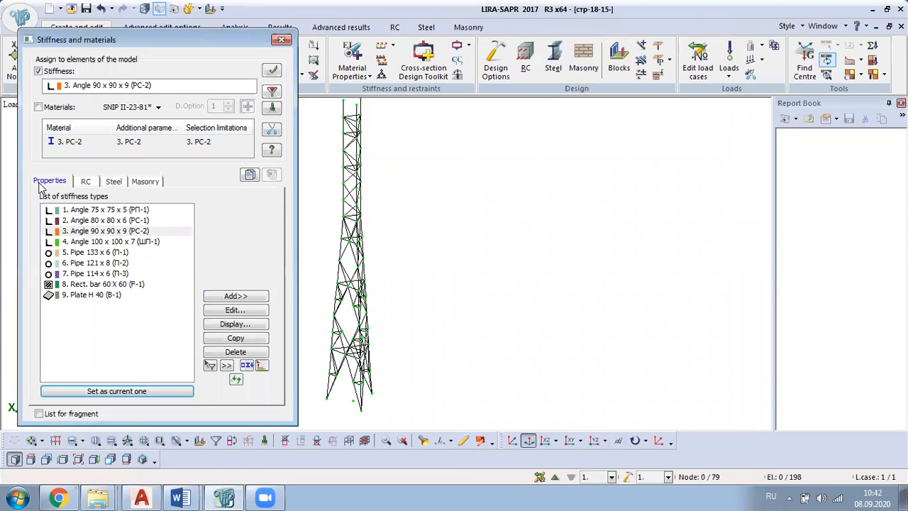
click(126, 242)
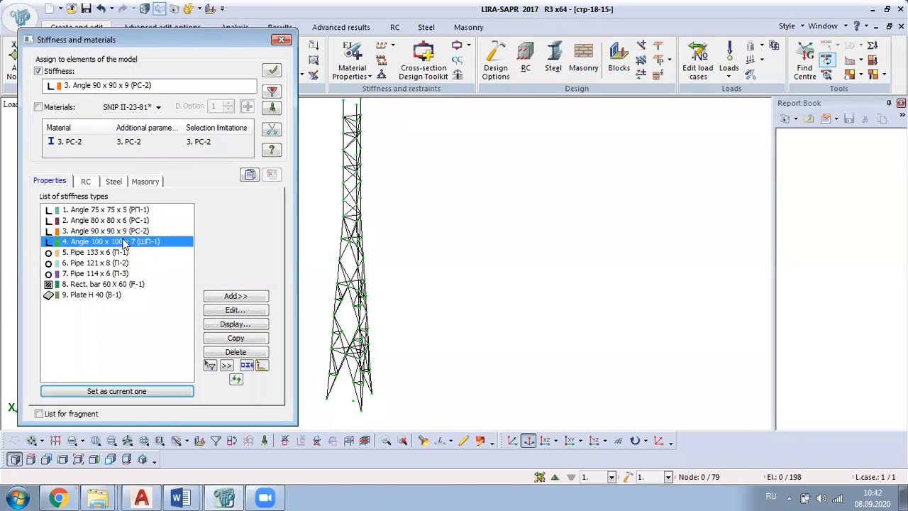
double_click(121, 242)
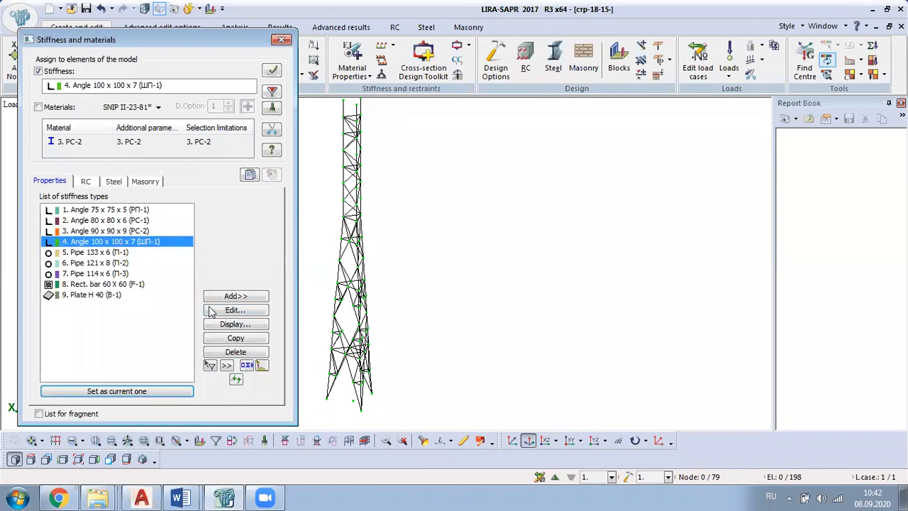
Step: Add a steel material for ШП-1 with steel grade C245
click(115, 183)
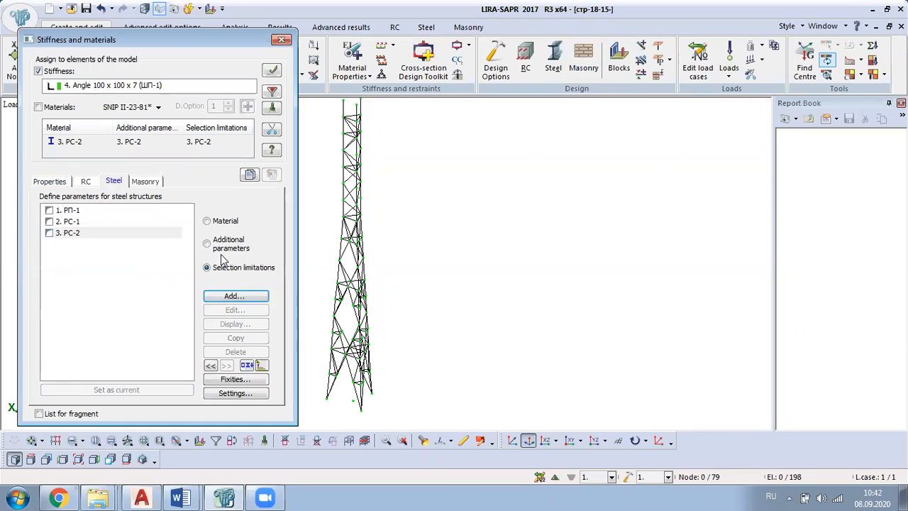
click(234, 295)
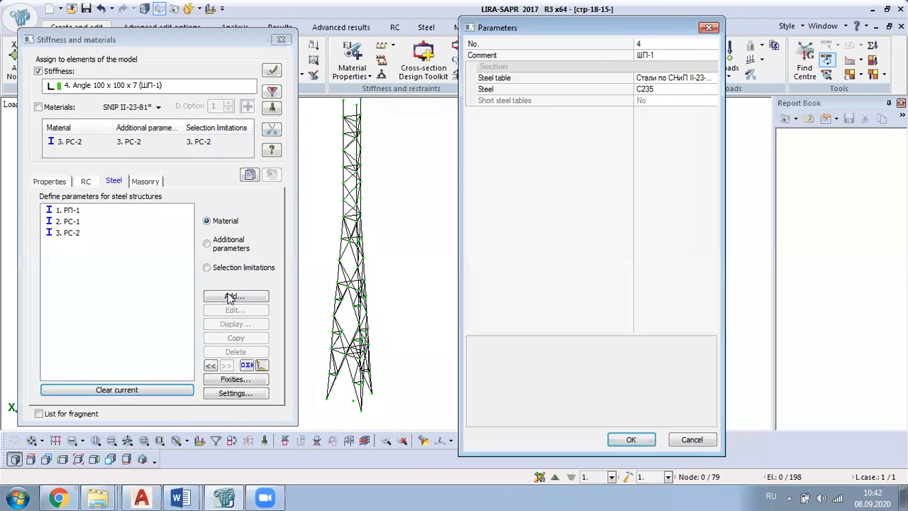
click(674, 93)
click(712, 90)
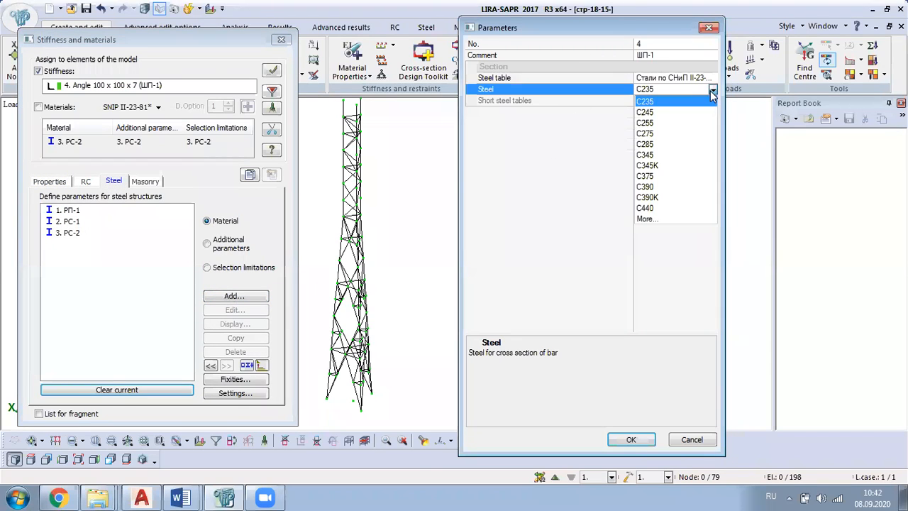
click(672, 112)
click(631, 439)
Step: Add additional steel parameters for ШП-1 as a truss chord or support diagonal, using length factors with Kz and Ky set to 0.85
click(227, 244)
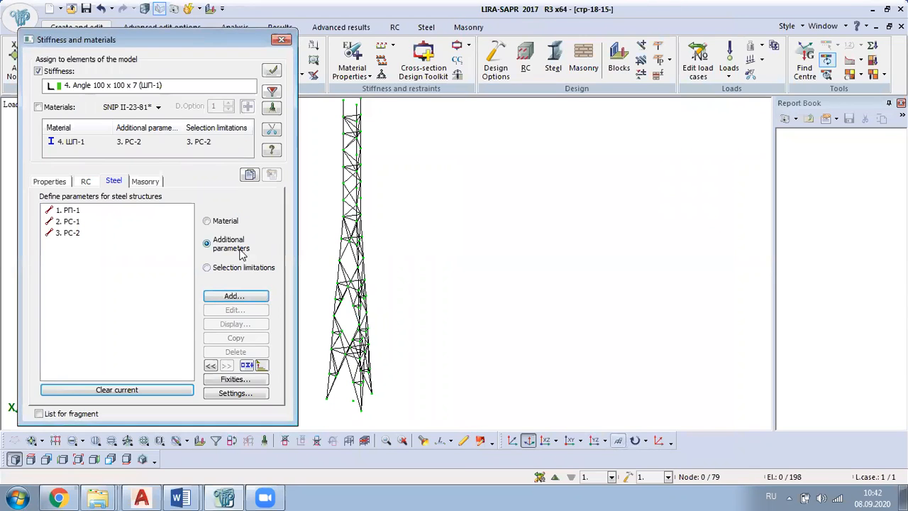
click(255, 296)
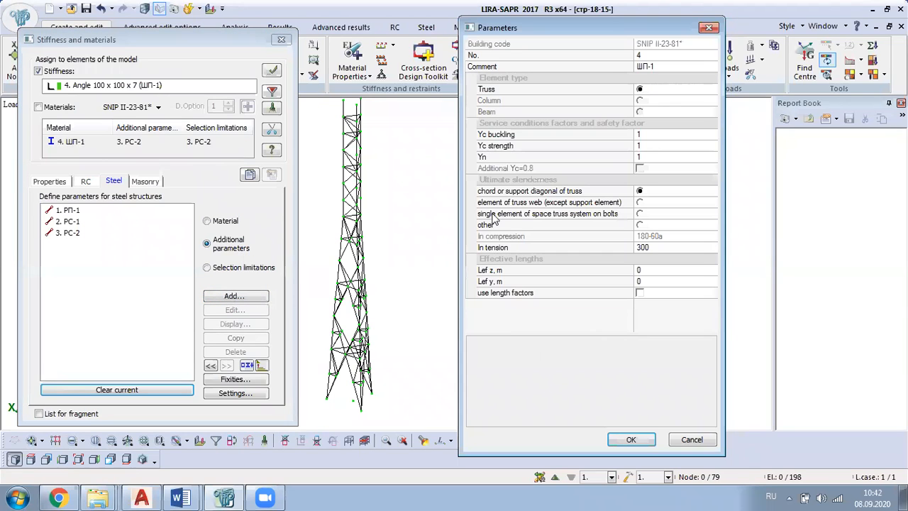
click(639, 202)
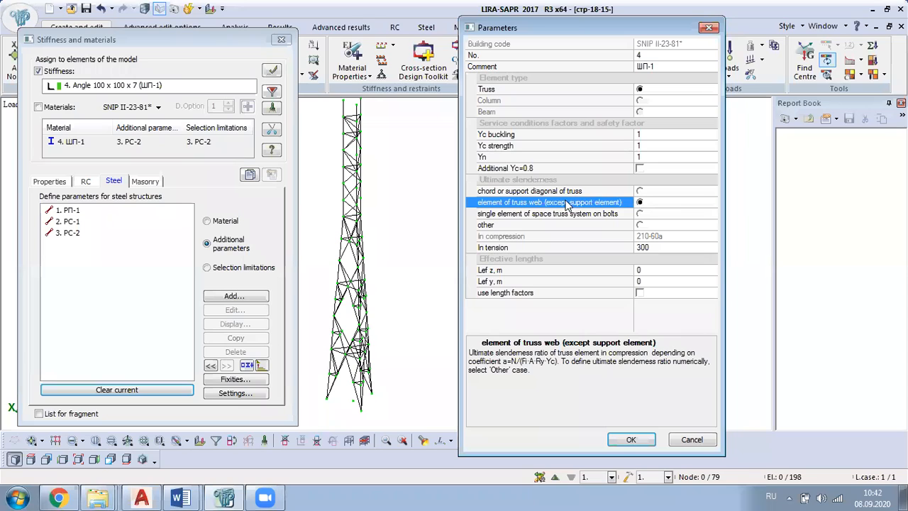
click(640, 191)
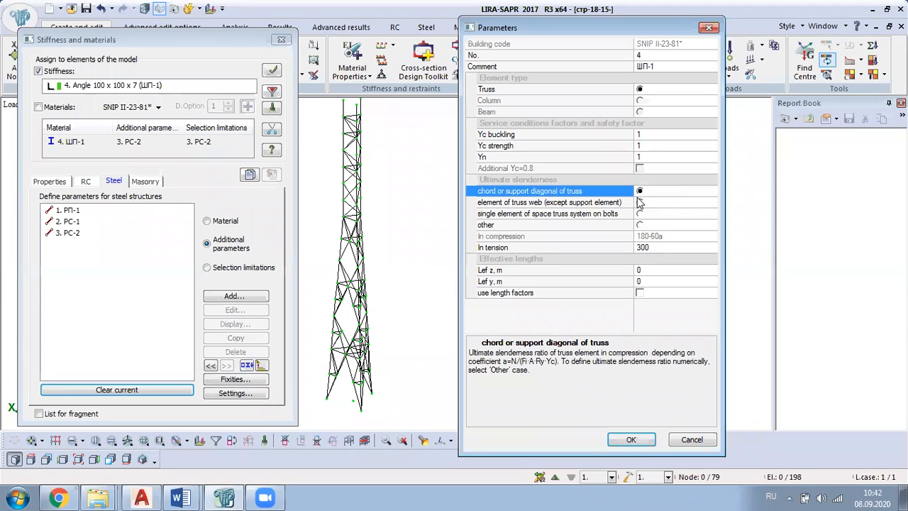
click(640, 292)
click(648, 271)
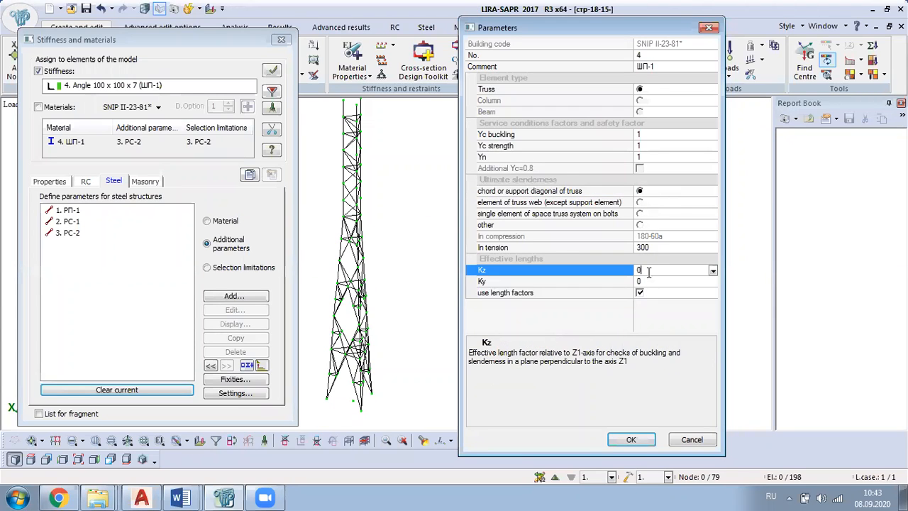
text(.85)
click(647, 282)
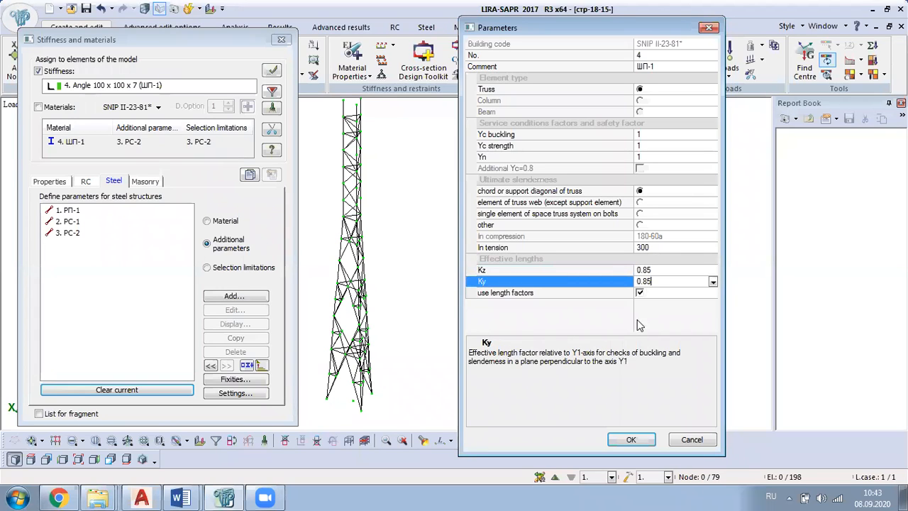
click(631, 439)
Step: Add selection limitations for ШП-1 with the default dimension limits
click(219, 269)
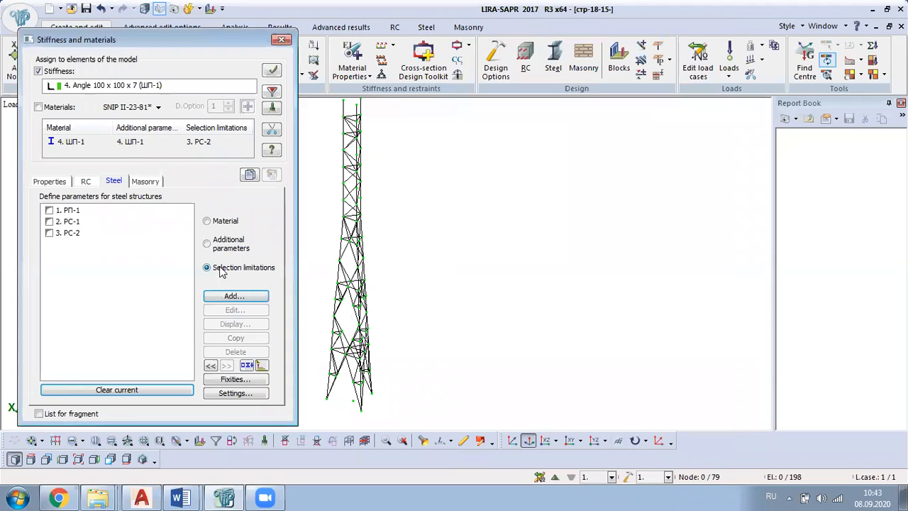
click(235, 296)
click(630, 439)
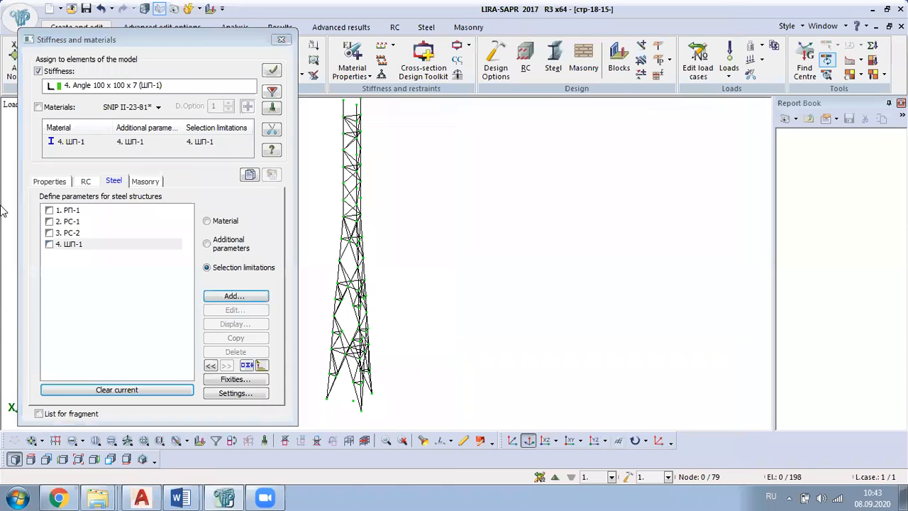
Step: Set stiffness type 5, Pipe 133 x 6 (П-1), as the current stiffness
click(59, 183)
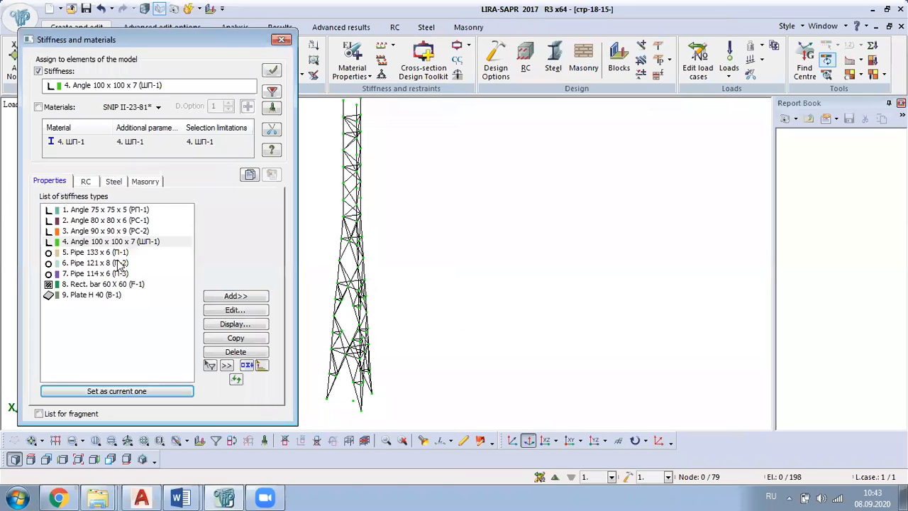
click(115, 254)
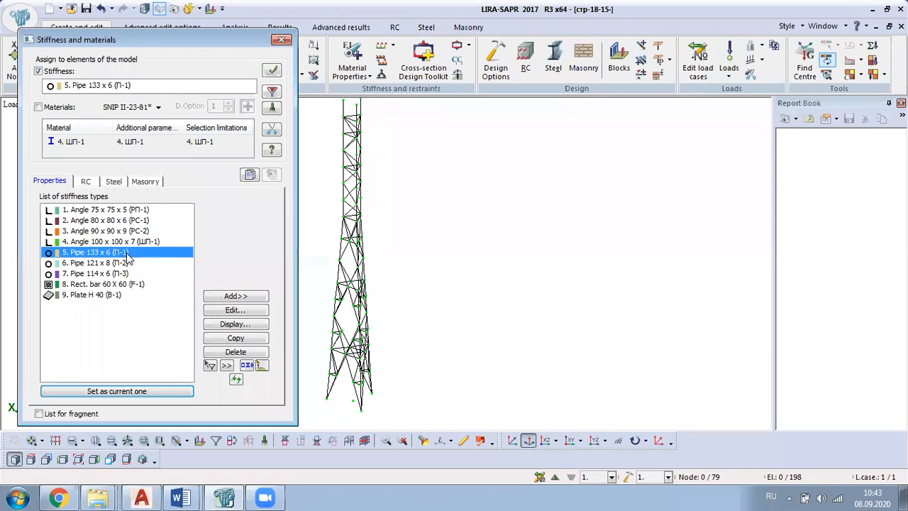
click(310, 375)
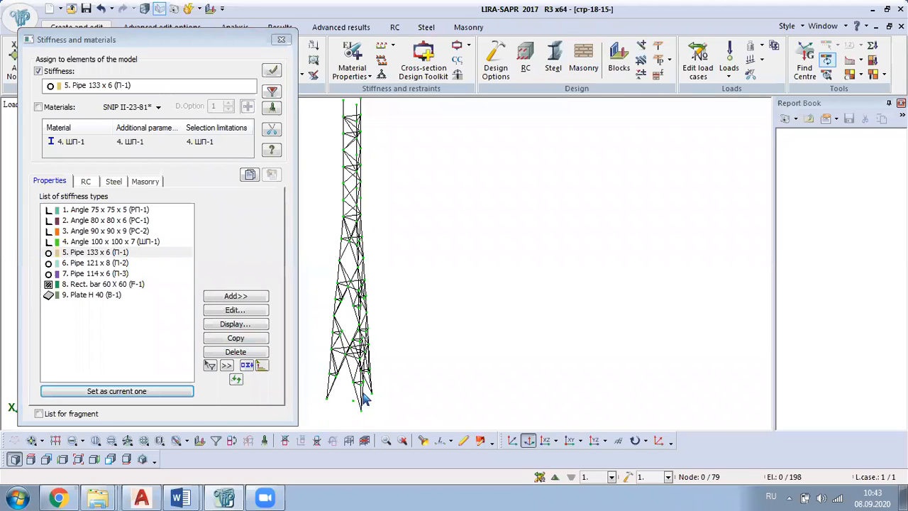
middle_drag(370, 381, 411, 379)
middle_drag(409, 390, 472, 383)
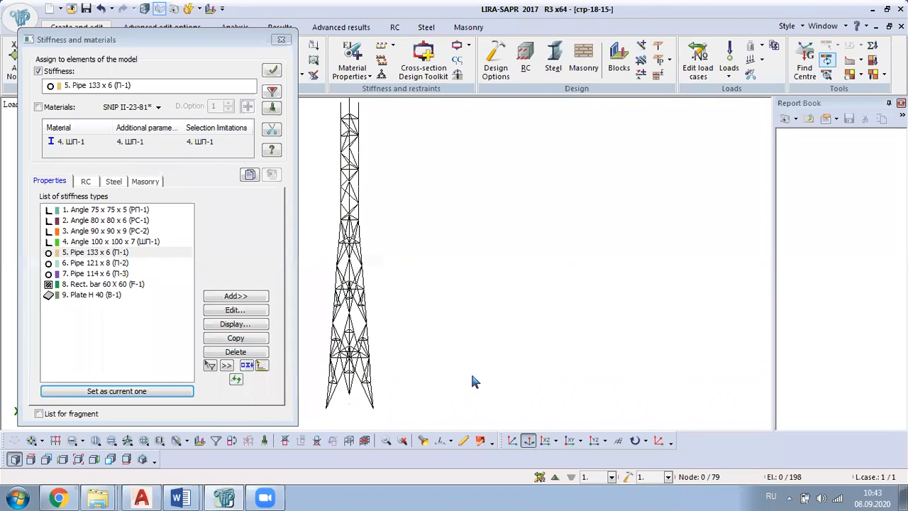
click(125, 263)
click(319, 318)
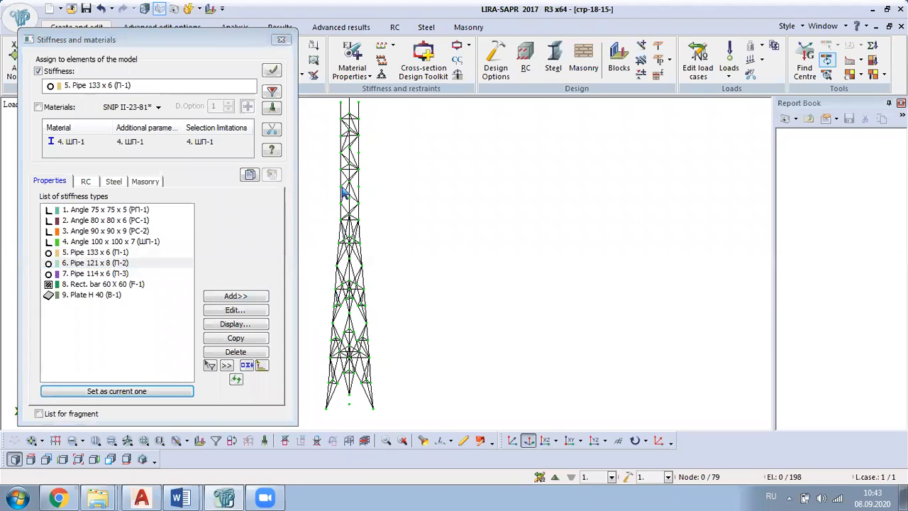
click(95, 273)
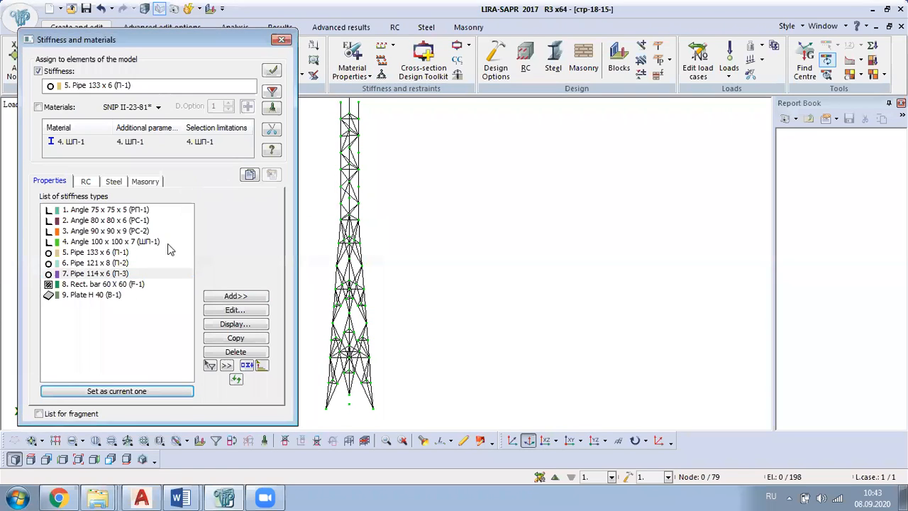
click(117, 254)
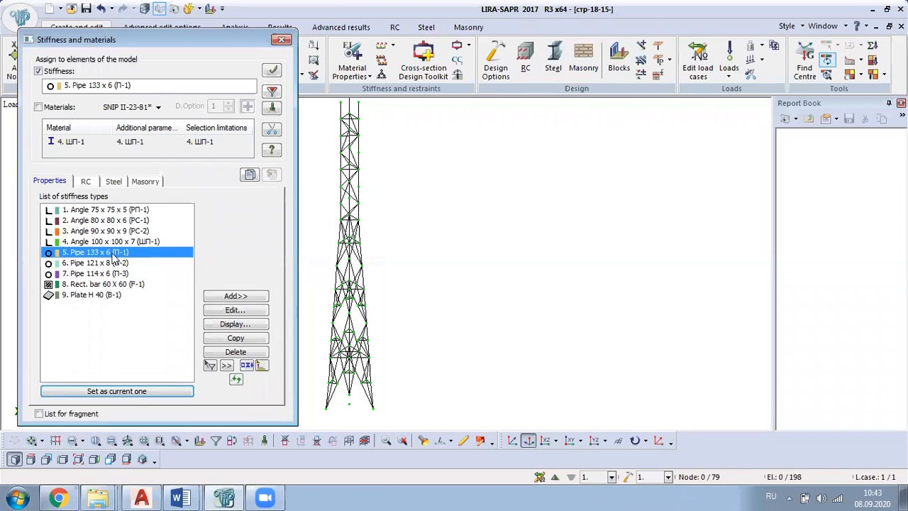
Step: Add a steel material for П-1 with steel grade 20
click(114, 181)
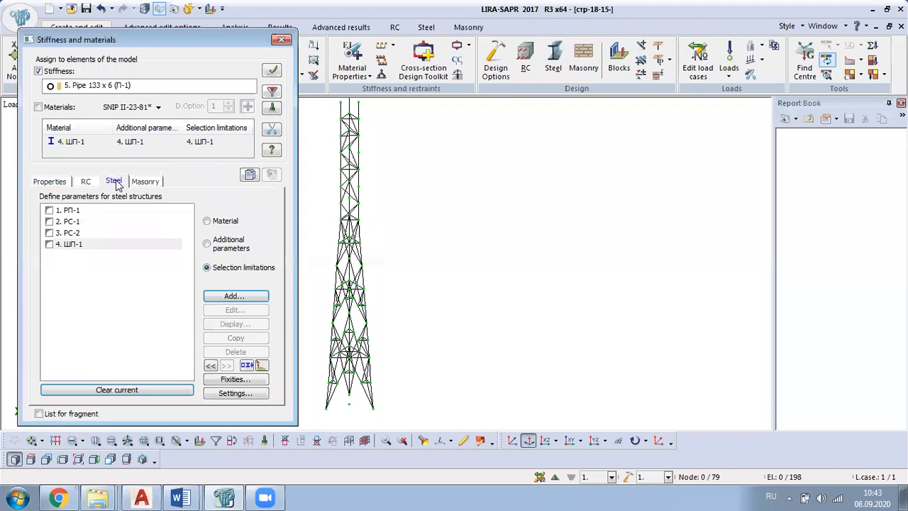
click(210, 221)
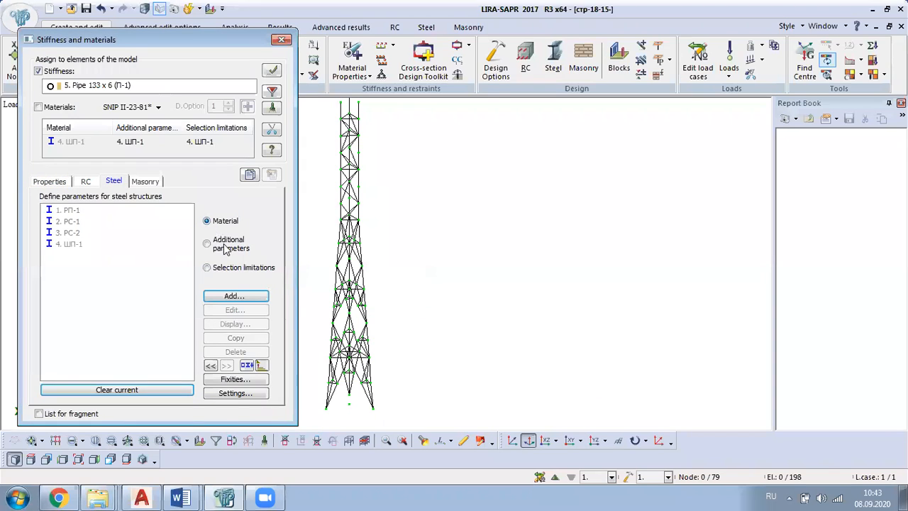
click(254, 298)
click(712, 93)
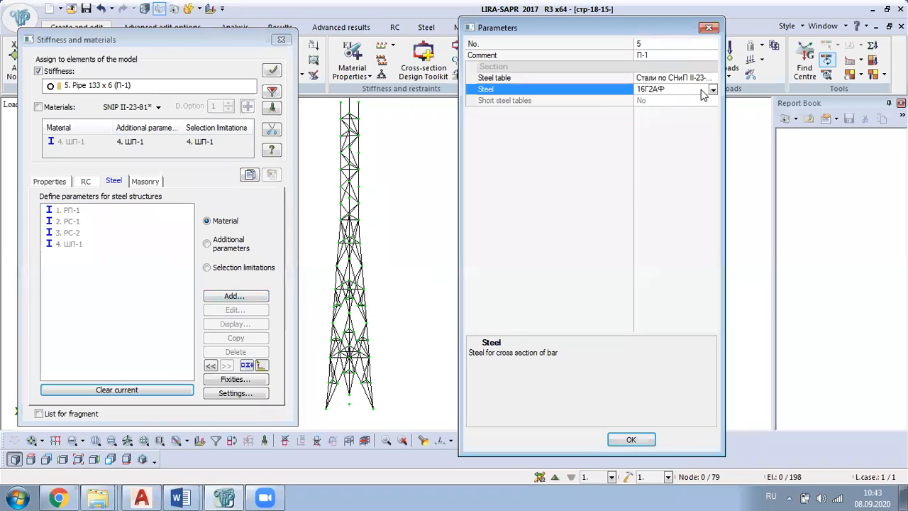
click(713, 91)
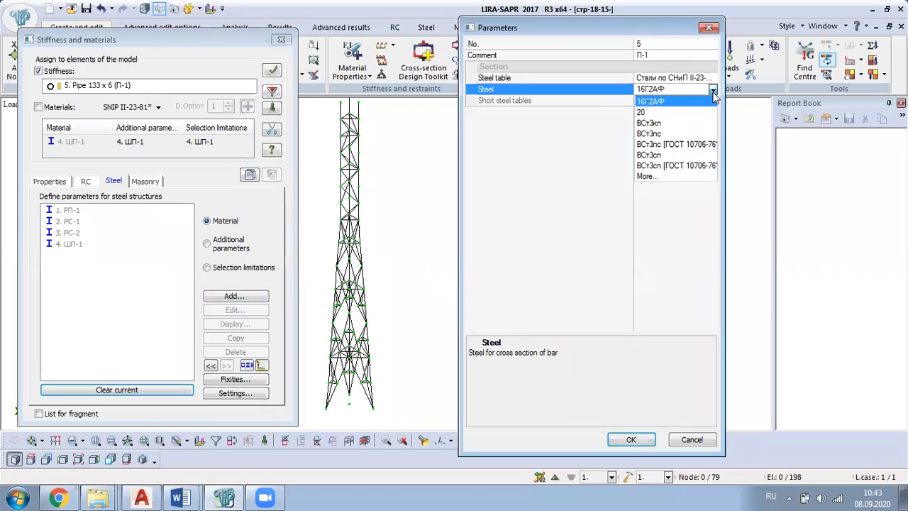
click(667, 114)
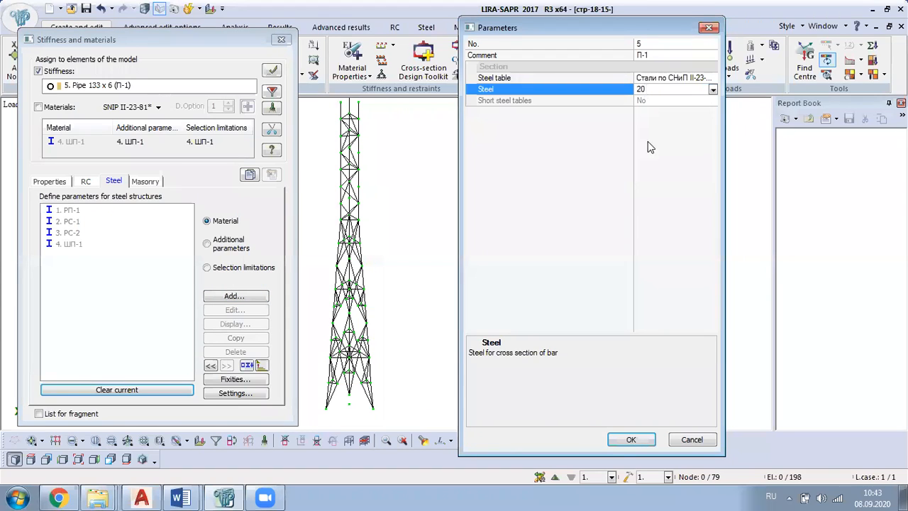
click(631, 440)
Step: Add additional steel parameters for П-1 as a principal column, using length factors with Kz, Ky and Kb set to 1
click(216, 253)
click(254, 296)
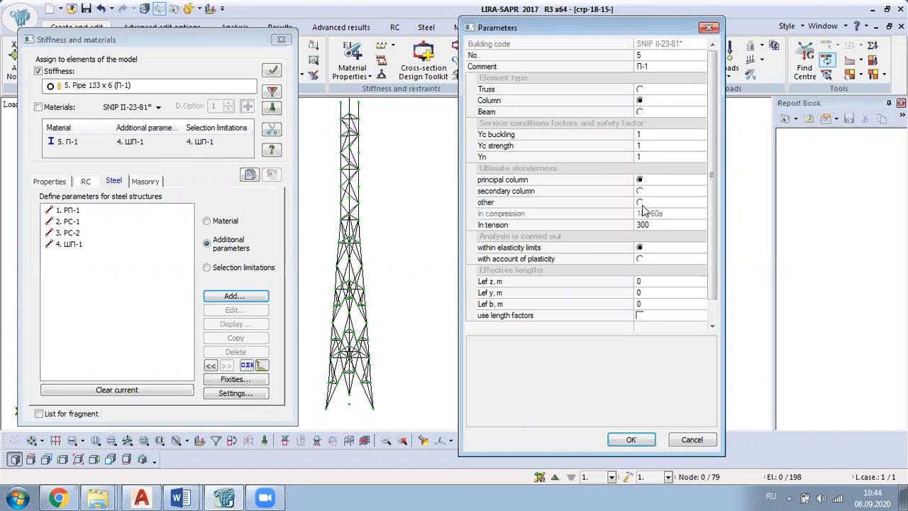
click(639, 317)
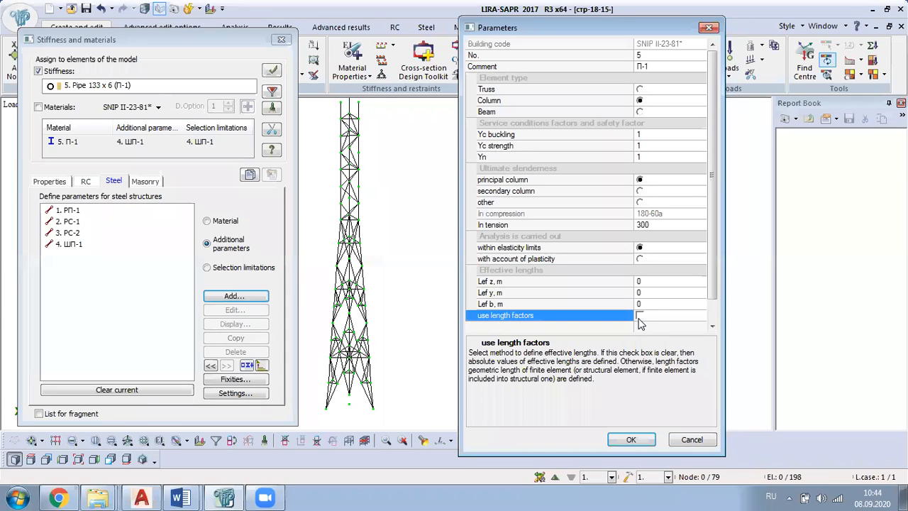
click(654, 282)
text(1)
key(Return)
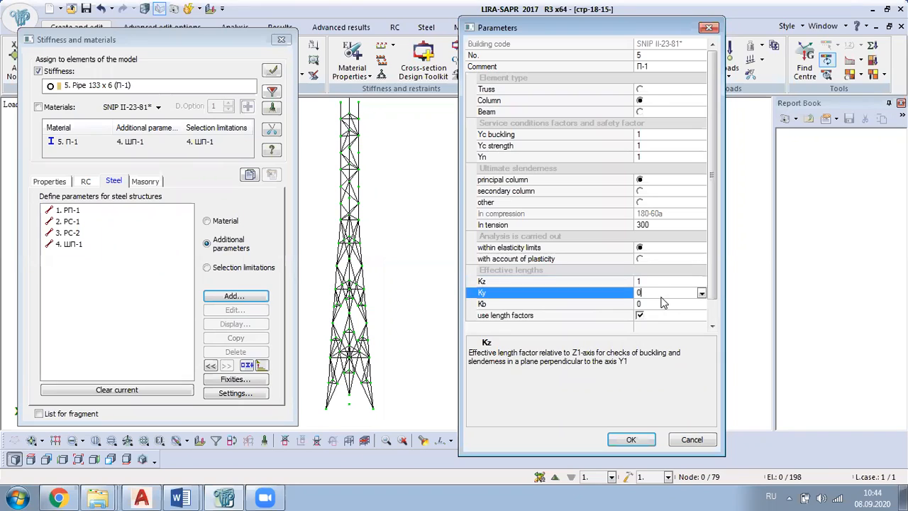
text(1)
key(Return)
text(1)
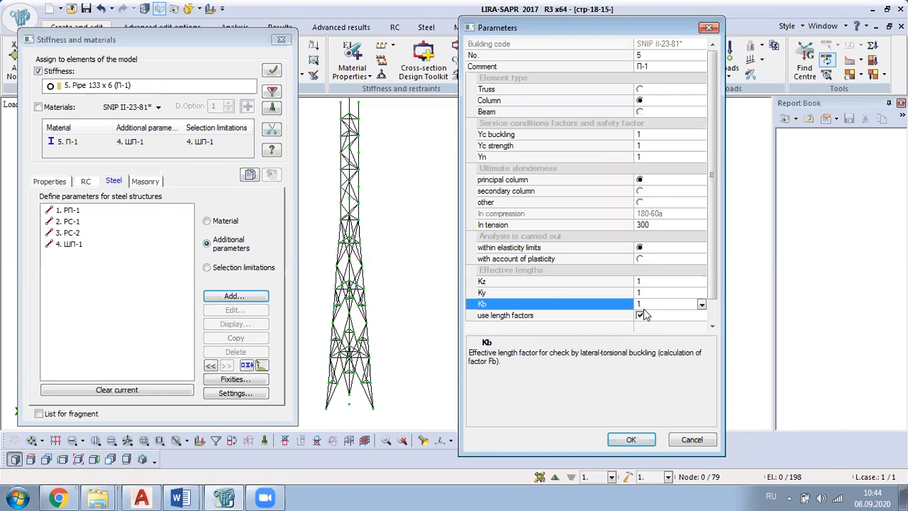
click(633, 441)
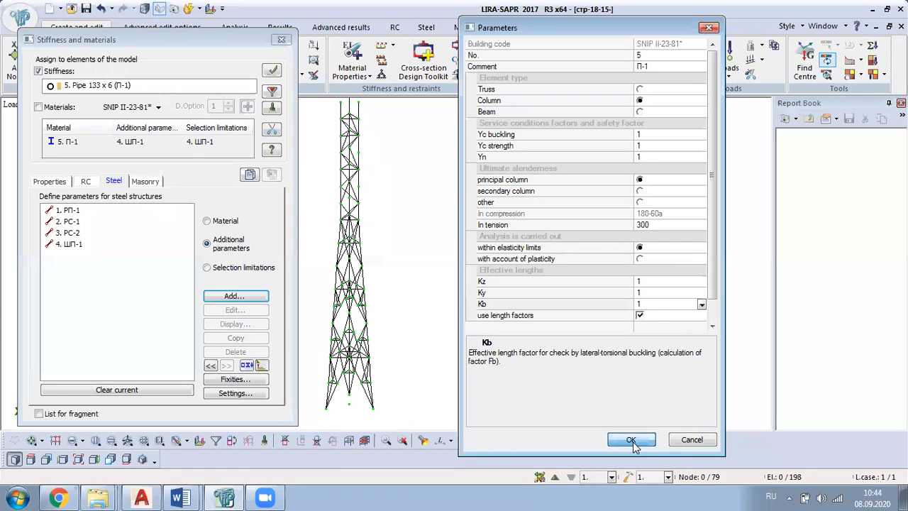
Step: Add selection limitations for П-1 with the default dimension limits
click(217, 271)
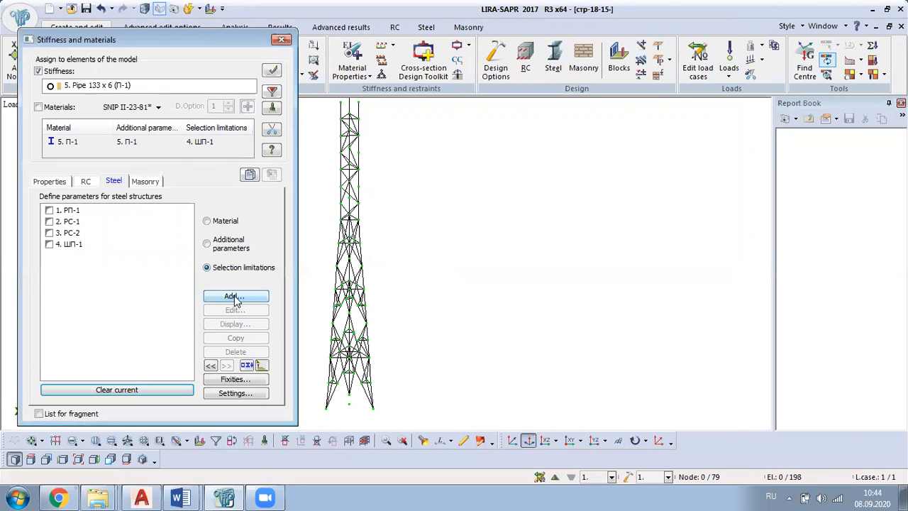
click(235, 296)
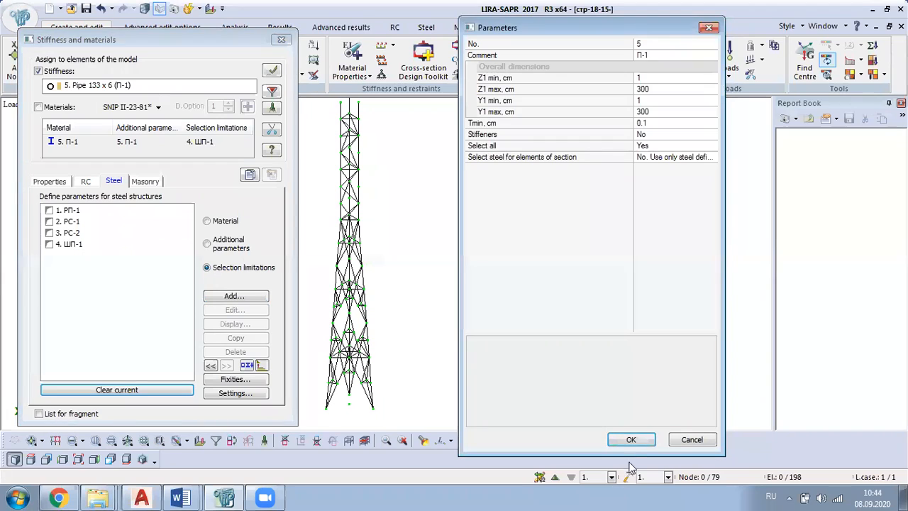
click(633, 439)
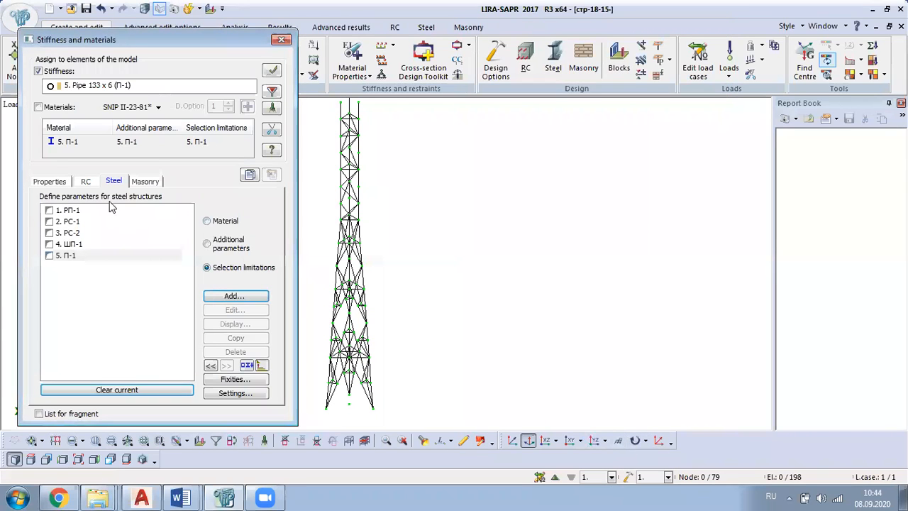
Step: Set stiffness type 6, Pipe 121 x 8 (П-2), as the current stiffness
click(49, 182)
click(114, 263)
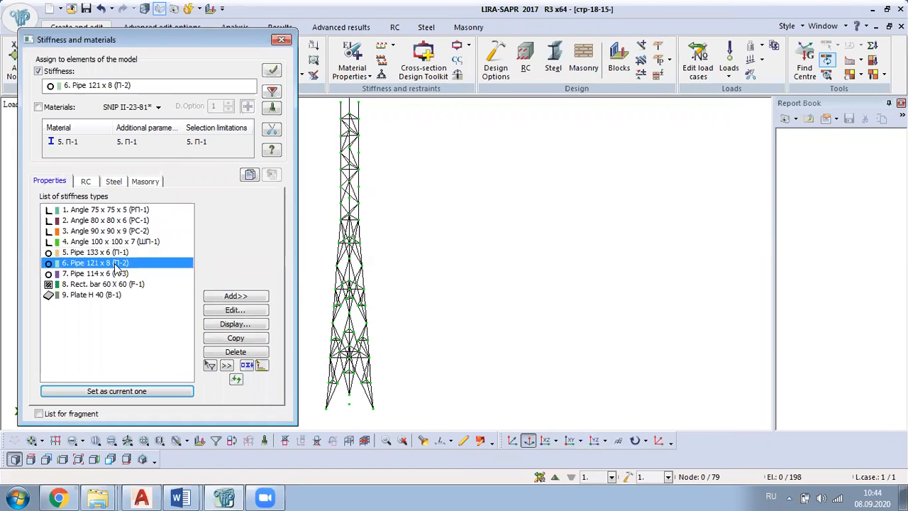
click(240, 297)
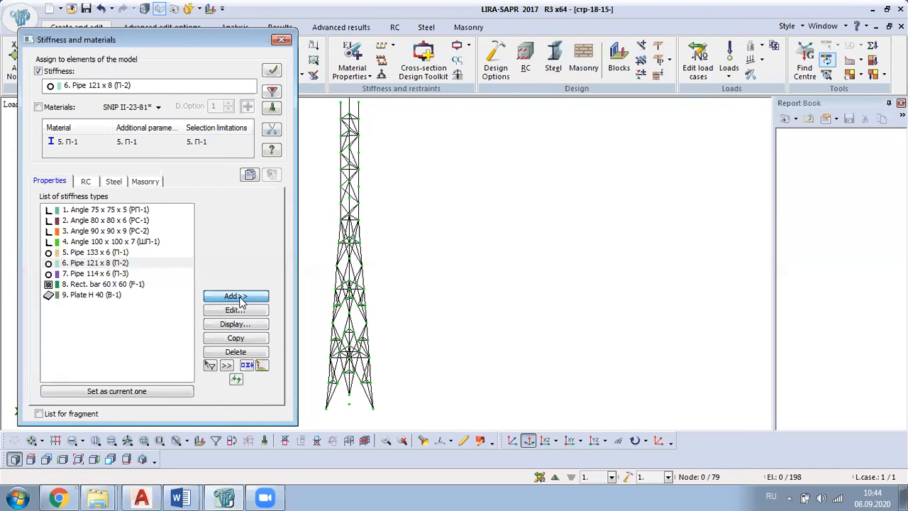
click(501, 39)
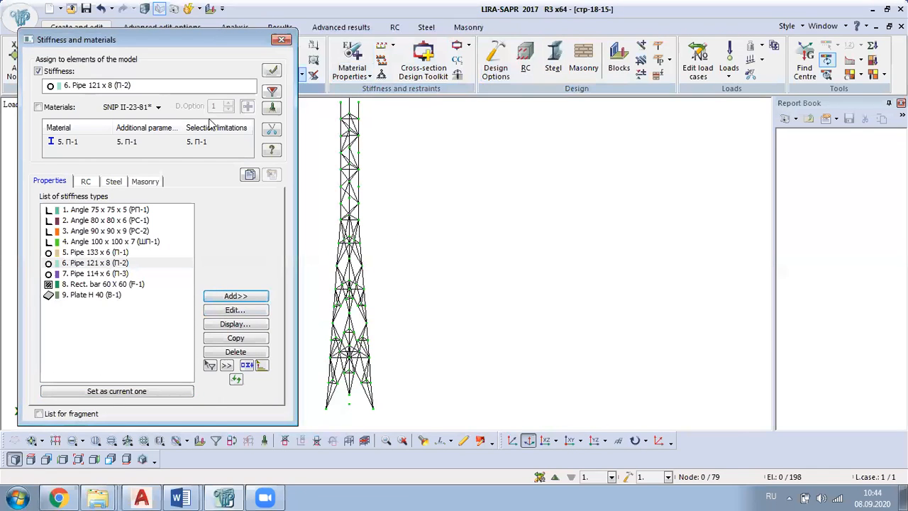
Step: Add a steel material for П-2 with steel grade 20
click(114, 181)
click(224, 222)
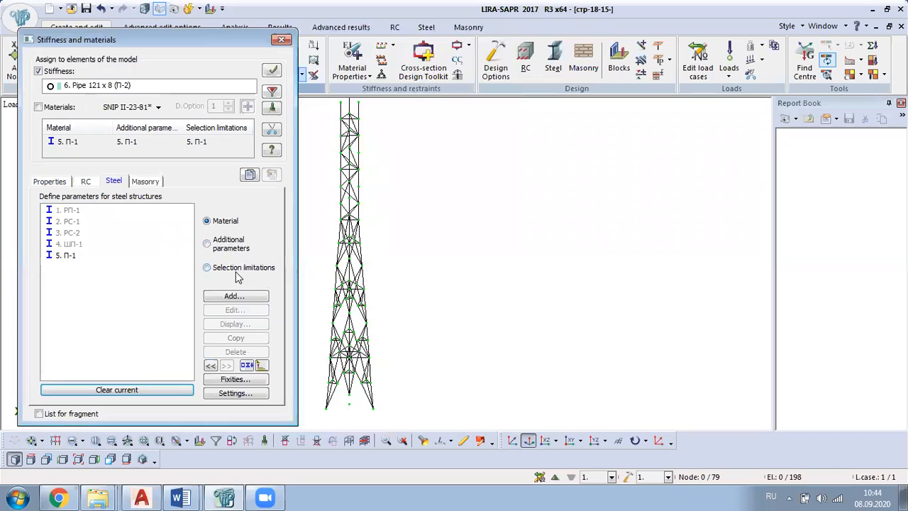
click(236, 297)
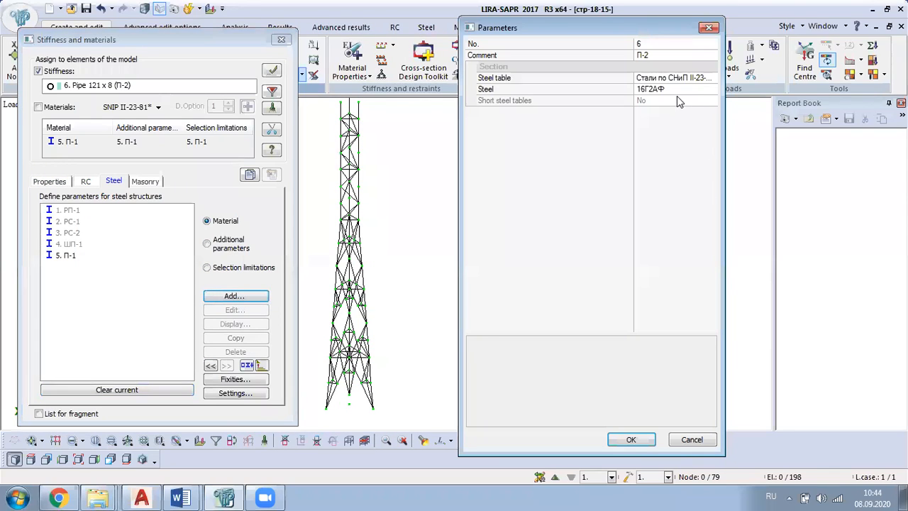
click(698, 90)
click(713, 90)
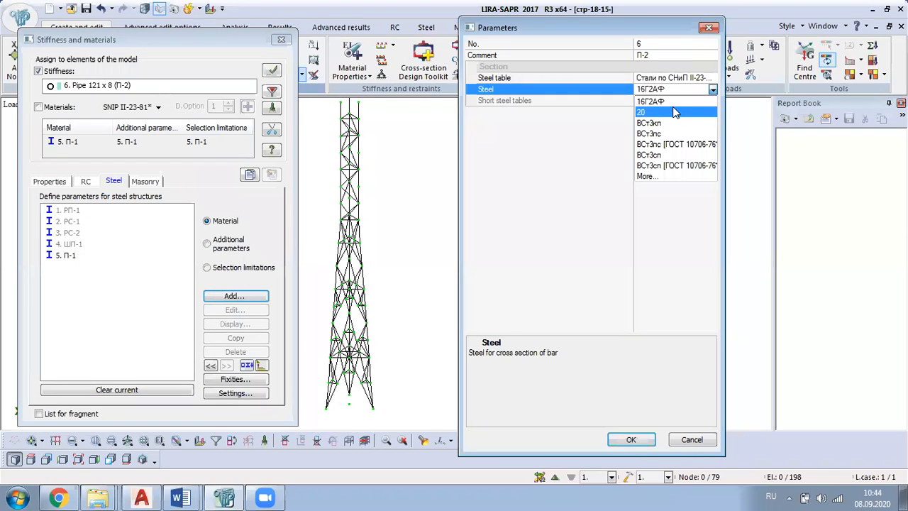
click(675, 113)
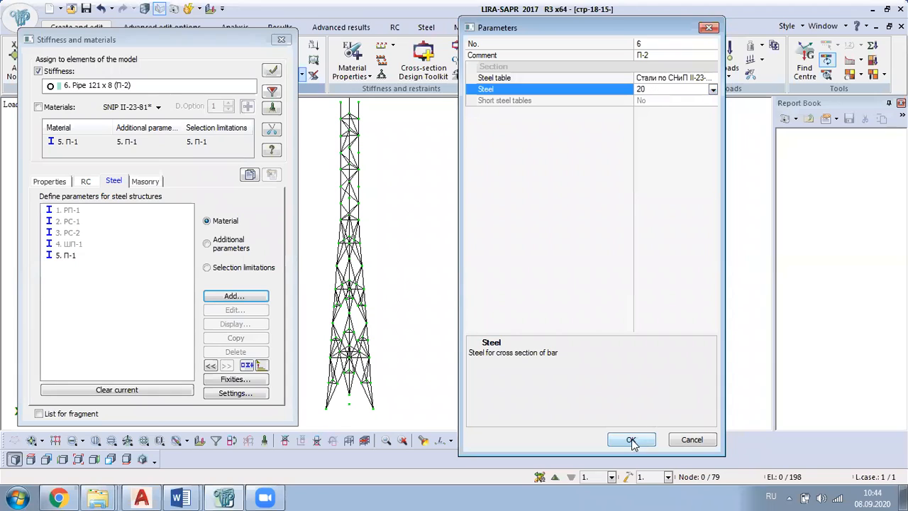
click(631, 441)
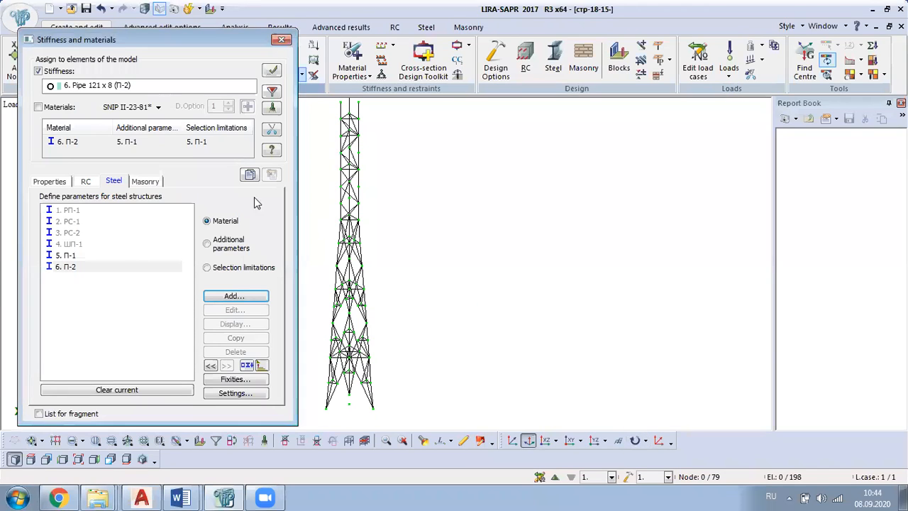
Step: Add additional steel parameters for П-2 as a principal column, using length factors with Kz, Ky and Kb set to 1
click(207, 243)
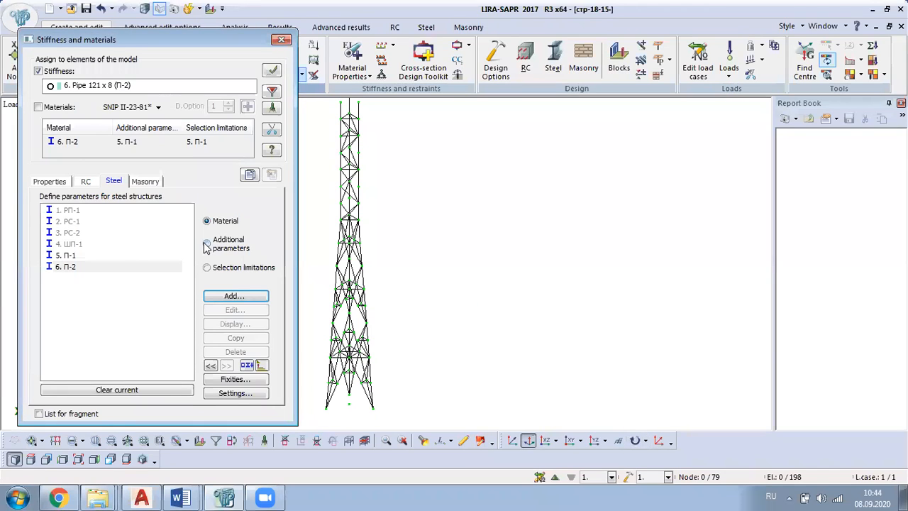
click(244, 298)
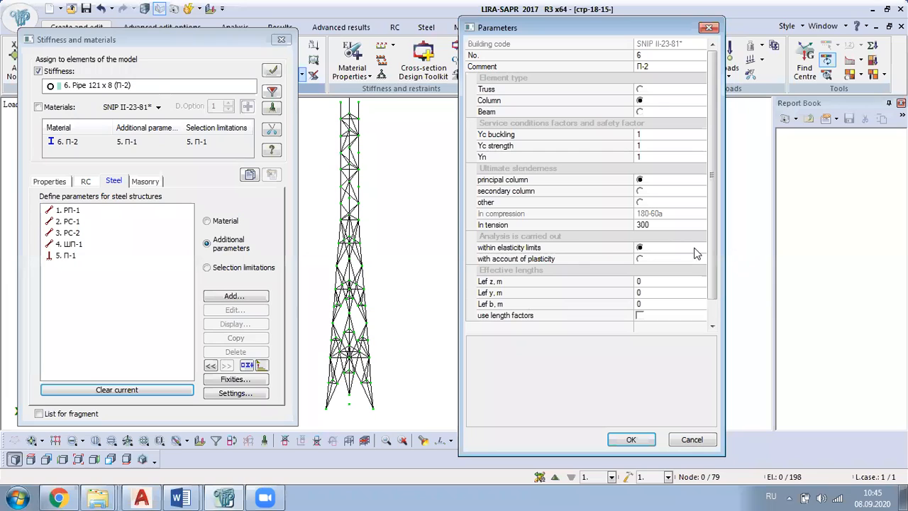
click(640, 315)
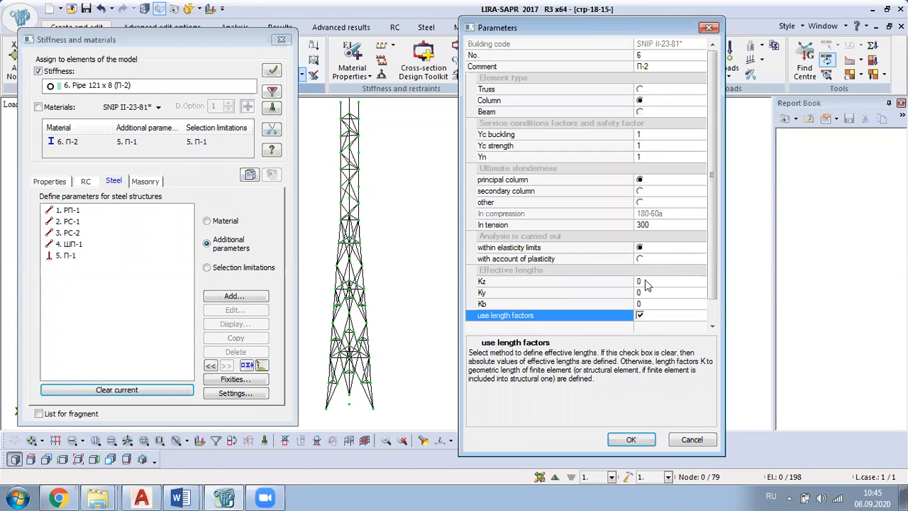
click(663, 280)
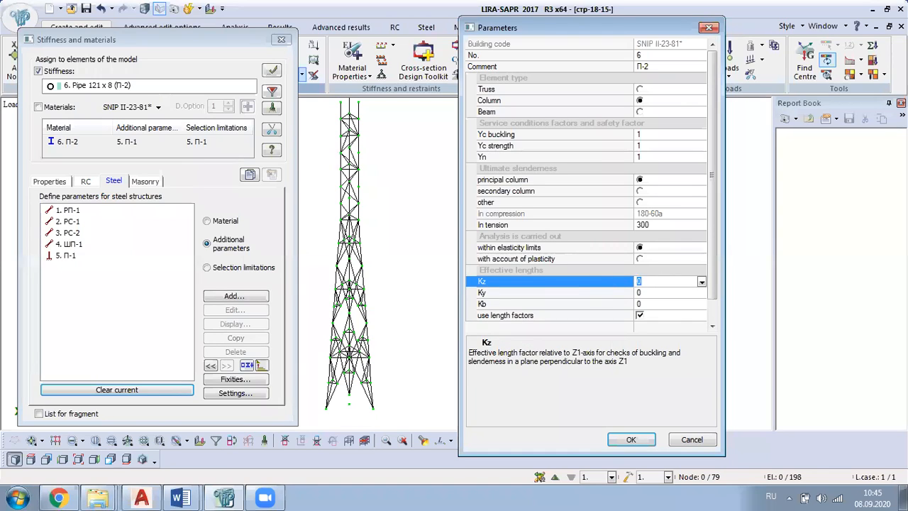
click(648, 293)
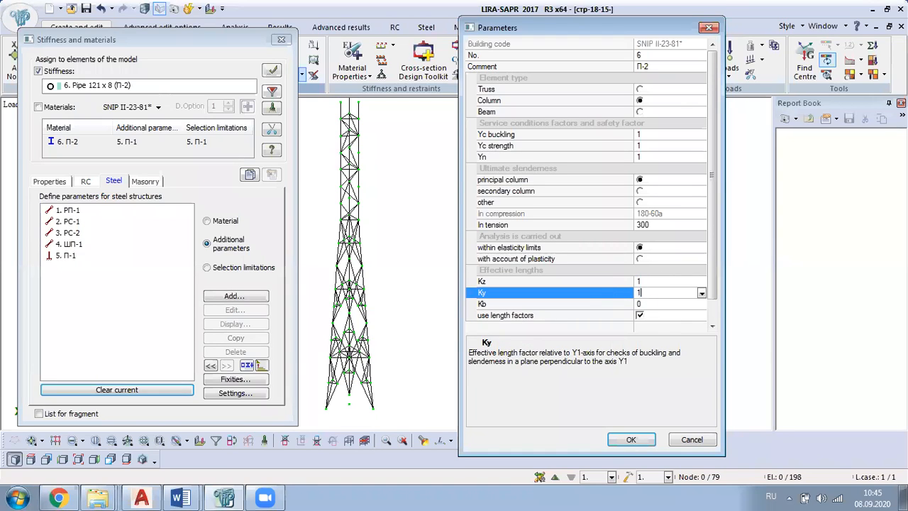
click(624, 305)
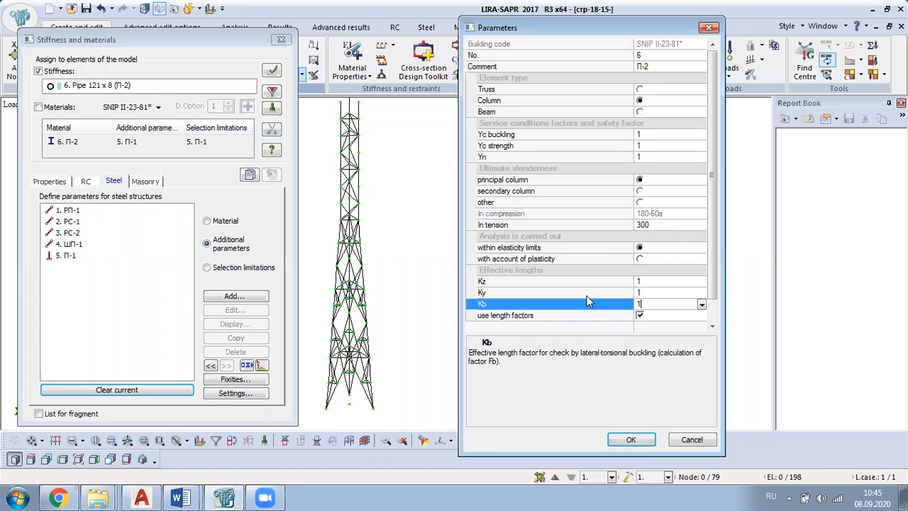
click(633, 439)
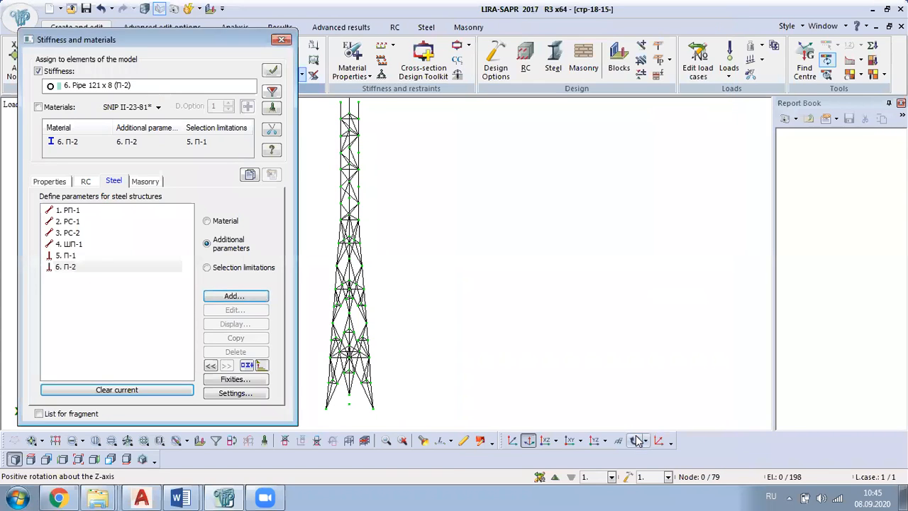
Step: Add selection limitations for П-2 with the default dimension limits
click(226, 268)
click(236, 297)
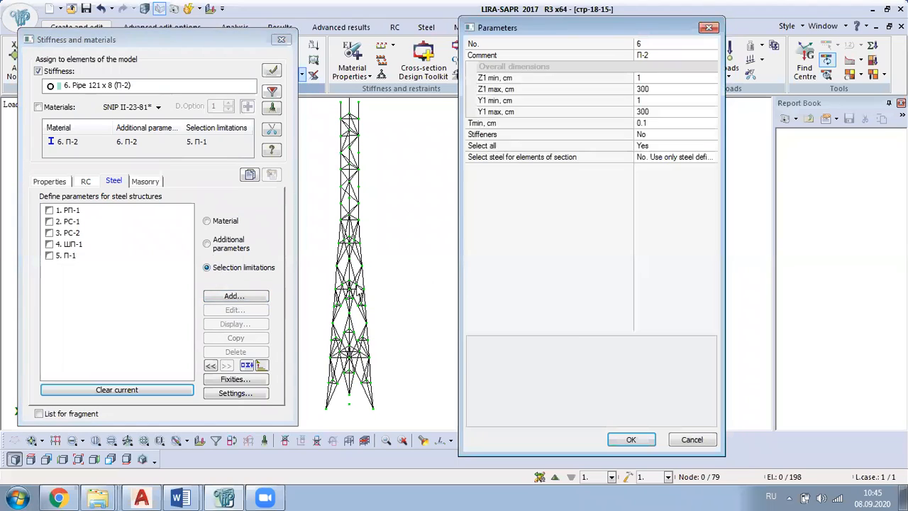
click(633, 439)
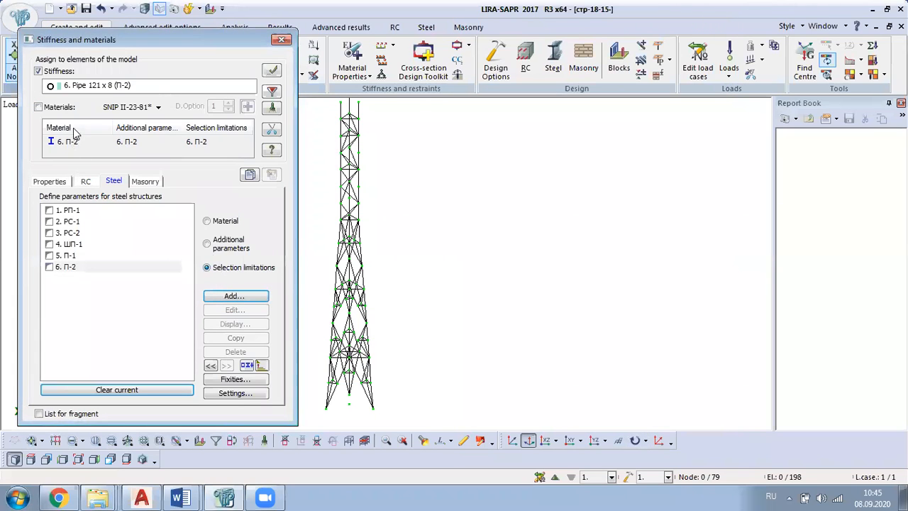
Step: Make stiffness type 7, Pipe 114 x 6 (П-3), current and add a steel material for it with steel grade 20
click(59, 182)
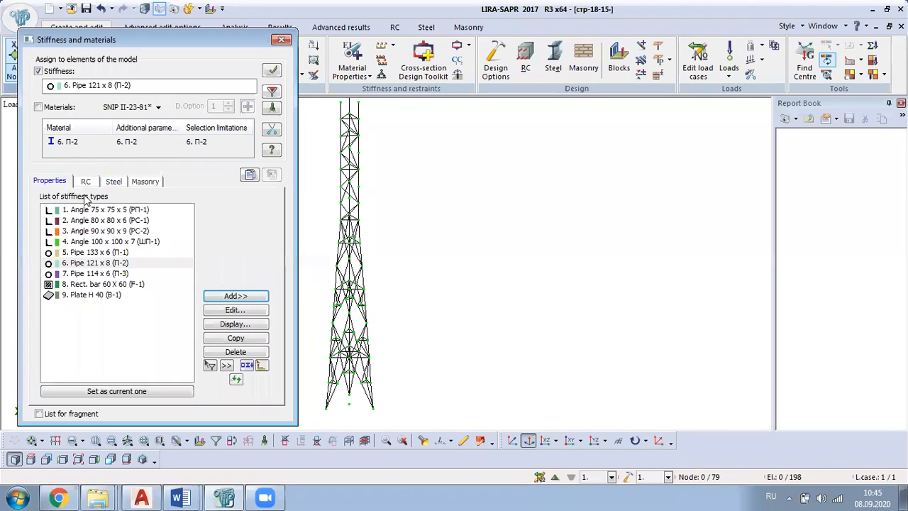
click(118, 273)
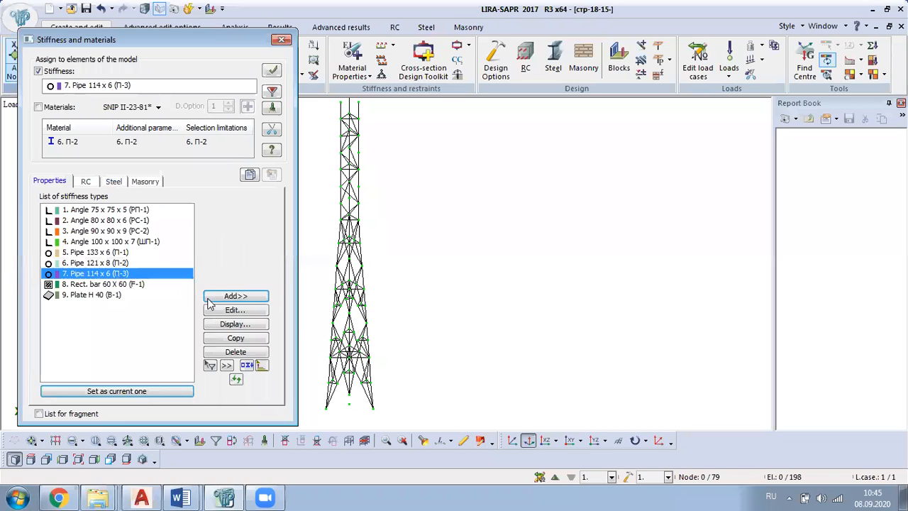
click(116, 181)
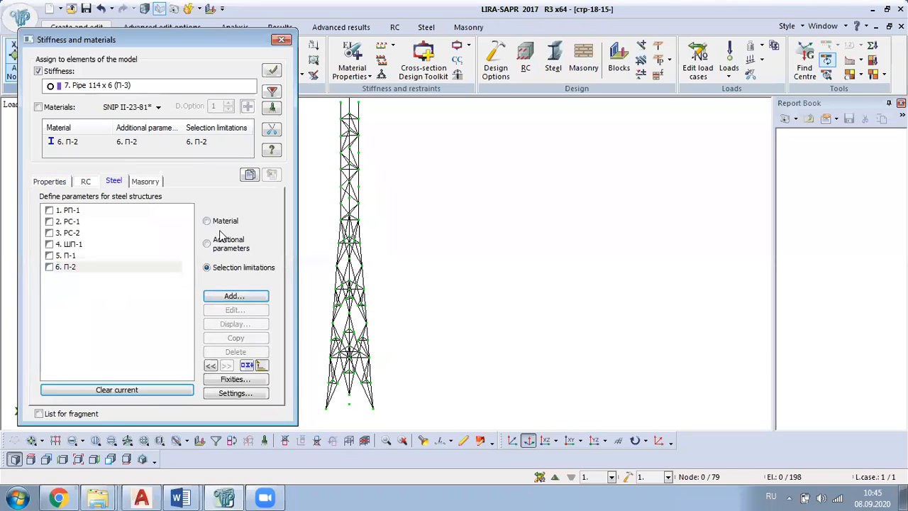
click(235, 296)
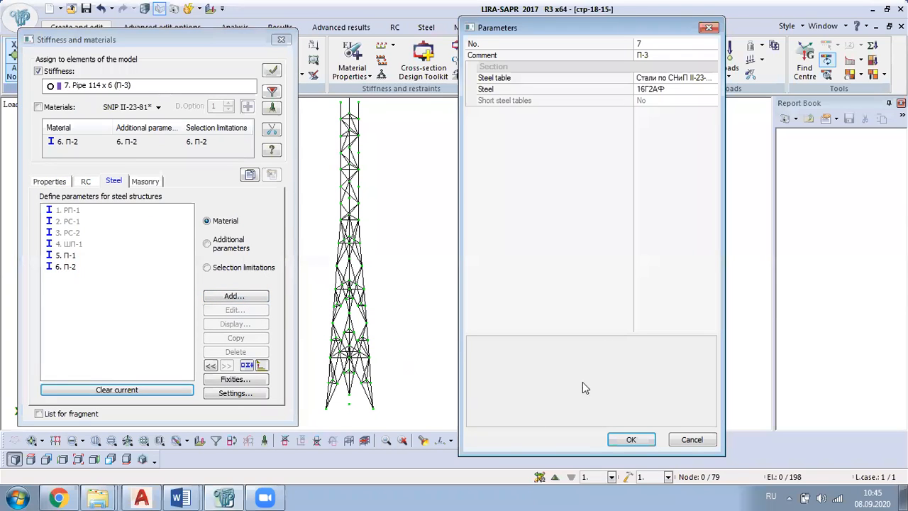
click(681, 90)
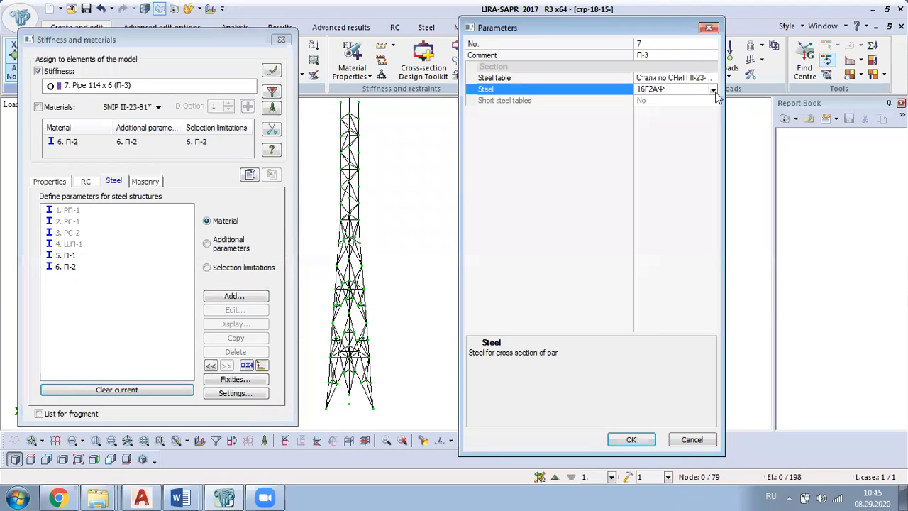
click(712, 90)
click(679, 112)
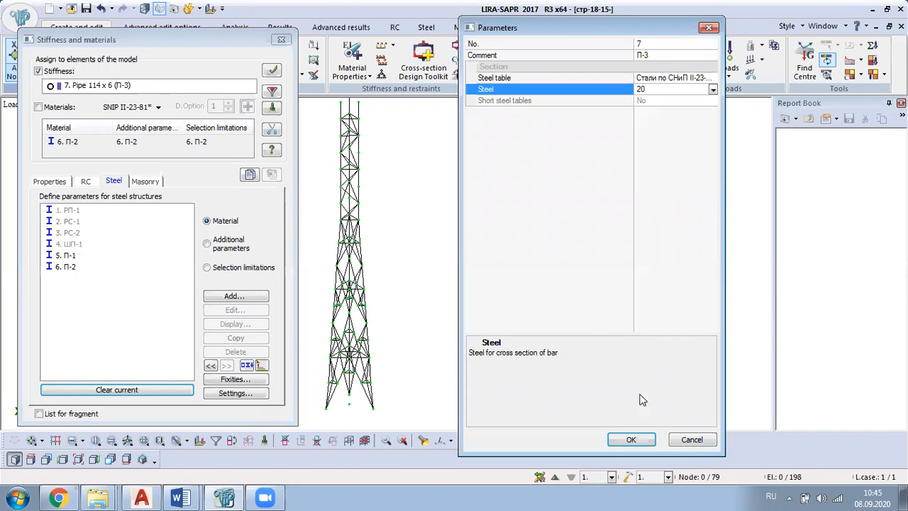
click(630, 438)
Step: Add additional steel parameters for П-3 as a principal column, using length factors with Kz, Ky and Kb set to 1
click(225, 244)
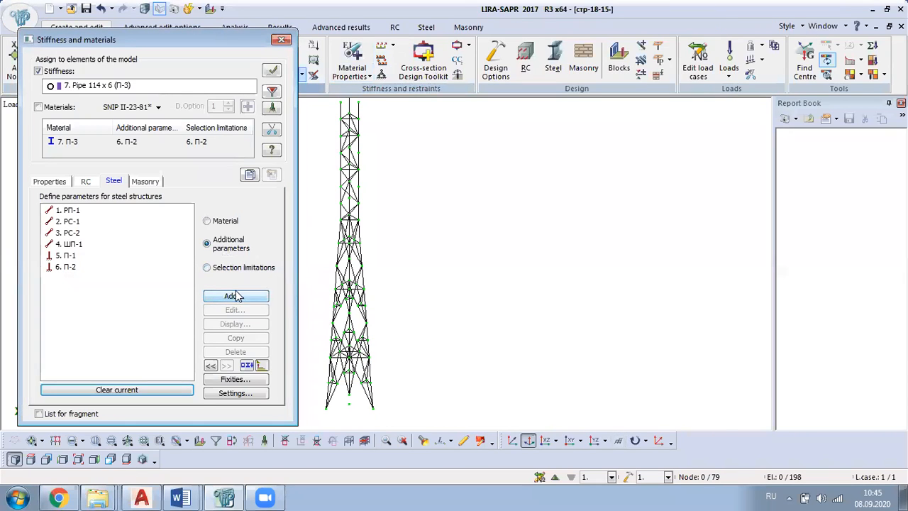
click(234, 296)
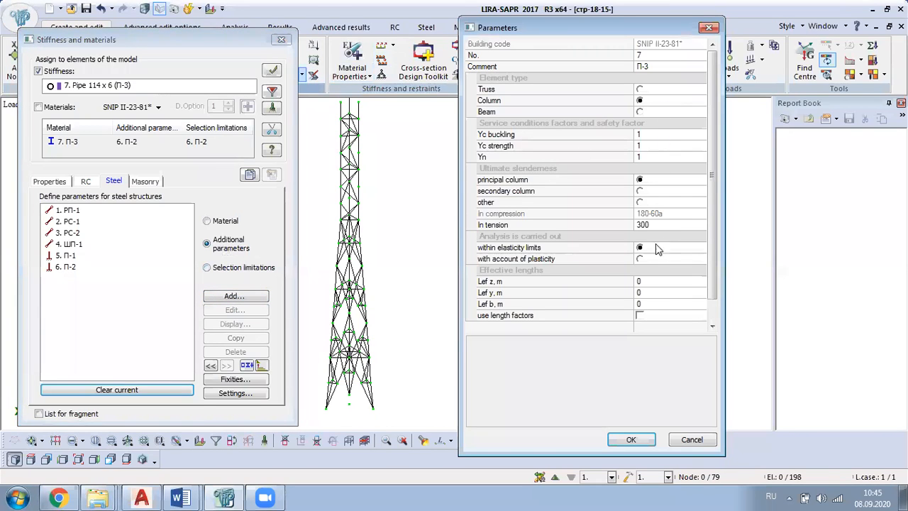
click(640, 314)
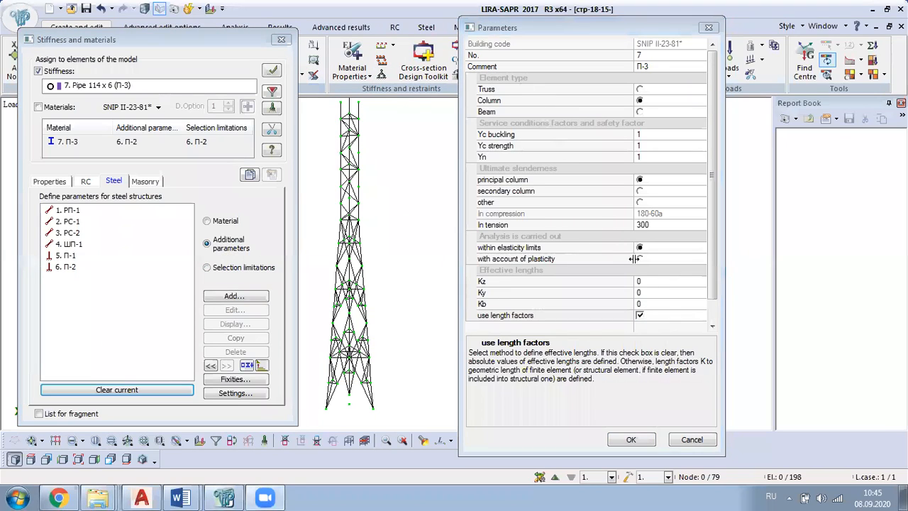
click(647, 282)
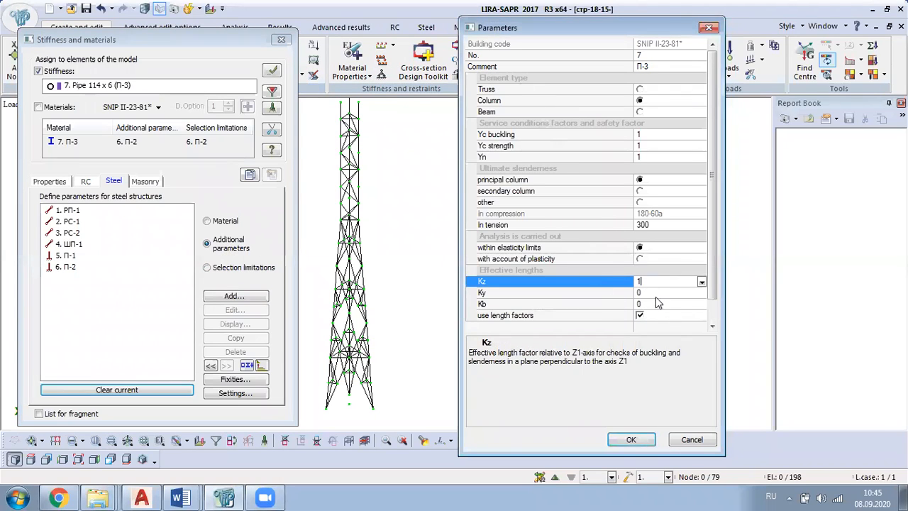
text(1)
click(648, 293)
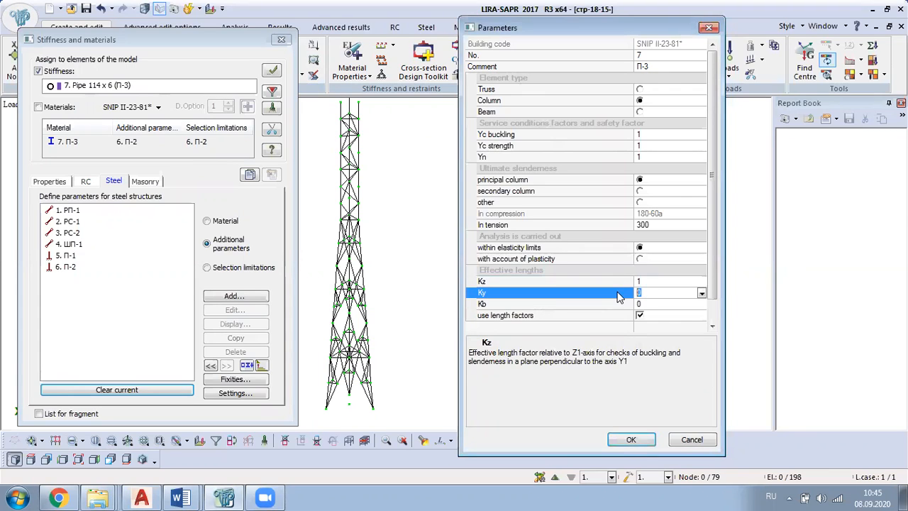
text(1)
click(619, 303)
text(1)
click(632, 440)
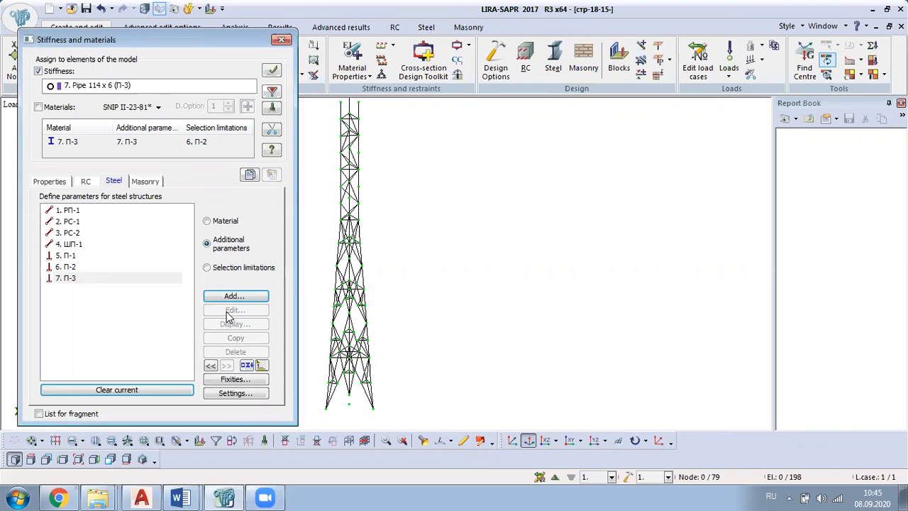
Step: Add selection limitations for П-3 with the default dimension limits
click(221, 268)
click(234, 296)
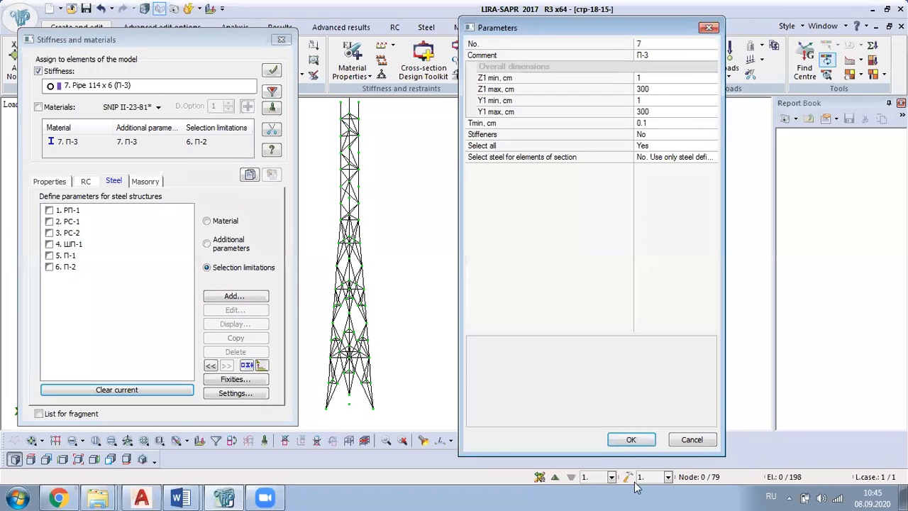
click(630, 439)
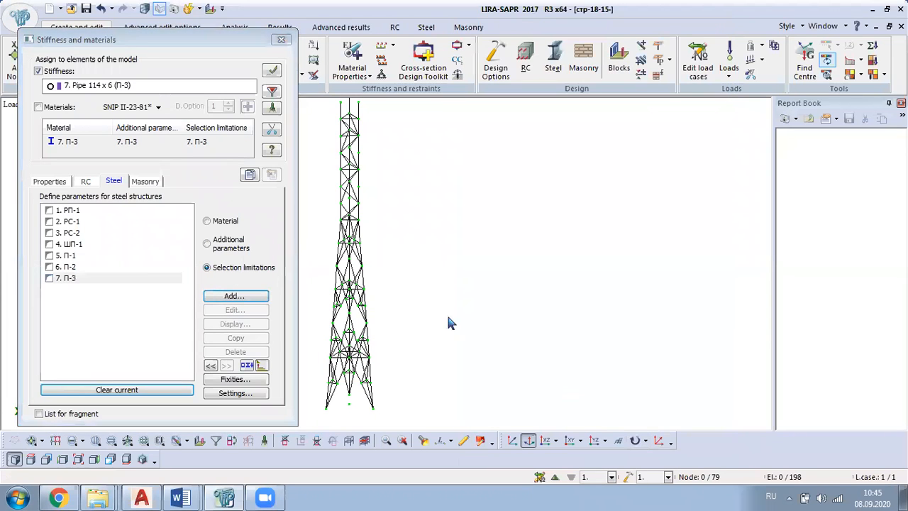
Step: Set stiffness type 8, Rect. bar 60 X 60 (F-1), as the current stiffness
click(58, 182)
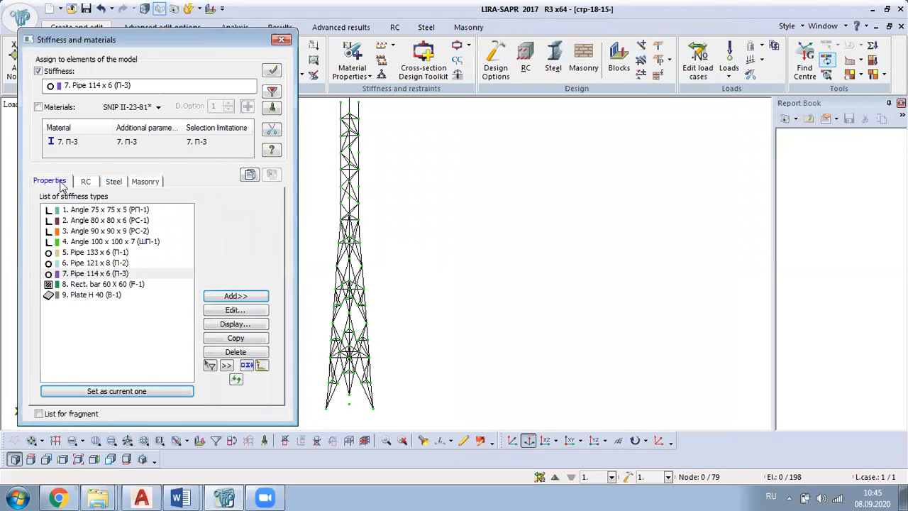
click(119, 285)
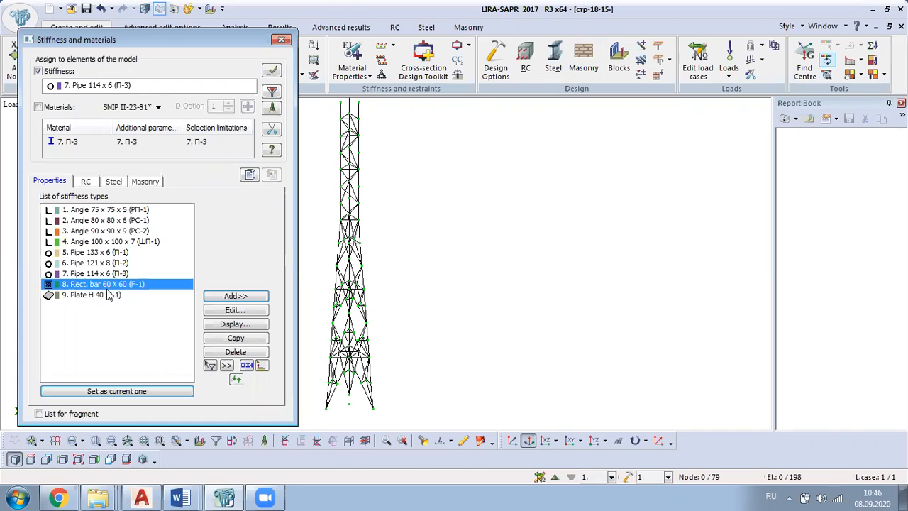
double_click(107, 285)
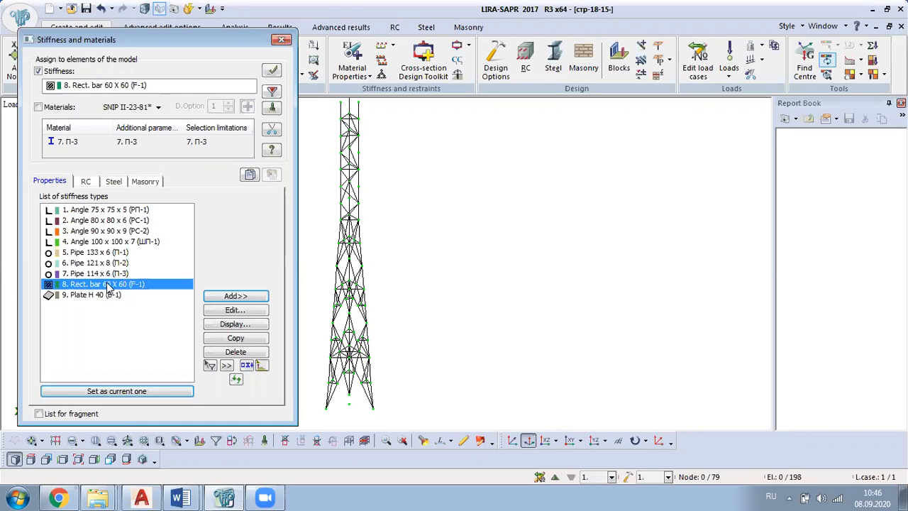
Step: Review the reinforced concrete data defined for the model: the element types, the concrete and the reinforcement
click(113, 180)
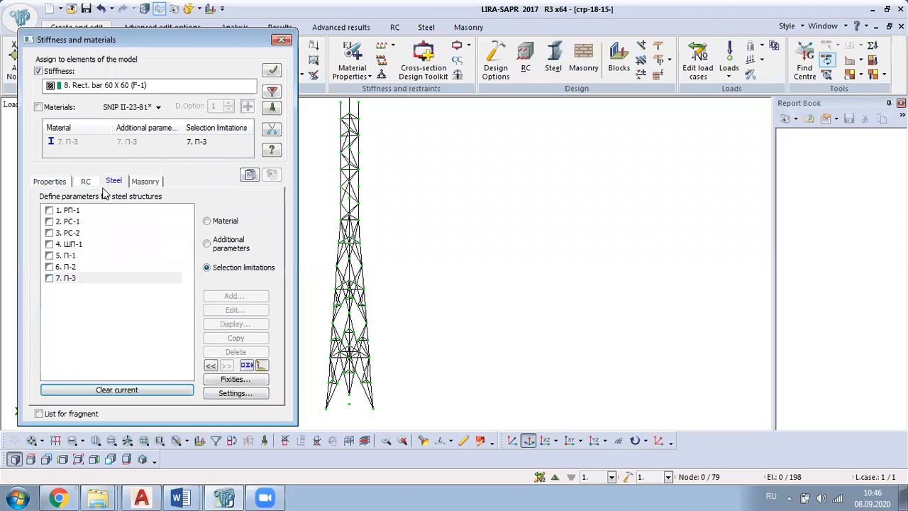
click(88, 182)
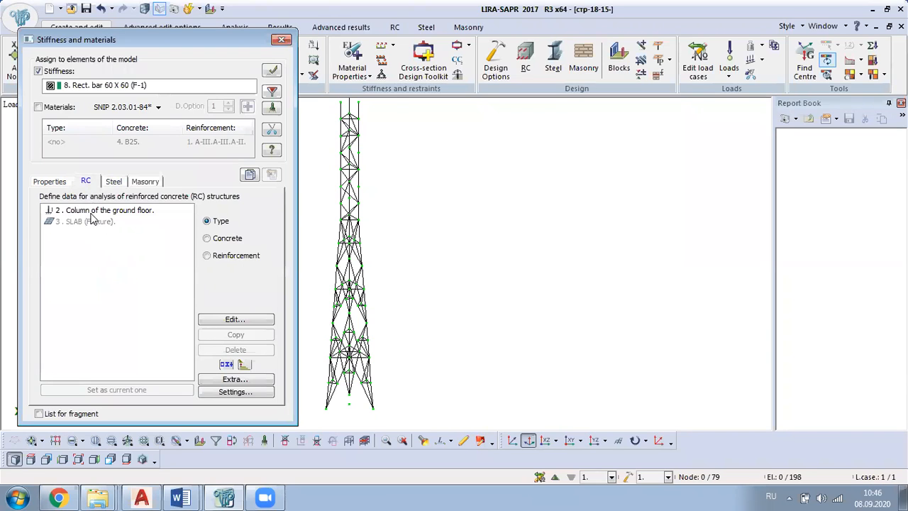
click(92, 222)
click(93, 212)
click(94, 222)
click(104, 213)
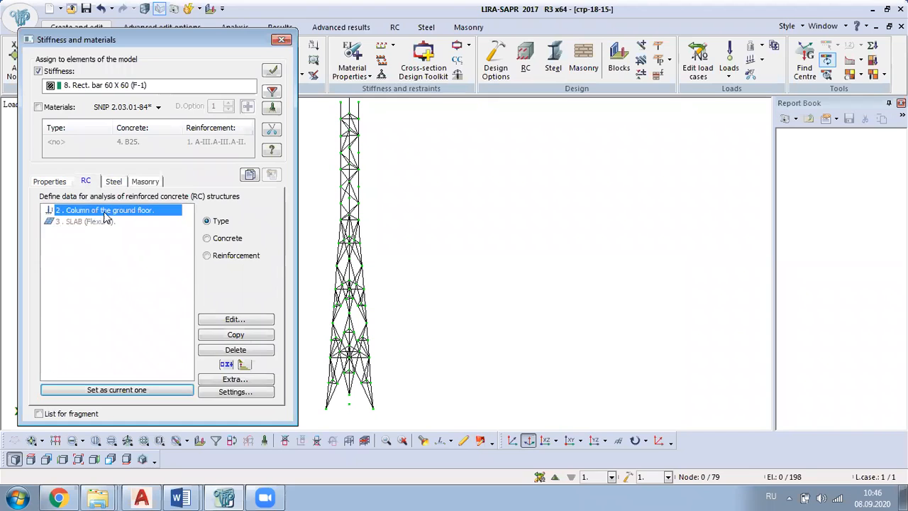
click(207, 238)
click(203, 259)
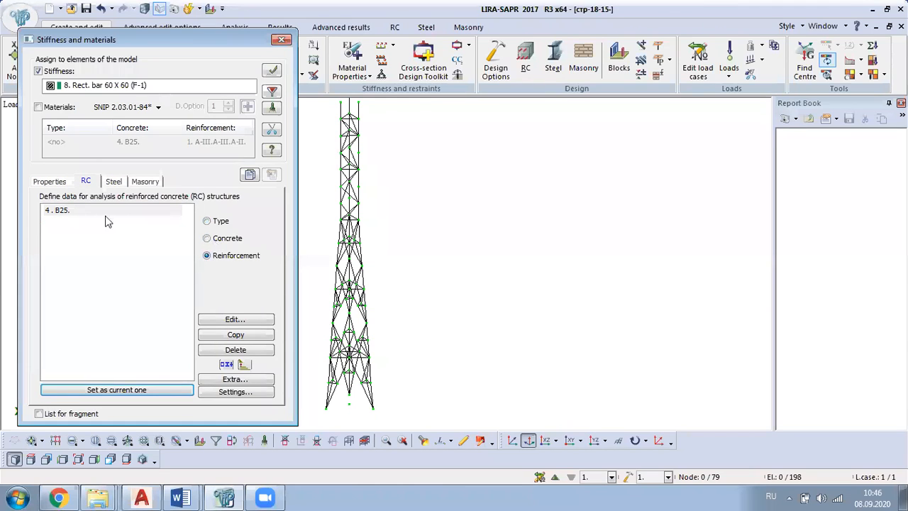
Step: Set stiffness type 9, Plate H 40 (B-1), as the current stiffness
click(204, 219)
click(51, 182)
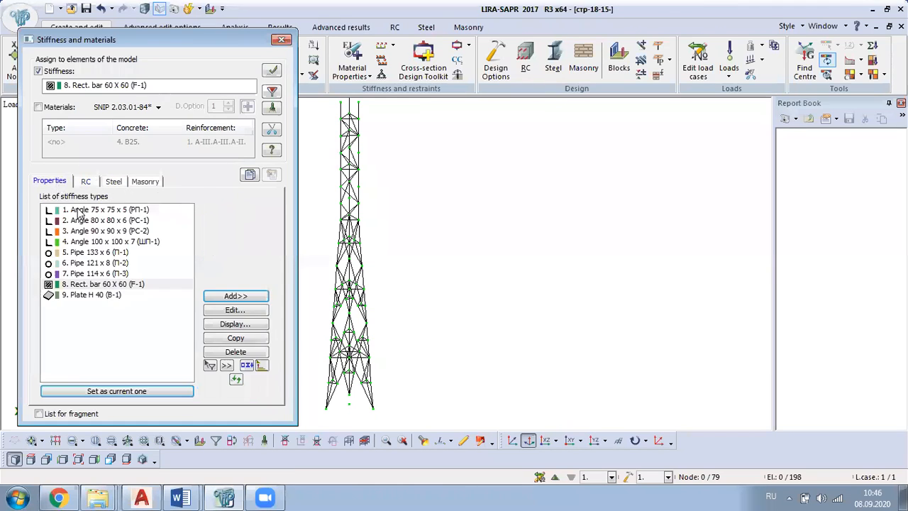
click(96, 295)
Step: Review the reinforced concrete type properties of the ground floor column and the SLAB (Flexure) plate, including the slab's analysis type
click(86, 183)
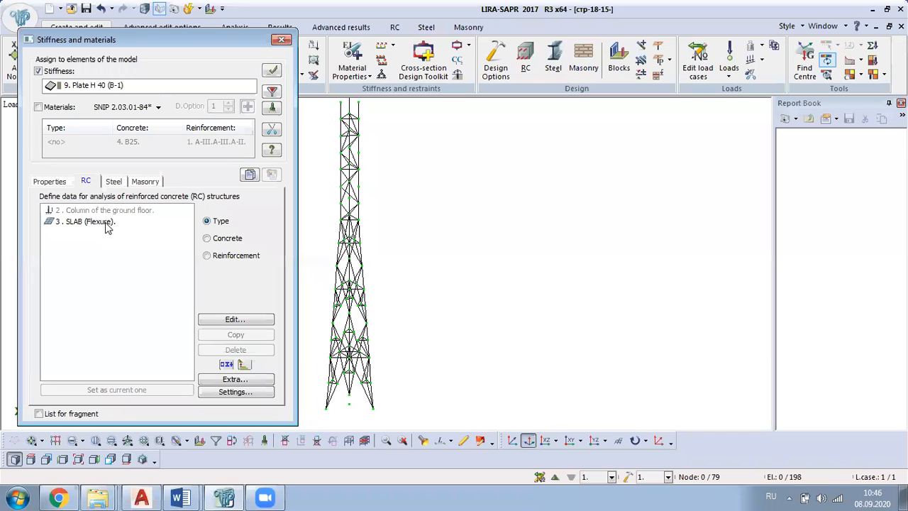
click(106, 222)
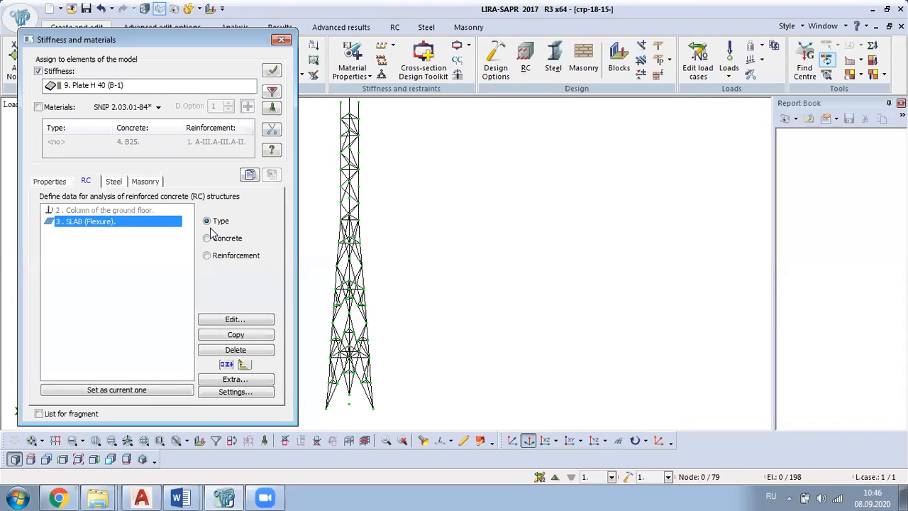
click(236, 321)
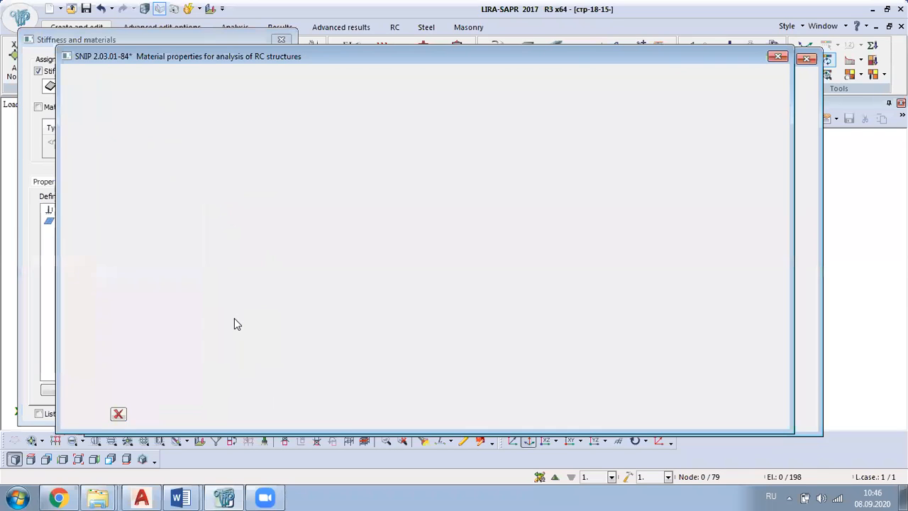
click(162, 106)
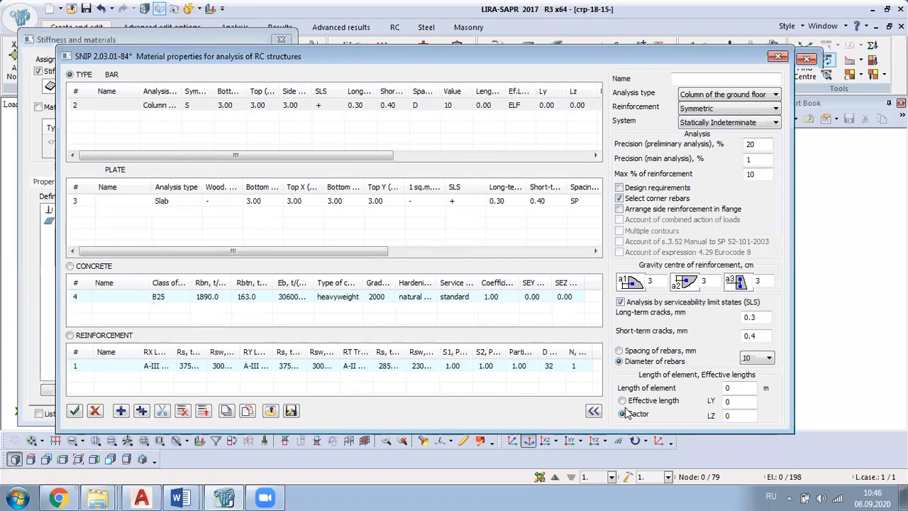
click(163, 201)
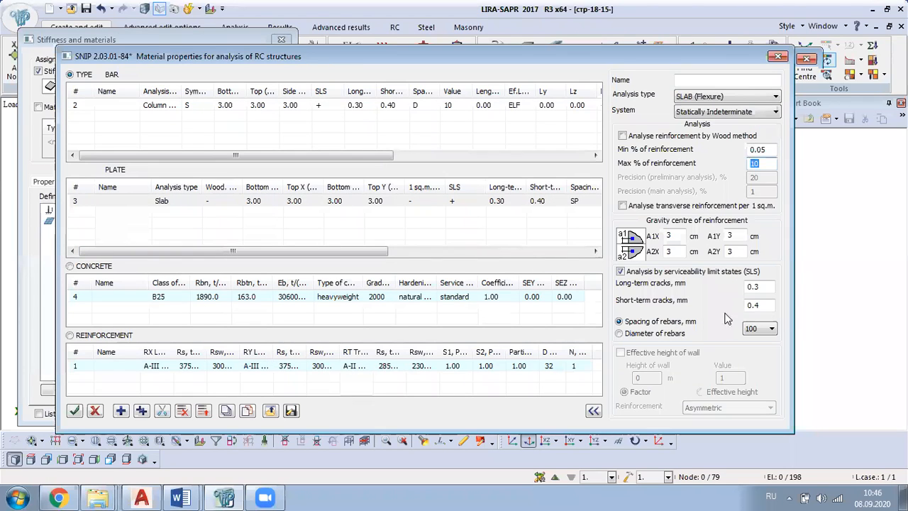
click(758, 97)
click(757, 102)
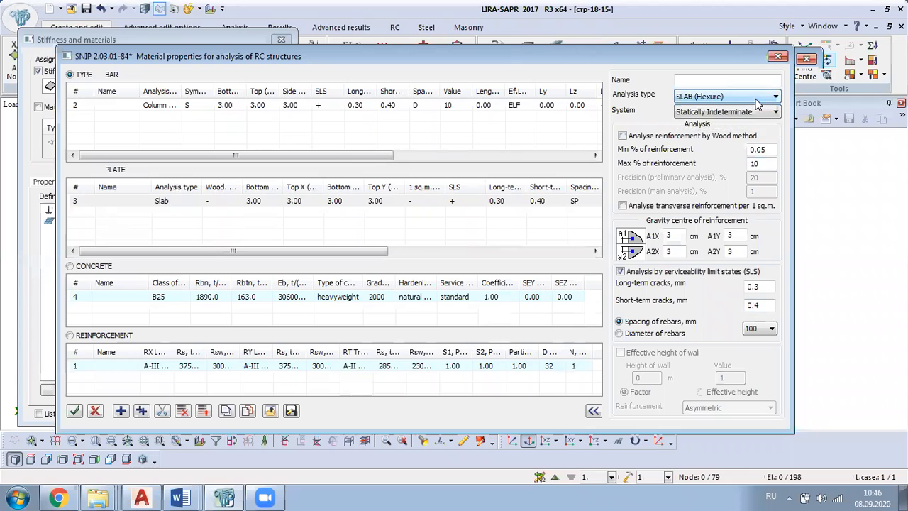
click(74, 411)
click(56, 181)
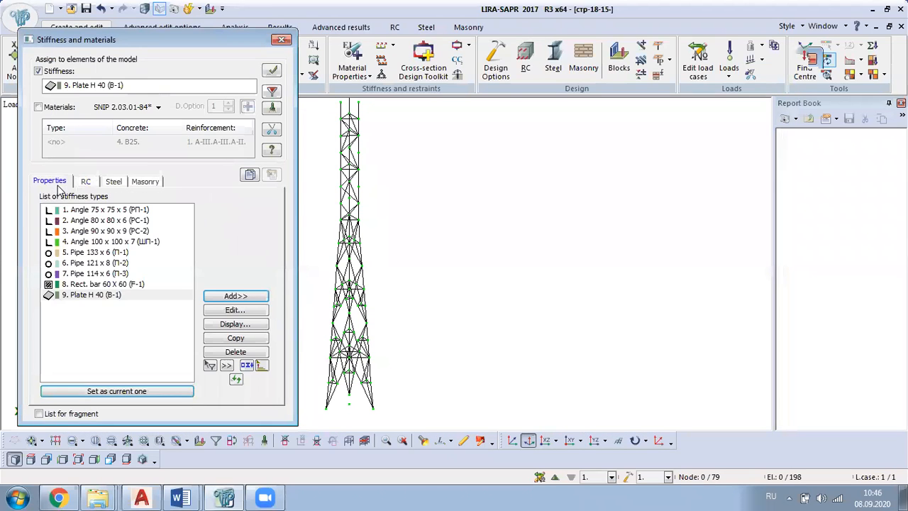
click(99, 293)
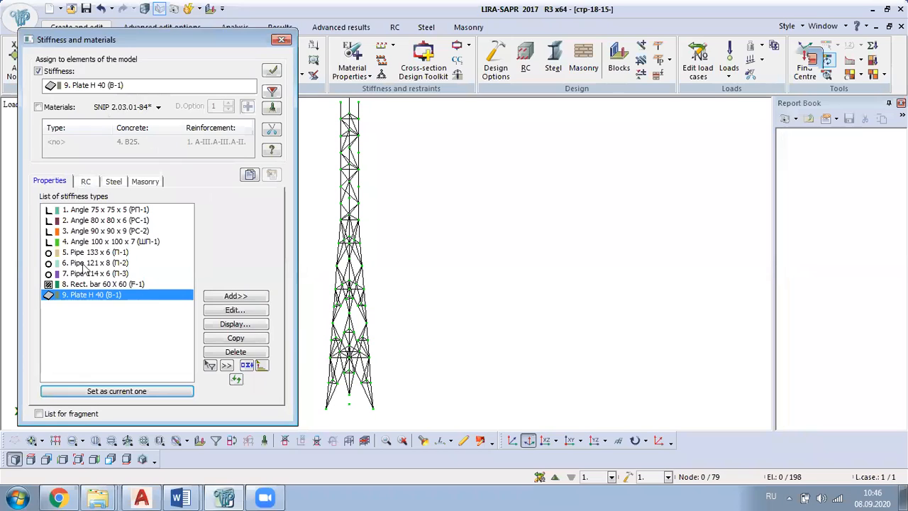
click(121, 242)
click(119, 210)
click(108, 231)
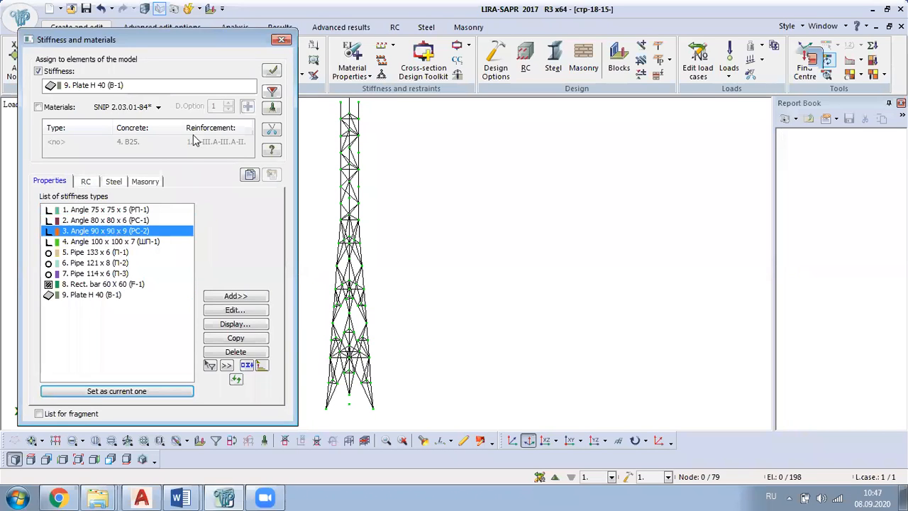
click(435, 177)
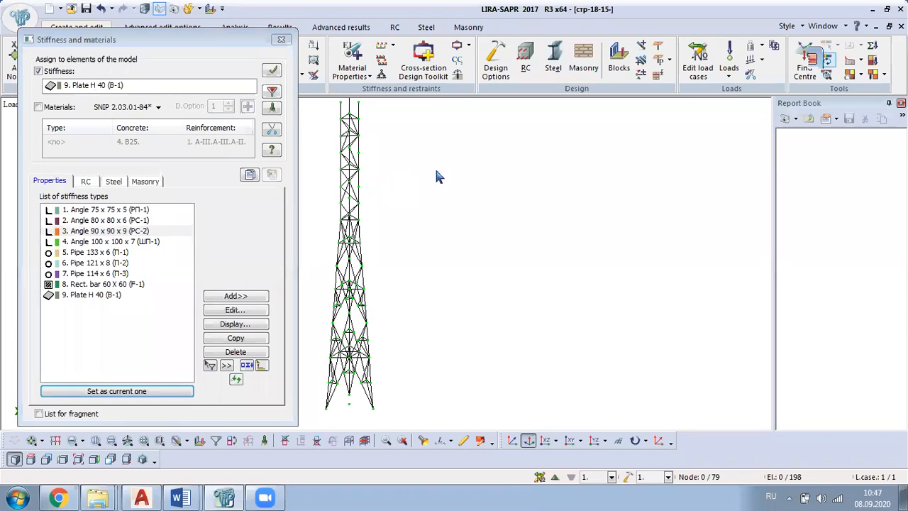
click(282, 39)
middle_drag(356, 264, 336, 273)
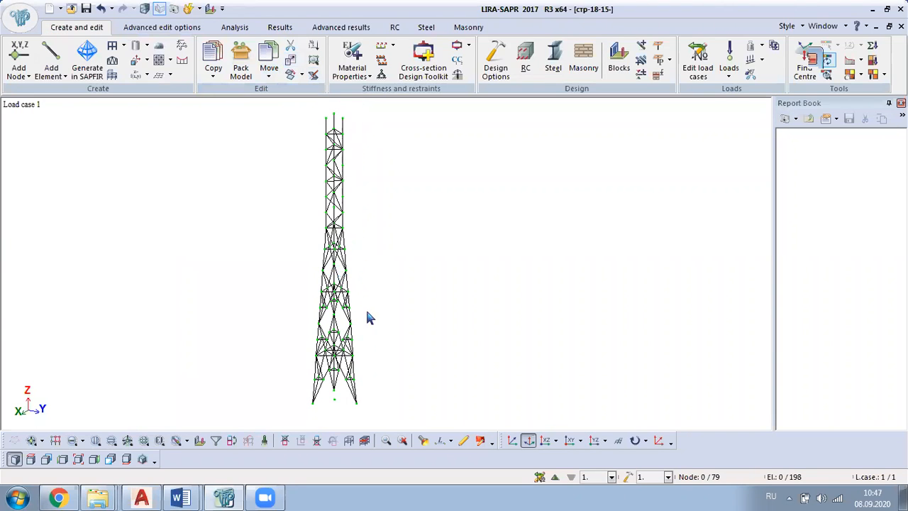
Step: Open the stiffness and materials settings, place their window clear of the tower, and inspect the tower's base
click(350, 56)
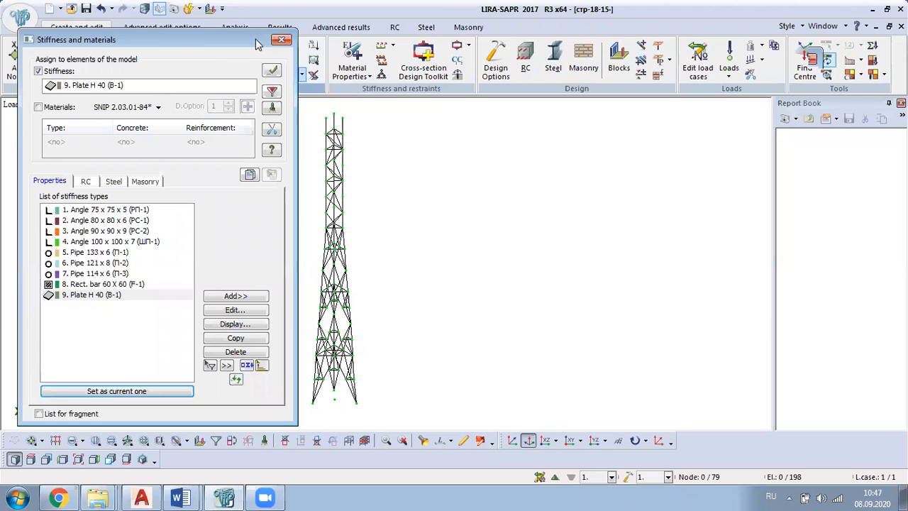
drag(257, 44, 688, 37)
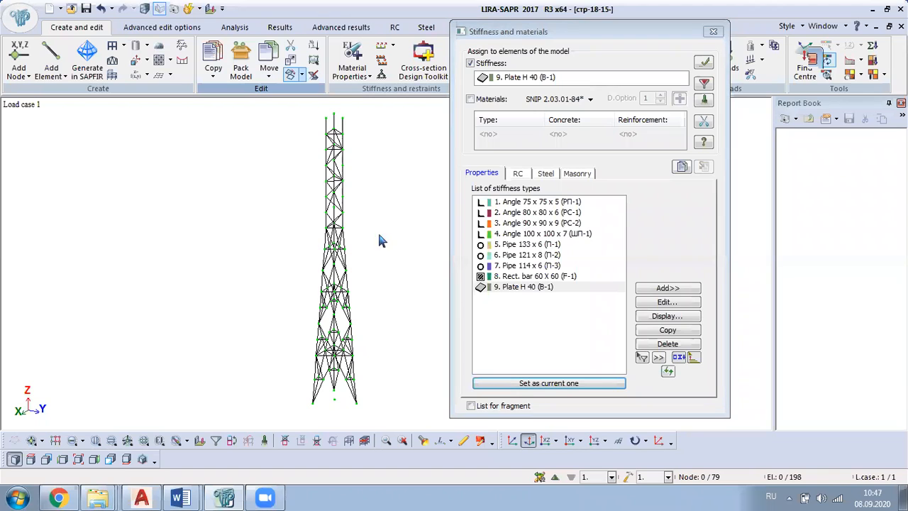
scroll(361, 409, up, 4)
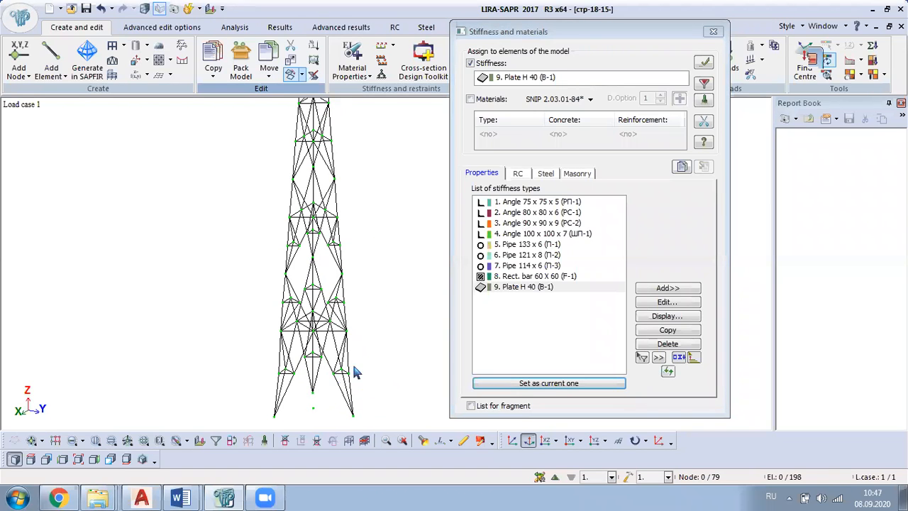
middle_drag(363, 331, 334, 346)
scroll(305, 297, up, 3)
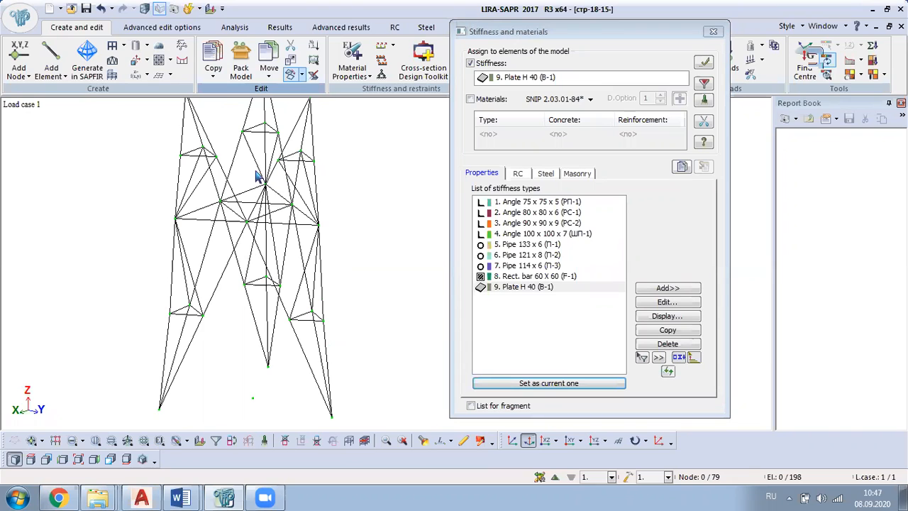
middle_drag(280, 176, 285, 304)
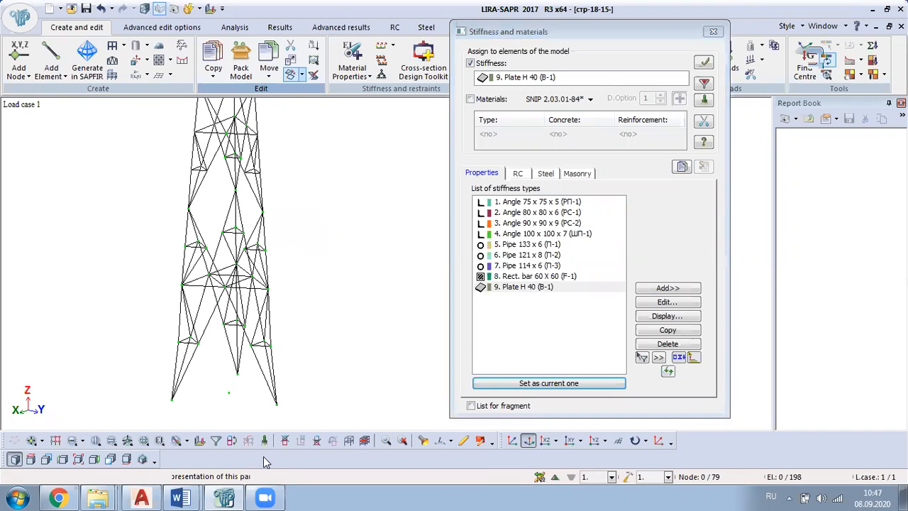
Step: Switch to AutoCAD and open the recent drawing Задание башня
click(141, 497)
click(142, 497)
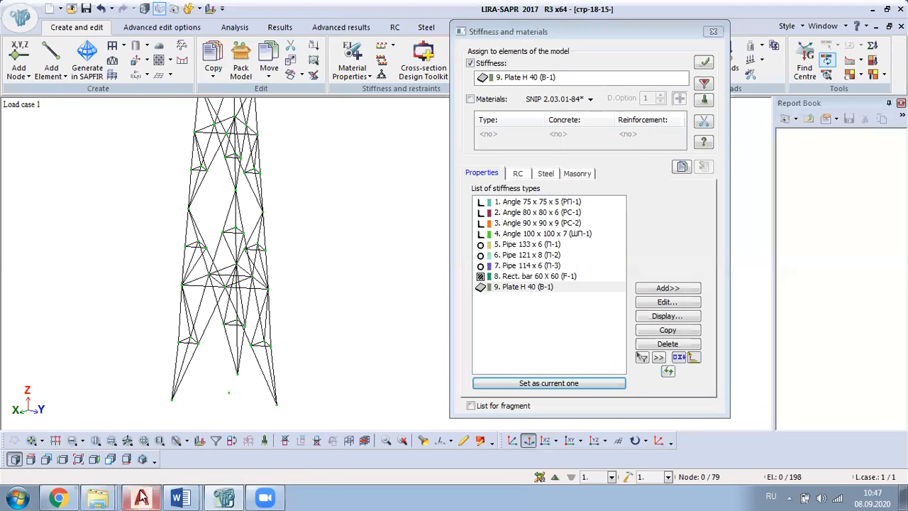
click(142, 496)
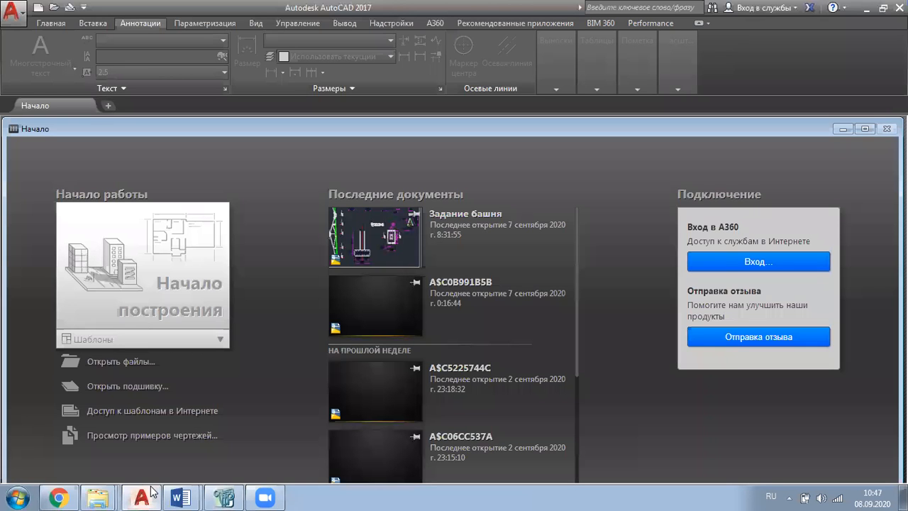
click(376, 237)
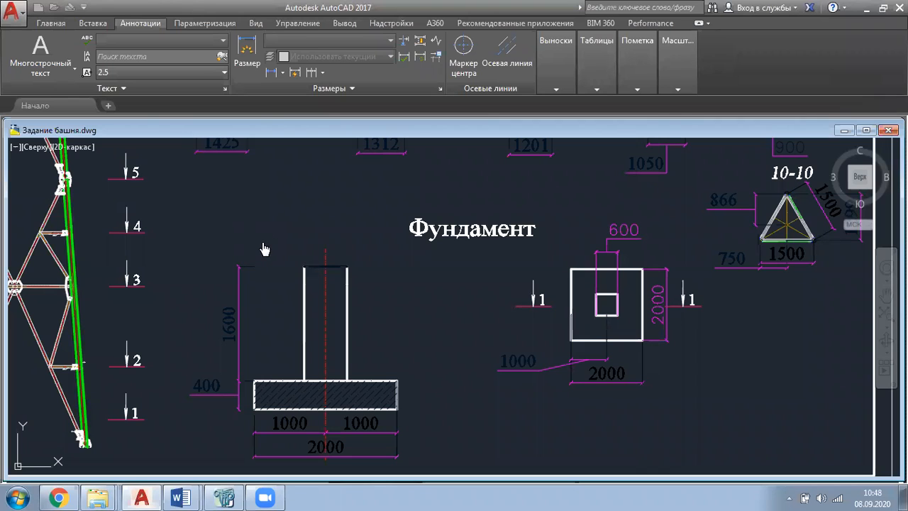
Step: Examine the tower's element scheme from its top to its base, reading the member marks and the base level at 0.000
scroll(451, 245, down, 5)
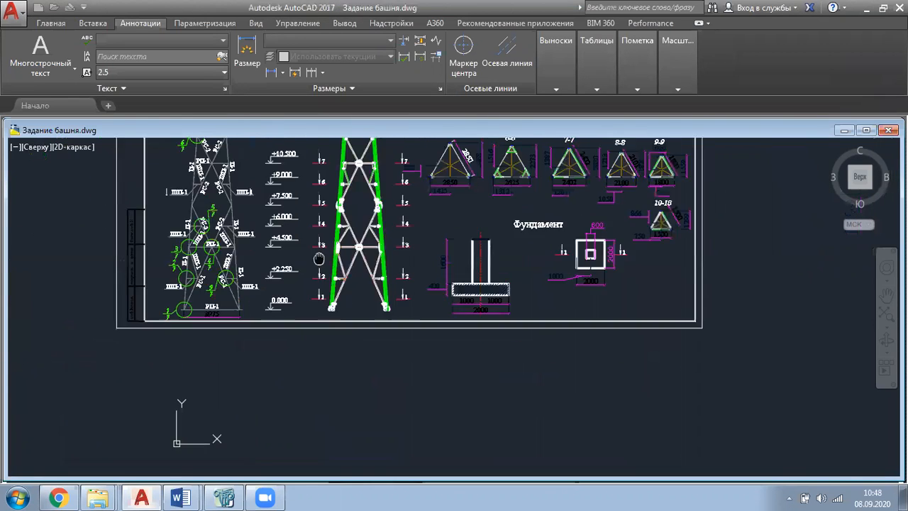
scroll(251, 231, up, 2)
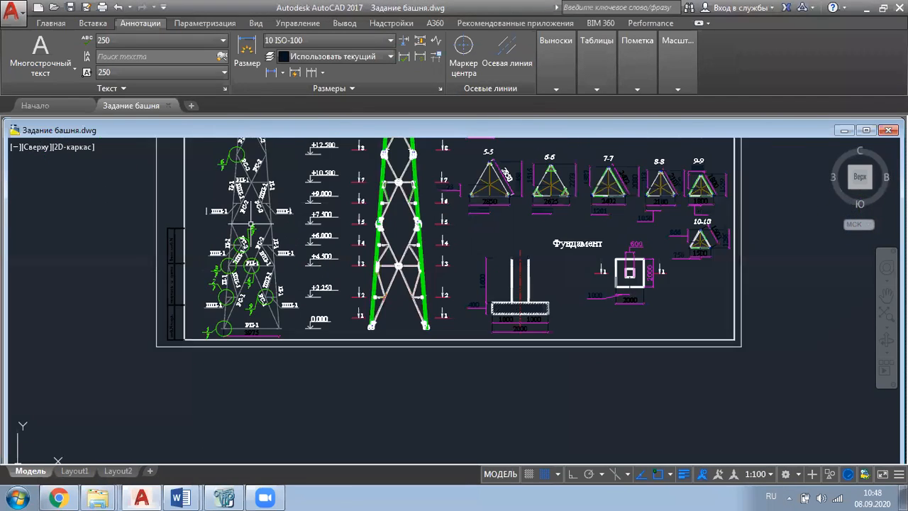
scroll(241, 240, down, 2)
middle_drag(287, 179, 284, 304)
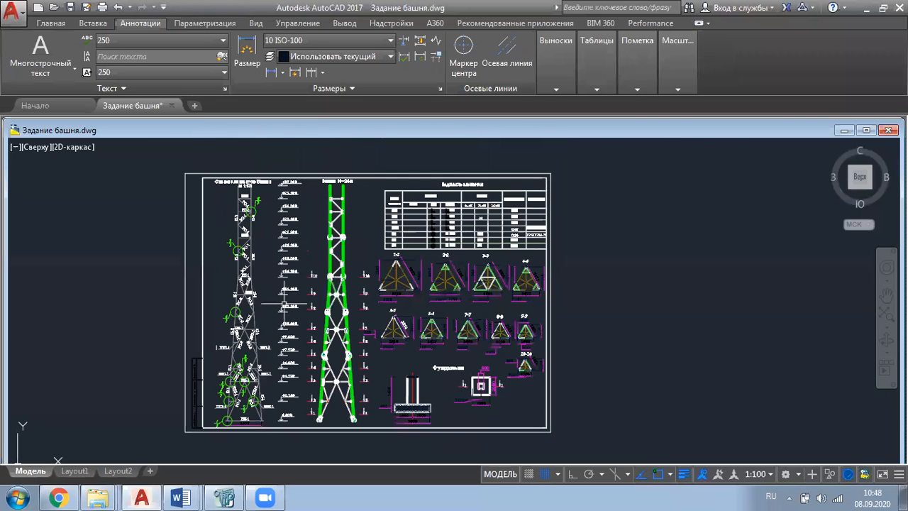
scroll(240, 162, up, 4)
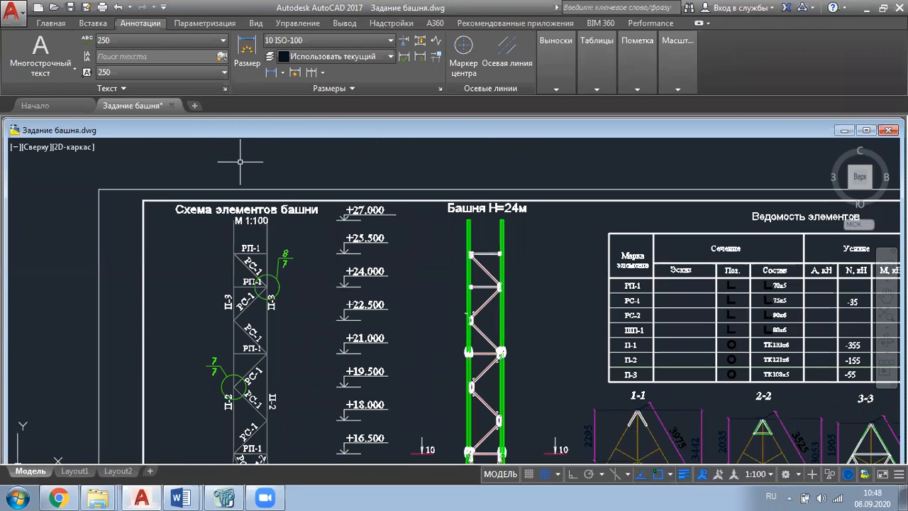
middle_drag(268, 332, 256, 234)
middle_drag(251, 388, 253, 245)
middle_drag(242, 388, 247, 273)
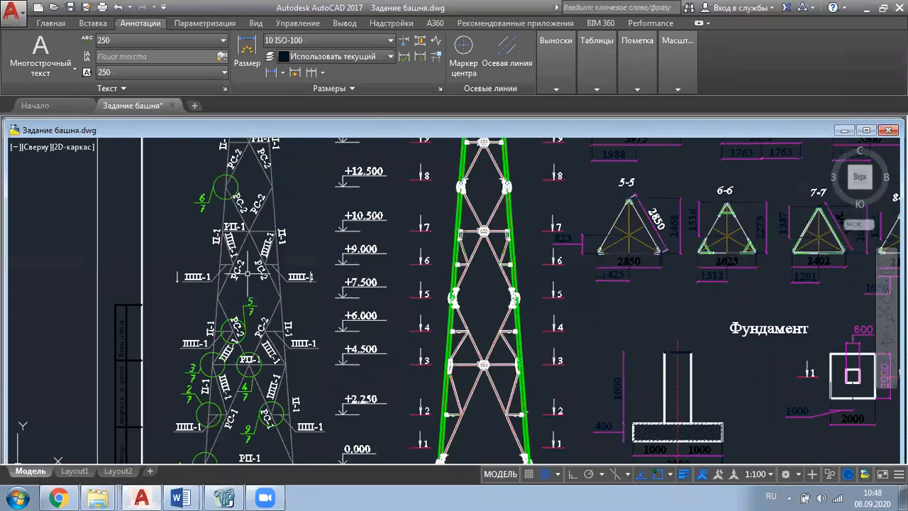
scroll(234, 358, up, 4)
scroll(242, 366, down, 6)
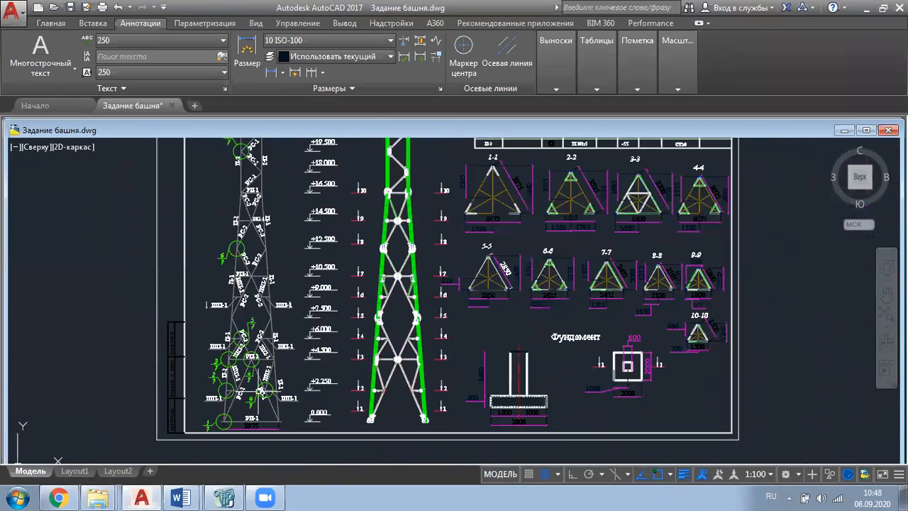
scroll(250, 428, up, 6)
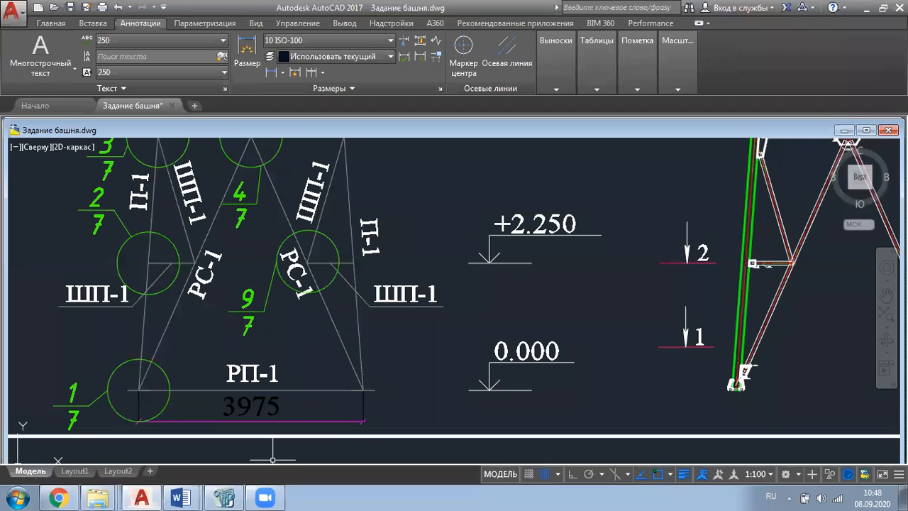
Step: Switch back to LIRA-SAPR and add a horizontal bar between two of the tower's support nodes at the base
key(alt+Tab)
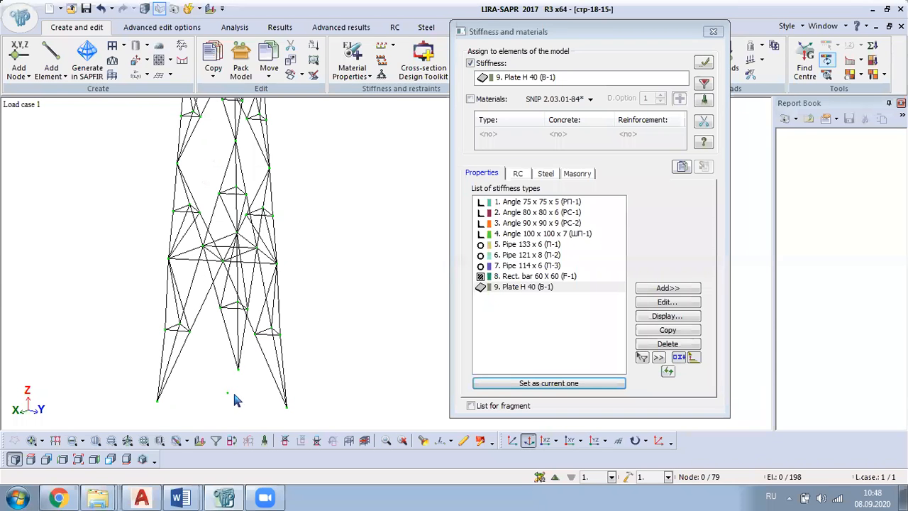
scroll(235, 395, up, 1)
middle_drag(234, 394, 252, 285)
click(53, 62)
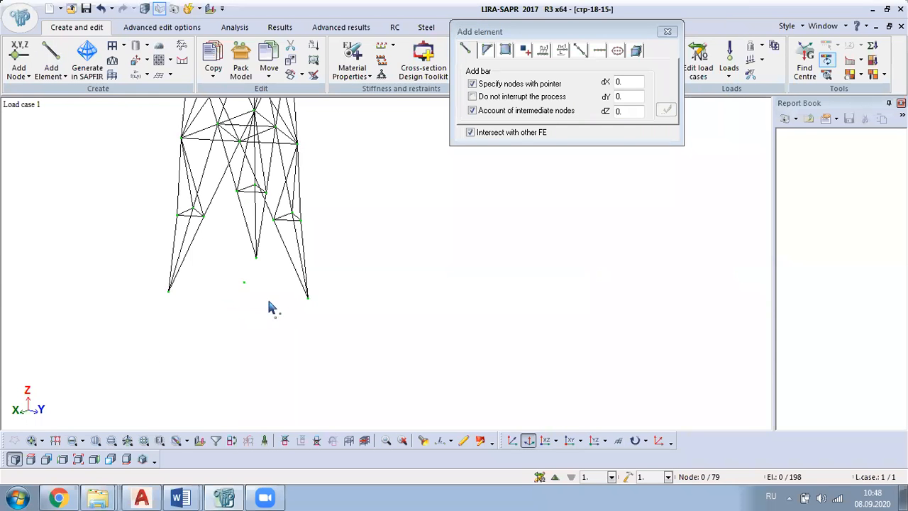
click(166, 294)
click(309, 302)
Step: Add the two remaining horizontal bars between the support nodes, closing the triangle at the tower's base
middle_drag(337, 320, 254, 315)
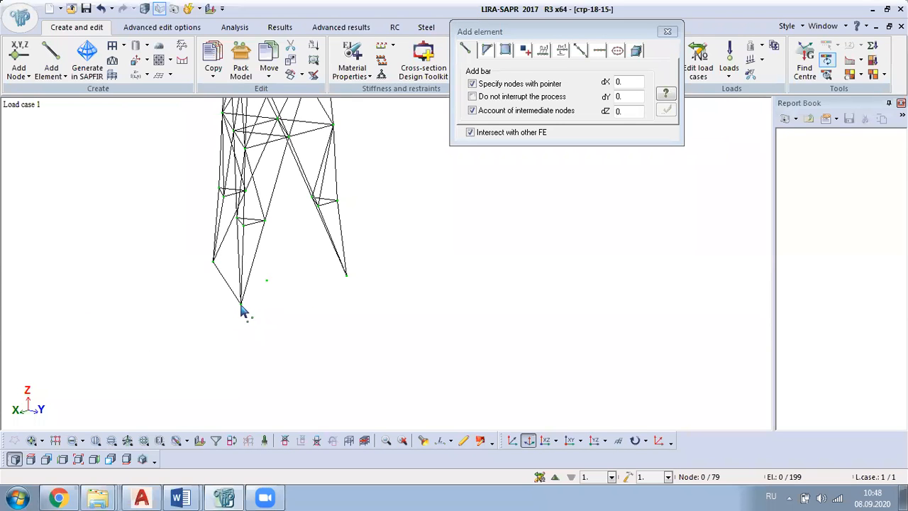
click(346, 274)
click(241, 304)
middle_drag(264, 314, 241, 314)
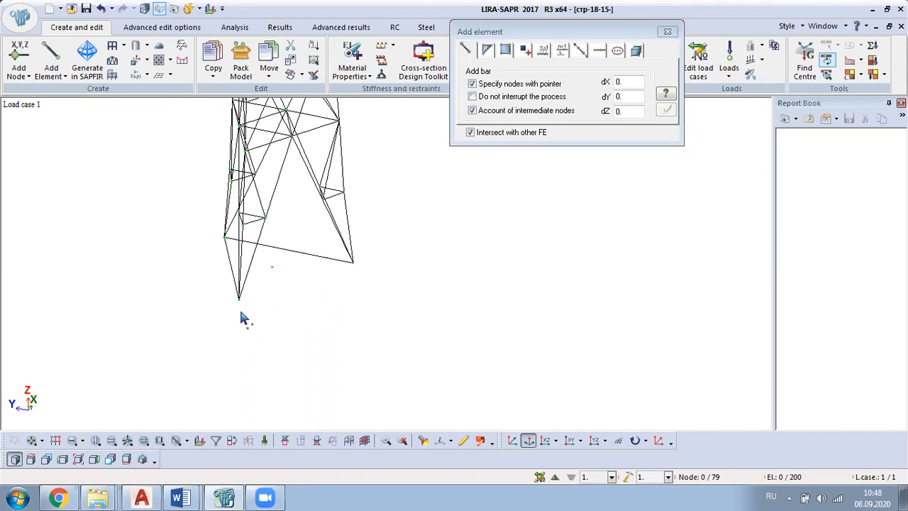
click(240, 298)
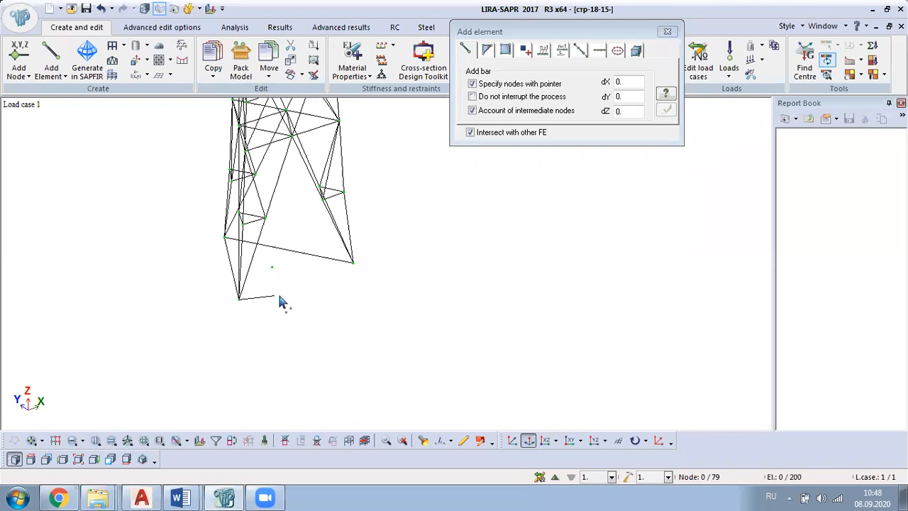
click(353, 264)
middle_drag(355, 267, 264, 380)
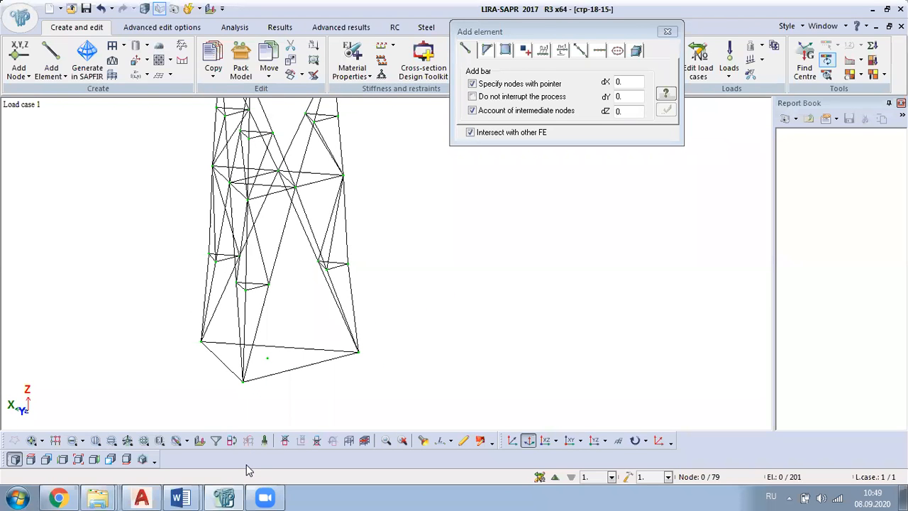
Step: Switch to AutoCAD and examine the tower's element scheme from base to top, locating every level with horizontal bars marked РП-1
click(141, 497)
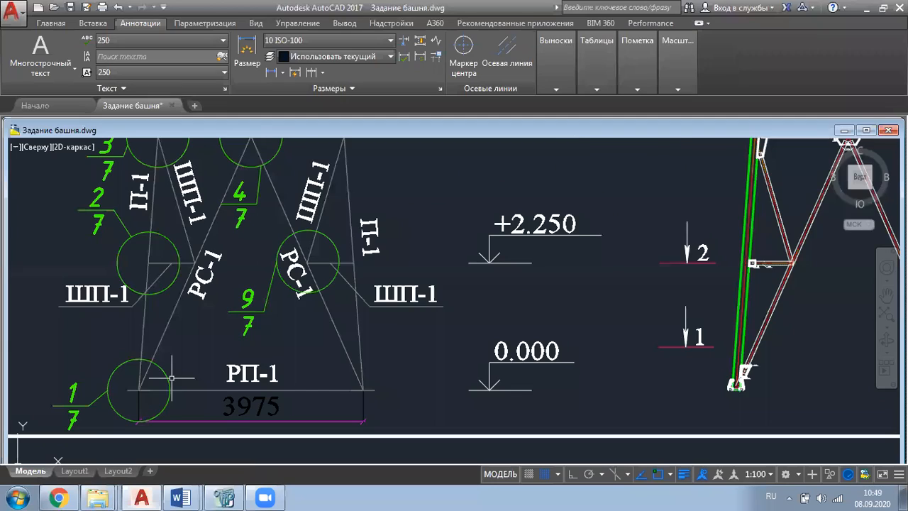
scroll(171, 378, down, 2)
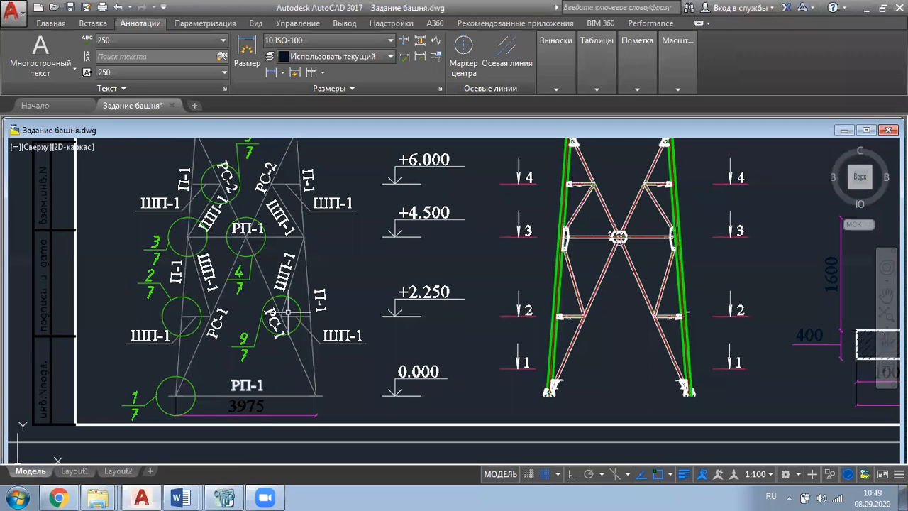
mouse_move(248, 229)
middle_down()
mouse_move(245, 242)
mouse_move(212, 251)
mouse_move(197, 420)
middle_up()
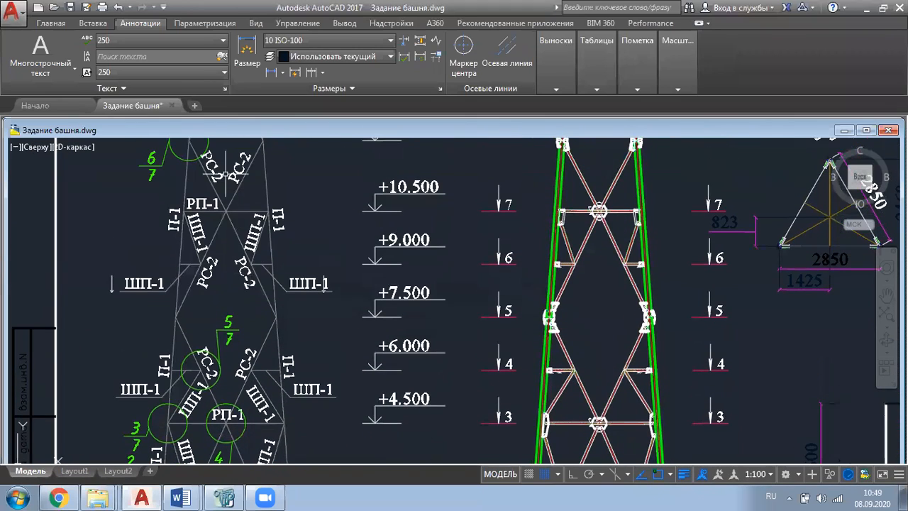
middle_drag(246, 215, 240, 384)
middle_drag(224, 173, 213, 373)
scroll(213, 374, down, 2)
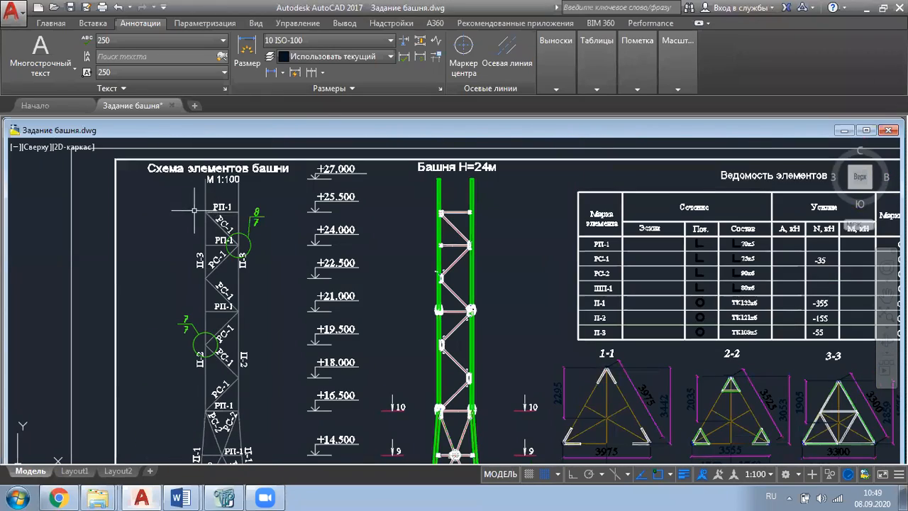
scroll(233, 212, up, 6)
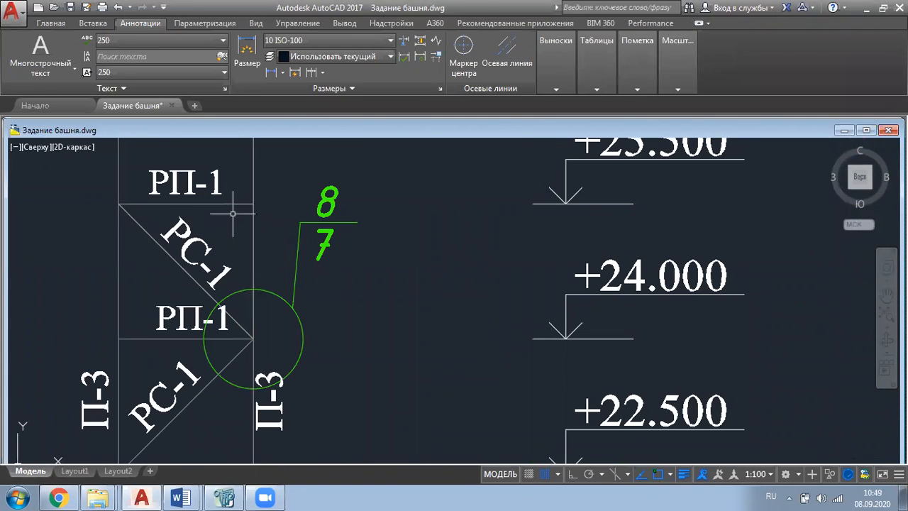
scroll(261, 207, down, 2)
scroll(256, 335, down, 4)
middle_drag(253, 371, 245, 208)
middle_drag(221, 428, 238, 279)
scroll(244, 380, up, 4)
middle_drag(244, 380, 267, 235)
scroll(268, 234, down, 4)
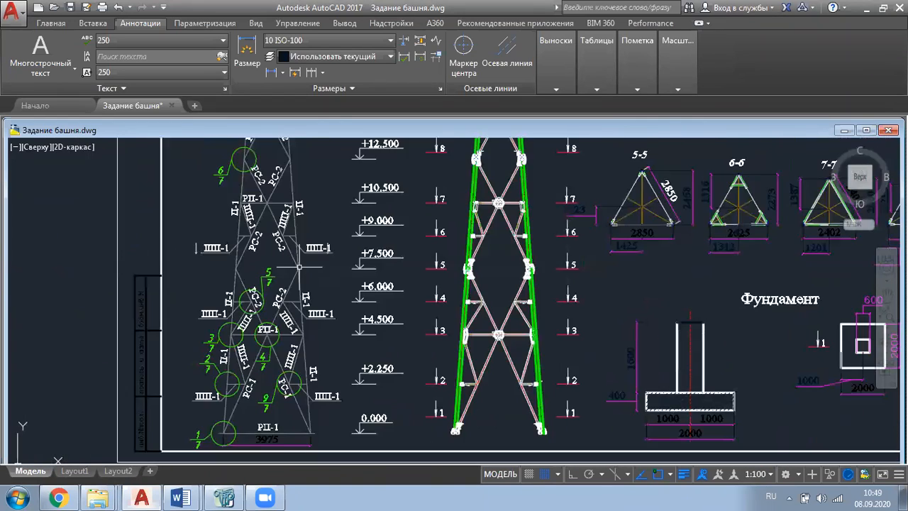
scroll(254, 448, up, 4)
scroll(247, 457, down, 6)
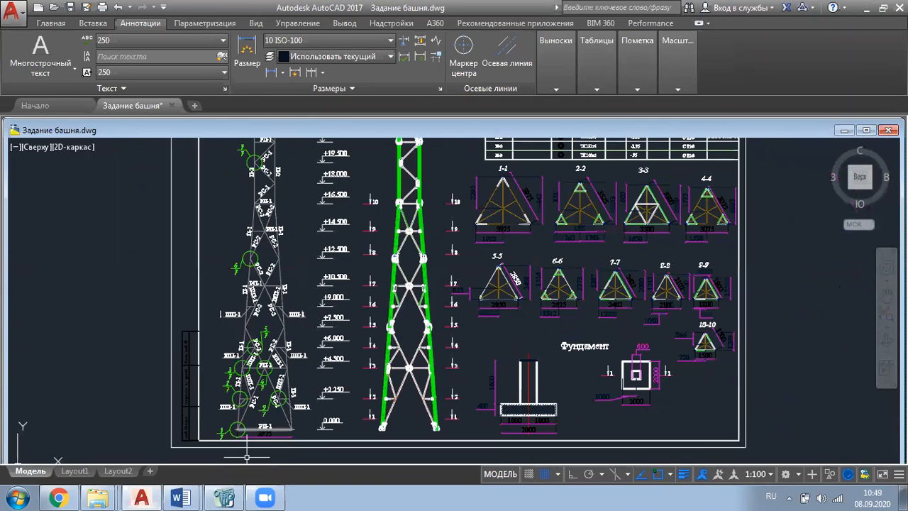
Step: Switch back to LIRA-SAPR and select the three horizontal bars forming the triangle at the tower's base
click(224, 497)
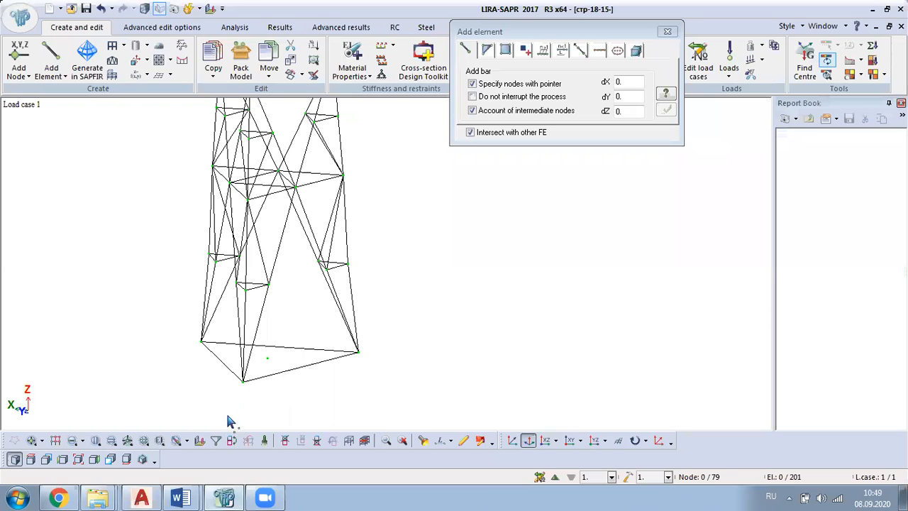
click(527, 441)
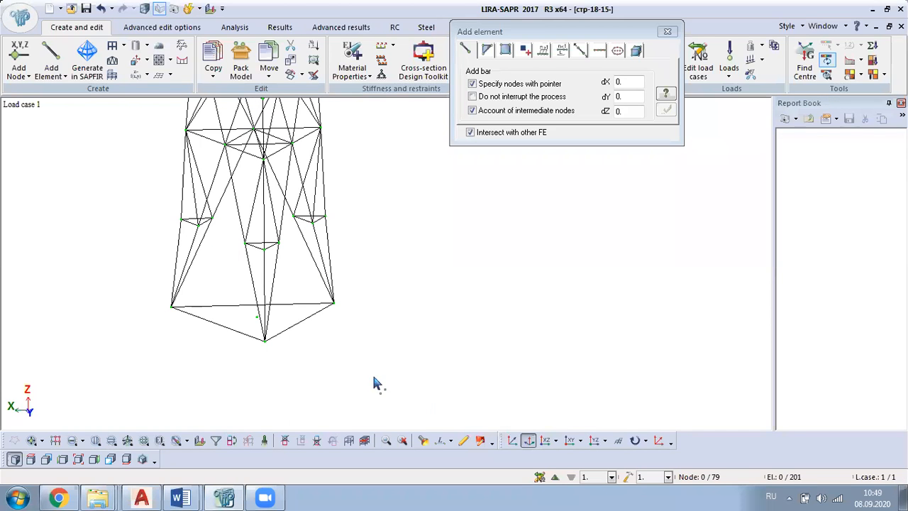
scroll(319, 312, up, 1)
middle_drag(302, 343, 323, 461)
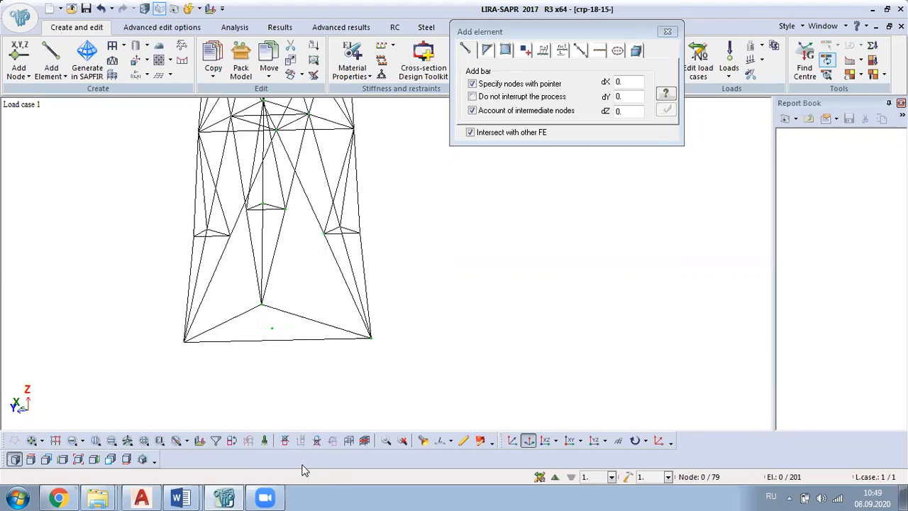
scroll(308, 343, up, 1)
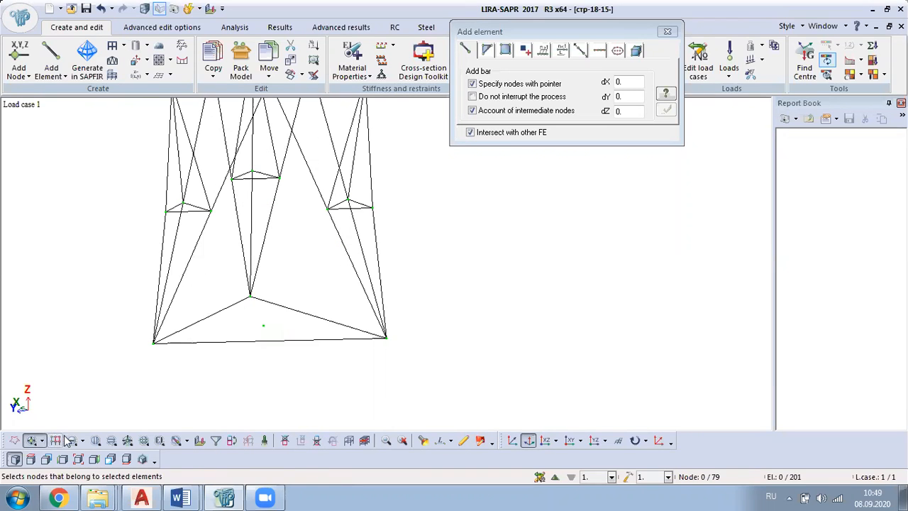
drag(221, 289, 212, 373)
drag(319, 298, 296, 319)
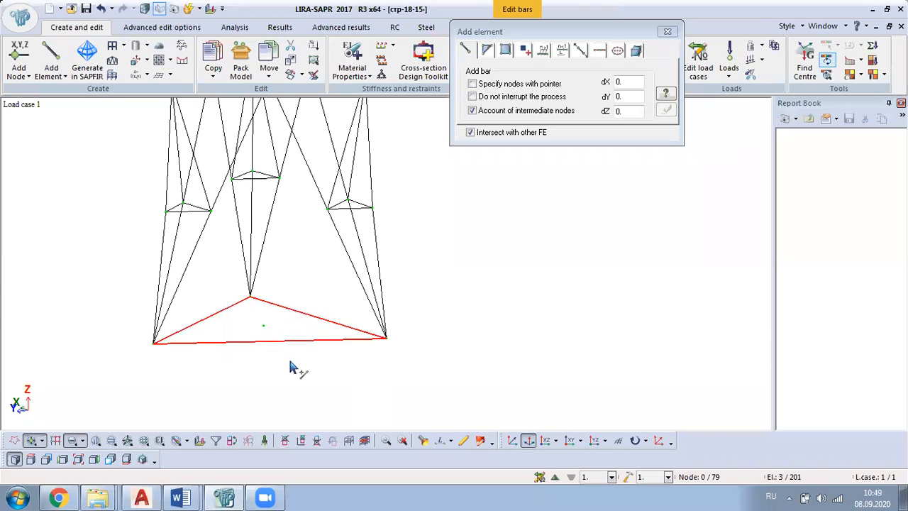
Step: Add the outer horizontal bars of the first ring above the base, at level +4.500, to the selection
scroll(296, 369, down, 2)
scroll(239, 227, up, 4)
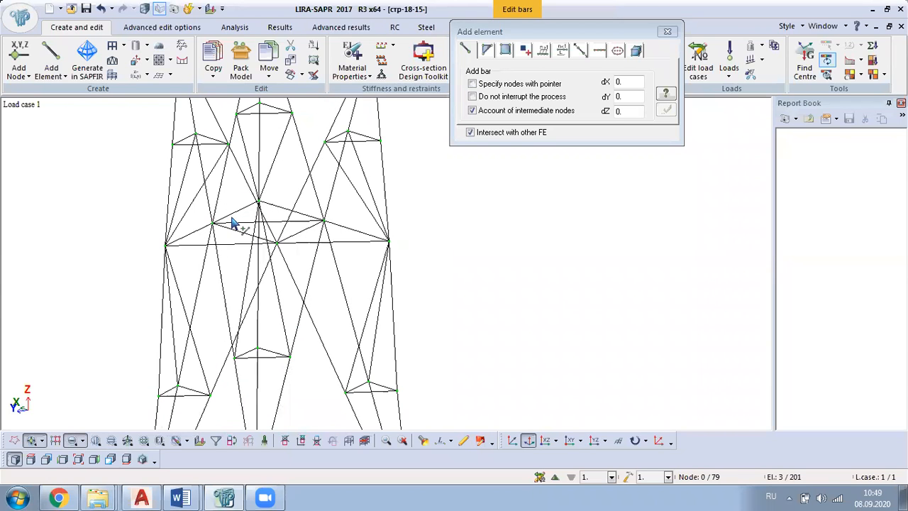
scroll(234, 223, up, 1)
click(228, 216)
drag(188, 231, 177, 266)
click(322, 247)
click(319, 217)
click(378, 235)
Step: Add the horizontal bars along all three sides of the ring at level +10.500 to the selection
scroll(378, 297, down, 1)
scroll(377, 292, down, 1)
middle_drag(345, 162, 321, 323)
middle_drag(304, 154, 283, 314)
scroll(271, 240, up, 2)
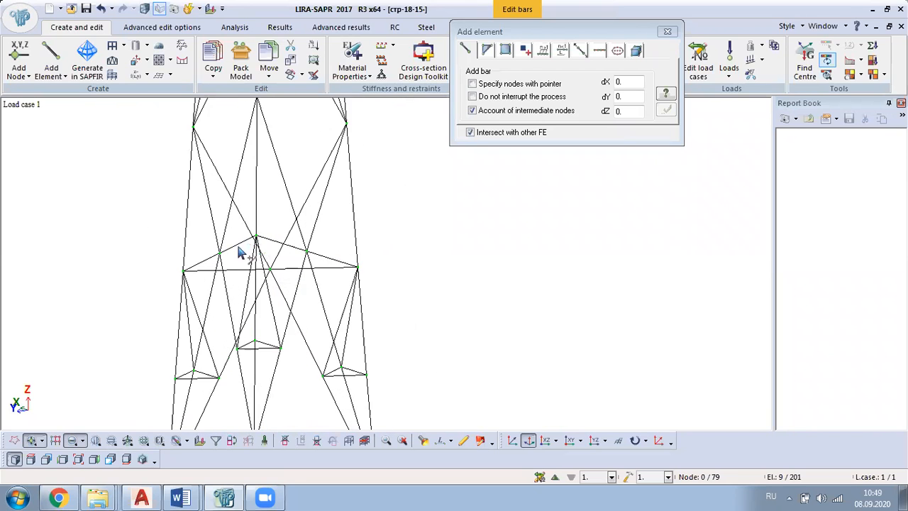
scroll(238, 248, up, 1)
drag(235, 225, 239, 282)
click(205, 256)
click(319, 247)
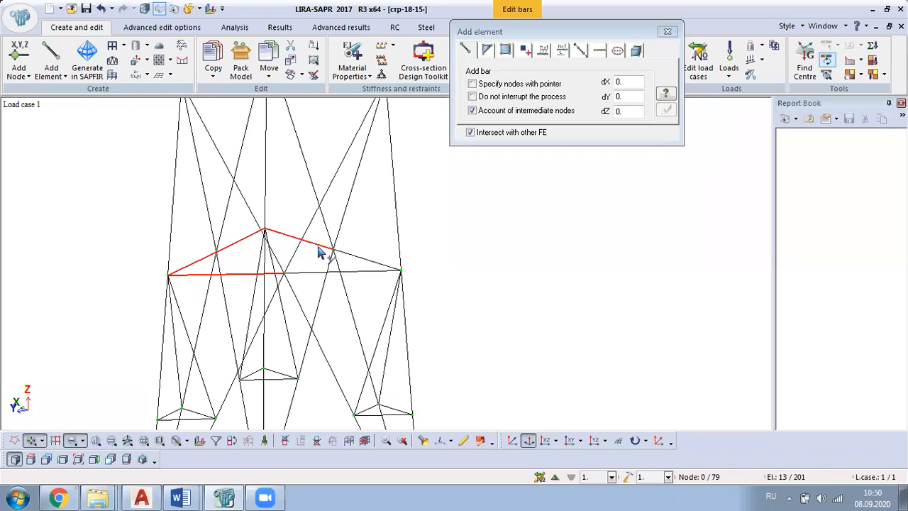
click(361, 258)
click(352, 272)
Step: Extend the selection with the horizontal bars of the ring at level +14.500, including both halves of each side
scroll(325, 314, down, 2)
middle_drag(319, 185, 300, 345)
scroll(245, 284, up, 5)
drag(222, 261, 215, 287)
drag(273, 231, 268, 314)
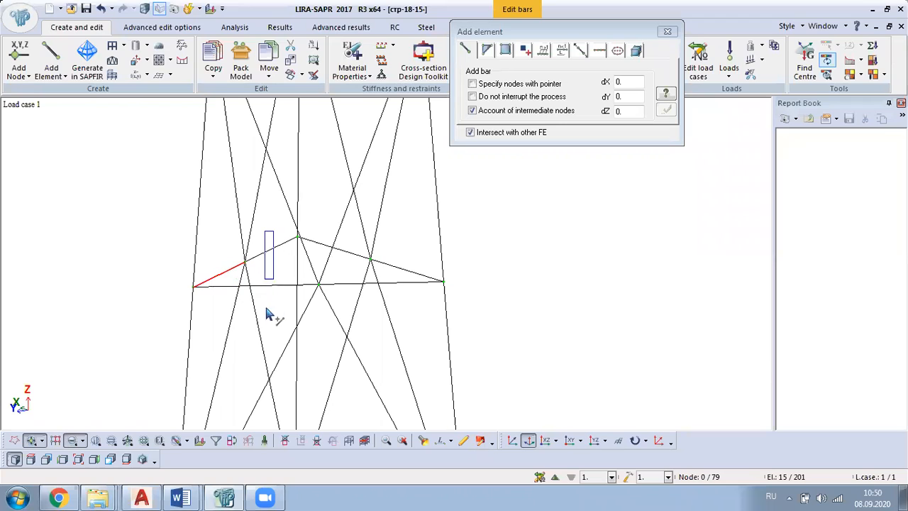
click(314, 243)
click(330, 250)
click(332, 241)
scroll(361, 308, down, 1)
click(419, 283)
Step: Add the horizontal bars of the rings at levels +16.500 and +21.000 to the selection
mouse_move(383, 304)
middle_down()
mouse_move(283, 380)
mouse_move(300, 371)
mouse_move(324, 322)
middle_up()
drag(320, 308, 306, 376)
drag(229, 300, 222, 332)
middle_drag(227, 340, 241, 237)
drag(243, 230, 226, 293)
click(321, 242)
Step: Add the horizontal bars of the two topmost rings to the selection and deselect the diagonal brace picked along with them
middle_drag(308, 253, 298, 368)
scroll(298, 369, up, 1)
scroll(270, 237, up, 1)
scroll(253, 201, up, 3)
drag(249, 182, 234, 245)
scroll(277, 171, down, 1)
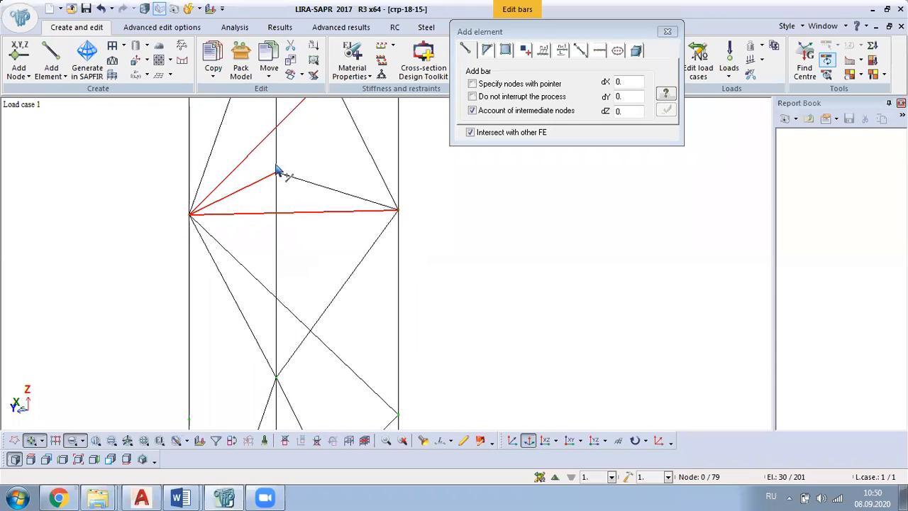
middle_drag(277, 172, 284, 233)
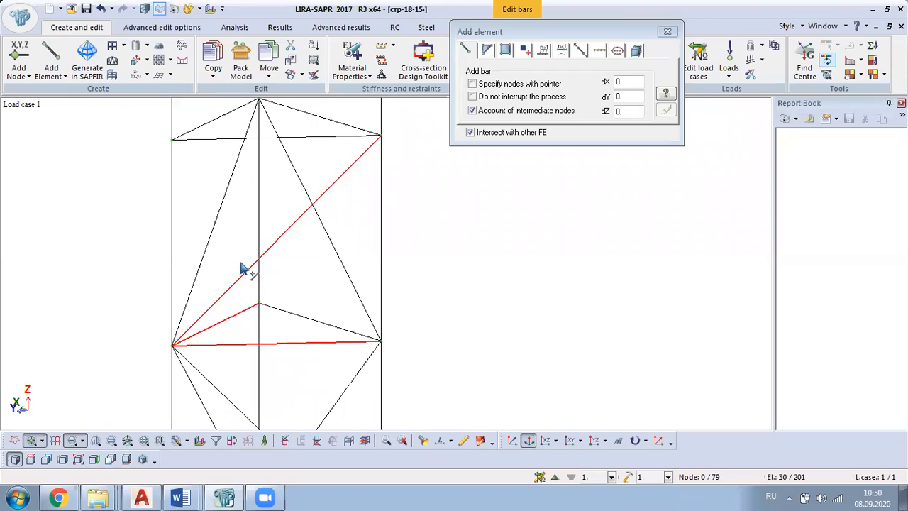
drag(228, 258, 244, 287)
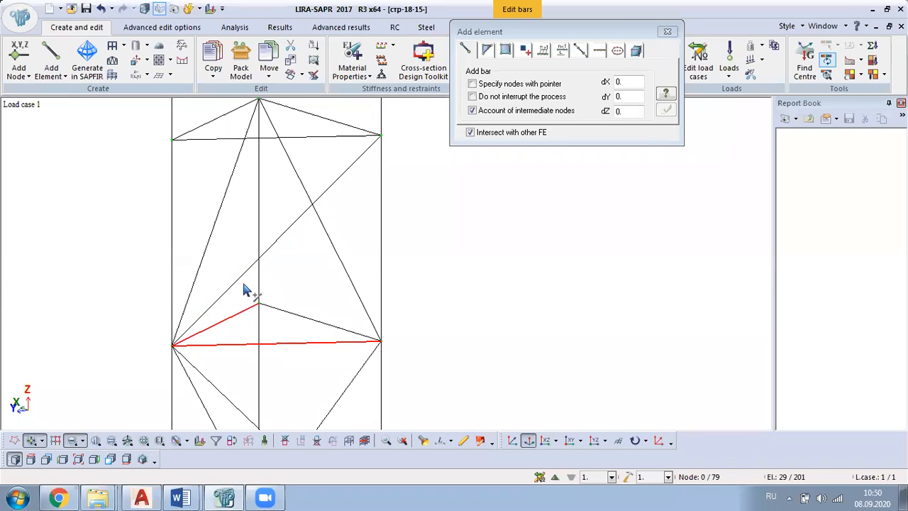
click(308, 318)
scroll(310, 397, down, 2)
scroll(309, 310, up, 2)
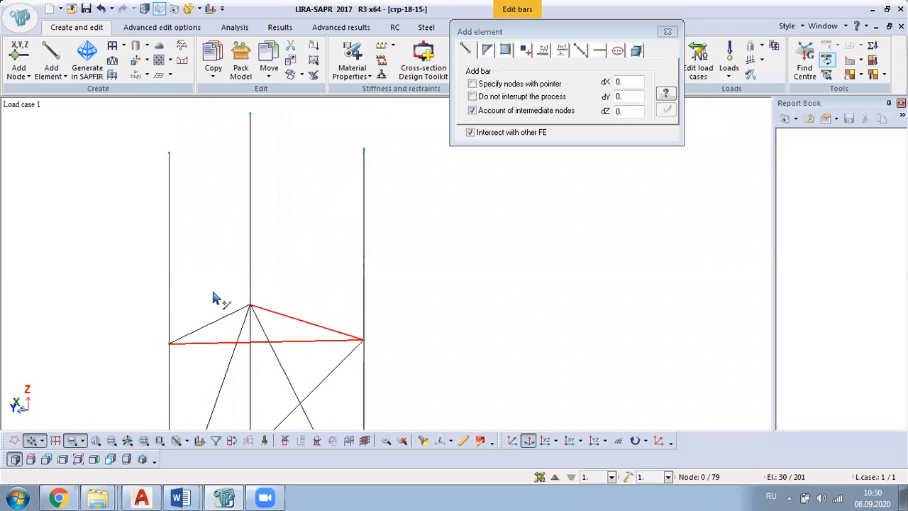
scroll(291, 219, down, 3)
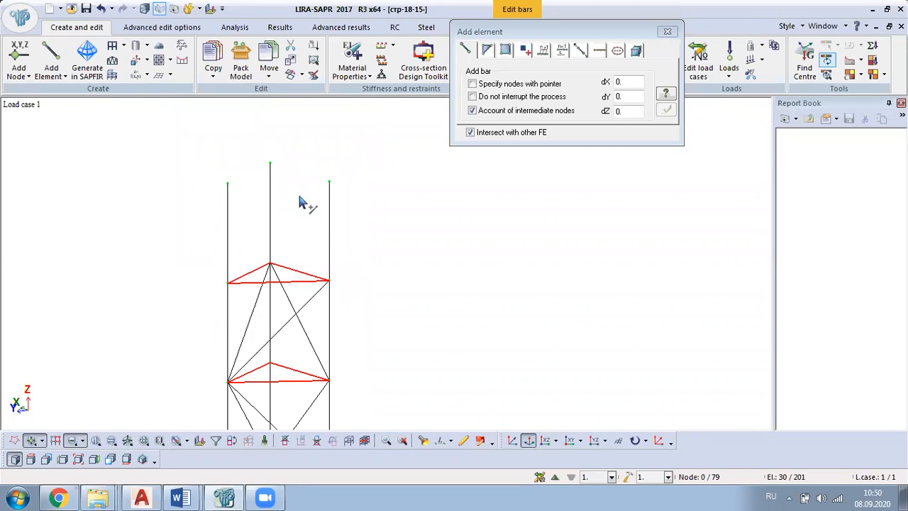
Step: Isolate the selected horizontal bars as a fragment and select all their nodes and bars in the XOZ projection
right_click(171, 180)
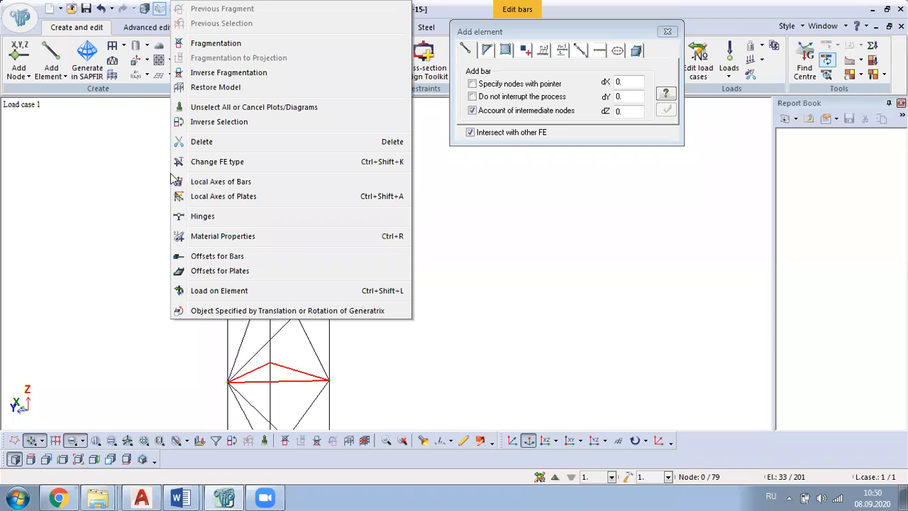
click(217, 46)
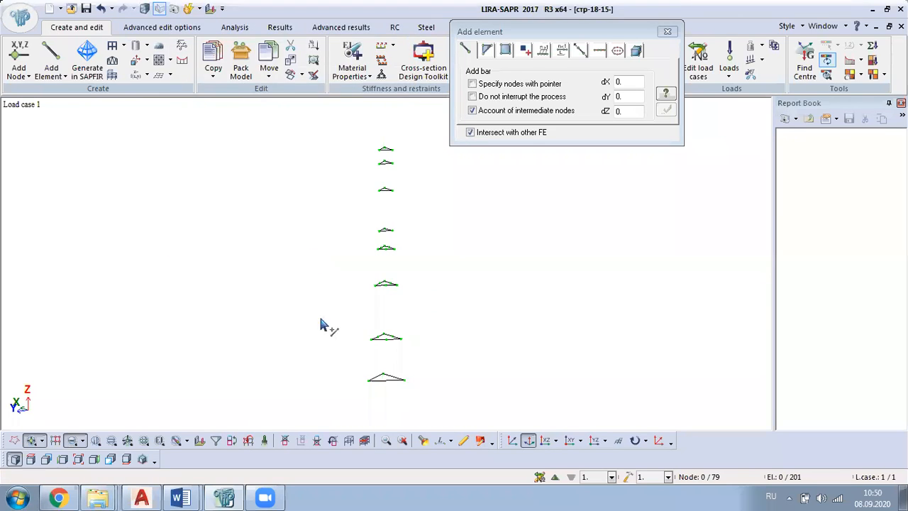
middle_drag(318, 289, 399, 277)
click(546, 441)
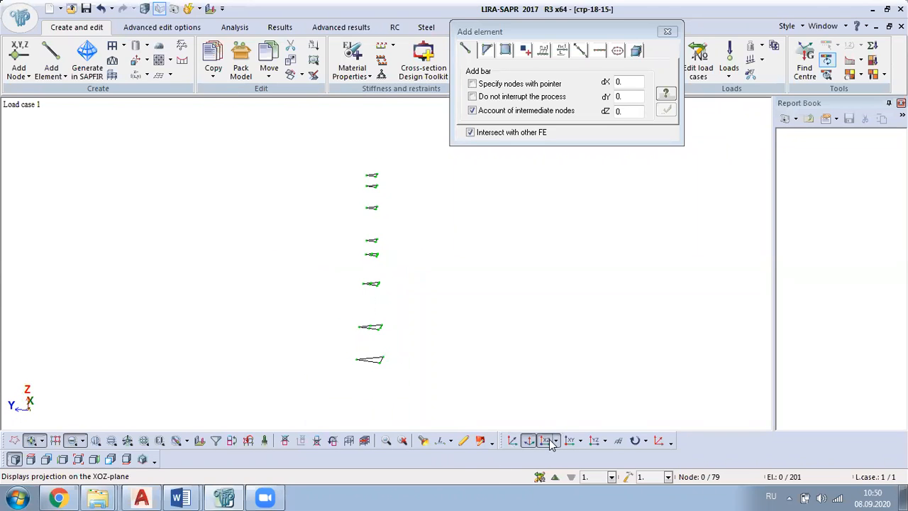
drag(327, 142, 427, 397)
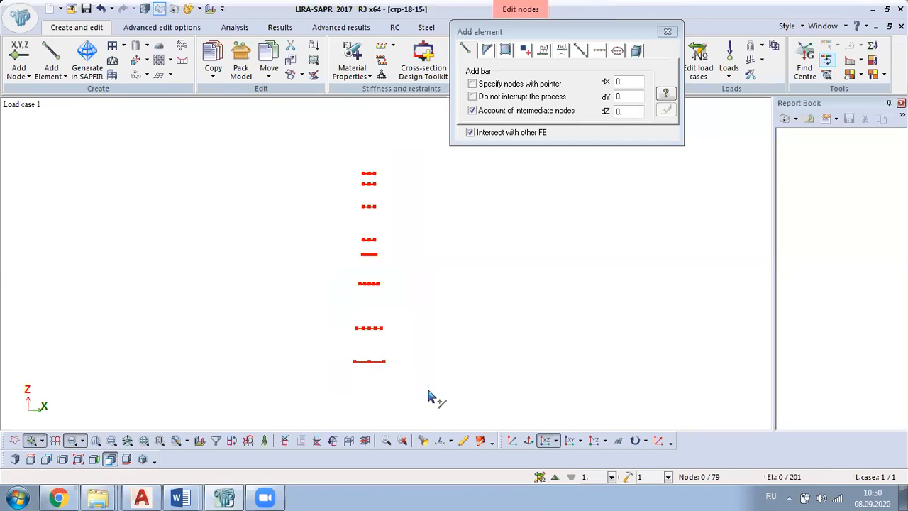
middle_drag(467, 268, 390, 277)
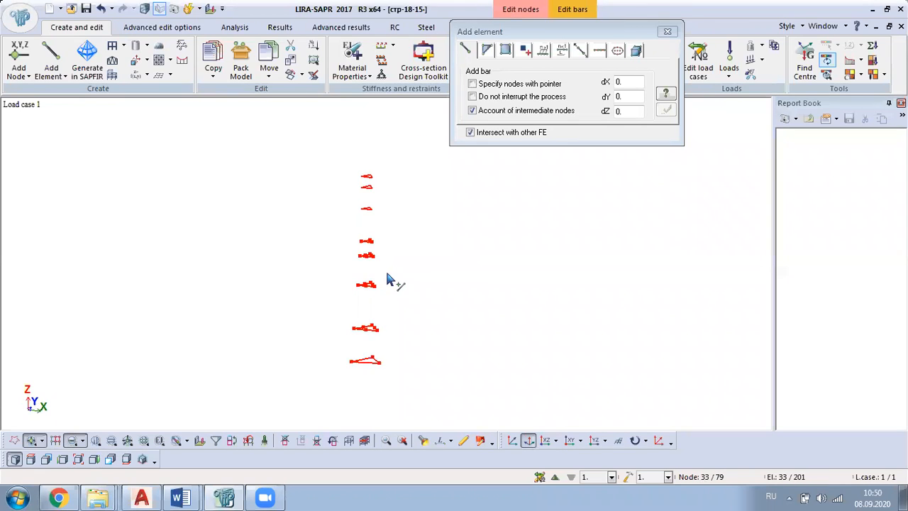
Step: Open the stiffness and materials settings, check the РП-1 mark in the AutoCAD scheme, and make Angle 75 x 75 x 5 (РП-1) the current stiffness
click(353, 56)
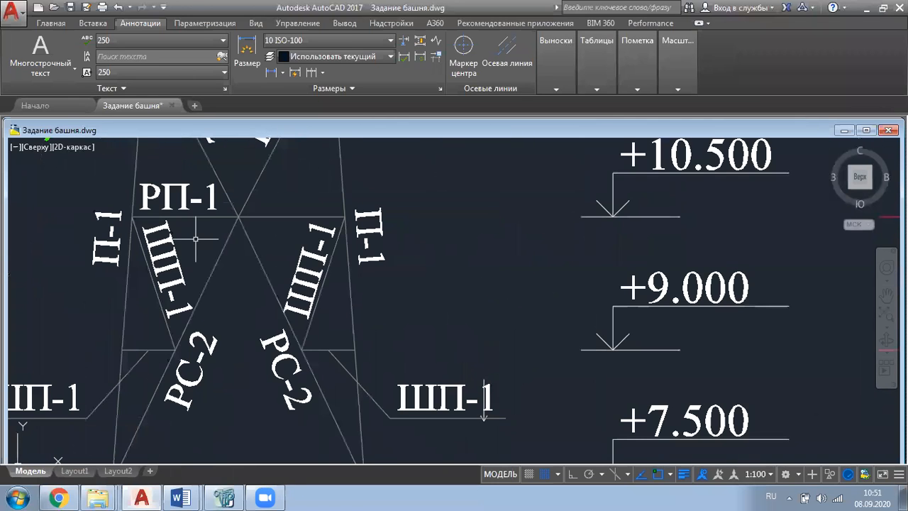
key(alt+Tab)
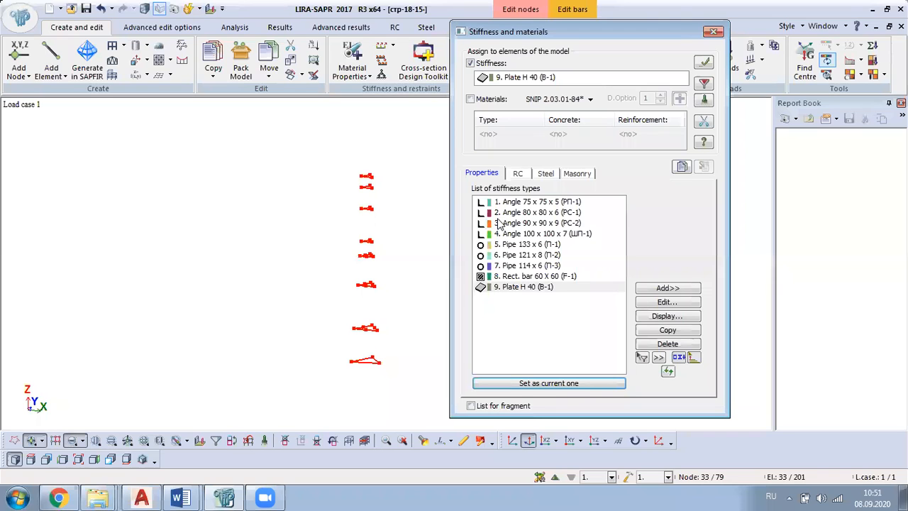
click(546, 202)
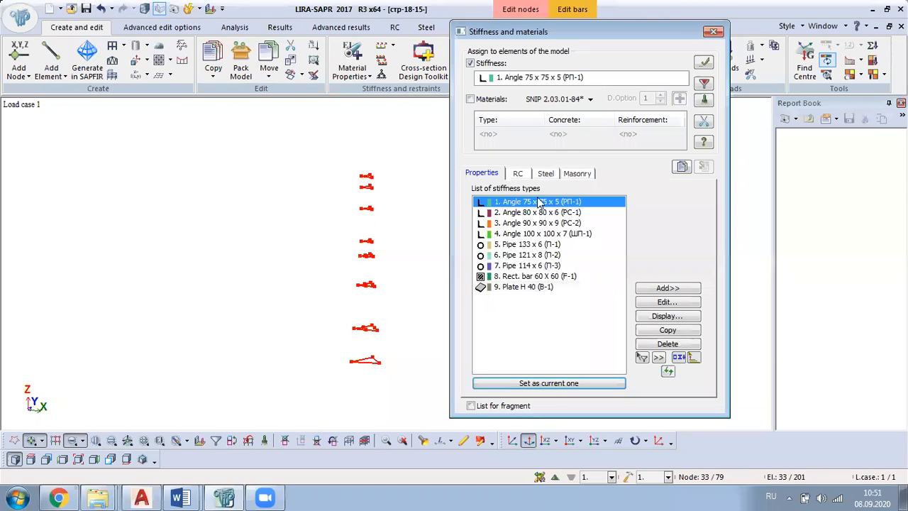
Step: Set 1. РП-1 as the current steel selection limitations, additional parameters and material
click(544, 173)
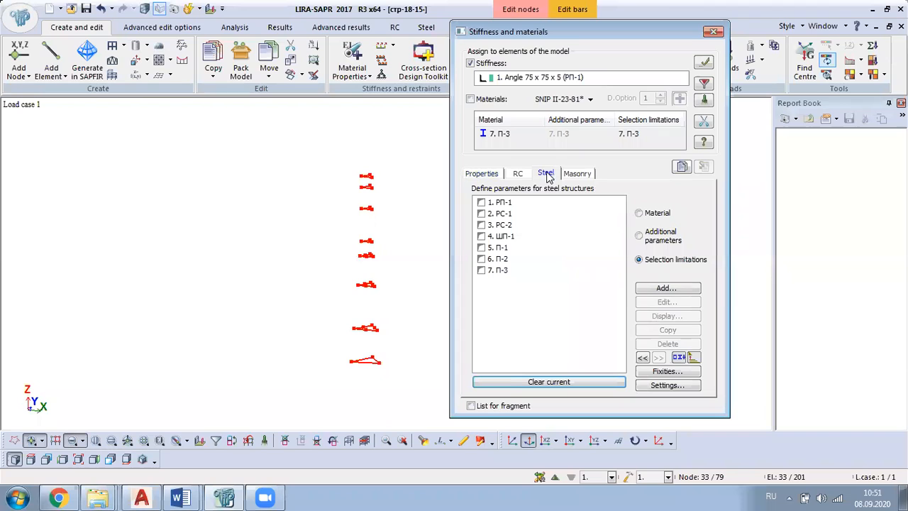
click(500, 204)
click(647, 262)
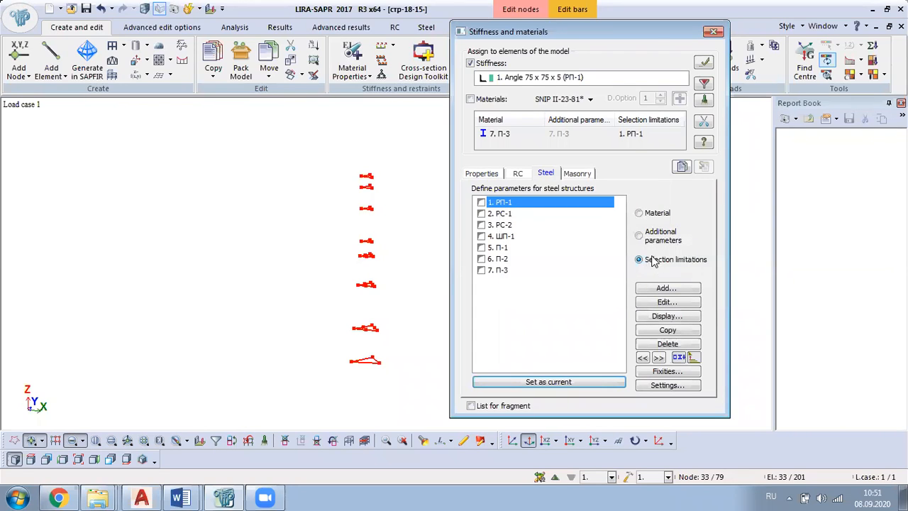
click(644, 237)
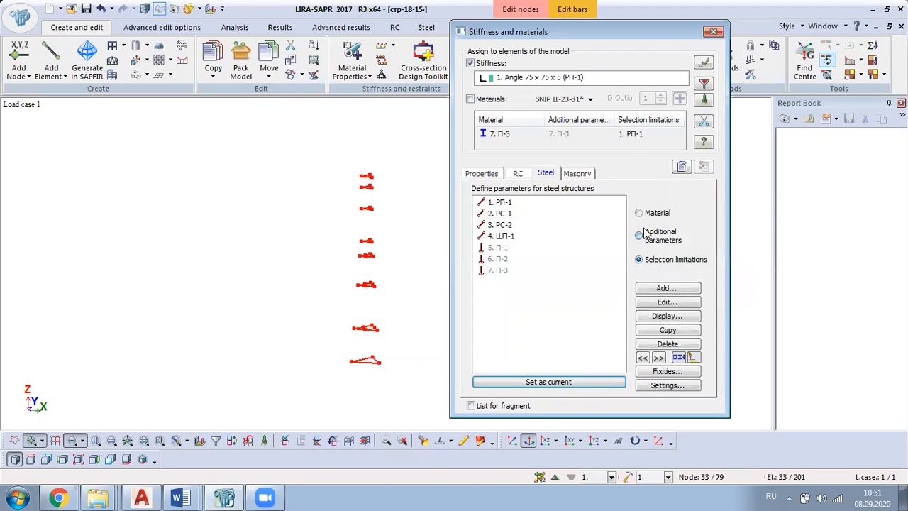
click(505, 203)
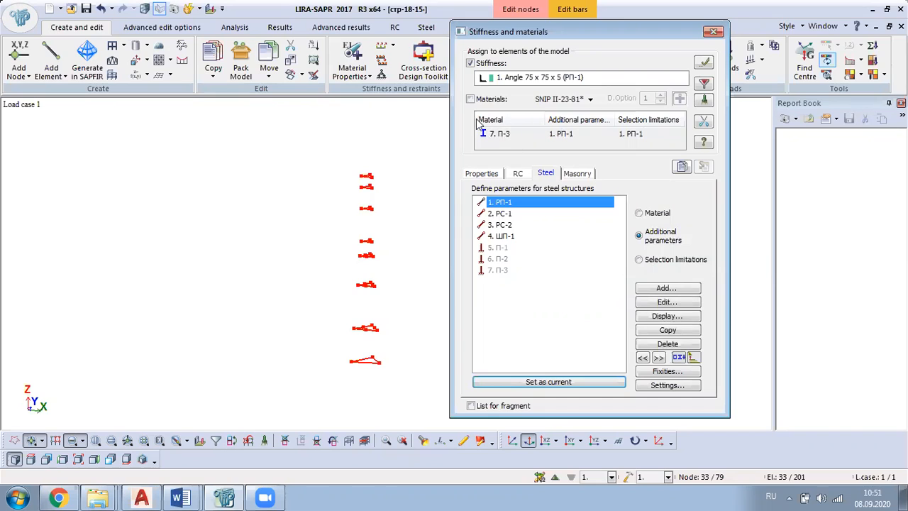
click(638, 213)
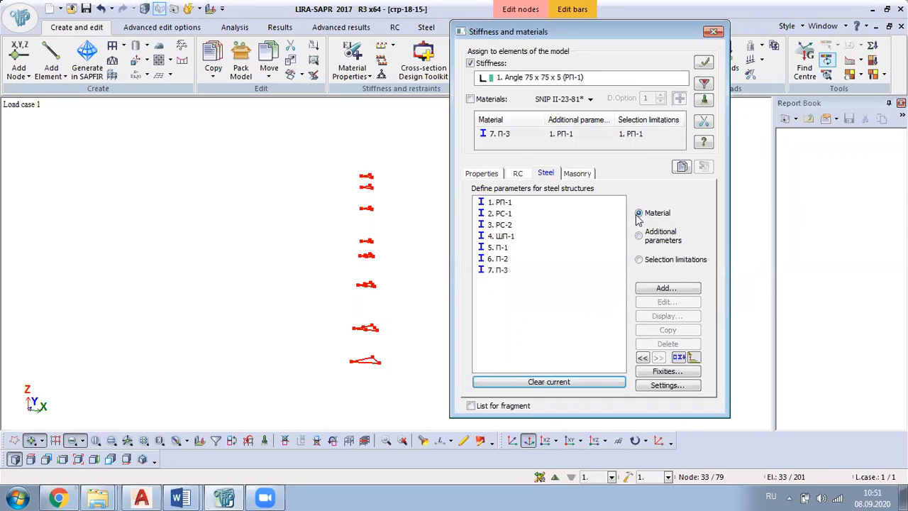
double_click(519, 203)
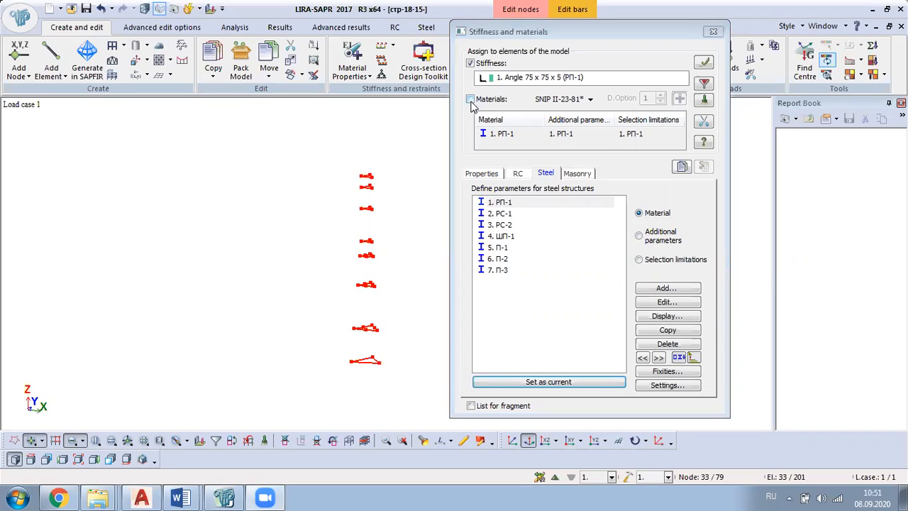
Step: Enable material assignment, assign the current РП-1 stiffness and steel parameters to the selected horizontal bars, and accept 5 design sections for them
click(470, 100)
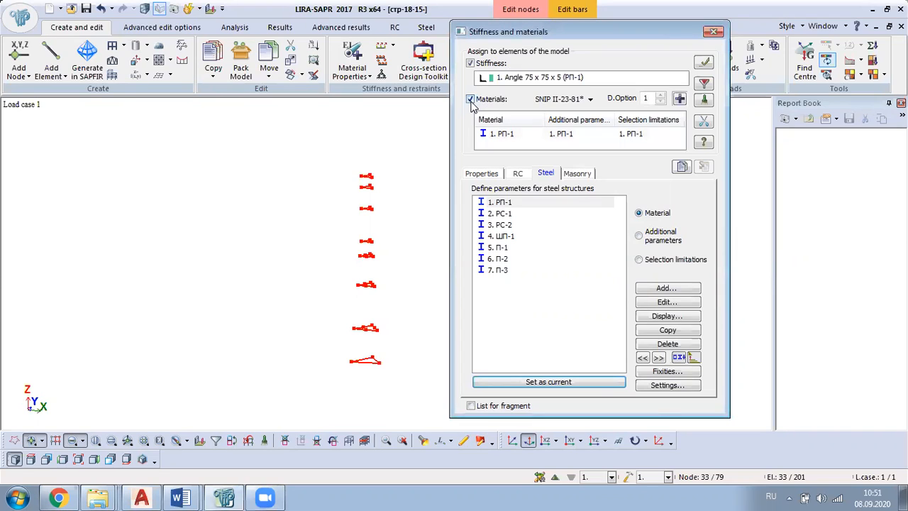
click(704, 63)
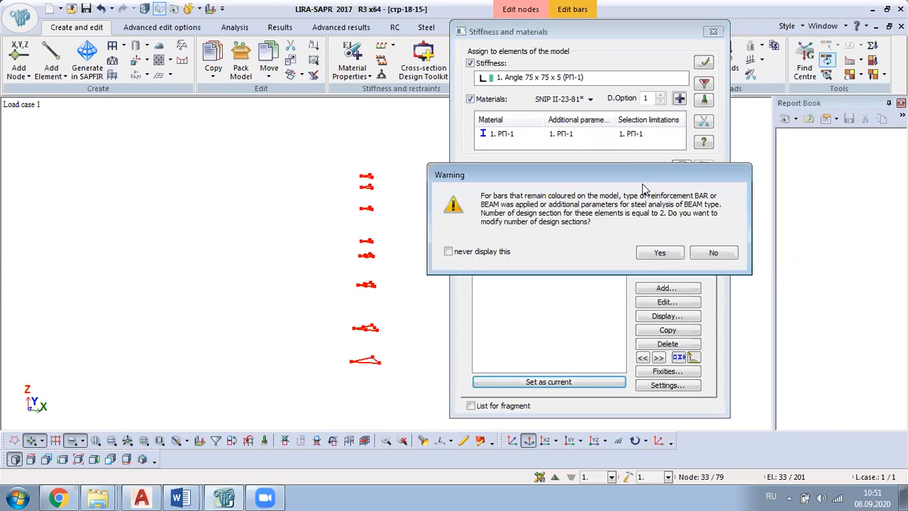
click(660, 252)
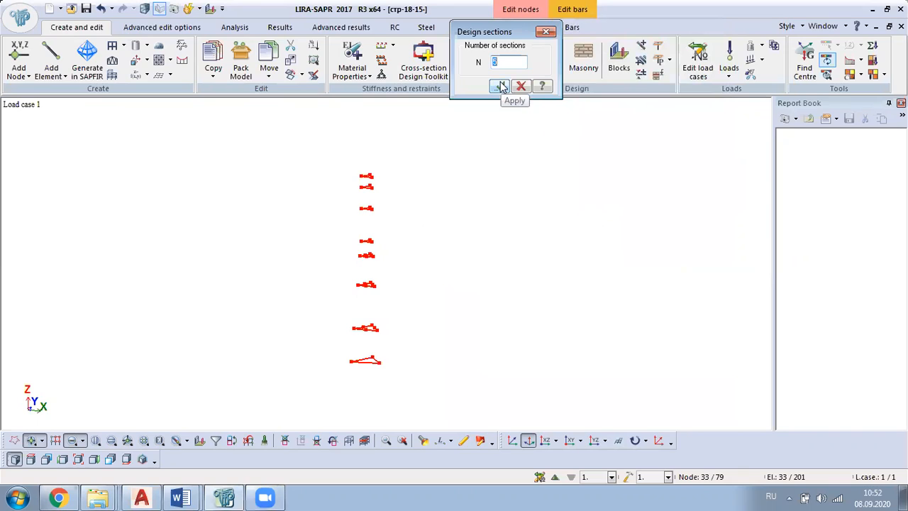
drag(505, 33, 560, 160)
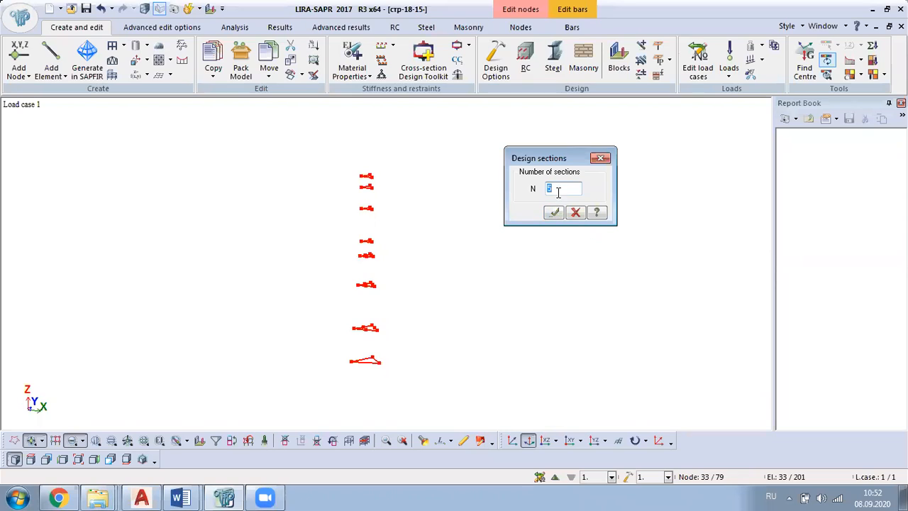
click(556, 212)
click(575, 213)
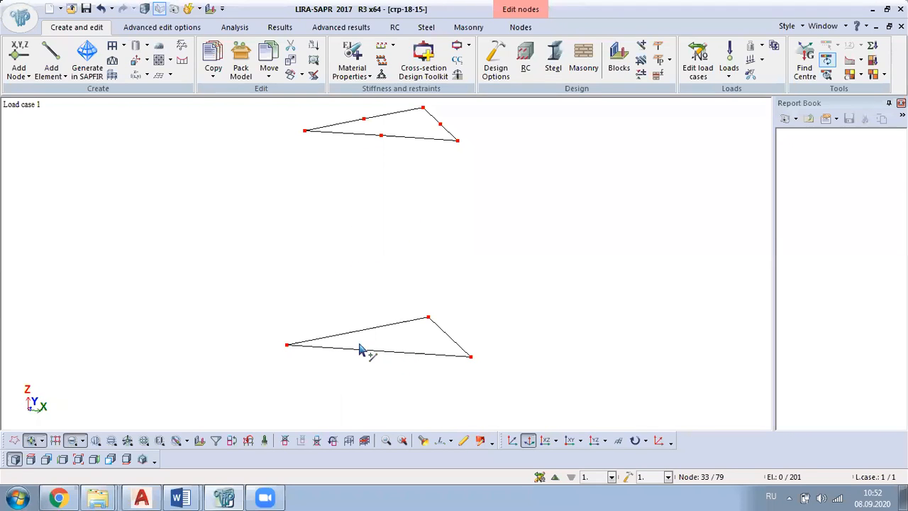
Step: Restore the full tower model from the fragment of horizontal rings and clear the node selection
scroll(422, 331, down, 1)
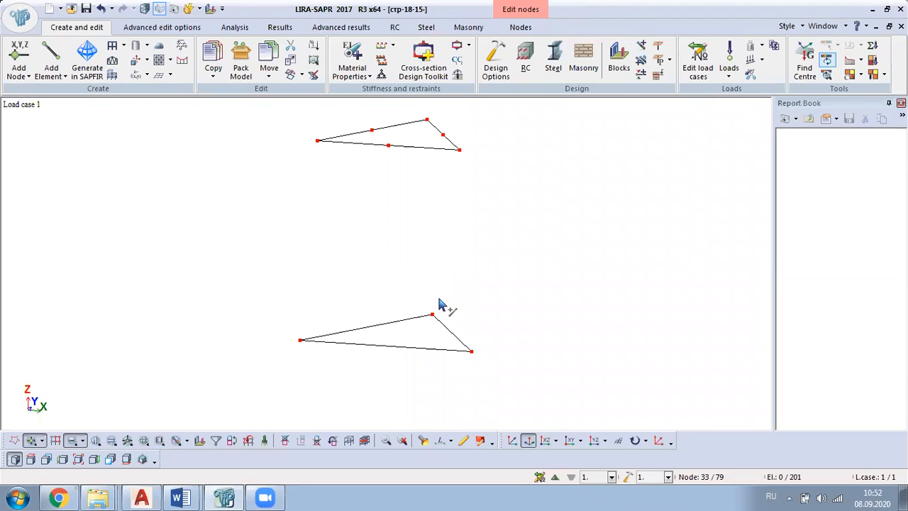
scroll(429, 327, down, 4)
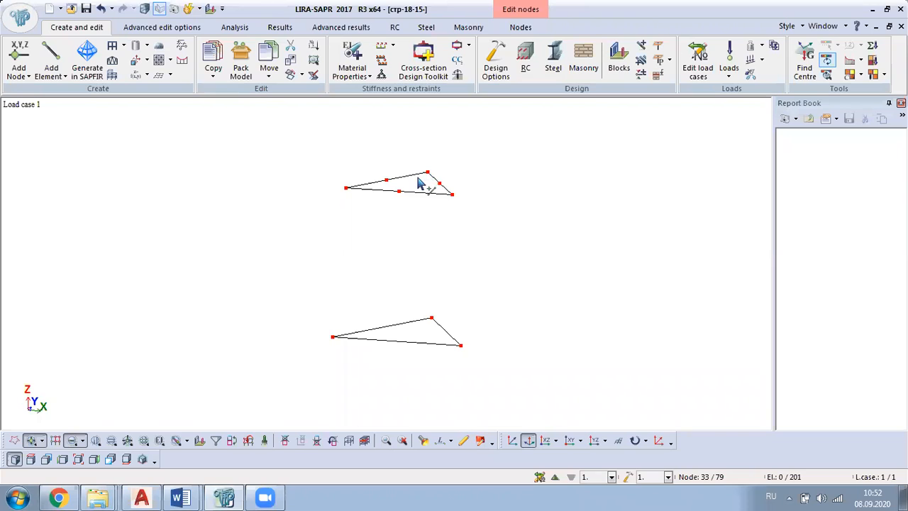
right_click(215, 153)
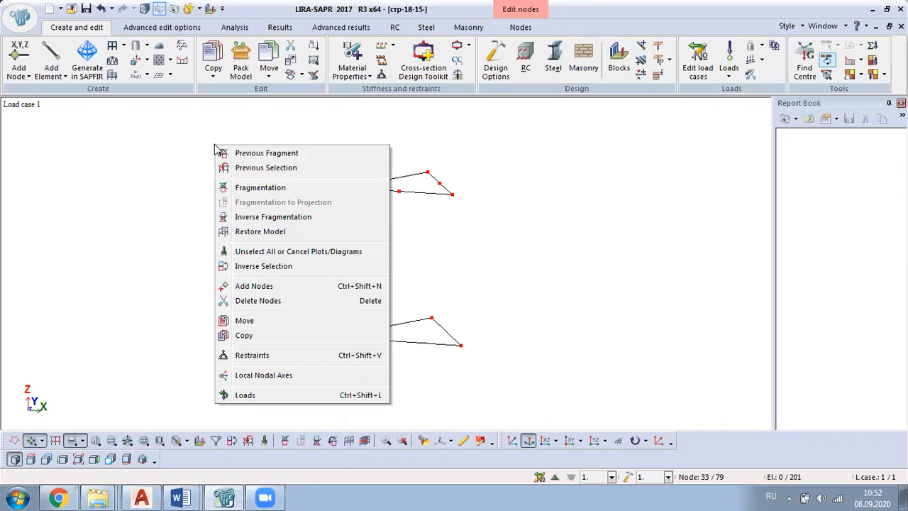
click(272, 232)
scroll(354, 241, up, 3)
middle_drag(424, 260, 244, 319)
middle_drag(485, 286, 424, 250)
scroll(424, 251, down, 2)
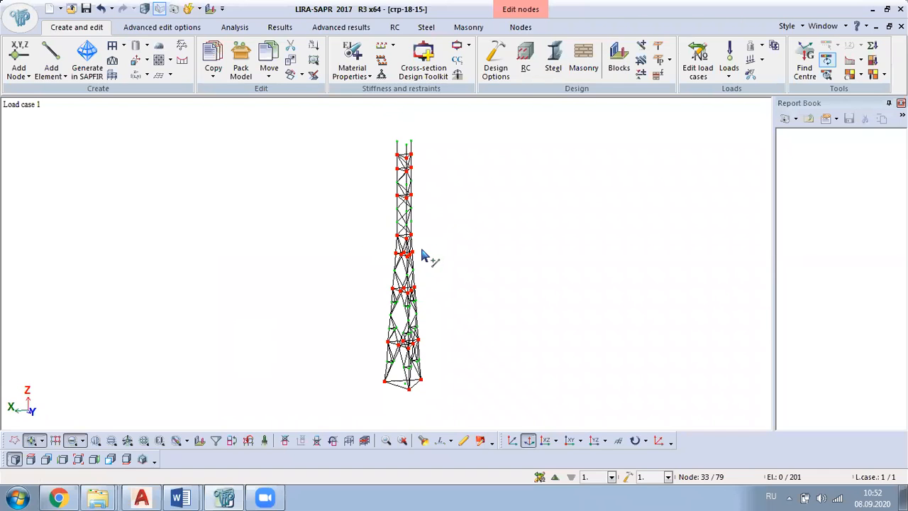
click(265, 440)
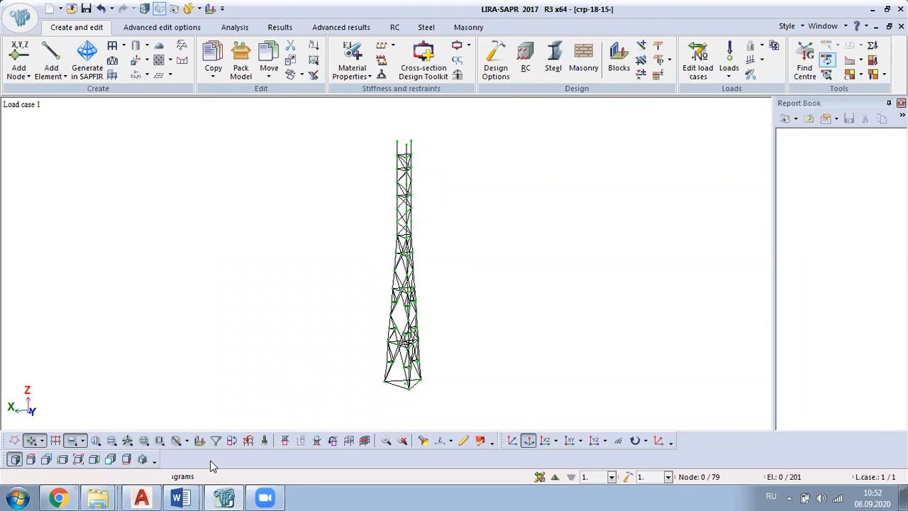
Step: Switch to AutoCAD and examine the tower element scheme for the extent of the П-1 marks along the legs
click(141, 497)
scroll(251, 174, down, 7)
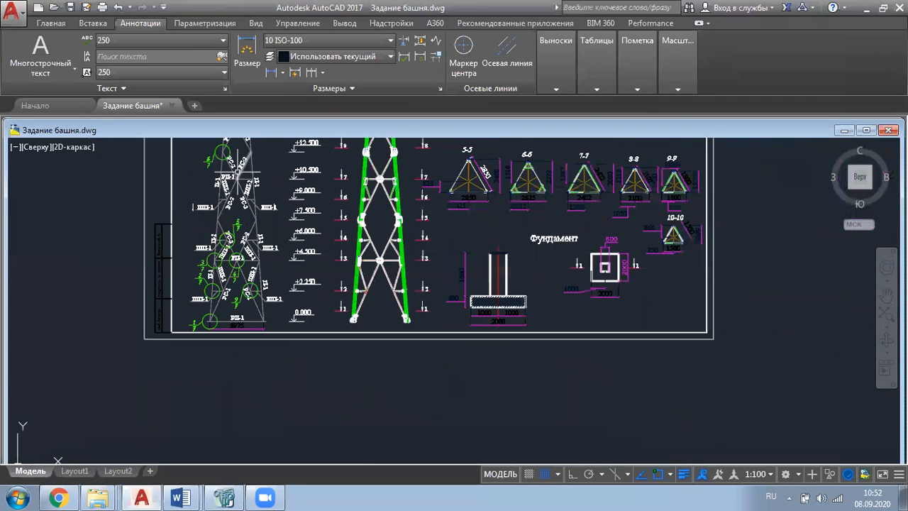
scroll(194, 304, up, 4)
middle_drag(278, 251, 242, 313)
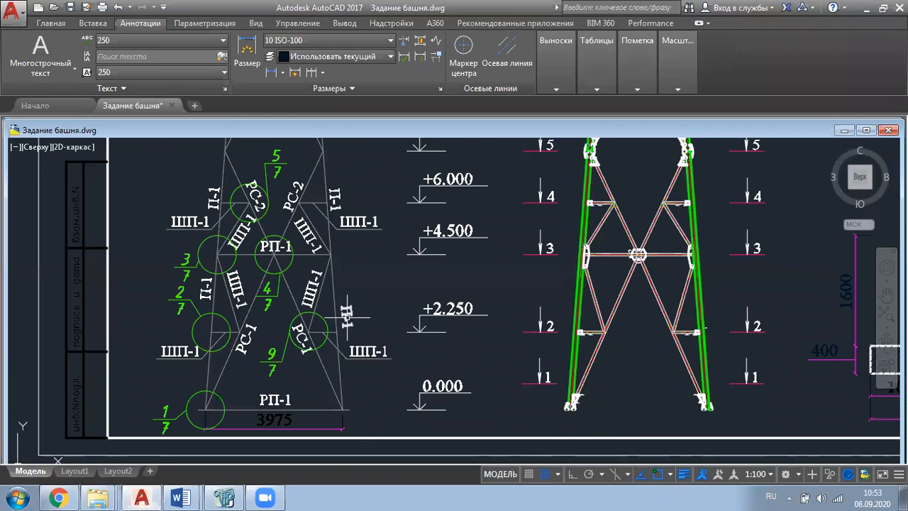
scroll(346, 317, down, 2)
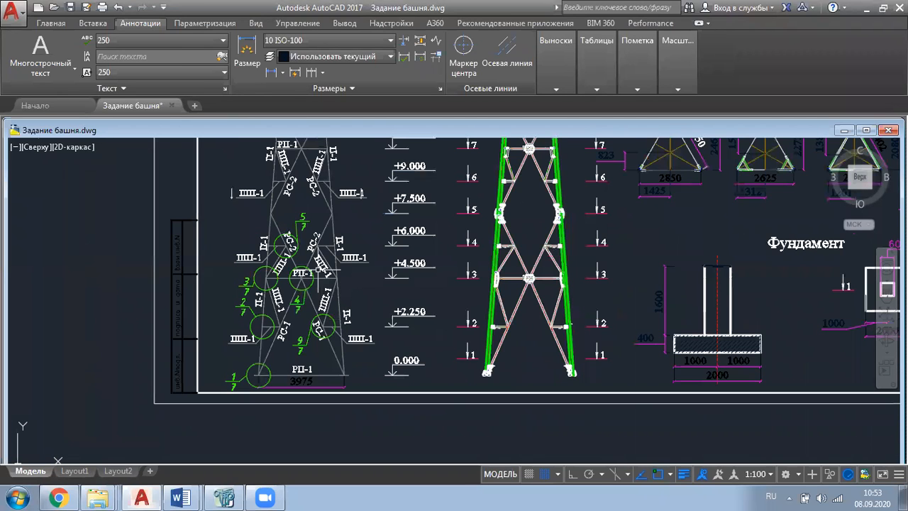
scroll(343, 282, up, 2)
middle_drag(346, 229, 357, 314)
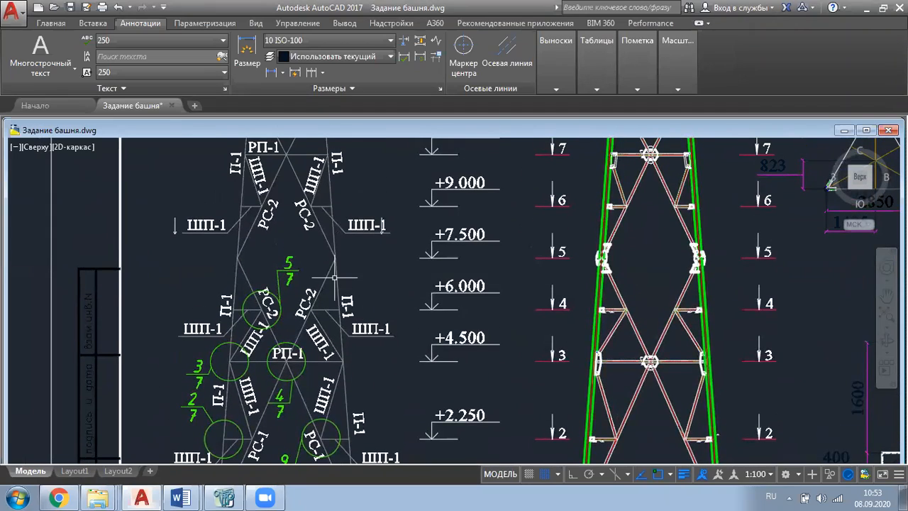
middle_drag(345, 210, 342, 338)
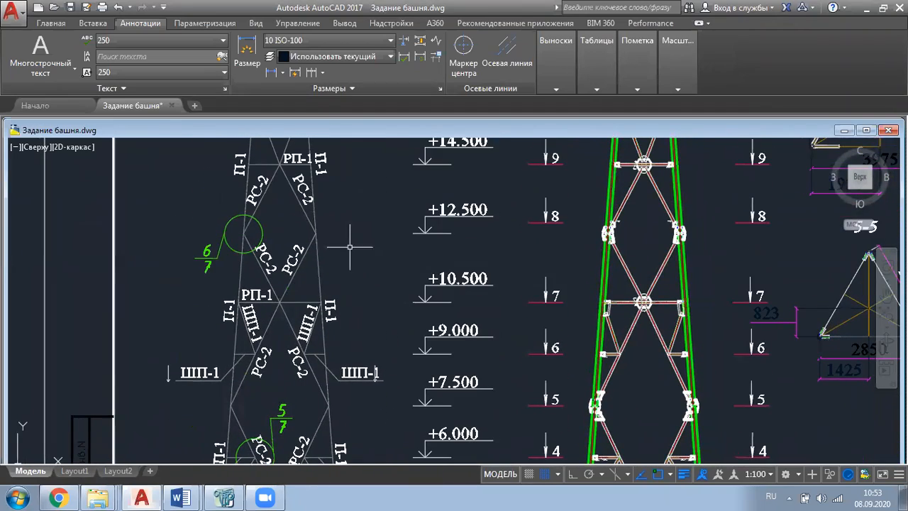
middle_drag(347, 258, 340, 381)
scroll(356, 263, down, 2)
middle_drag(338, 258, 323, 319)
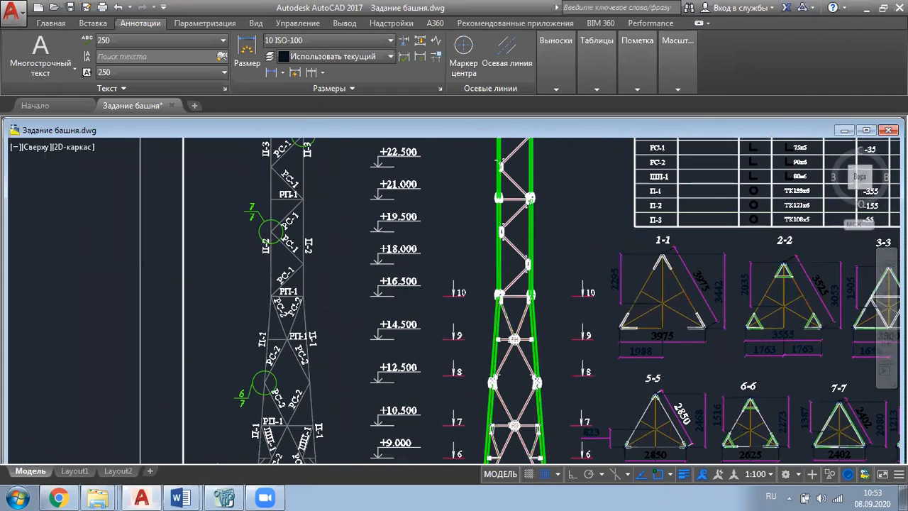
scroll(292, 311, up, 3)
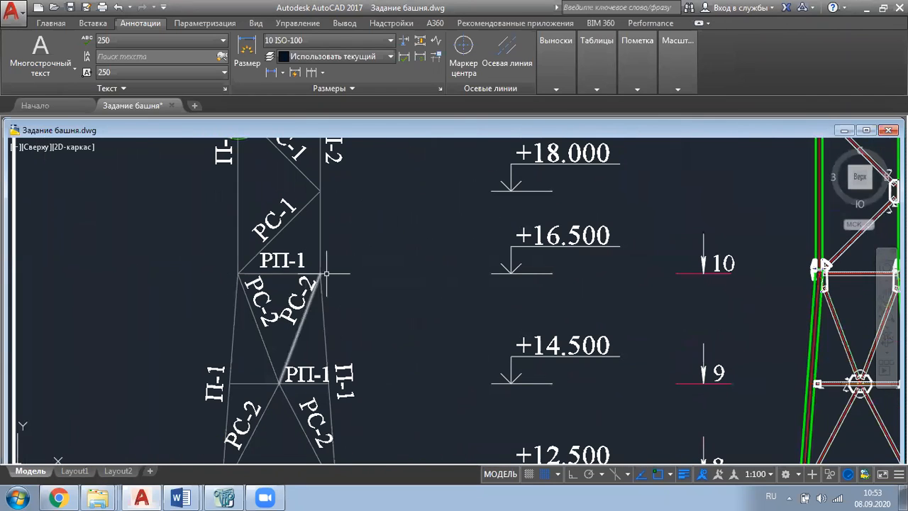
middle_drag(236, 343, 232, 307)
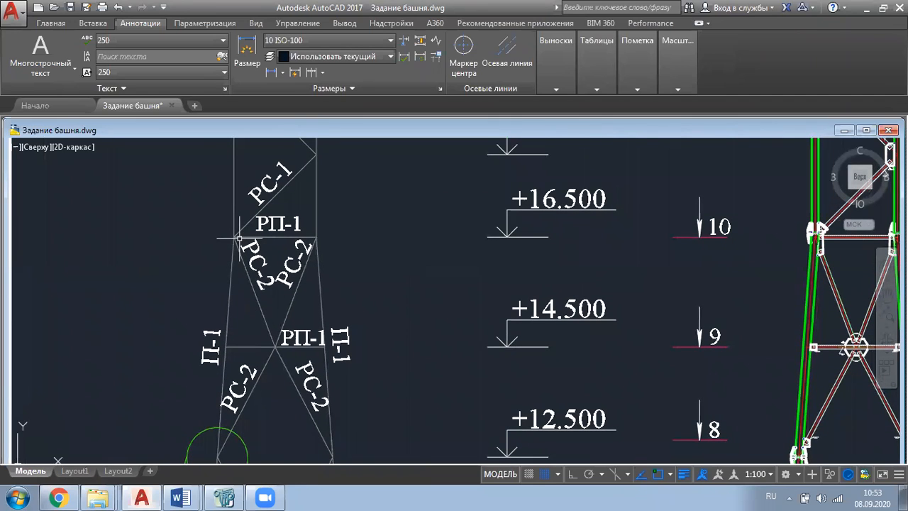
scroll(238, 239, down, 8)
scroll(248, 238, up, 6)
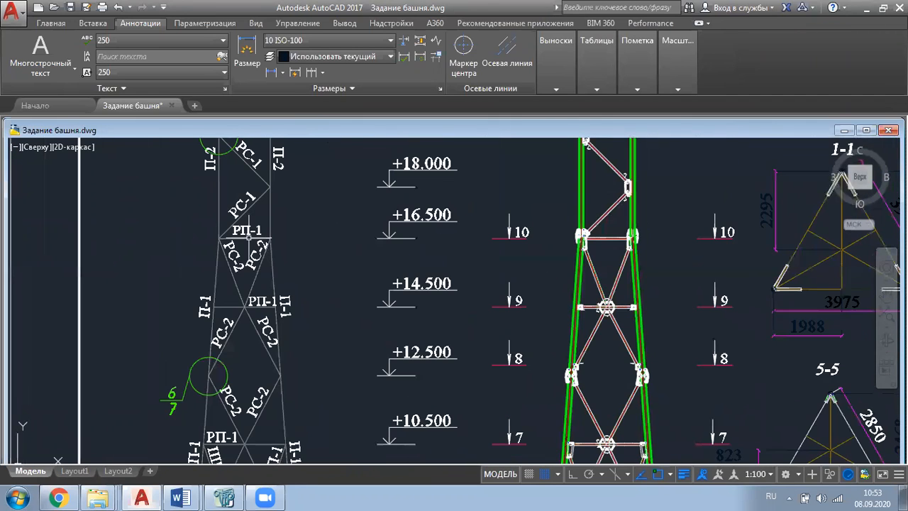
scroll(280, 418, down, 5)
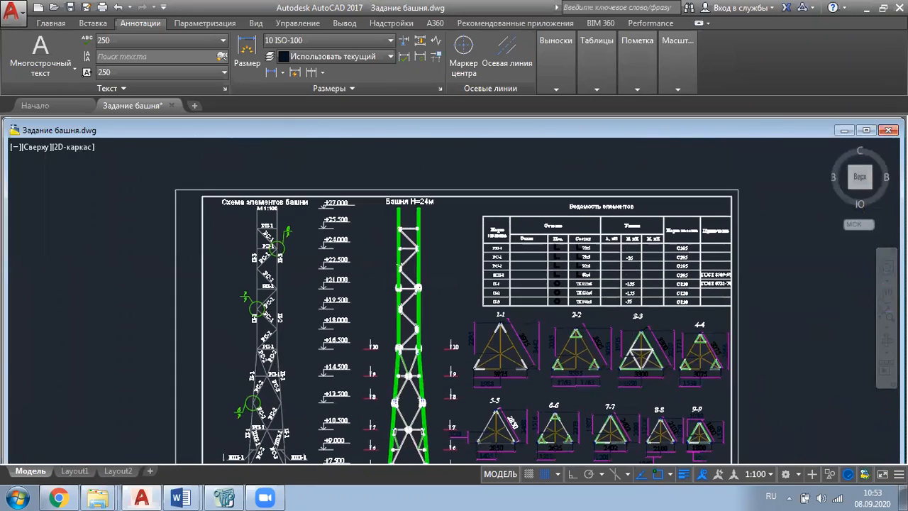
scroll(273, 332, up, 3)
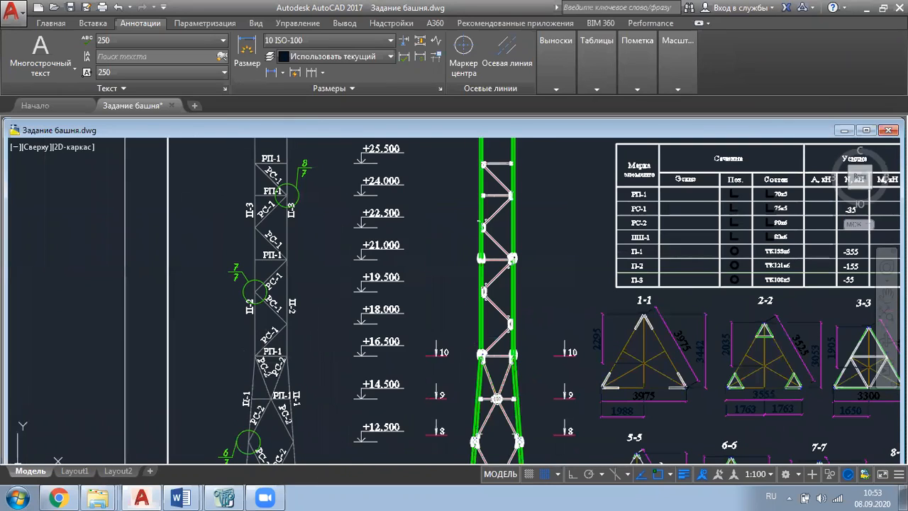
scroll(255, 380, up, 5)
middle_drag(254, 380, 302, 256)
scroll(299, 257, down, 2)
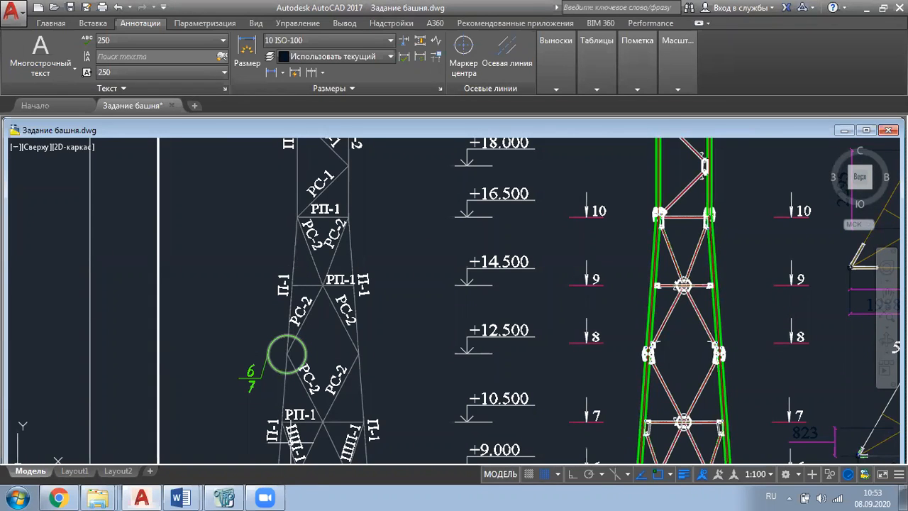
Step: Switch to LIRA-SAPR, show the tower in the XOZ projection and select the two lowest bars of each of the three legs
click(234, 491)
scroll(358, 337, up, 1)
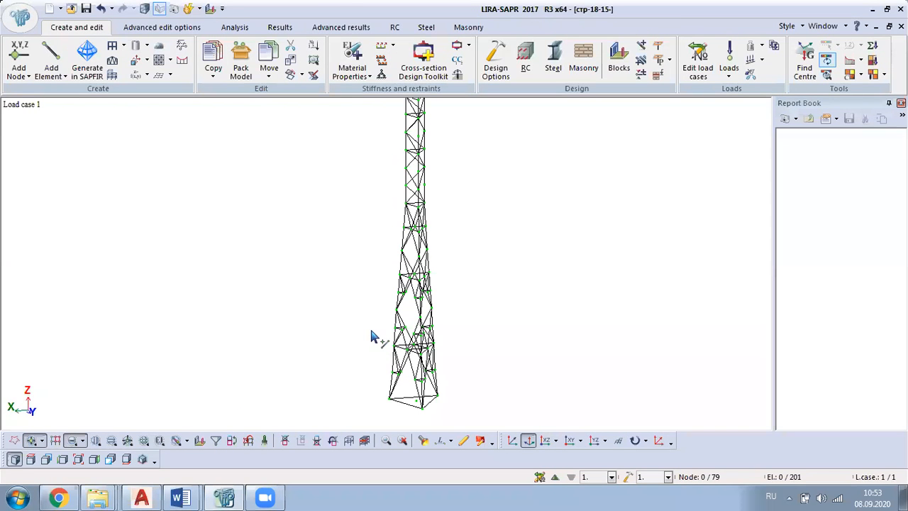
middle_drag(225, 339, 381, 398)
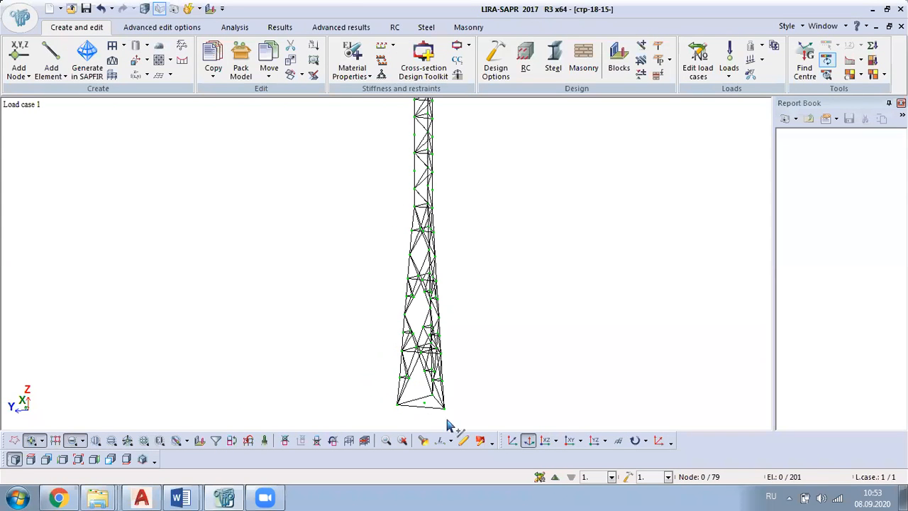
click(545, 441)
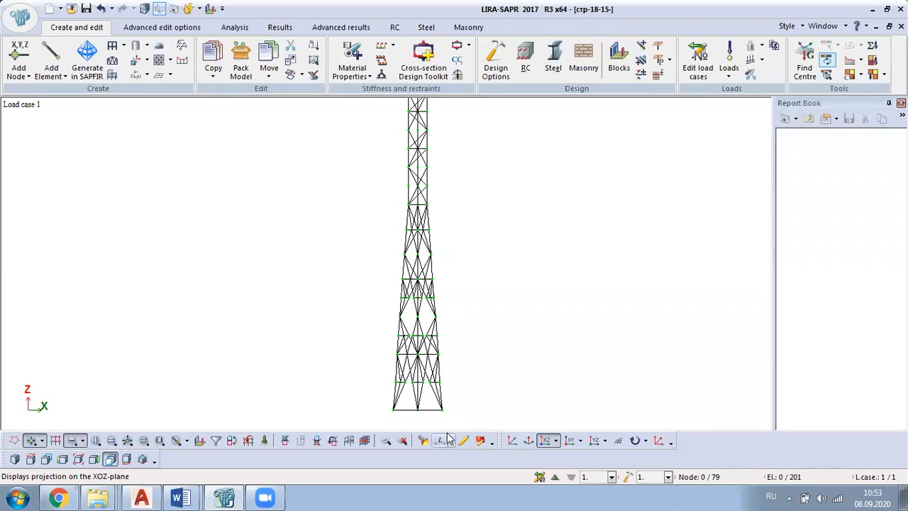
scroll(407, 407, up, 3)
scroll(409, 405, up, 3)
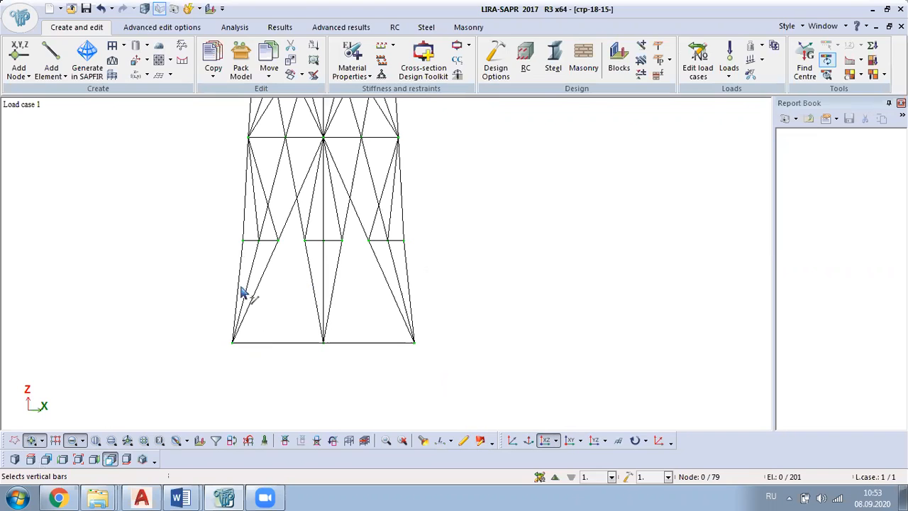
click(248, 230)
click(245, 219)
click(408, 281)
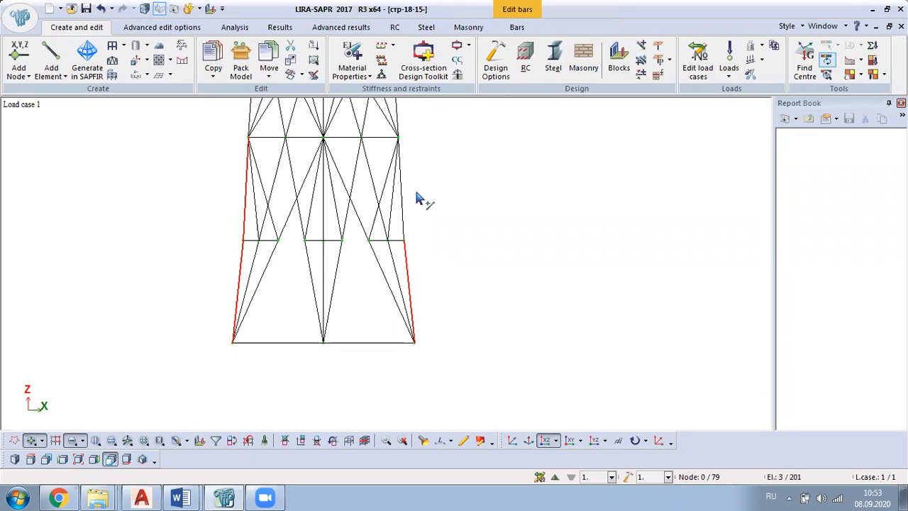
click(402, 204)
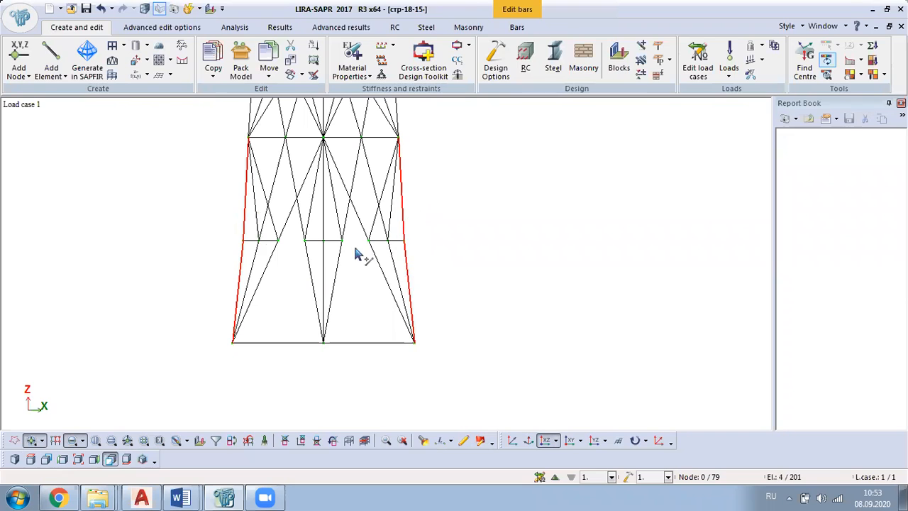
click(323, 263)
click(324, 216)
Step: Add the third and fourth bars from the base of all three legs to the selection
middle_drag(369, 149, 334, 380)
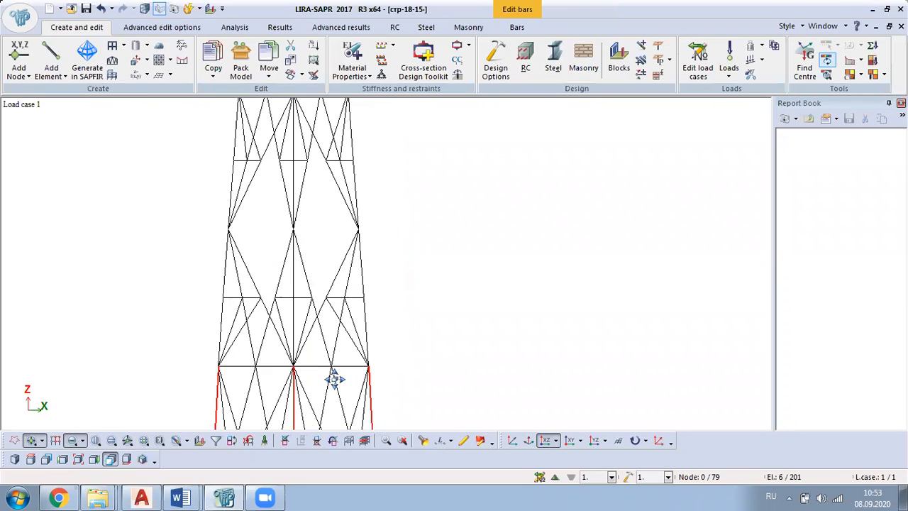
click(223, 316)
click(293, 322)
click(366, 315)
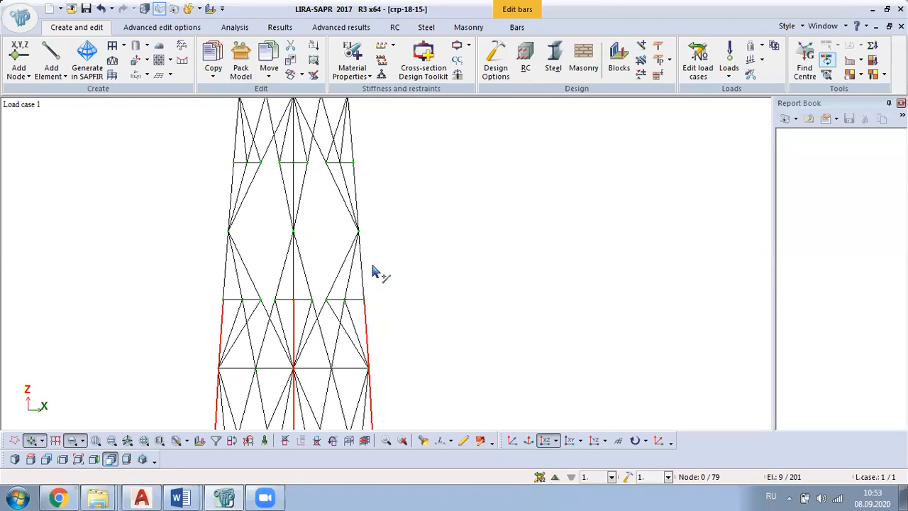
click(363, 264)
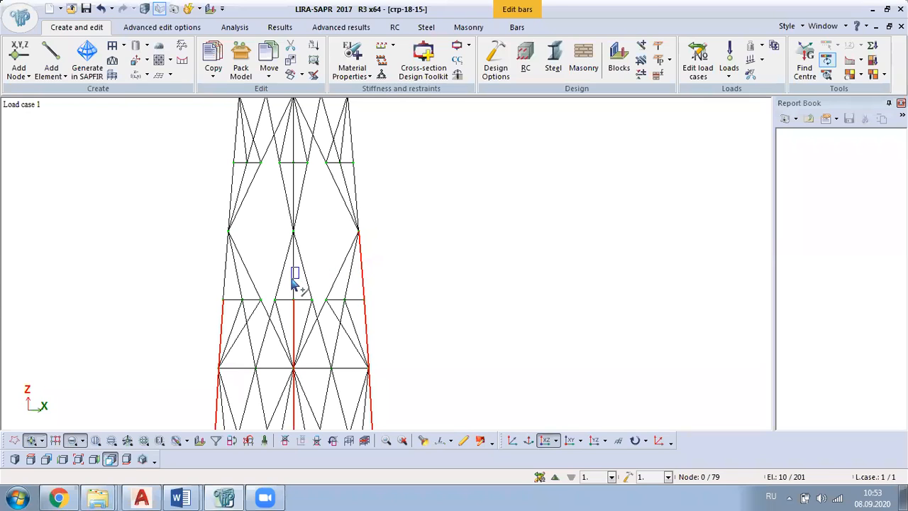
click(224, 274)
click(293, 235)
Step: Add the fifth and sixth leg bars from the base to the selection, up to the second full horizontal ring above the base
middle_drag(290, 224, 250, 327)
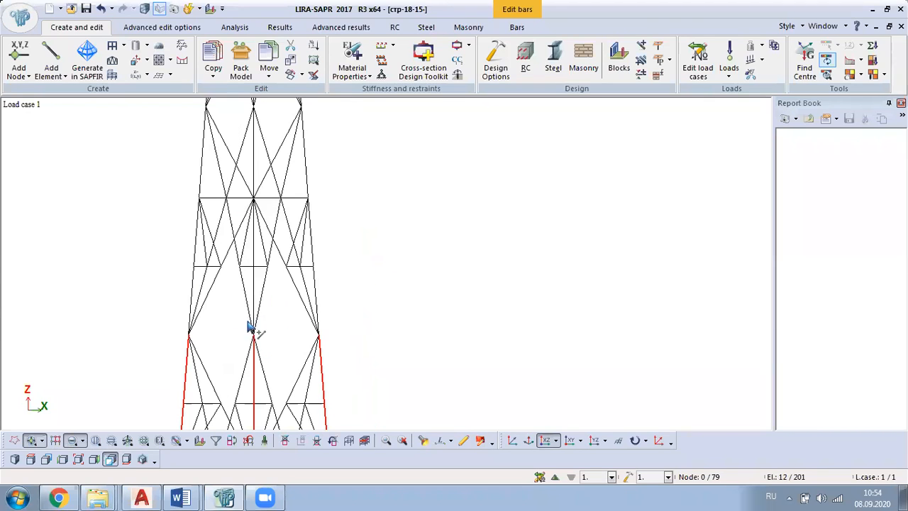
click(194, 281)
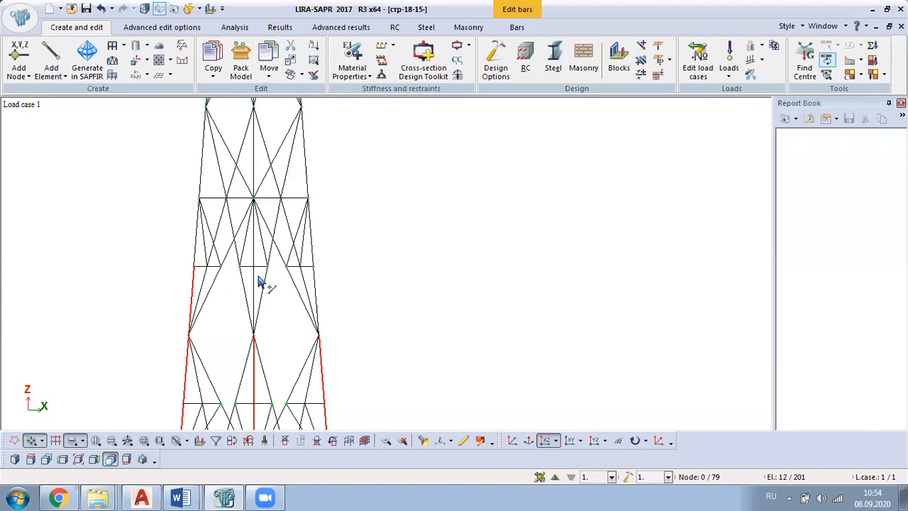
click(254, 284)
click(320, 292)
middle_drag(251, 292, 245, 395)
scroll(242, 337, up, 1)
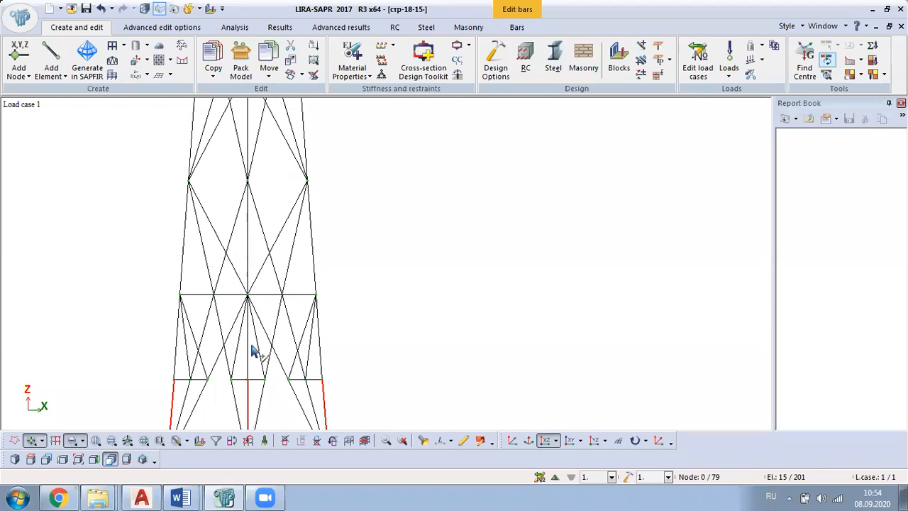
click(247, 351)
click(178, 355)
click(319, 349)
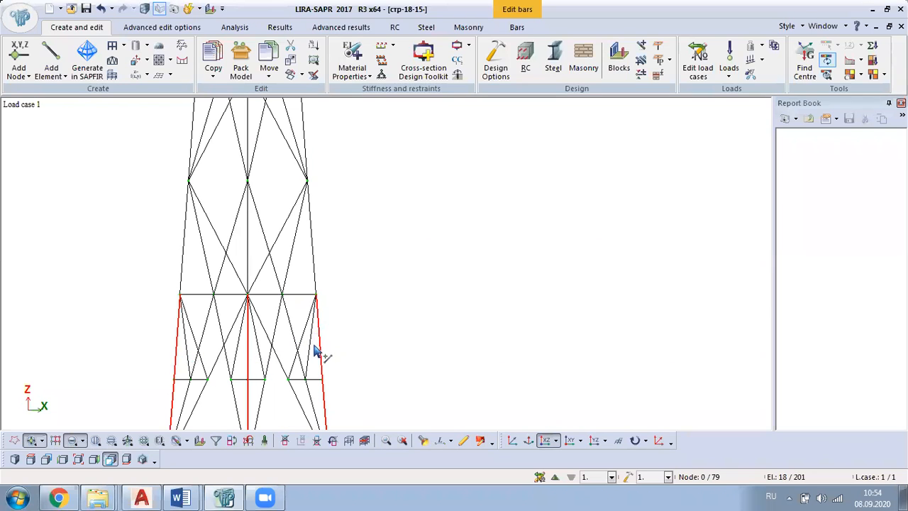
Step: Add the seventh bar from the base of all three legs to the selection
middle_drag(212, 219, 211, 320)
click(186, 325)
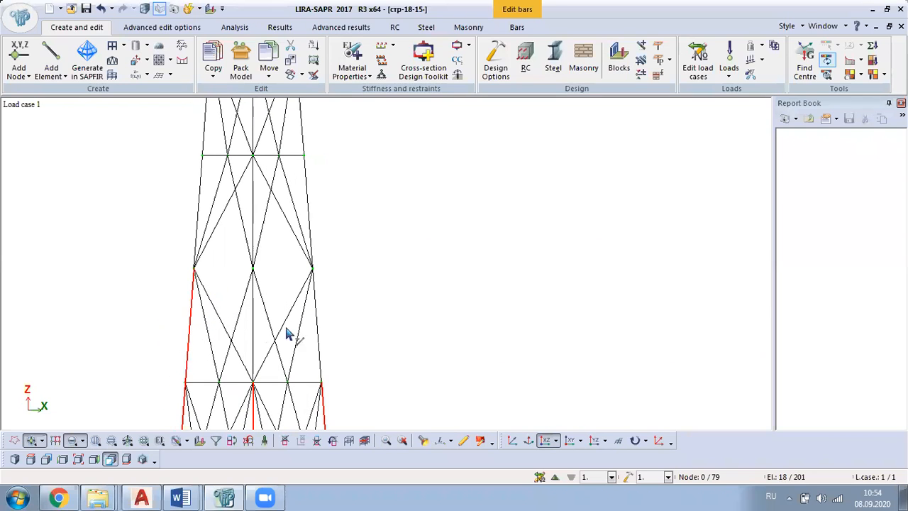
click(252, 330)
click(317, 320)
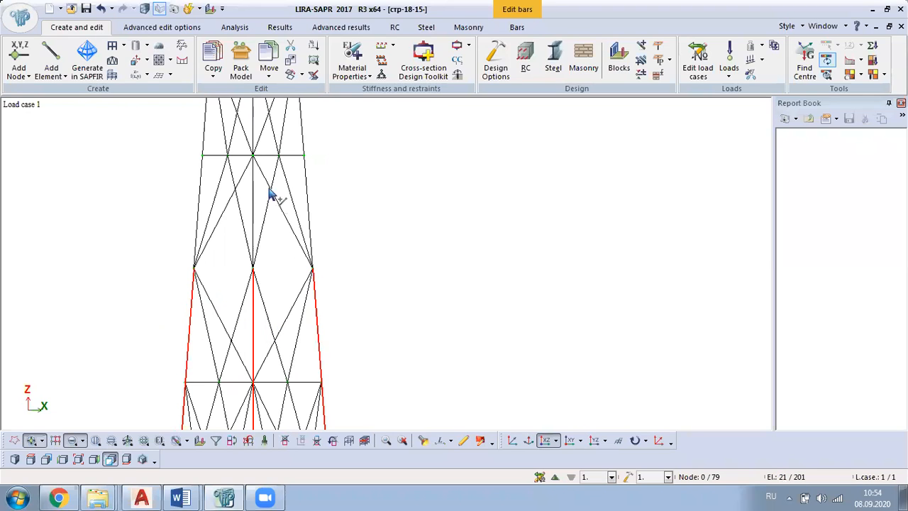
Step: Add the eighth and ninth bars of all three legs to the selection, up to the ring where the tapered part ends
middle_drag(272, 197, 269, 307)
click(208, 293)
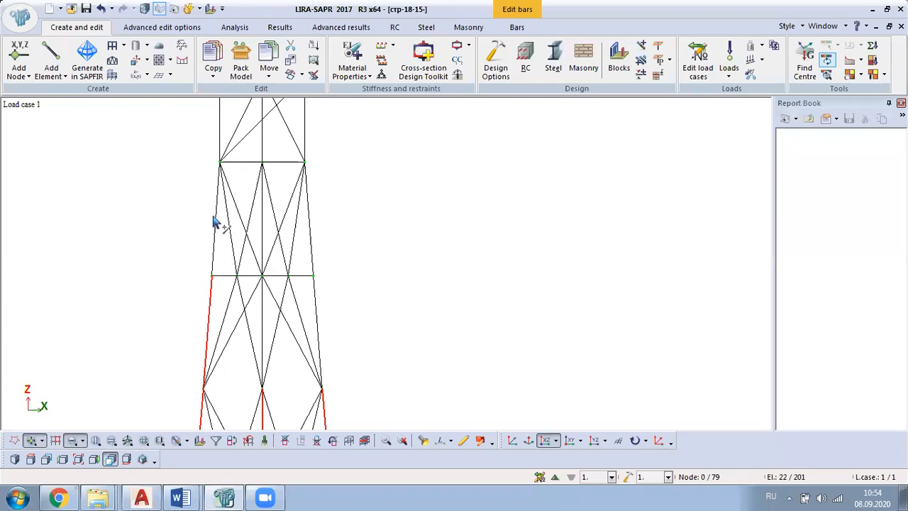
click(214, 253)
click(313, 257)
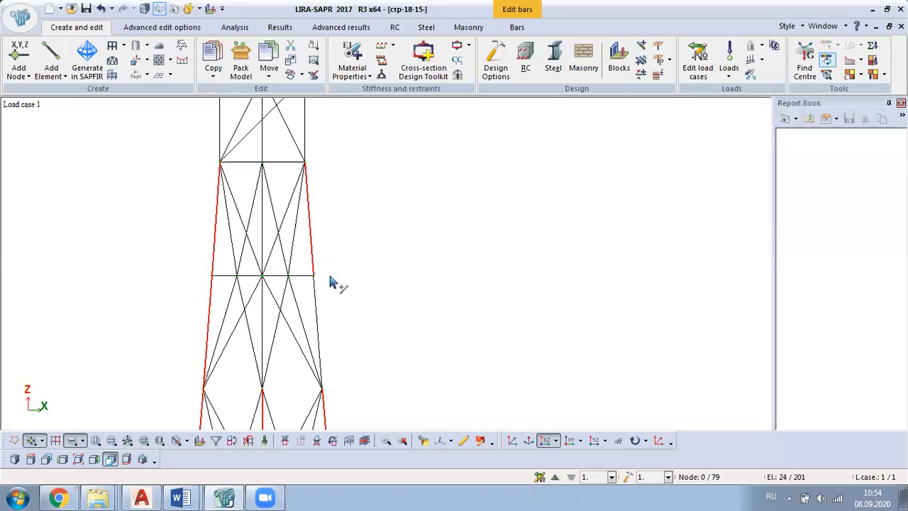
click(321, 323)
scroll(324, 341, down, 1)
scroll(311, 249, down, 2)
scroll(301, 278, up, 2)
scroll(298, 326, up, 1)
click(289, 315)
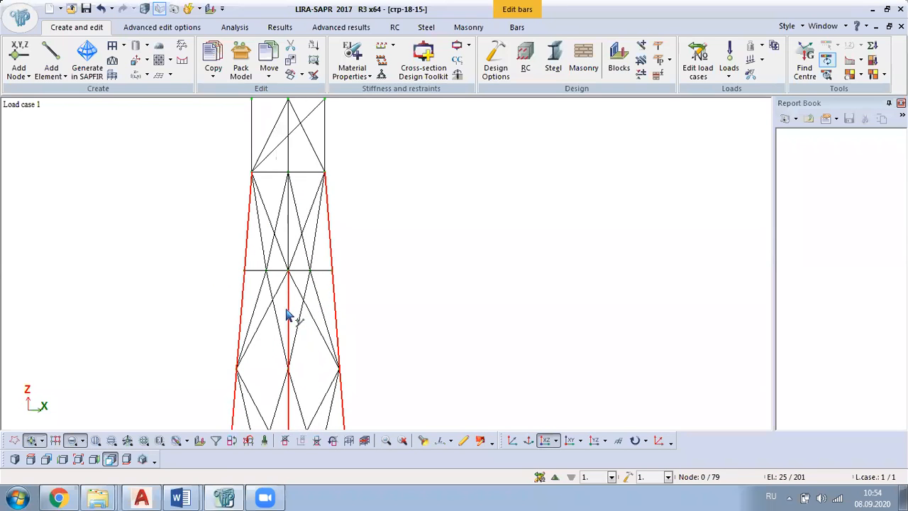
Step: Isolate the selected leg bars as a fragment, show them in the isometric view and select all their bars and nodes
scroll(321, 253, down, 2)
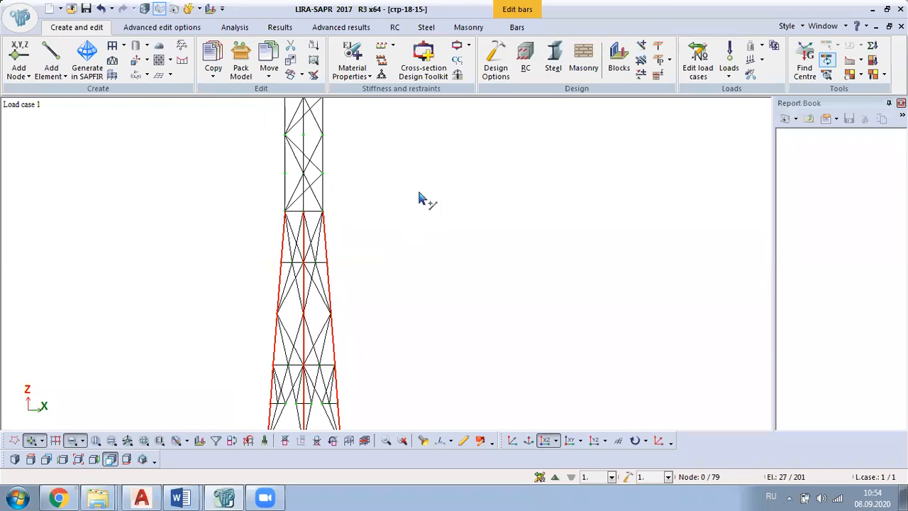
right_click(409, 190)
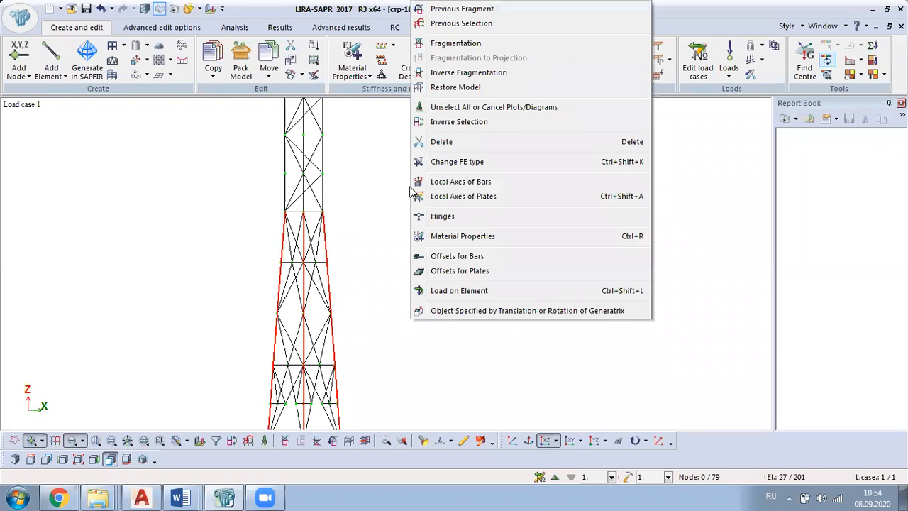
click(469, 44)
middle_drag(445, 426, 261, 320)
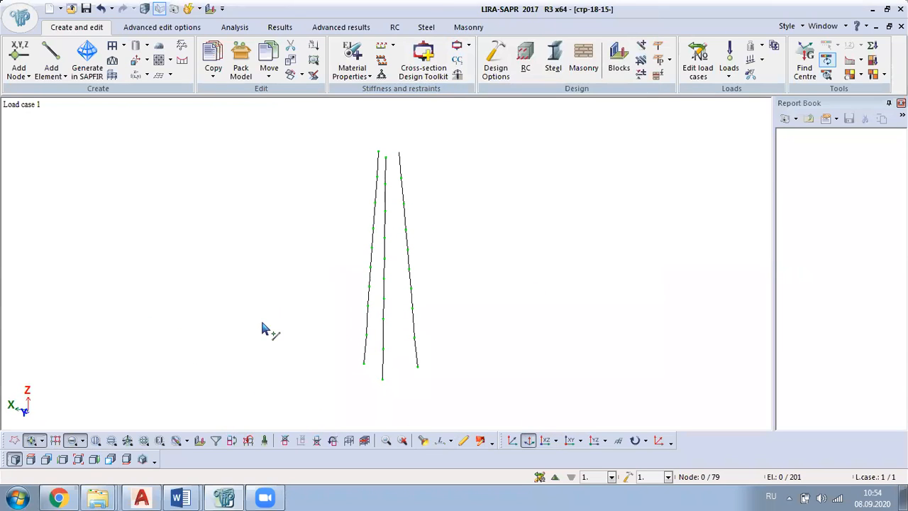
scroll(386, 374, up, 3)
scroll(386, 374, down, 4)
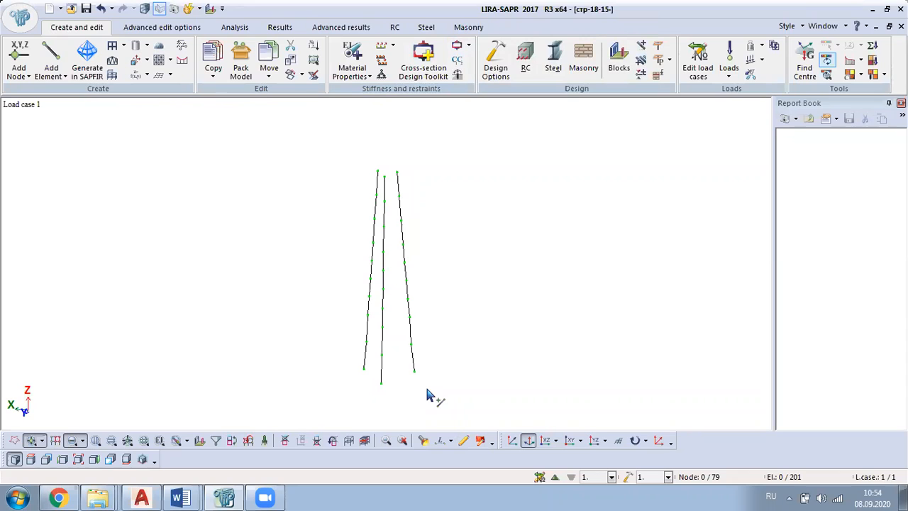
drag(347, 150, 427, 390)
scroll(431, 361, up, 2)
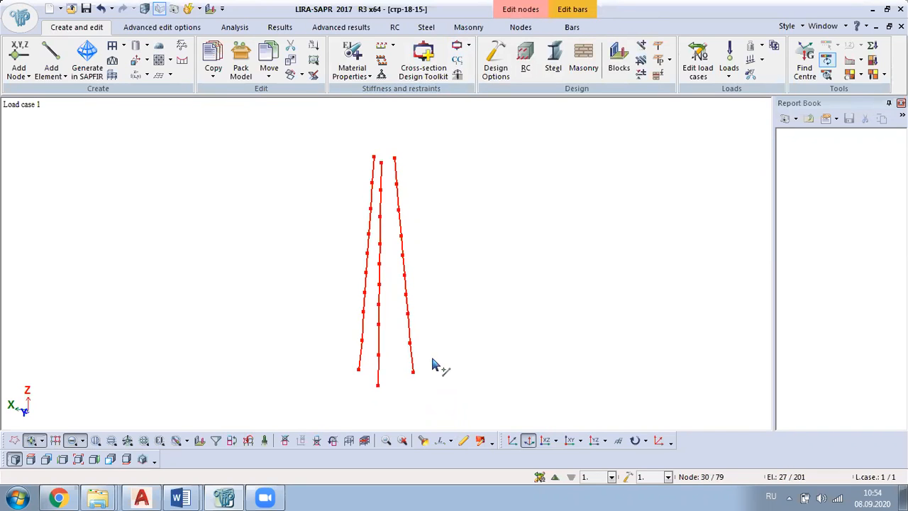
Step: Clear the current selection and reselect all nodes and bars of the three isolated tower legs
middle_drag(444, 358, 225, 351)
middle_drag(325, 229, 375, 255)
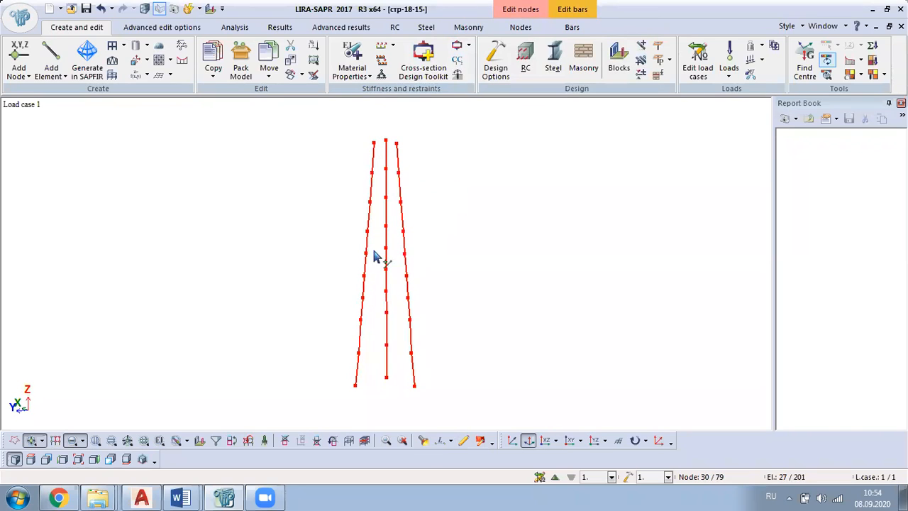
click(31, 441)
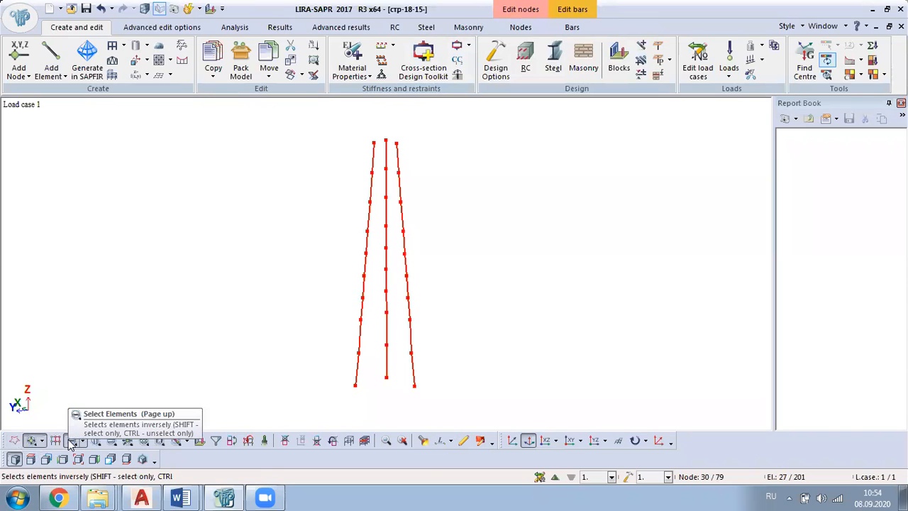
click(72, 441)
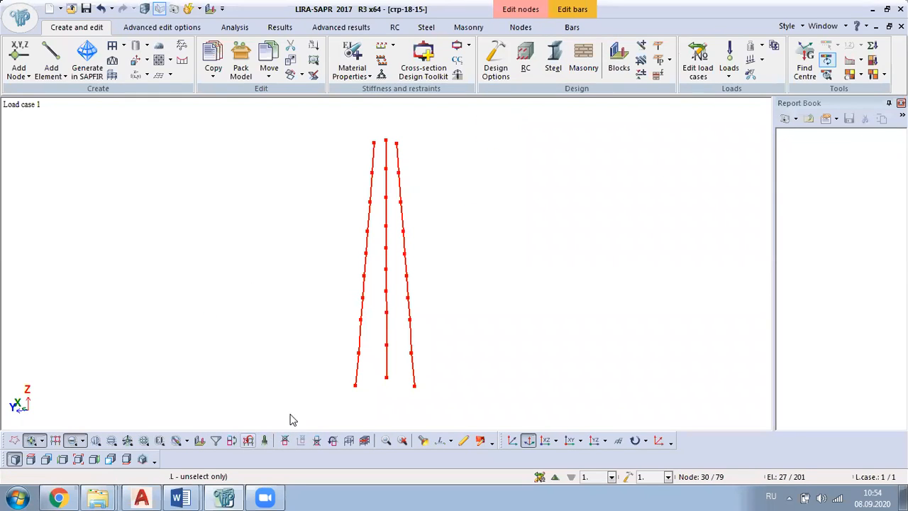
click(261, 441)
drag(511, 107, 191, 405)
Step: Set Pipe 133 x 6 (П-1) as the current stiffness type for the selected leg bars
click(356, 55)
drag(588, 156, 567, 57)
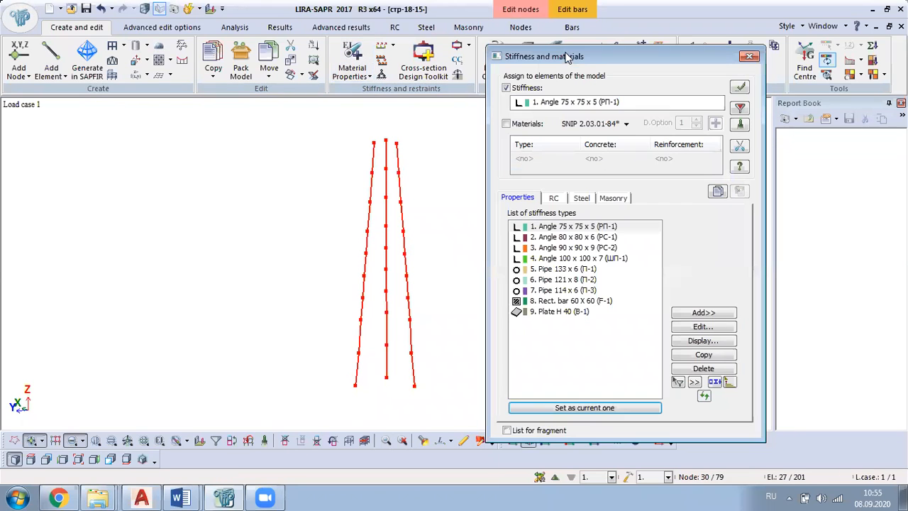
click(587, 272)
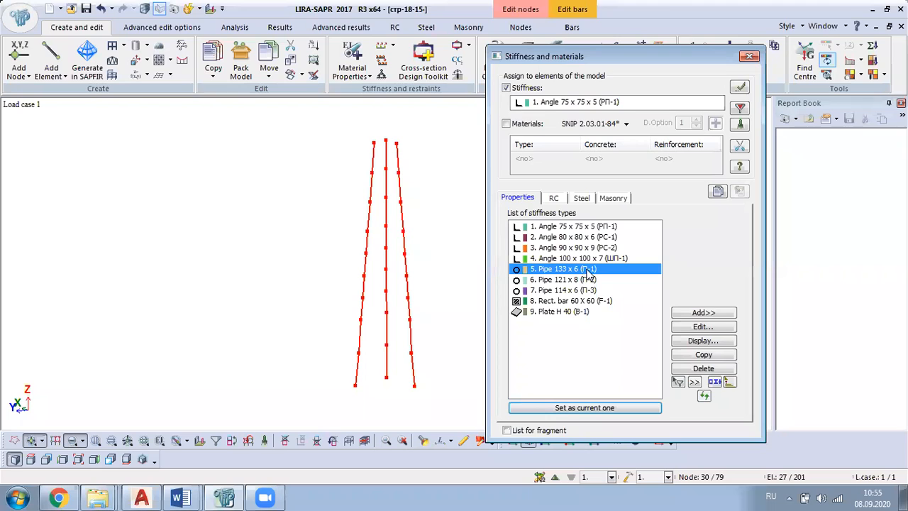
double_click(578, 271)
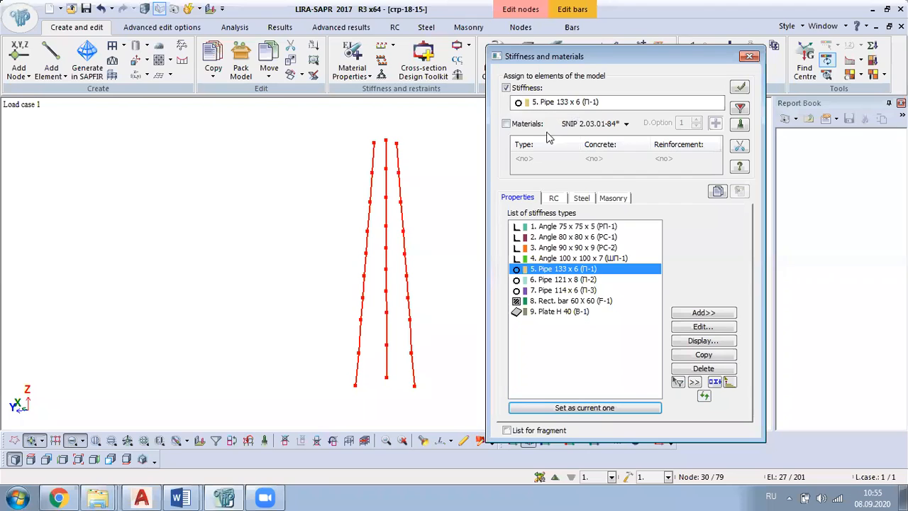
Step: Set П-1 as the current steel material, additional parameters and selection limitations, and include materials in the assignment
click(580, 200)
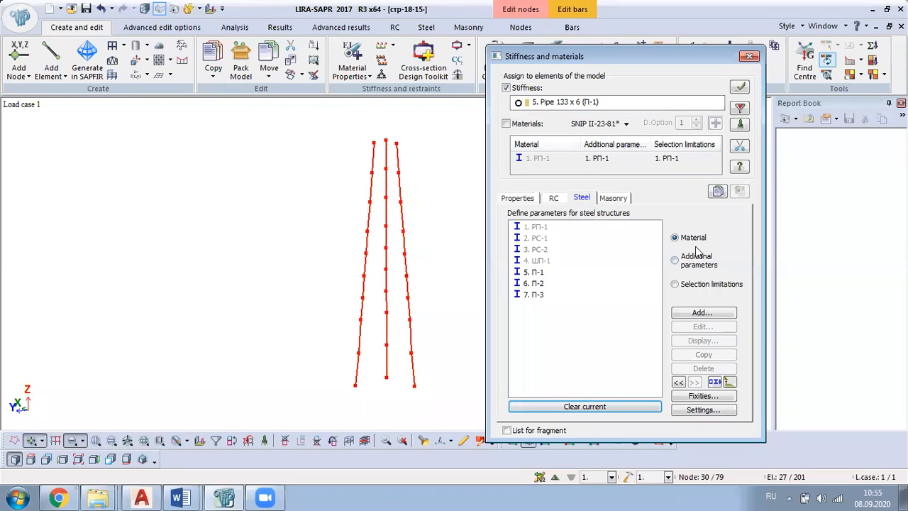
click(541, 274)
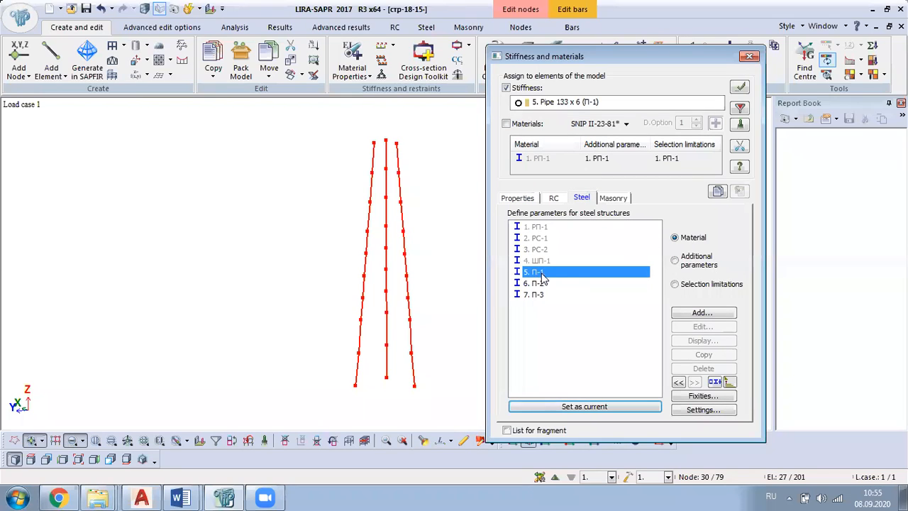
click(678, 261)
click(544, 274)
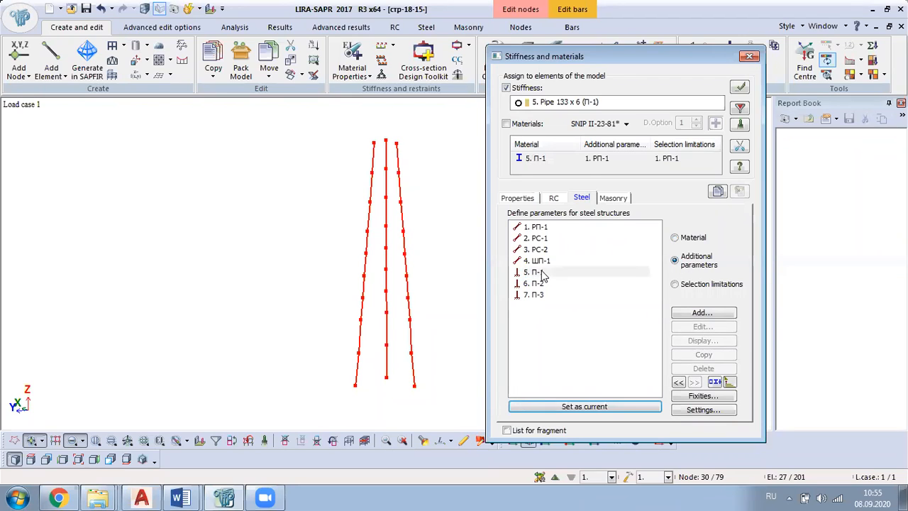
click(682, 284)
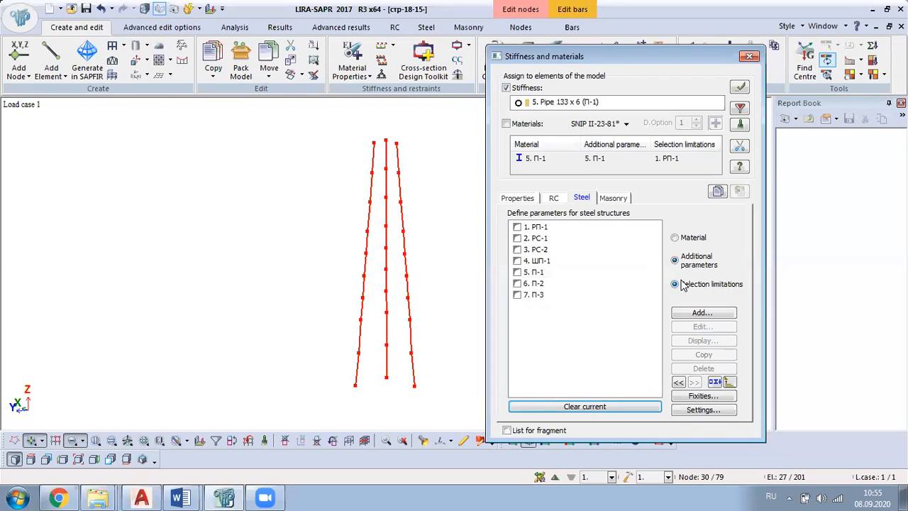
click(541, 277)
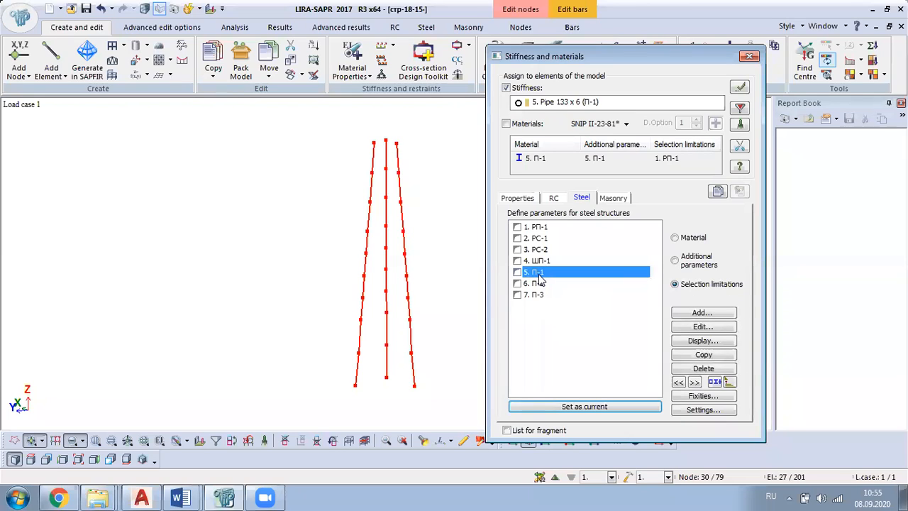
click(507, 125)
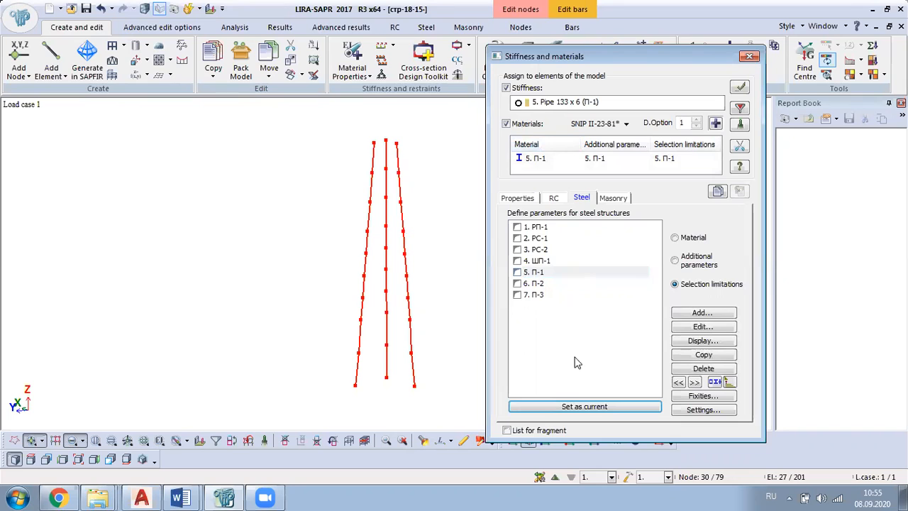
Step: Assign the П-1 stiffness and steel parameters to the selected leg bars with 5 design sections
click(742, 88)
click(689, 277)
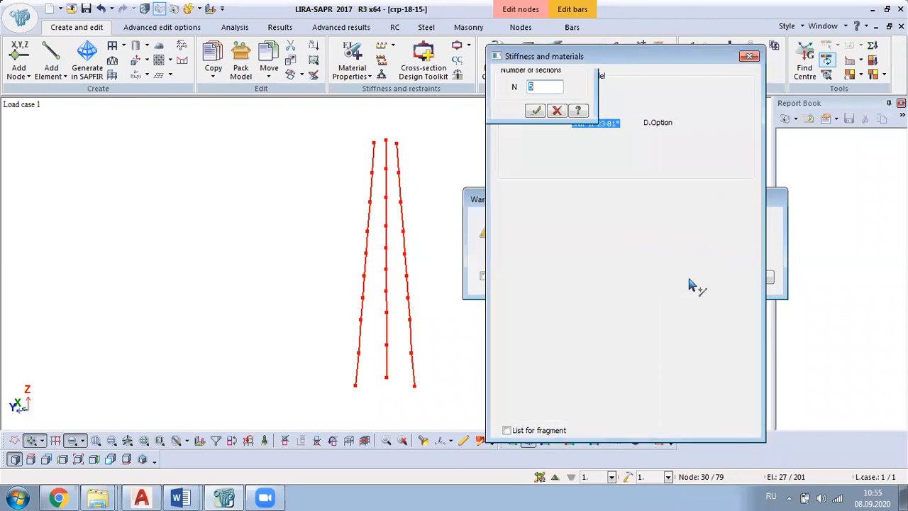
click(541, 112)
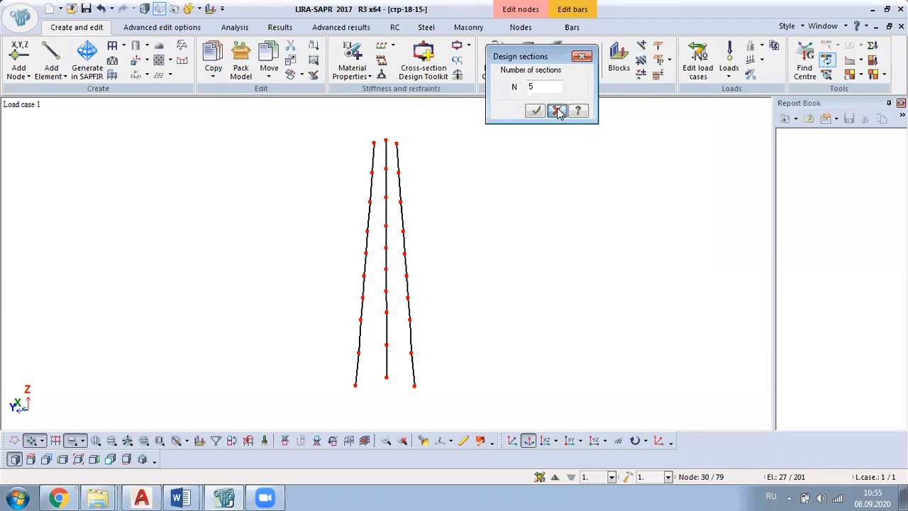
click(558, 110)
Step: Restore the full tower model from the leg fragment and save the document
right_click(184, 127)
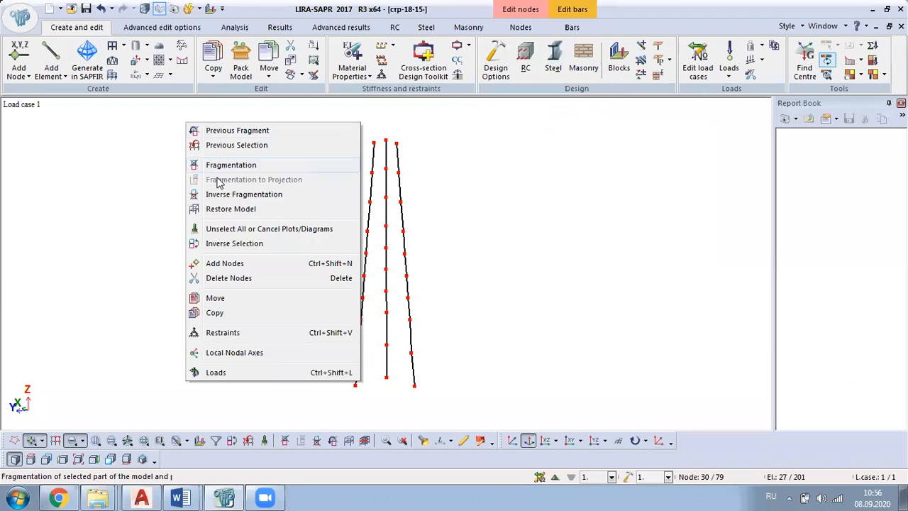
click(257, 214)
scroll(370, 311, up, 2)
middle_drag(433, 277, 322, 301)
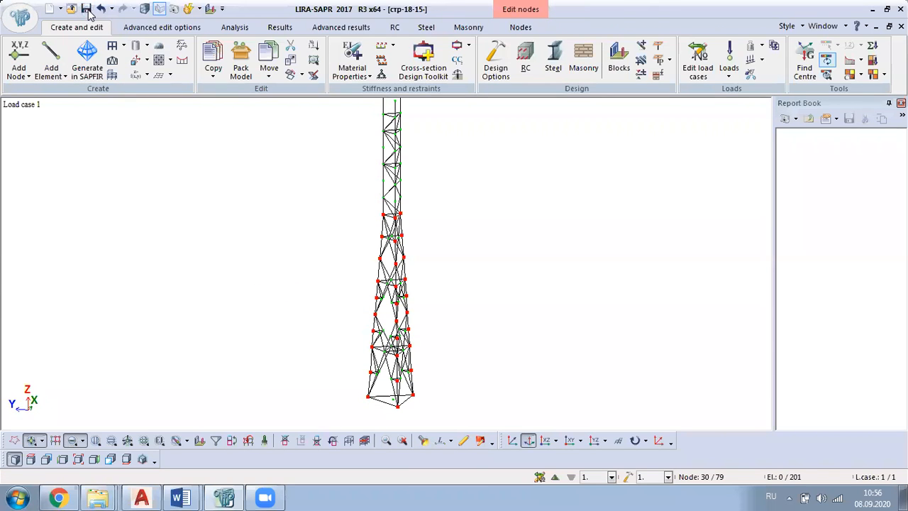
middle_drag(340, 201, 138, 182)
middle_drag(381, 191, 178, 177)
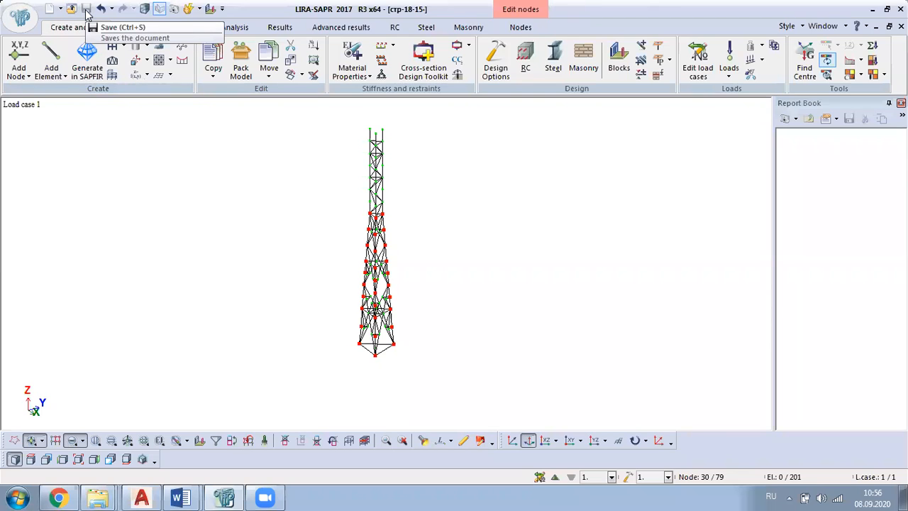
Step: Clear the node selection on the tower model
click(219, 107)
scroll(375, 241, up, 2)
scroll(462, 307, down, 1)
middle_drag(461, 307, 297, 312)
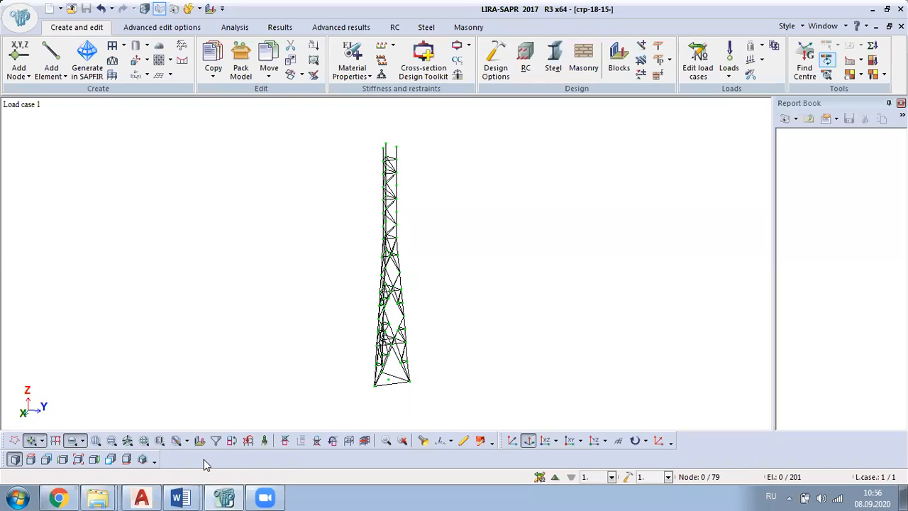
Step: Switch to AutoCAD and examine the leg marks and elevation levels on the tower scheme above the П-1 legs
click(153, 490)
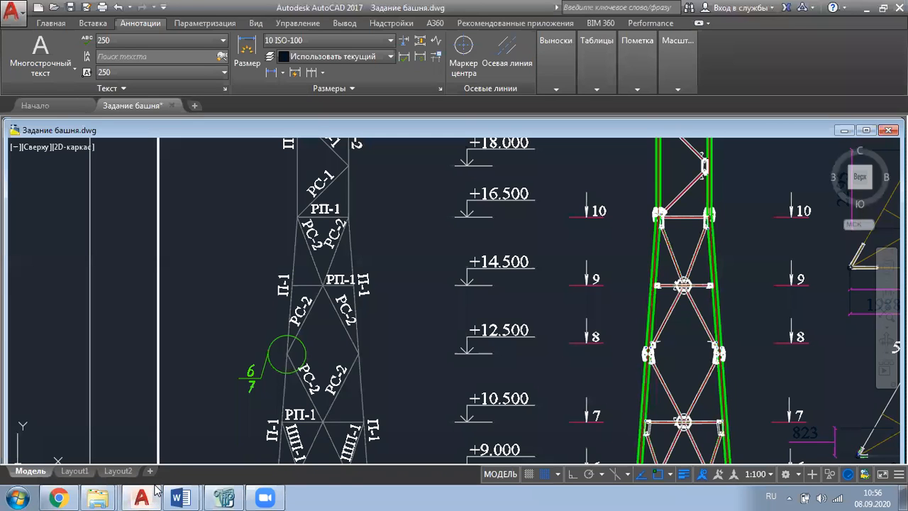
scroll(340, 269, down, 5)
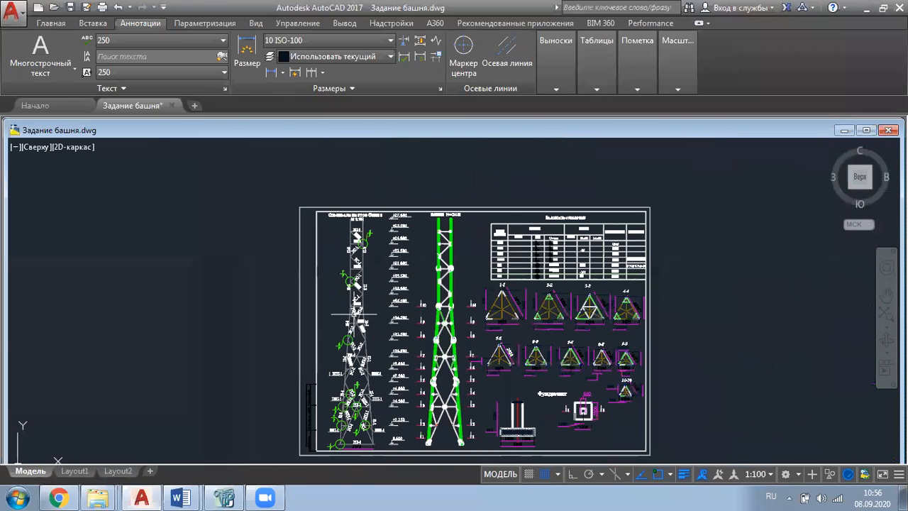
scroll(336, 238, up, 2)
scroll(336, 238, up, 4)
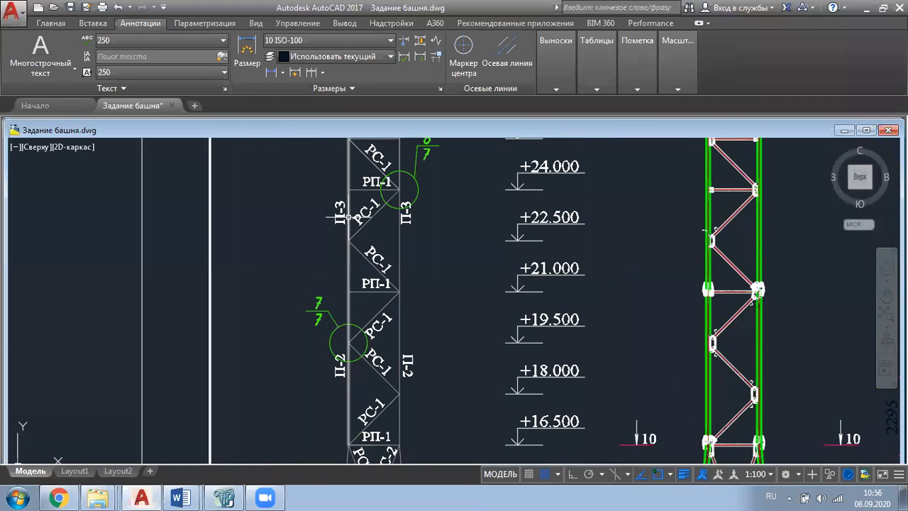
middle_drag(346, 316, 364, 214)
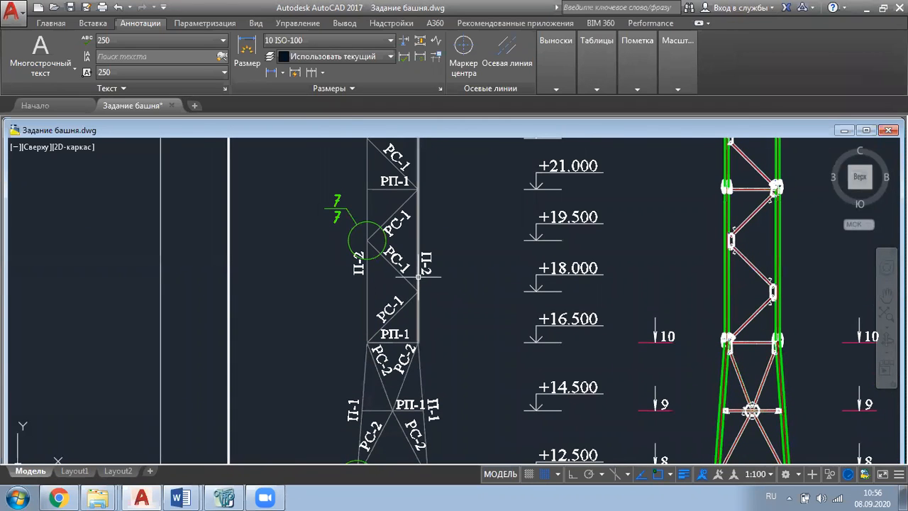
middle_drag(446, 253, 441, 309)
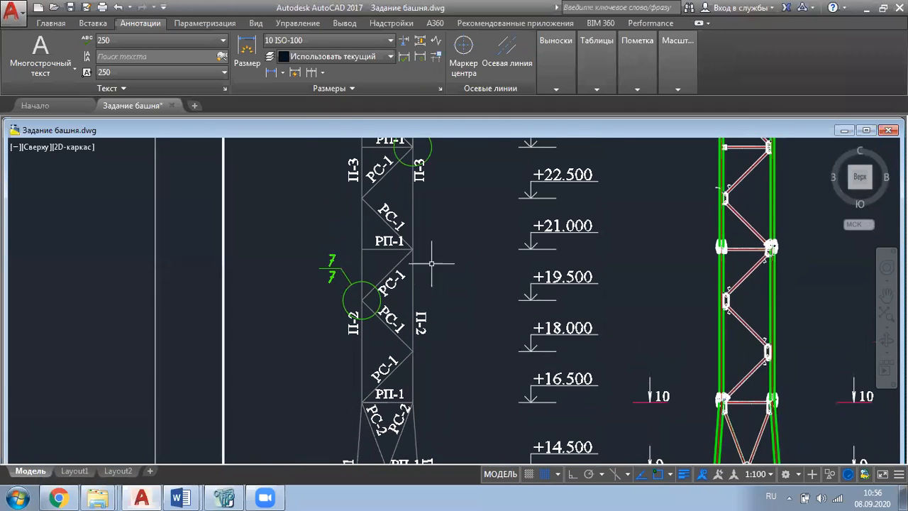
scroll(424, 237, down, 2)
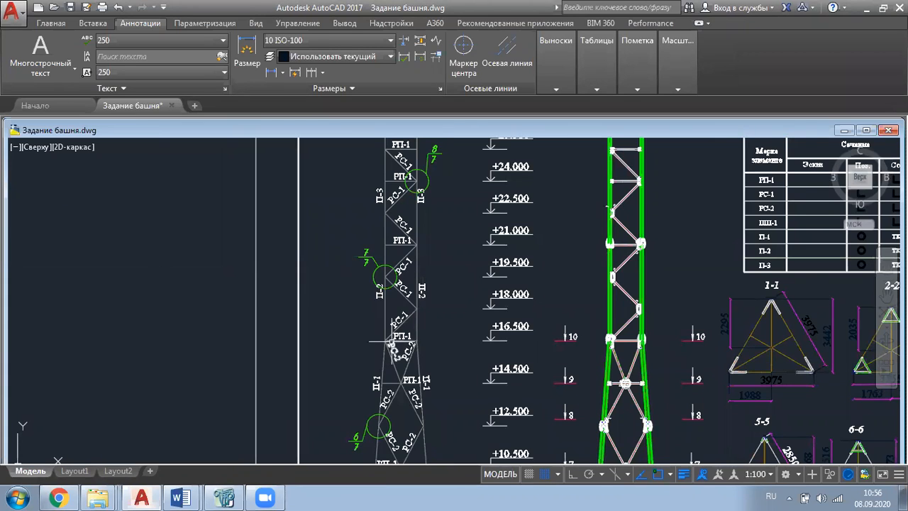
scroll(395, 336, up, 2)
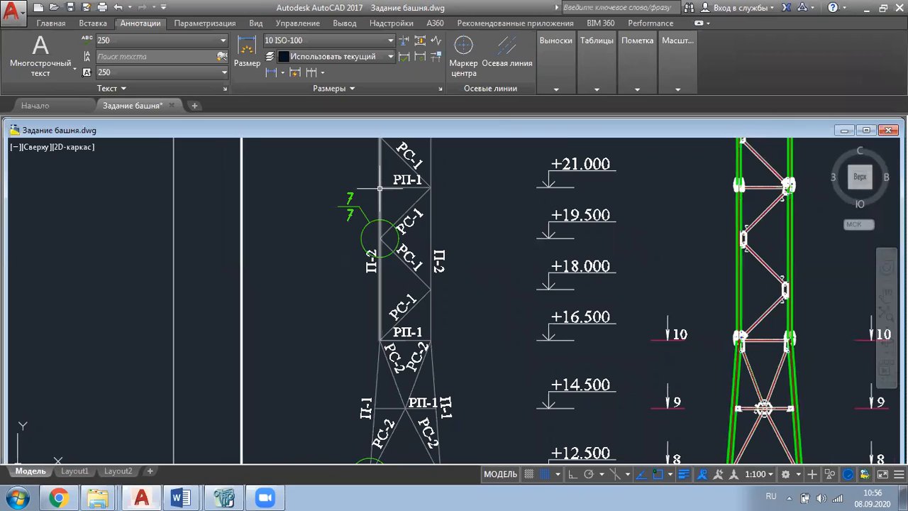
scroll(688, 258, down, 2)
middle_drag(688, 257, 538, 345)
scroll(544, 343, up, 4)
scroll(575, 284, down, 2)
middle_drag(575, 284, 534, 343)
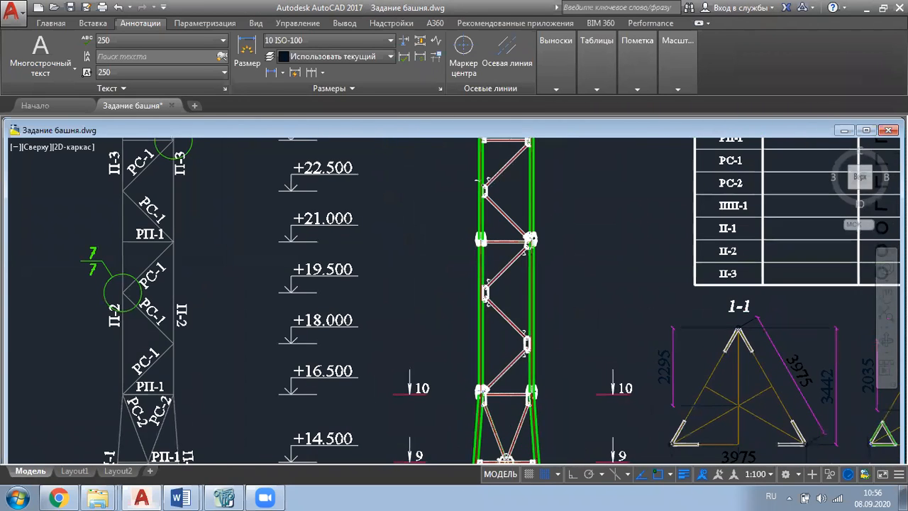
Step: Highlight the tower elevation's section between +16.500 and +21.000, and switch back to LIRA-SAPR
mouse_move(439, 218)
mouse_down()
mouse_move(442, 208)
mouse_move(557, 317)
mouse_move(588, 210)
mouse_move(582, 221)
mouse_up()
key(ctrl+c)
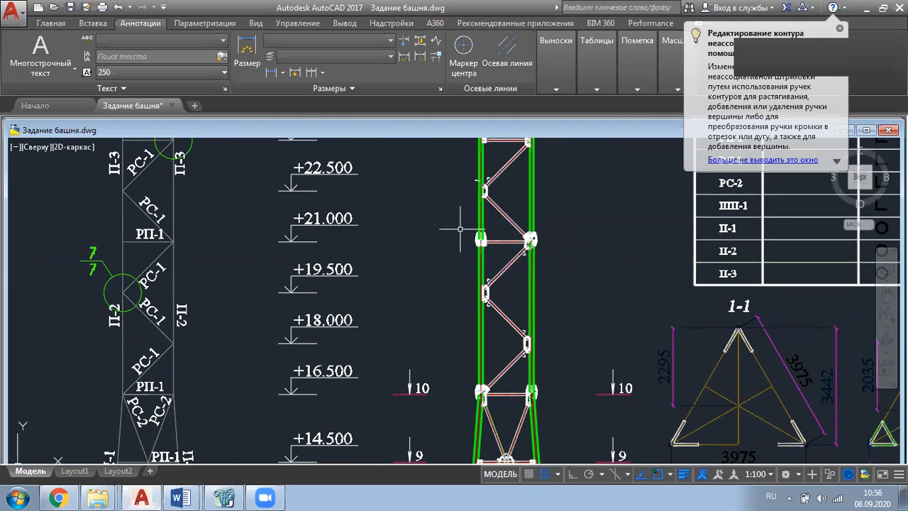
drag(461, 227, 571, 420)
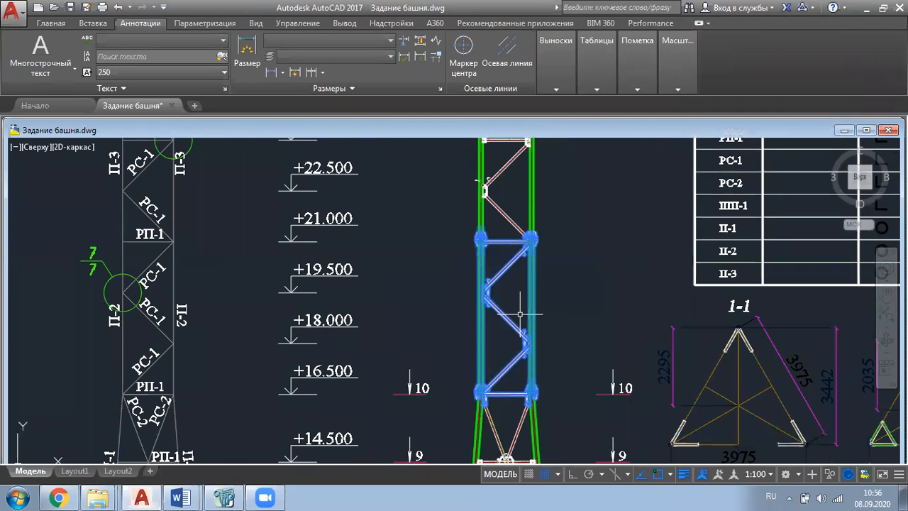
scroll(577, 297, down, 2)
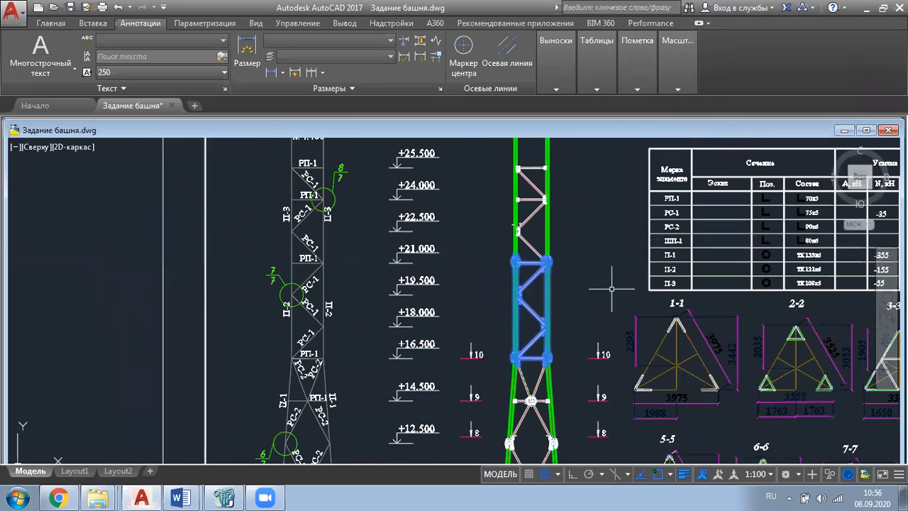
scroll(600, 287, up, 2)
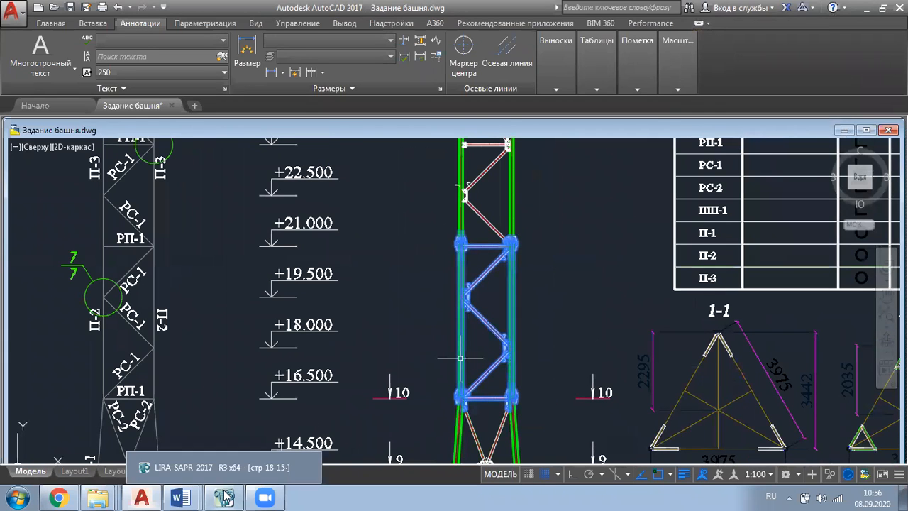
click(230, 465)
click(349, 80)
click(572, 280)
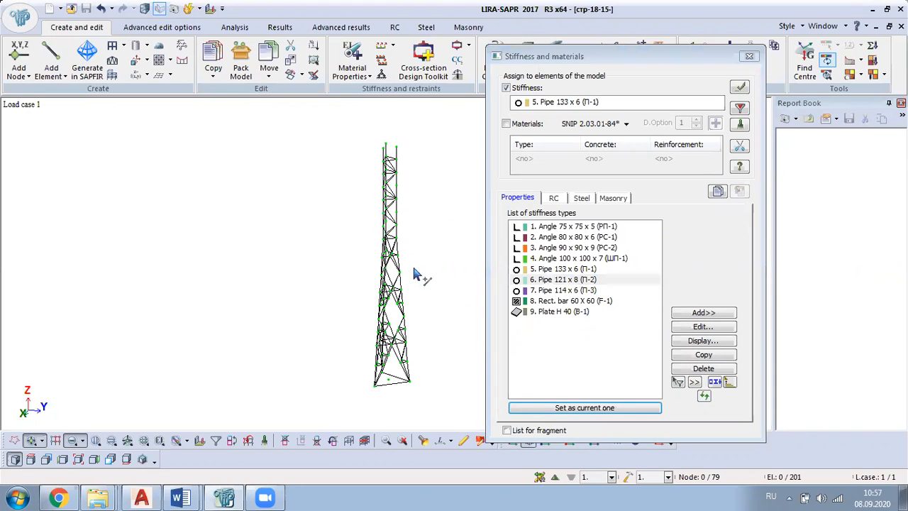
scroll(420, 279, up, 1)
middle_drag(413, 324, 242, 305)
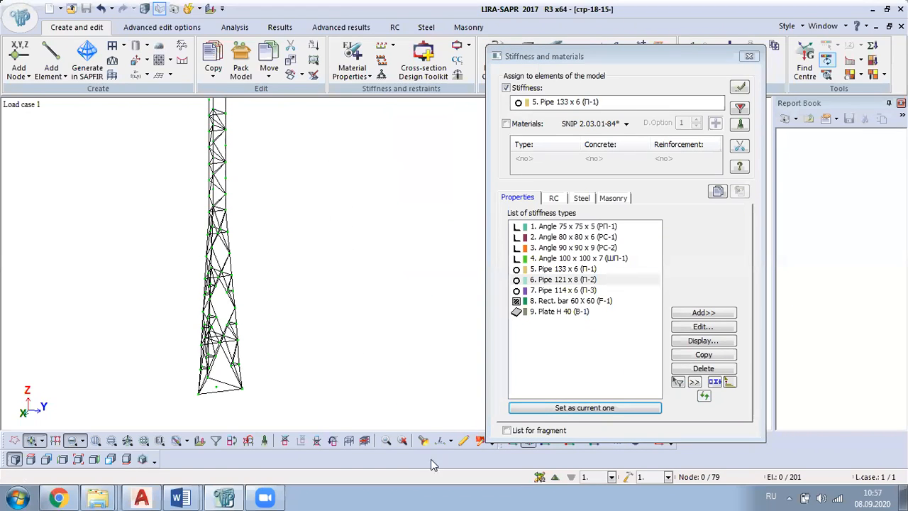
click(749, 56)
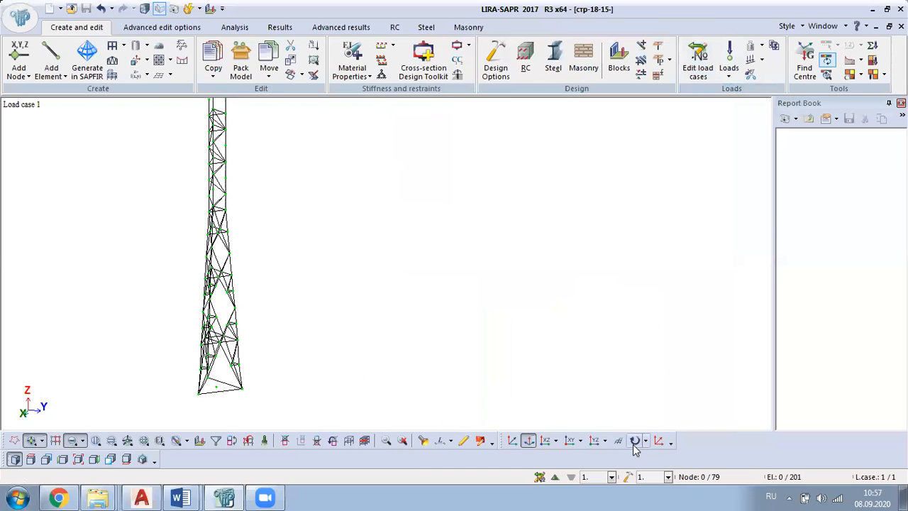
Step: In the XOZ projection, select the three lowest bars of the left outer leg in the tower's straight section
click(545, 440)
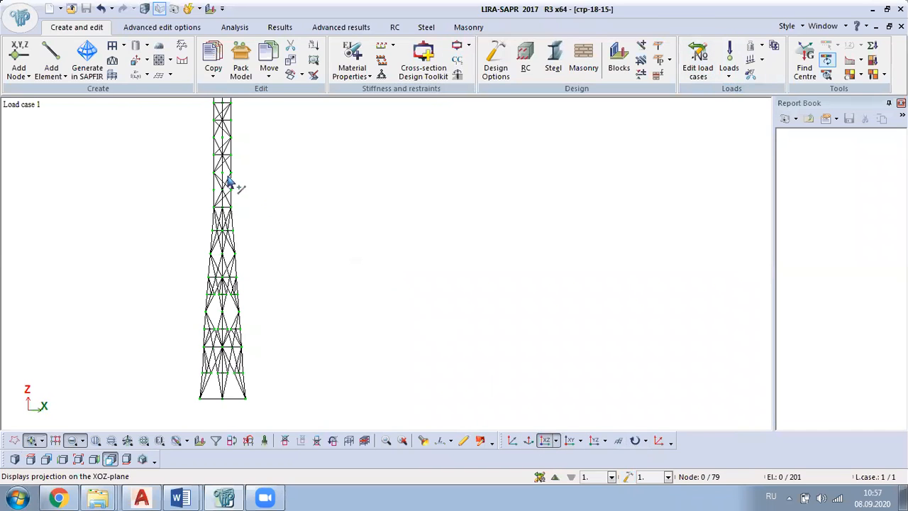
middle_drag(235, 186, 348, 299)
scroll(348, 297, up, 2)
scroll(347, 297, up, 3)
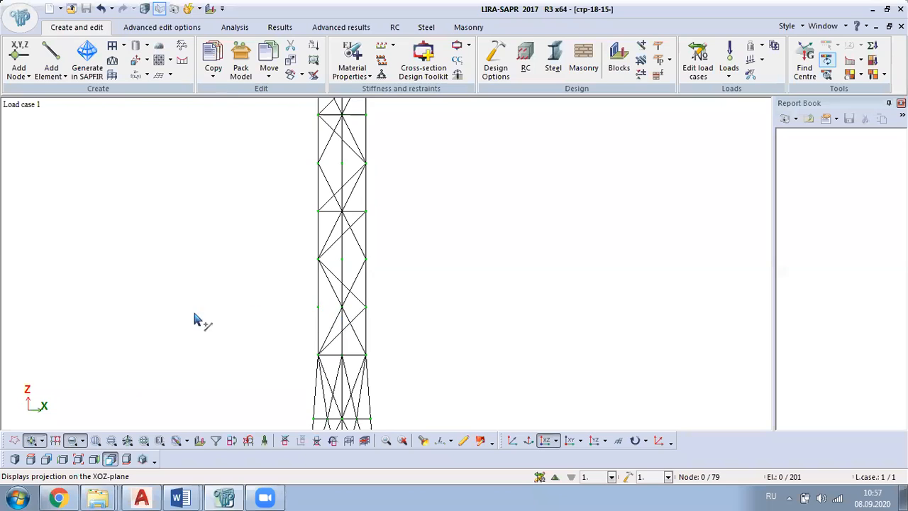
click(31, 441)
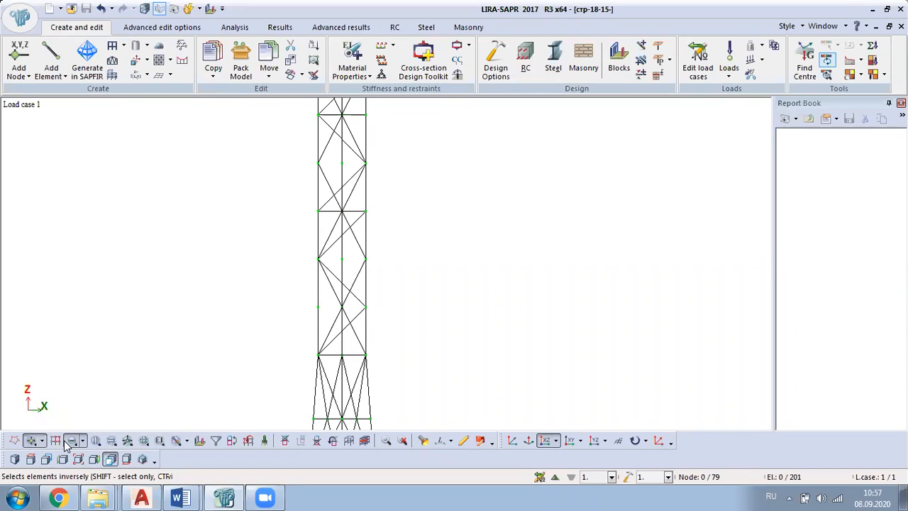
click(73, 441)
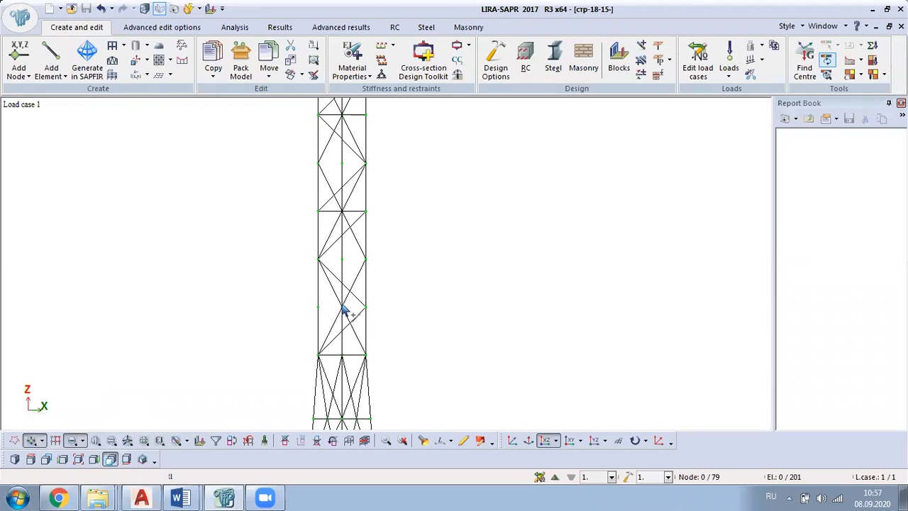
click(319, 329)
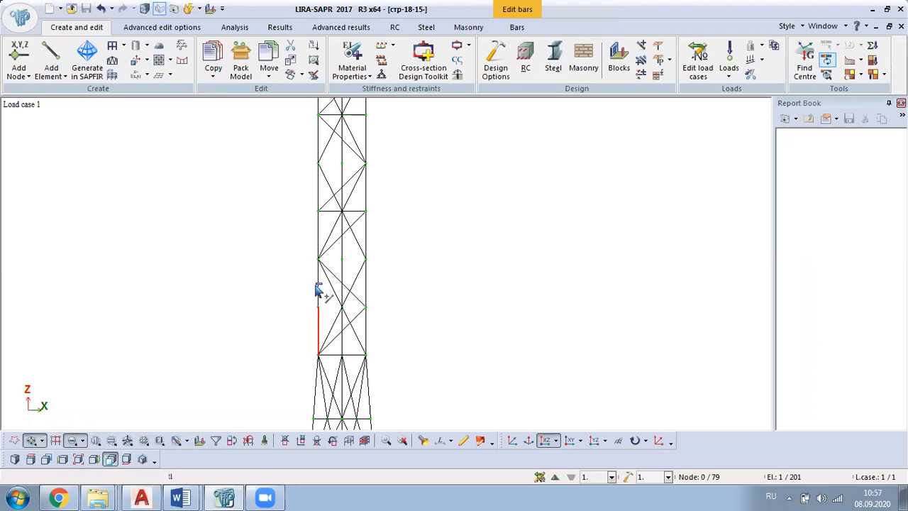
click(320, 237)
scroll(343, 312, down, 3)
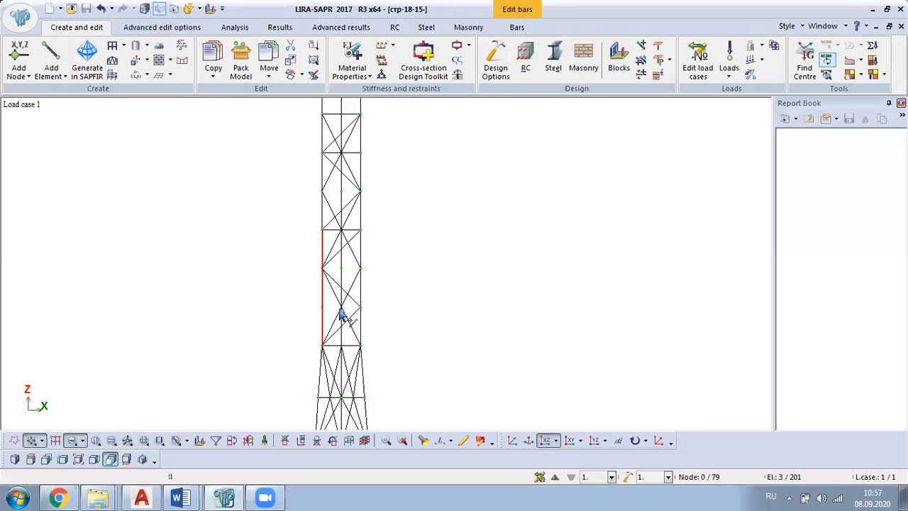
Step: Add the matching three lowest straight-section bars of the right outer leg and the middle leg to the selection
scroll(347, 298, up, 3)
click(364, 247)
click(364, 307)
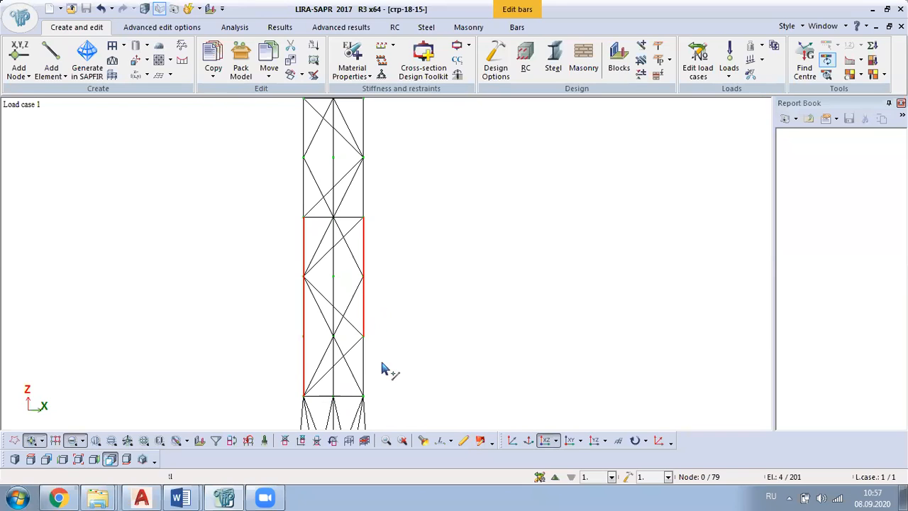
click(362, 370)
scroll(404, 380, down, 1)
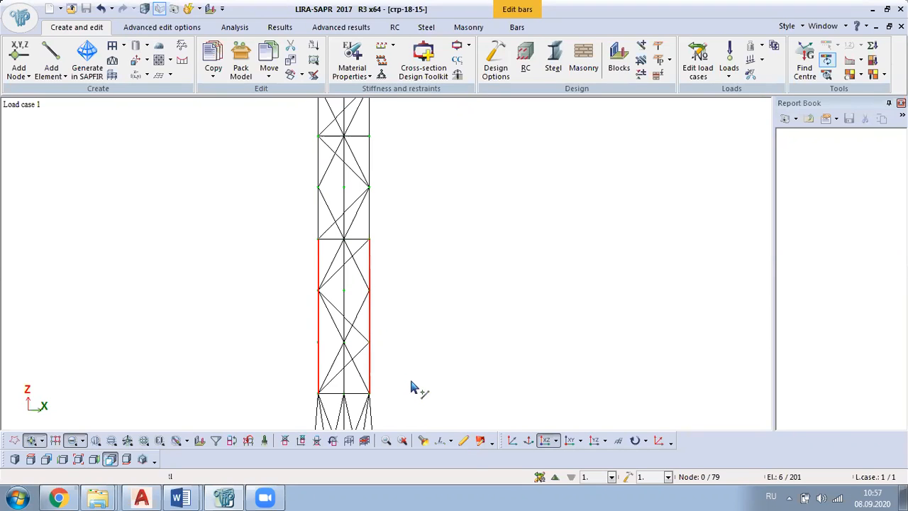
click(348, 282)
click(342, 330)
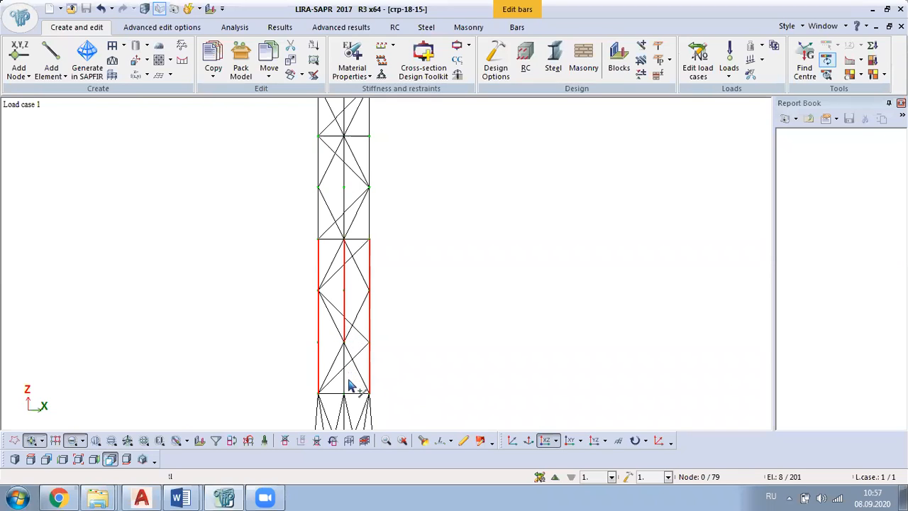
click(344, 382)
Step: Make Pipe 121 x 8 (П-2) the current stiffness and П-2 the current steel material, additional parameters and selection limitations
click(350, 61)
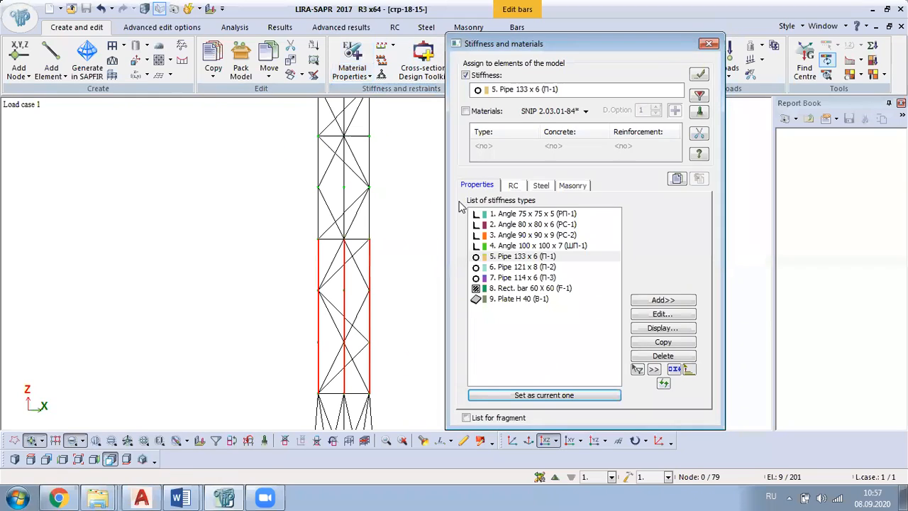
click(546, 268)
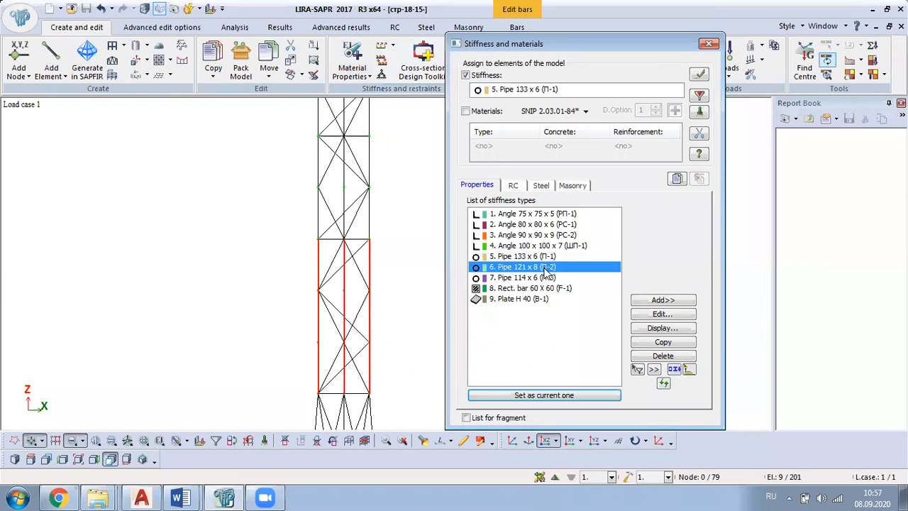
click(541, 186)
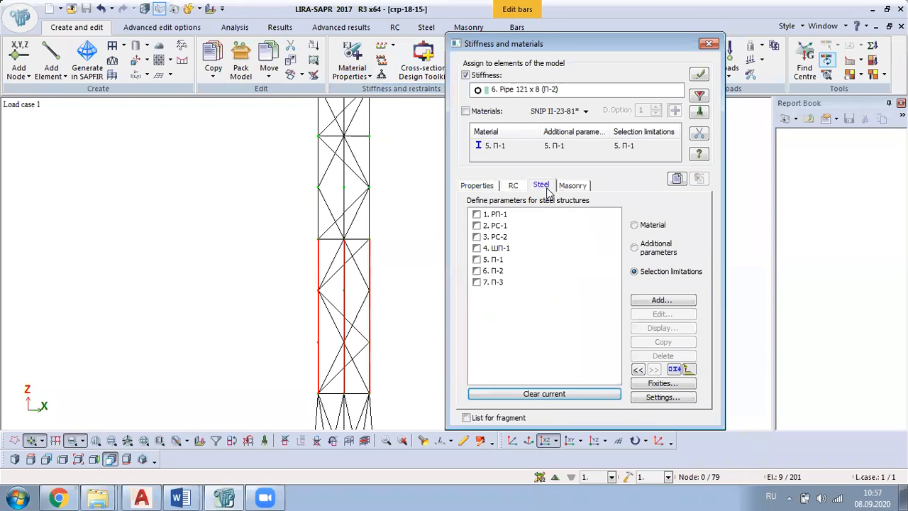
click(498, 271)
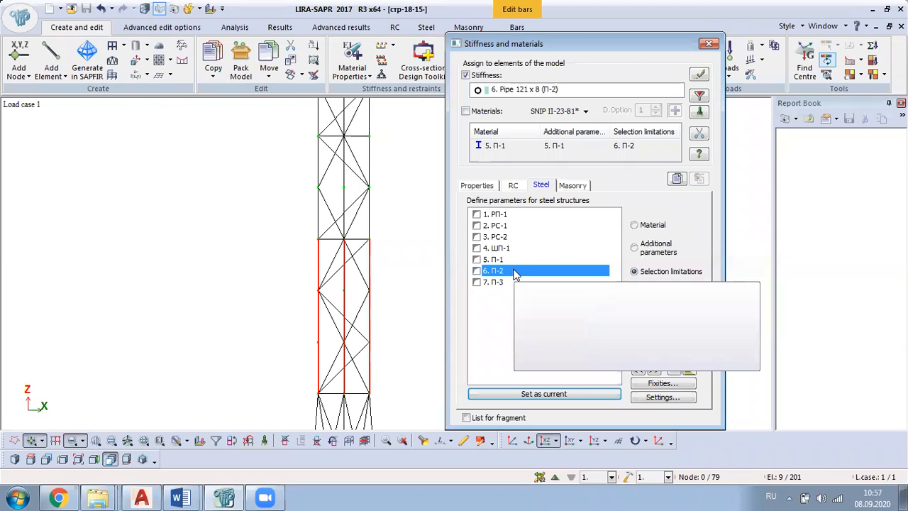
click(656, 254)
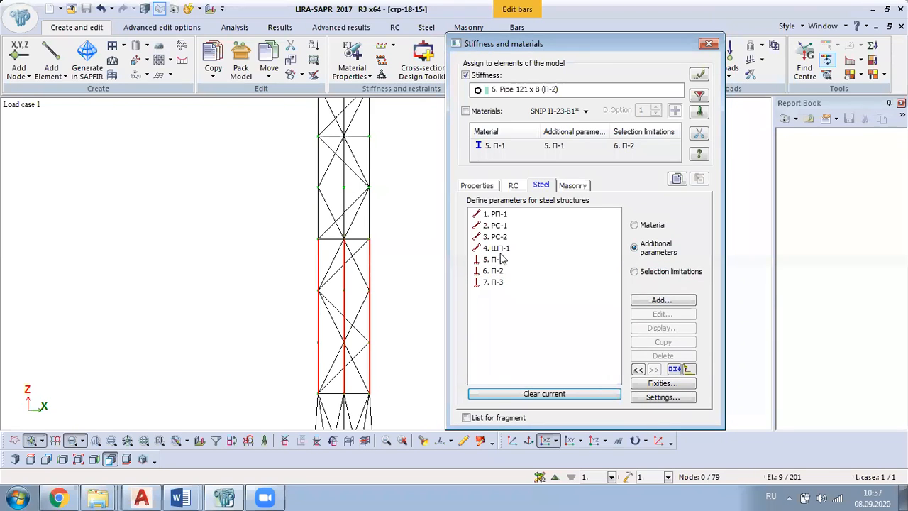
click(499, 276)
click(635, 225)
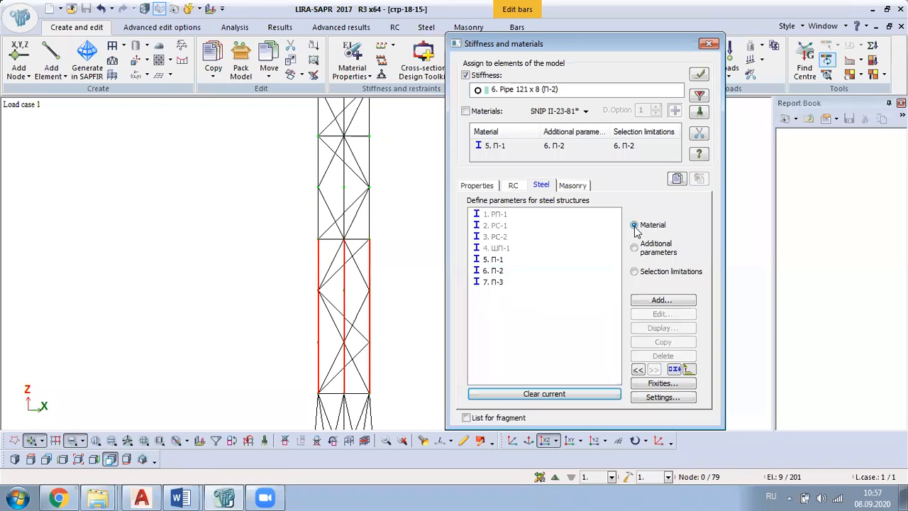
click(490, 274)
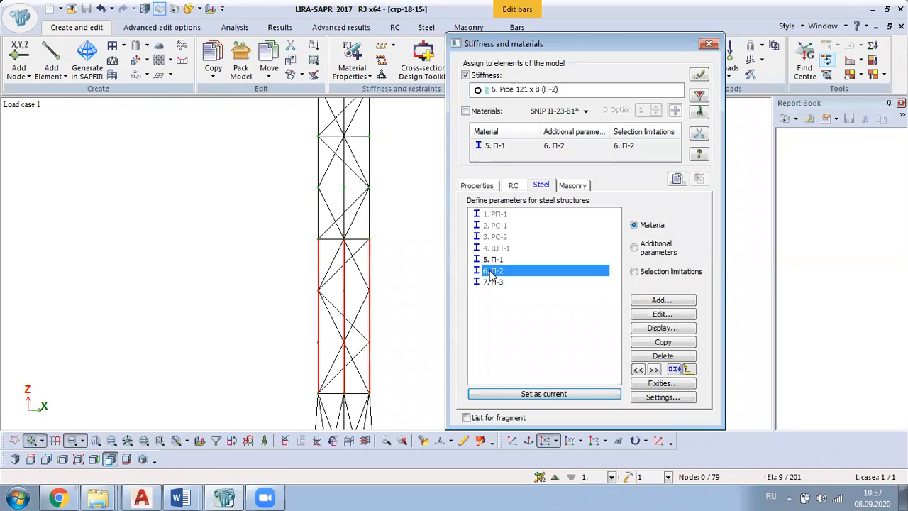
Step: Include materials in the assignment, apply the П-2 properties to the selected leg bars and close the design sections dialog
click(479, 113)
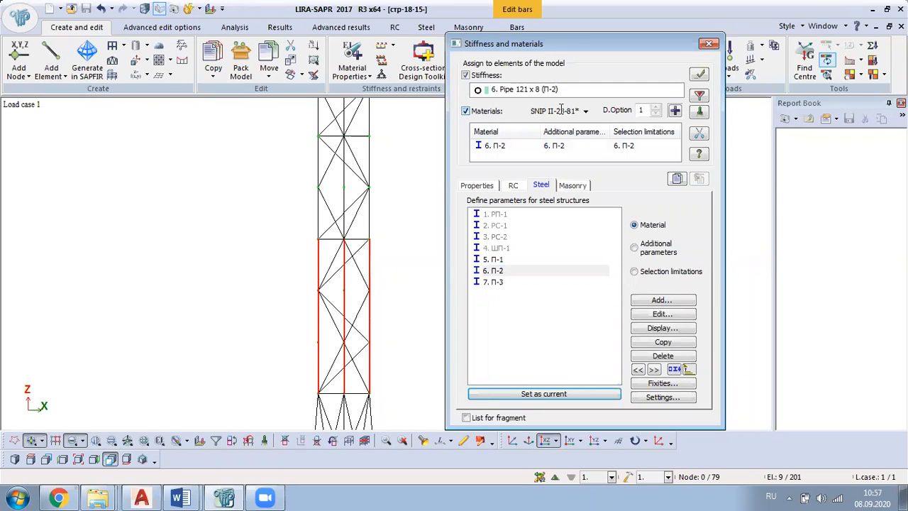
click(698, 74)
click(653, 268)
click(495, 98)
click(516, 98)
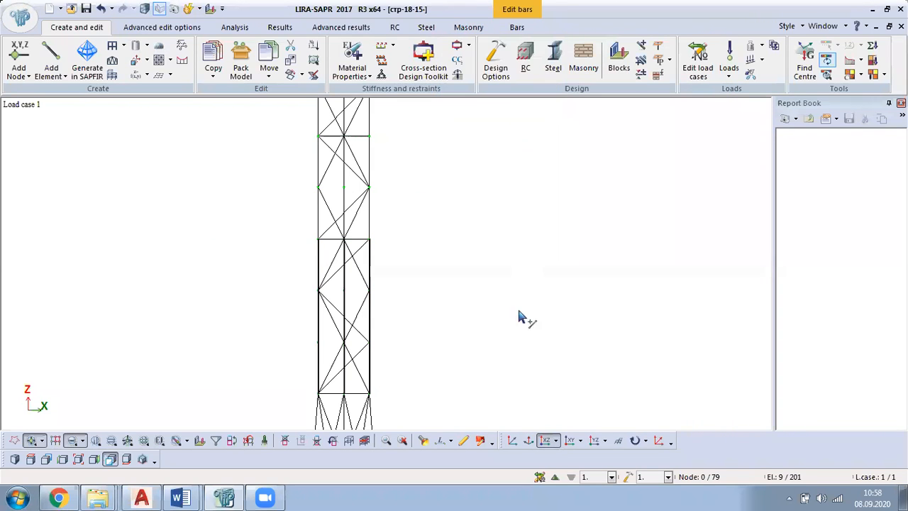
Step: Select the four topmost bars of both outer legs at the tower's top
scroll(425, 245, up, 4)
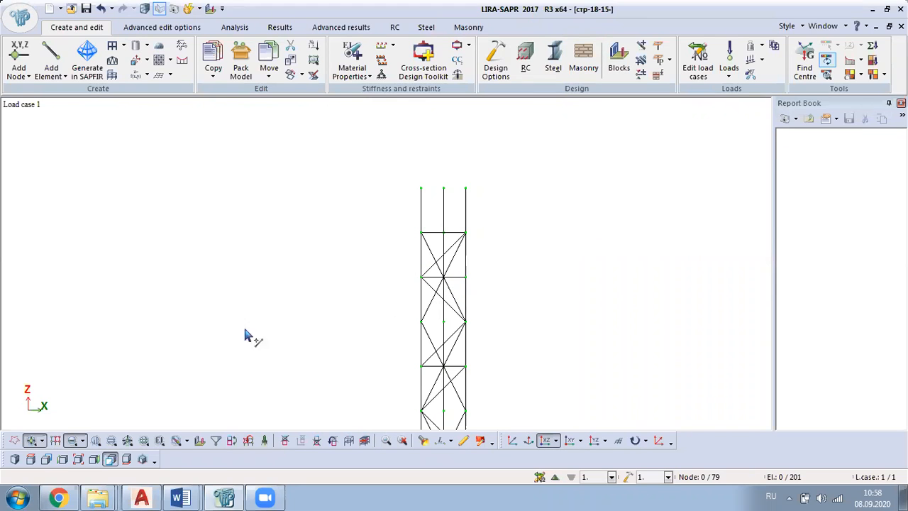
click(216, 442)
click(421, 333)
click(415, 301)
click(421, 254)
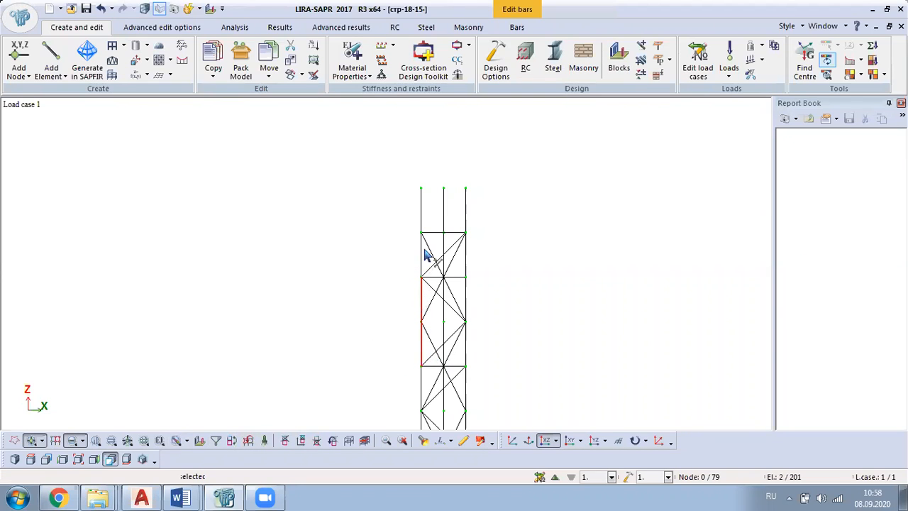
click(421, 209)
click(466, 211)
click(467, 261)
click(465, 303)
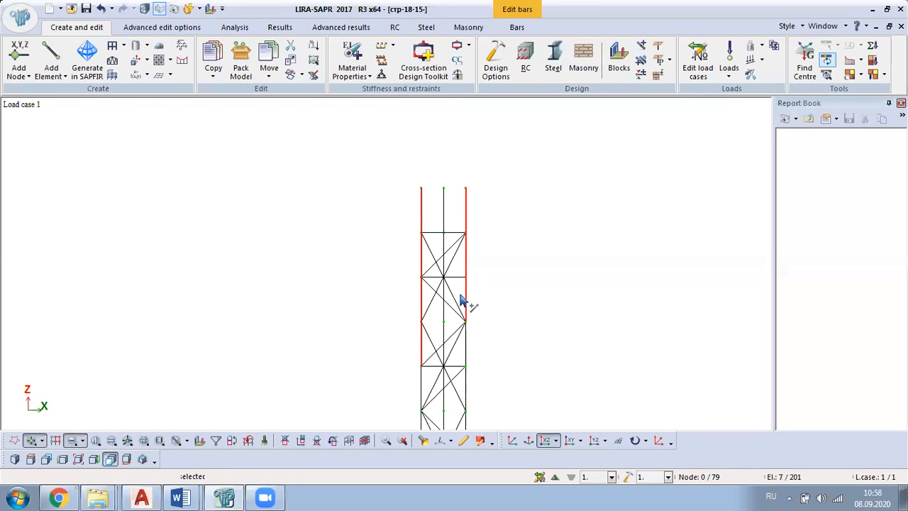
click(466, 347)
Step: Add the four topmost bars of the middle leg to the selection
middle_drag(471, 386, 470, 363)
scroll(442, 337, up, 2)
click(435, 321)
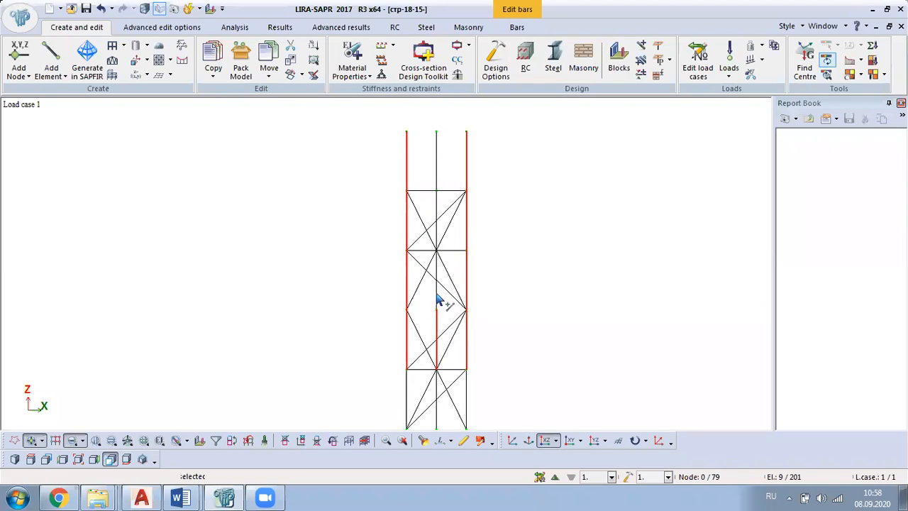
click(436, 299)
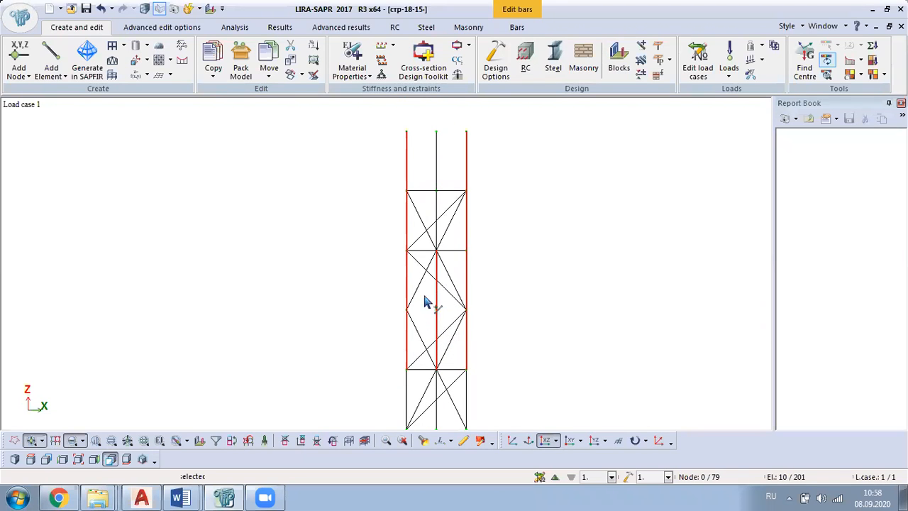
click(433, 207)
click(432, 170)
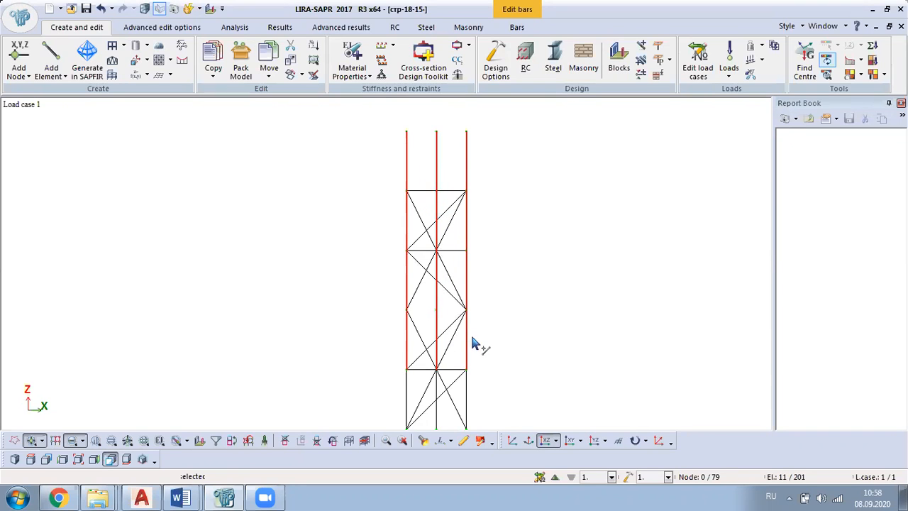
scroll(478, 345, down, 1)
Step: Make Pipe 114 x 6 (П-3) the current stiffness and П-3 the current steel material, additional parameters and selection limitations
click(352, 61)
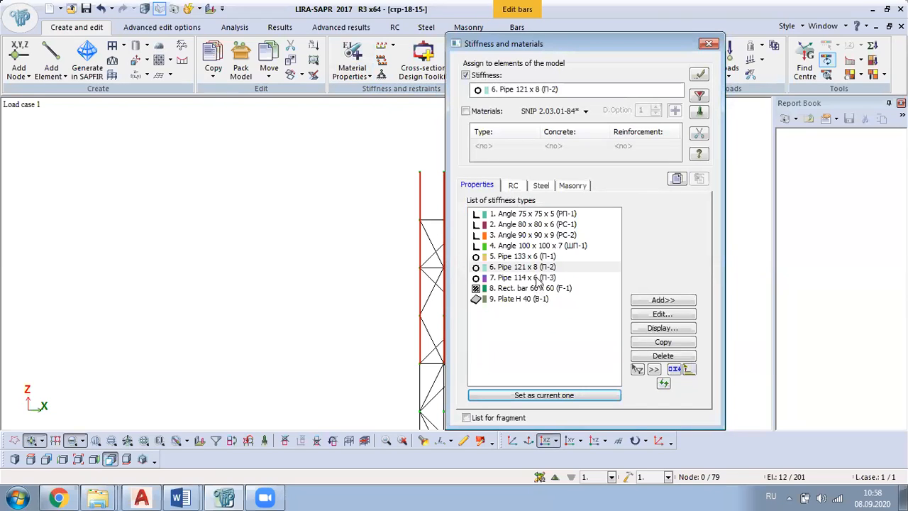
click(537, 279)
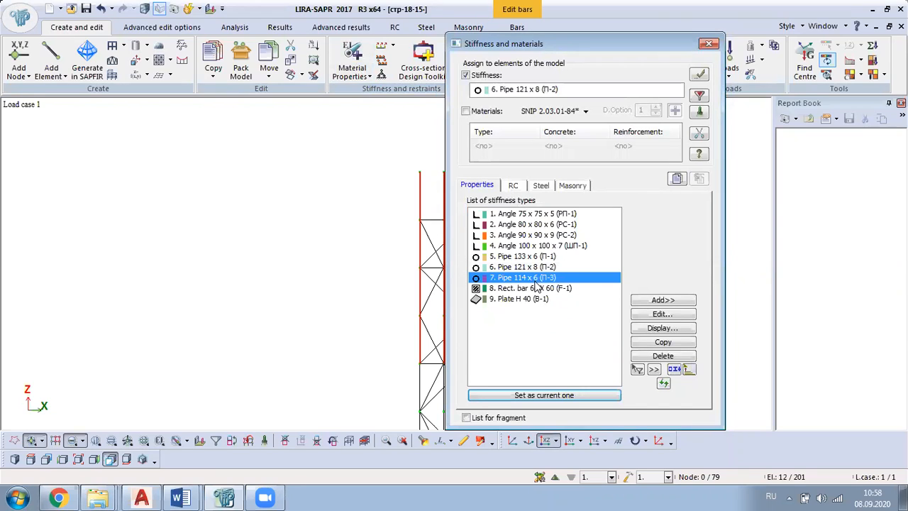
click(541, 186)
click(495, 283)
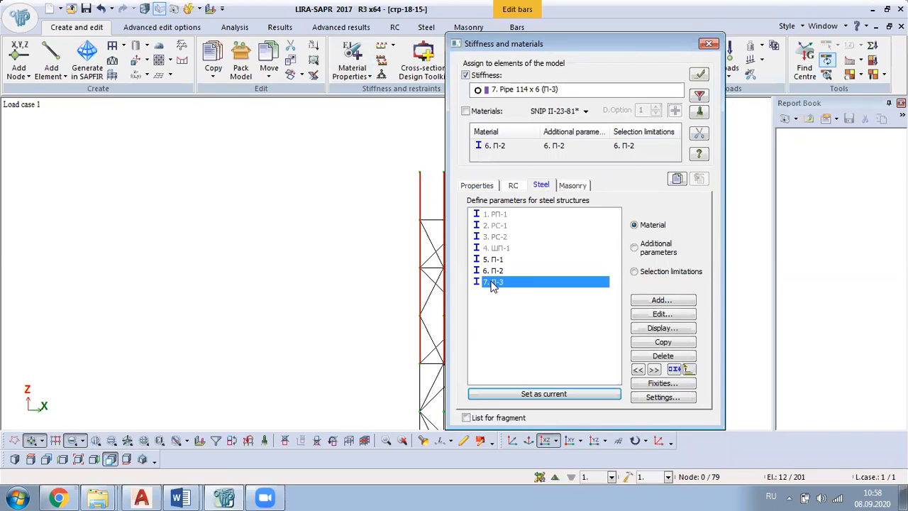
click(648, 247)
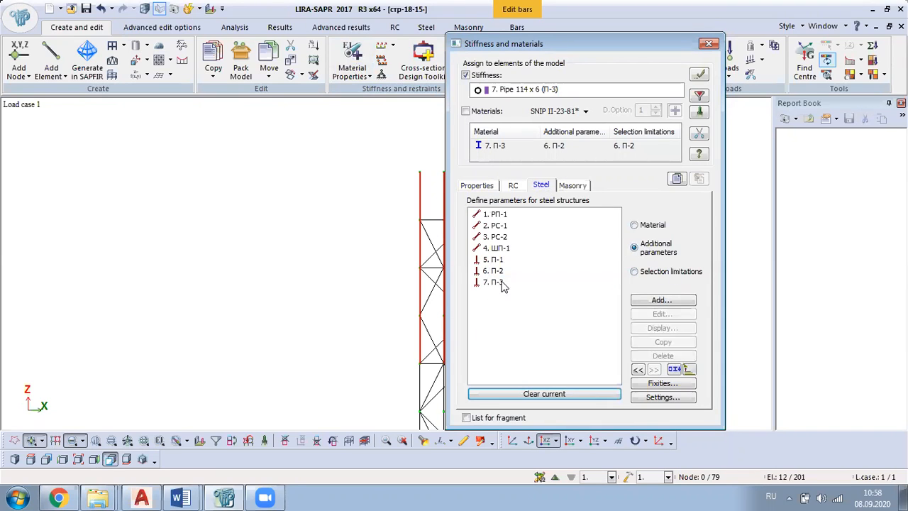
click(496, 283)
click(655, 274)
click(499, 282)
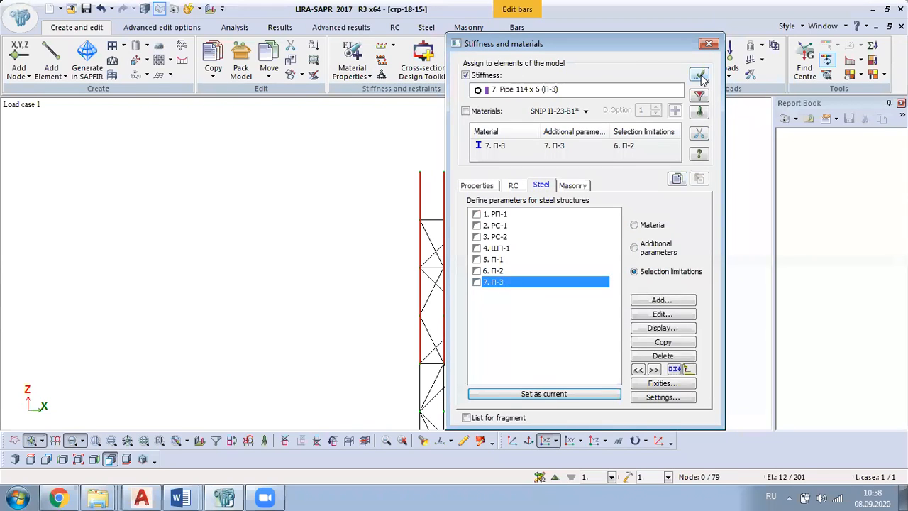
Step: Assign the П-3 stiffness and materials to the selected top leg bars, accepting the design sections, and save the document
click(473, 112)
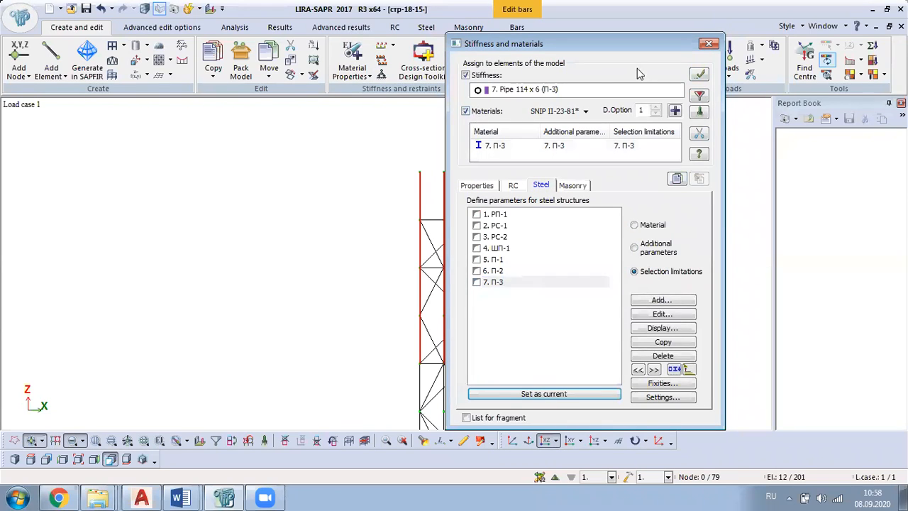
click(699, 75)
key(Return)
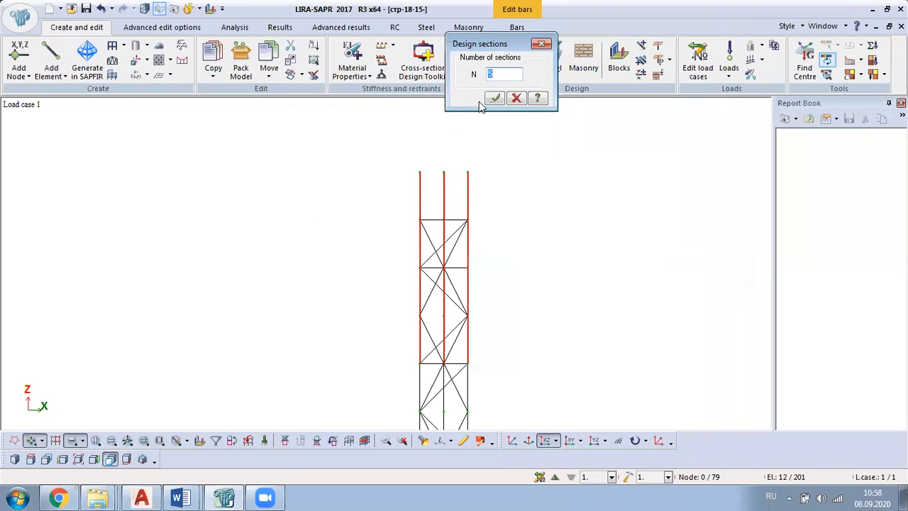
click(495, 98)
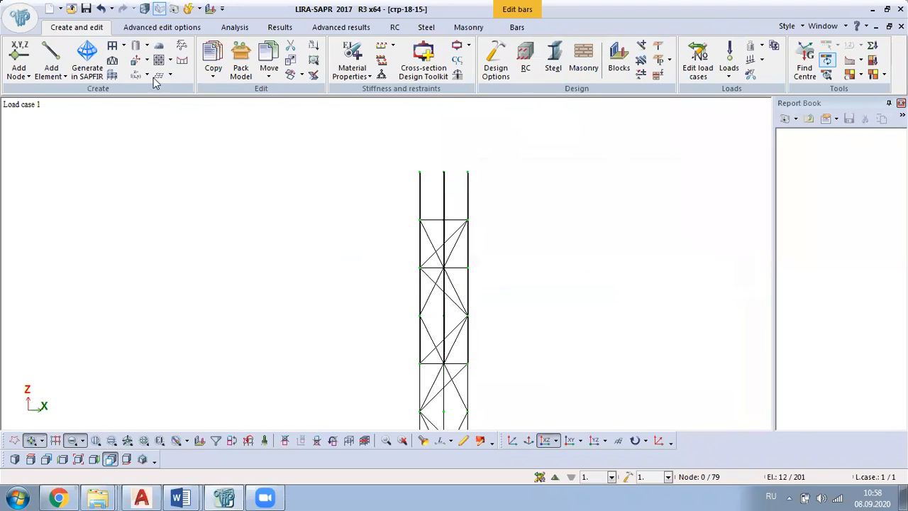
click(86, 9)
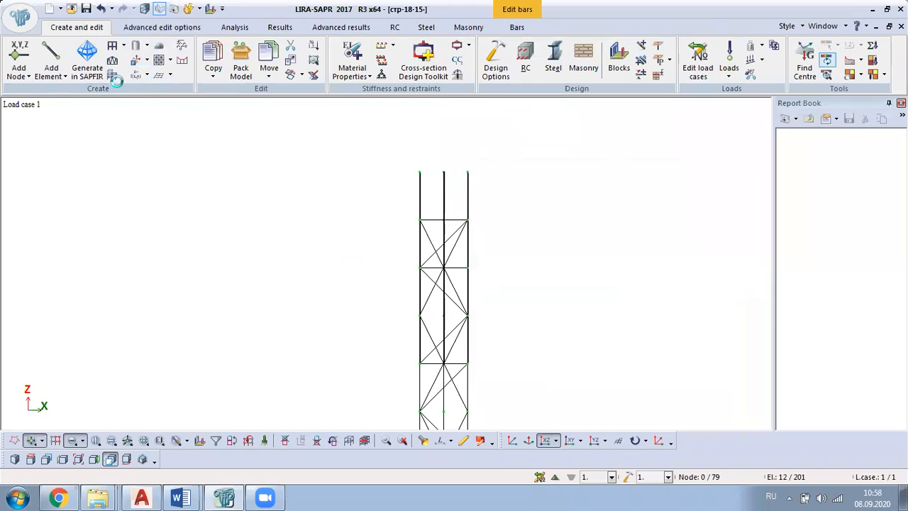
Step: Switch to AutoCAD and examine the member marks on the lower part of the tower scheme
click(142, 496)
scroll(378, 305, down, 4)
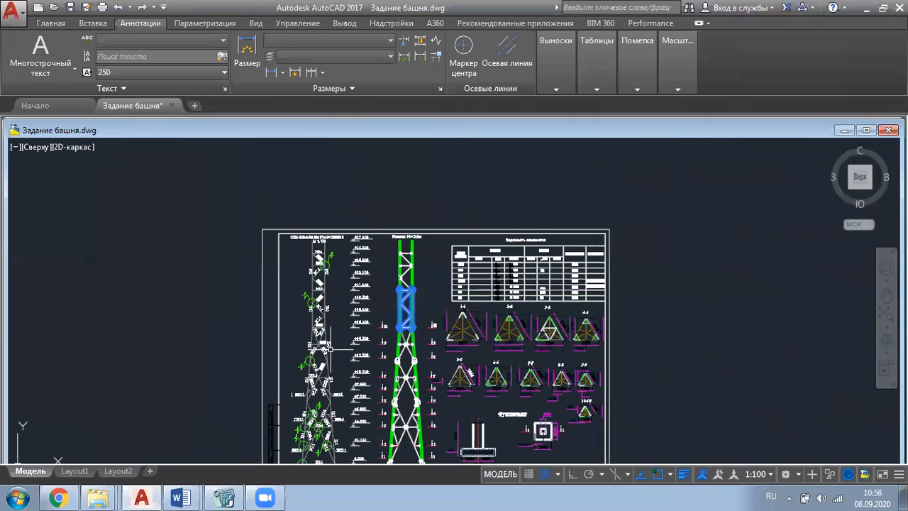
scroll(332, 350, up, 6)
scroll(415, 318, down, 3)
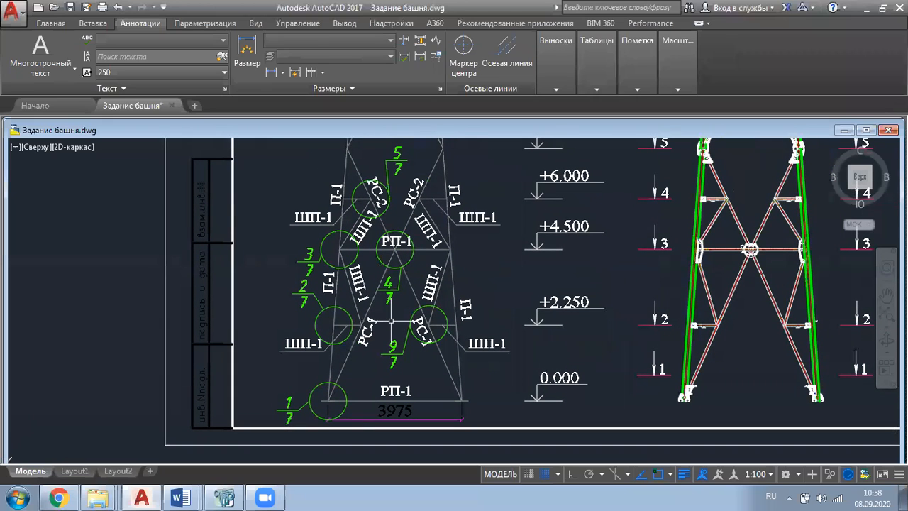
Step: Examine the brace marks on the AutoCAD tower scheme from the base to the top to locate the РС-1 members
scroll(362, 325, up, 2)
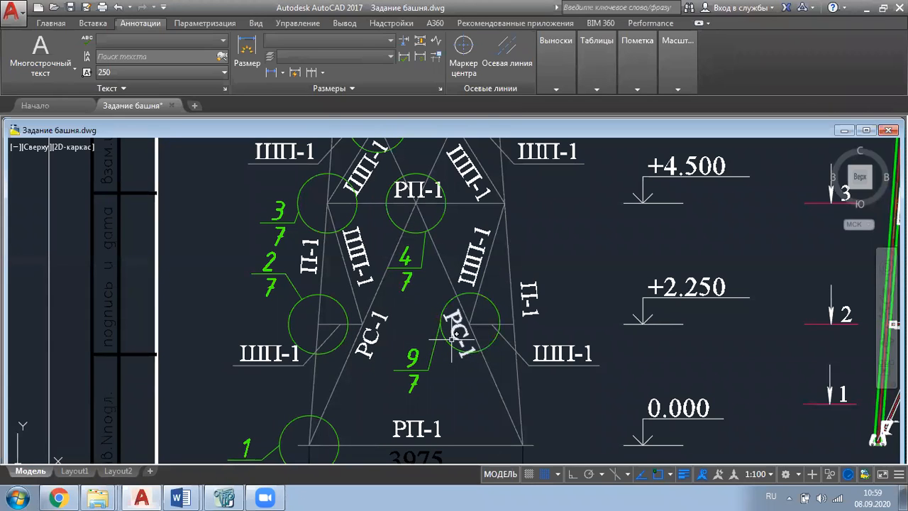
scroll(451, 170, down, 2)
middle_drag(451, 170, 467, 294)
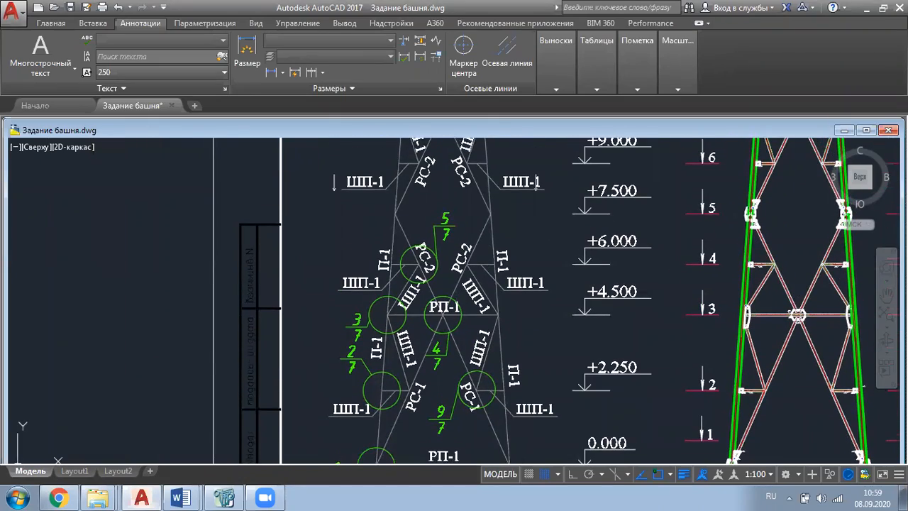
middle_drag(472, 215, 455, 347)
middle_drag(437, 165, 413, 411)
middle_drag(399, 246, 410, 374)
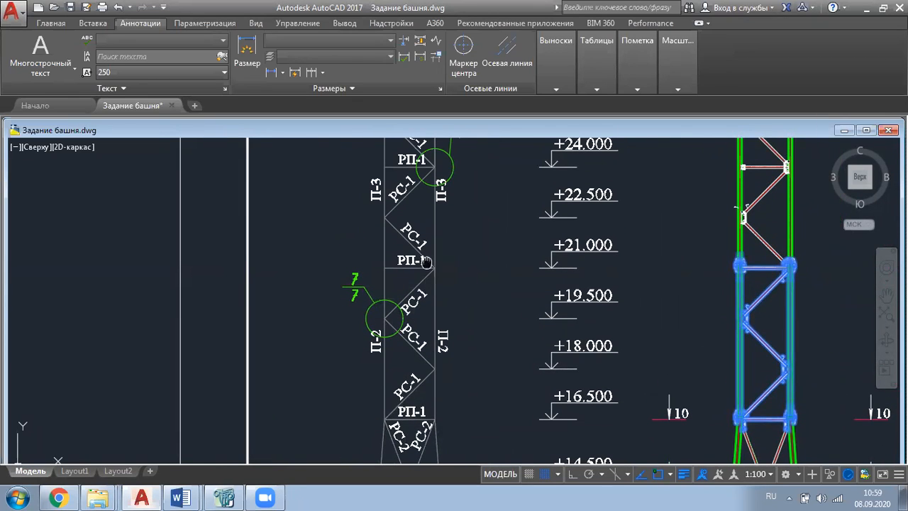
middle_drag(426, 260, 446, 372)
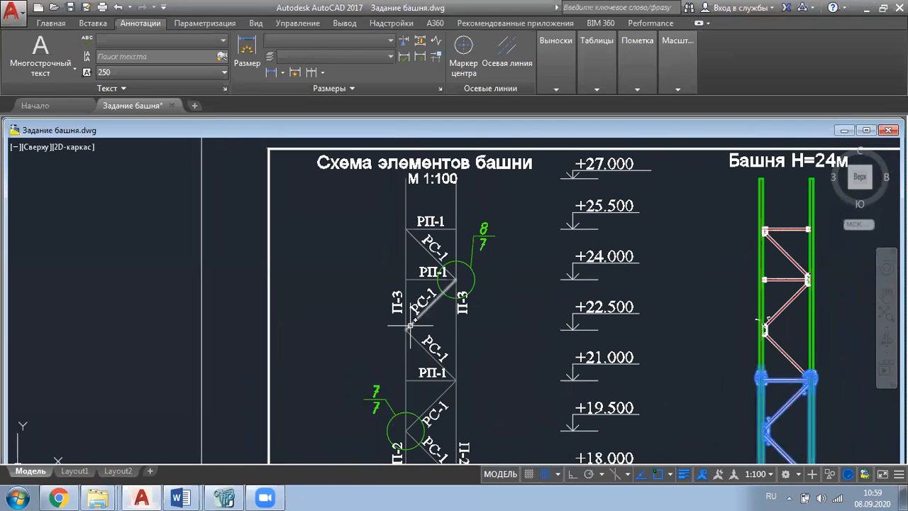
scroll(422, 245, down, 2)
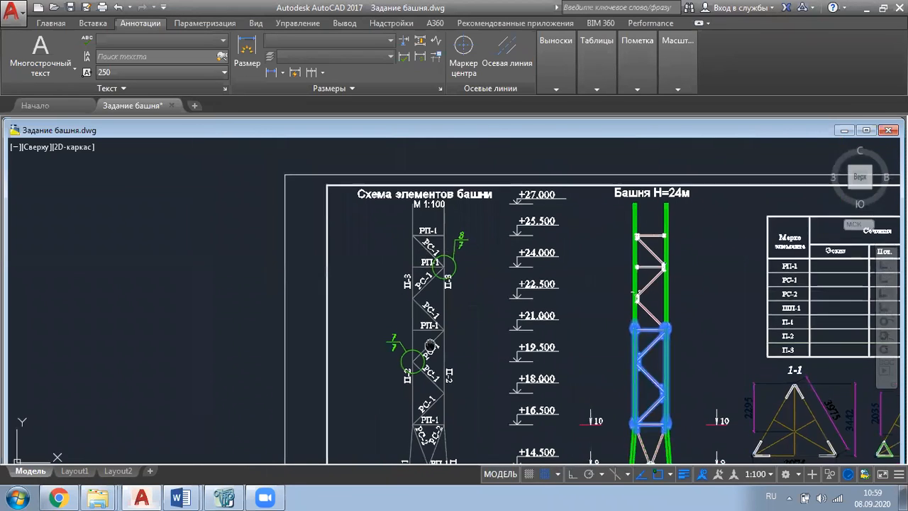
middle_drag(429, 345, 425, 215)
middle_drag(452, 389, 441, 216)
scroll(430, 212, down, 2)
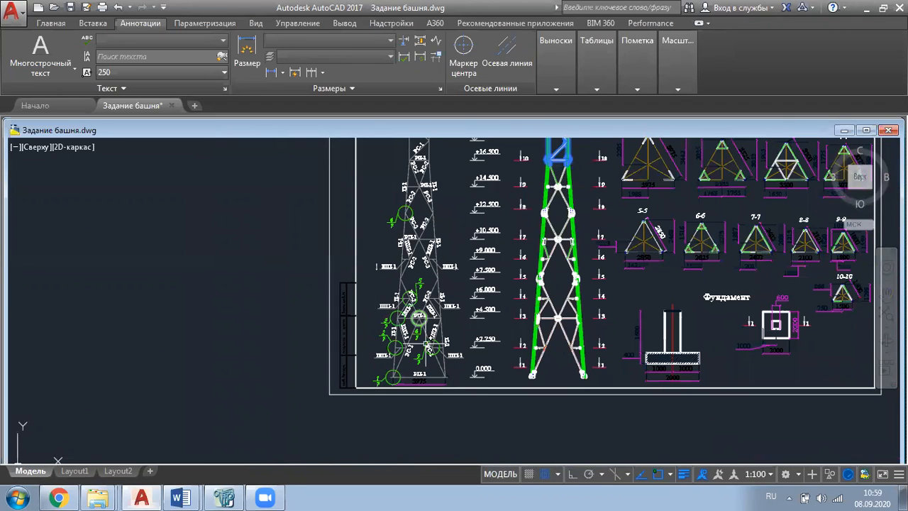
middle_drag(462, 228, 455, 333)
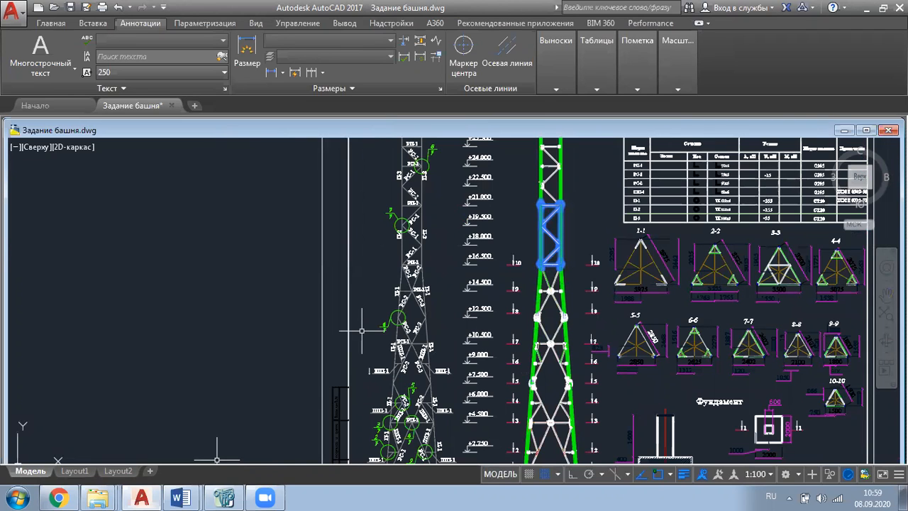
Step: Switch to LIRA-SAPR, show the YOZ projection and select both main diagonals of the lowest tower section
click(224, 497)
click(572, 442)
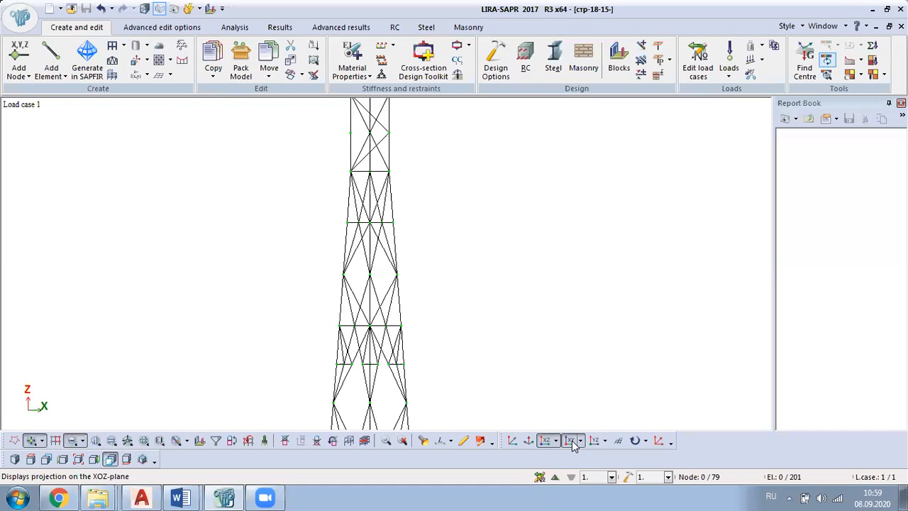
click(594, 442)
scroll(421, 247, up, 5)
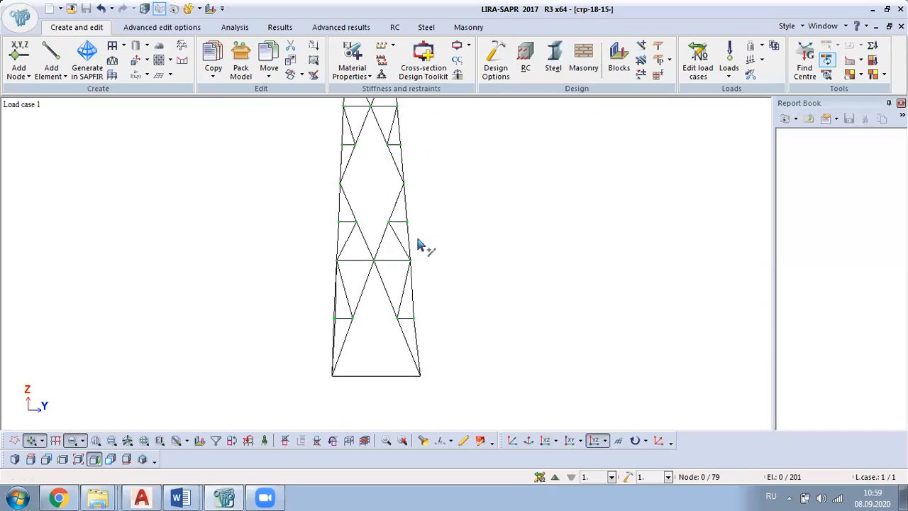
drag(358, 357, 322, 396)
drag(372, 298, 345, 308)
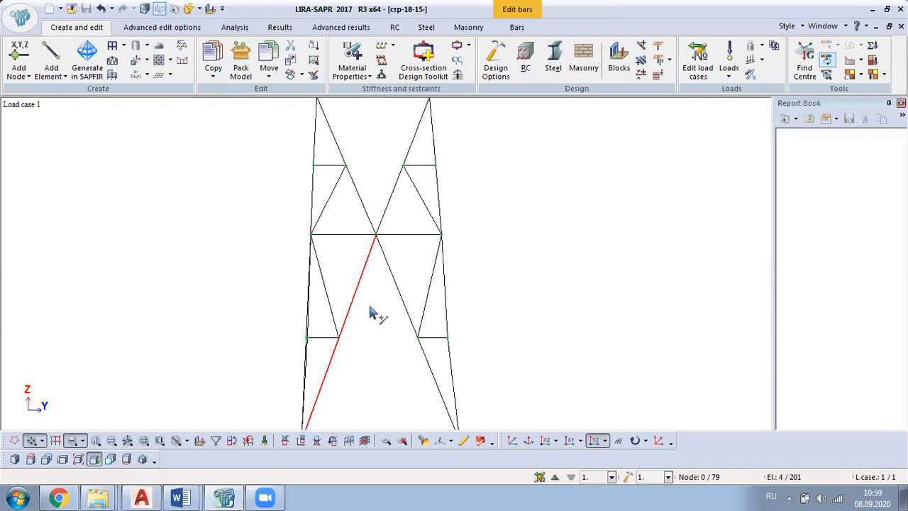
drag(403, 282, 390, 288)
drag(436, 353, 407, 373)
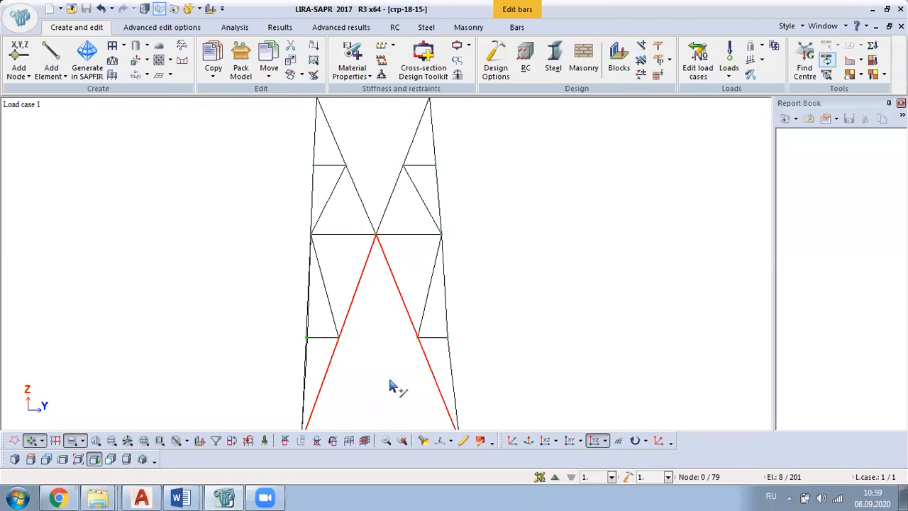
Step: Add all the zigzag braces of the straight upper tower part to the selection and open the stiffness and materials settings
scroll(390, 379, down, 2)
middle_drag(401, 106, 389, 365)
middle_drag(385, 275, 384, 366)
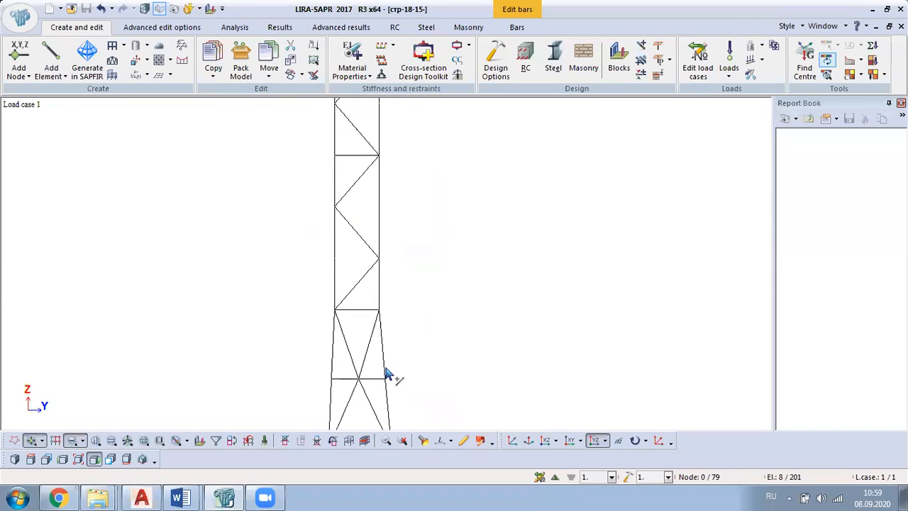
drag(368, 265, 356, 291)
drag(361, 214, 344, 240)
drag(361, 165, 357, 202)
middle_drag(389, 174, 436, 398)
drag(411, 337, 398, 358)
drag(405, 293, 400, 335)
drag(409, 239, 403, 262)
scroll(426, 247, down, 2)
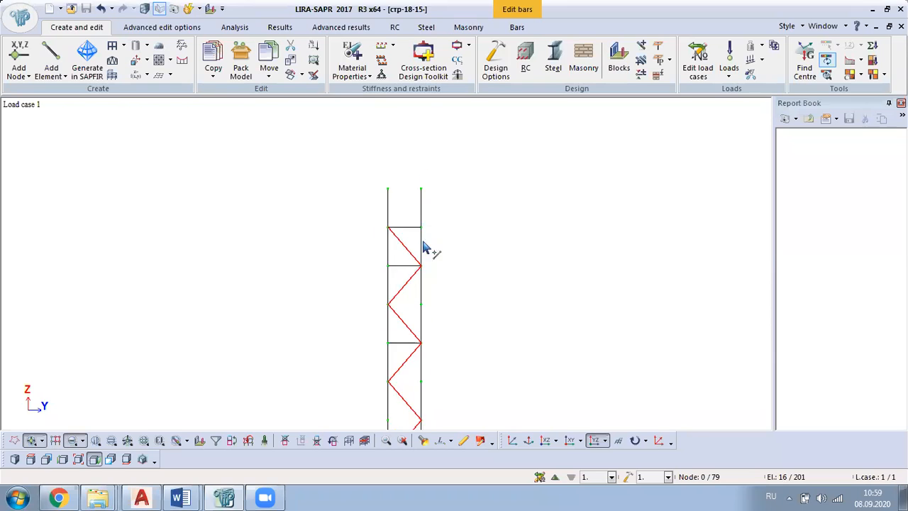
middle_drag(438, 345, 412, 214)
scroll(445, 222, down, 2)
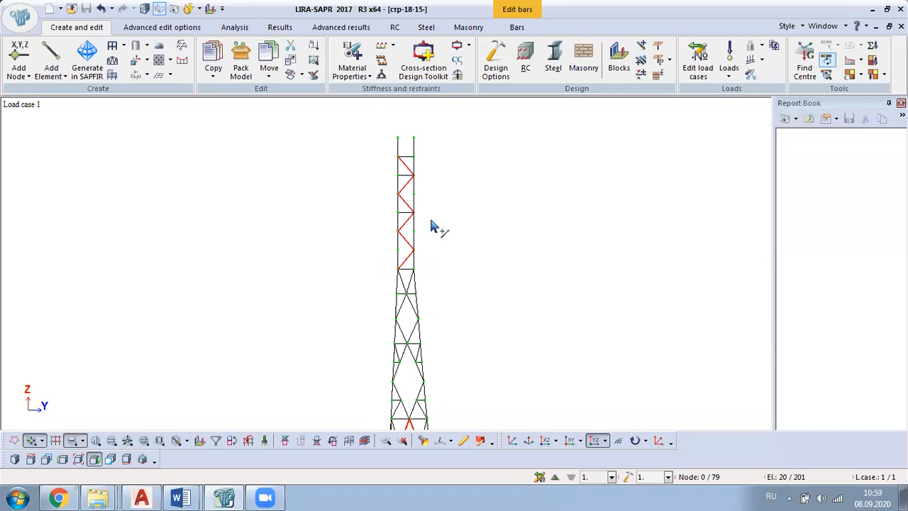
click(352, 58)
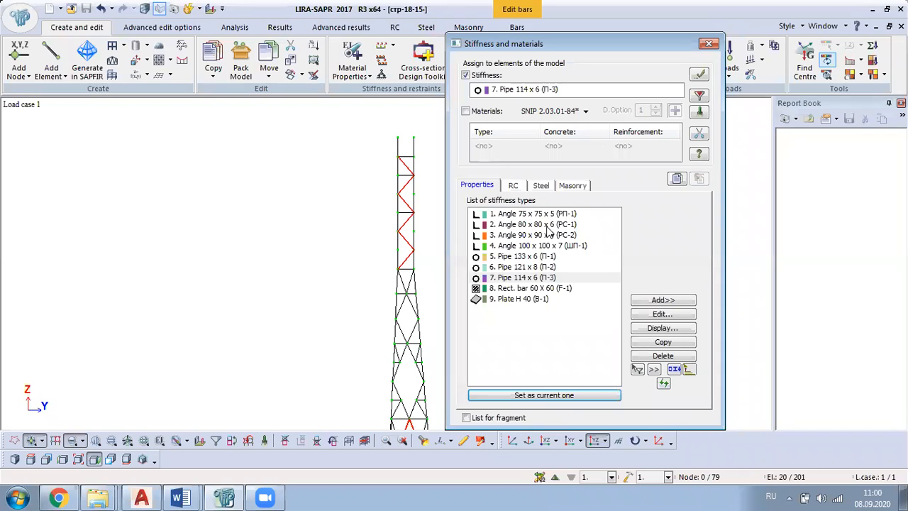
Step: Compare the model's braces with the РС-1 and РС-2 marks around the +16.500 level on the AutoCAD scheme
middle_drag(401, 280, 354, 258)
scroll(361, 174, up, 1)
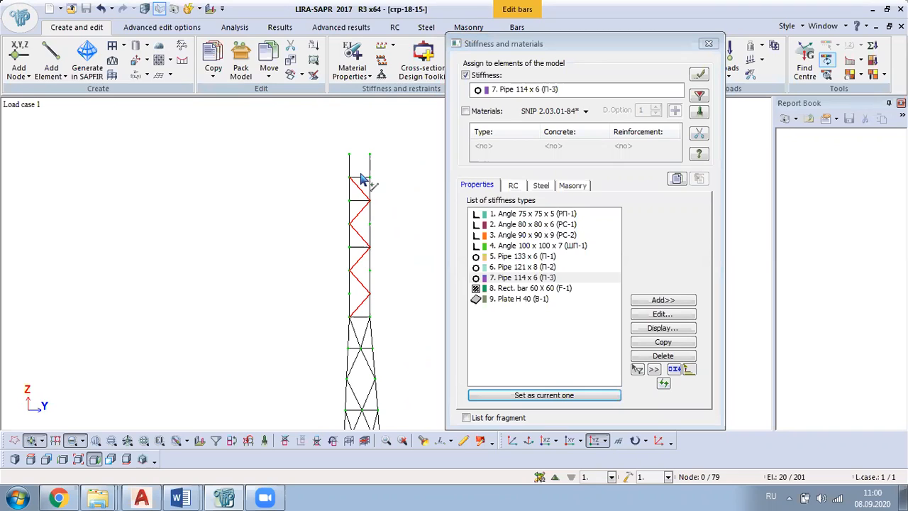
middle_drag(364, 209, 350, 227)
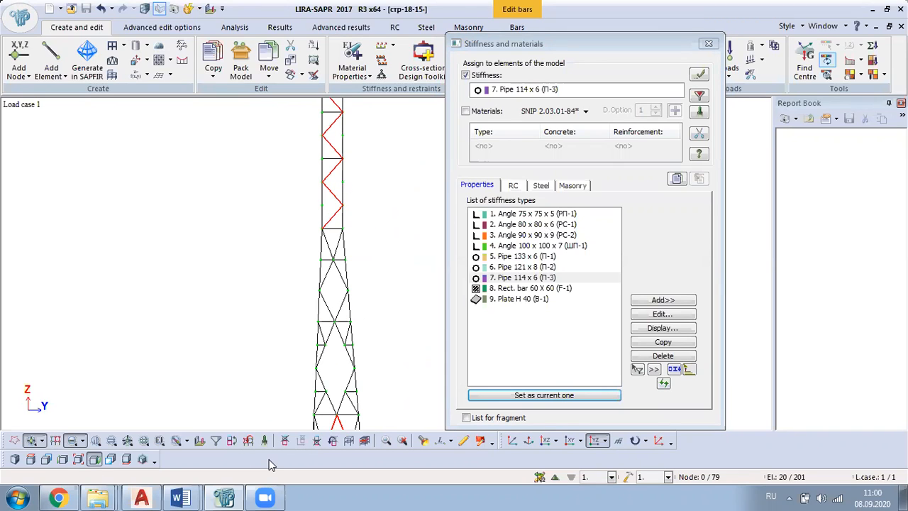
key(alt+Tab)
scroll(418, 147, up, 5)
scroll(402, 147, down, 4)
middle_drag(358, 353, 345, 108)
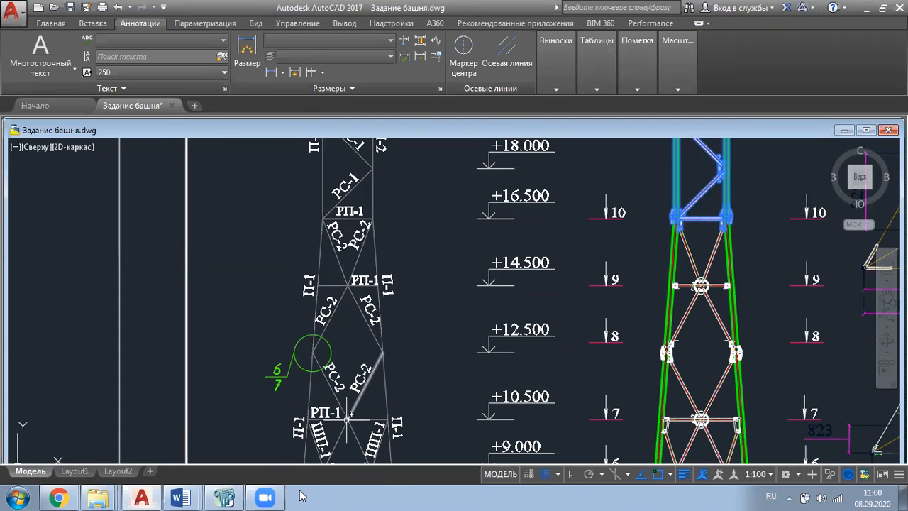
key(alt+Tab)
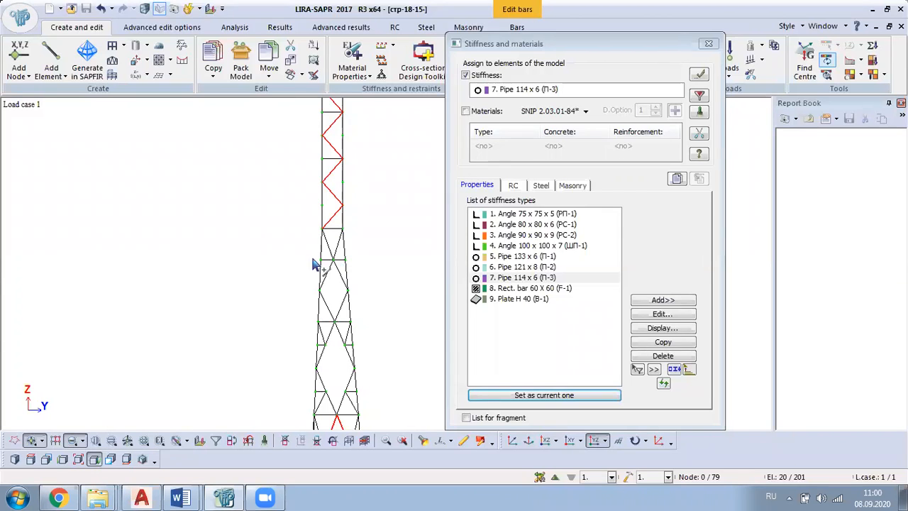
Step: Turn the model to a 3D view and add unselected lower diagonals on the remaining tower face to the selection
click(546, 444)
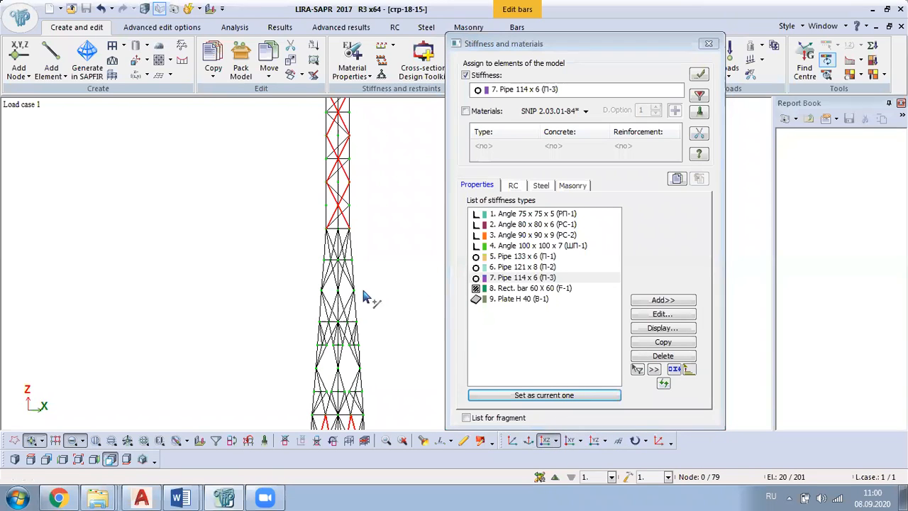
scroll(312, 229, up, 2)
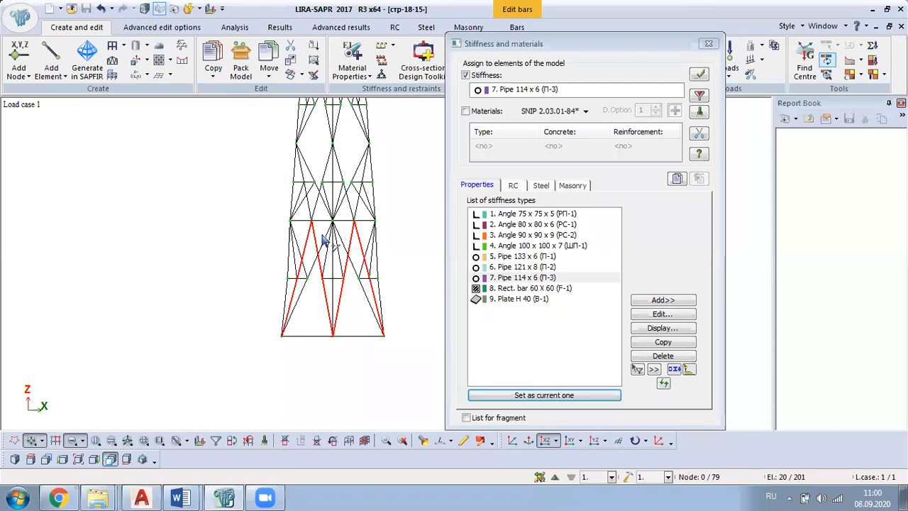
drag(389, 280, 310, 278)
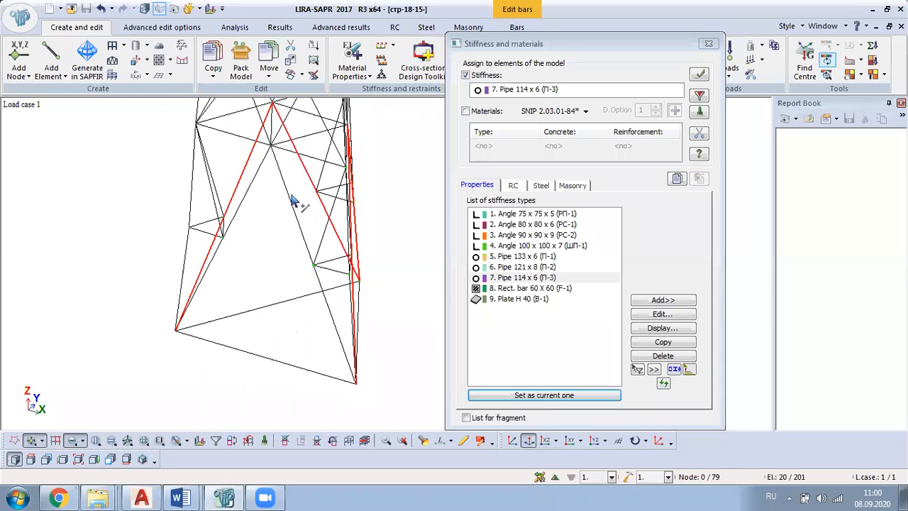
drag(297, 207, 334, 151)
drag(330, 206, 234, 293)
middle_drag(264, 121, 371, 449)
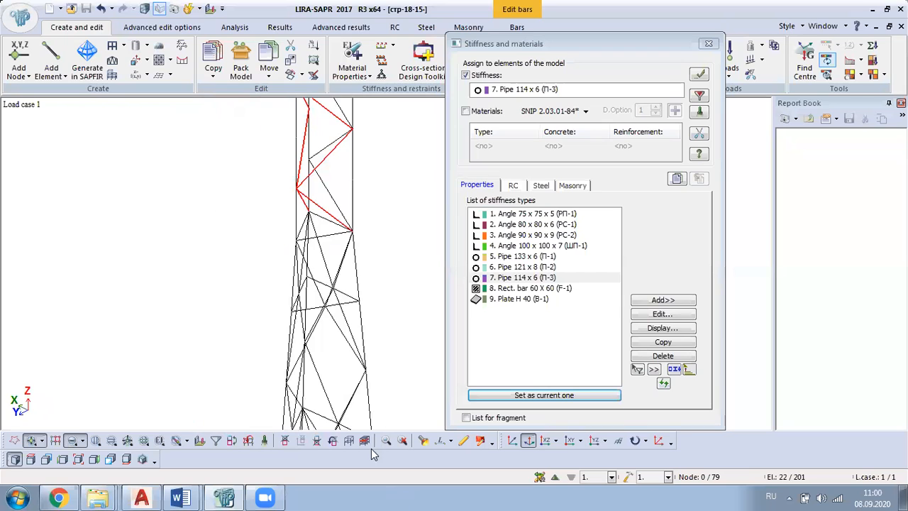
Step: Add the missing zigzag braces on the remaining face of the upper tower part and check the selection all around
drag(151, 283, 334, 248)
drag(333, 211, 174, 340)
click(185, 270)
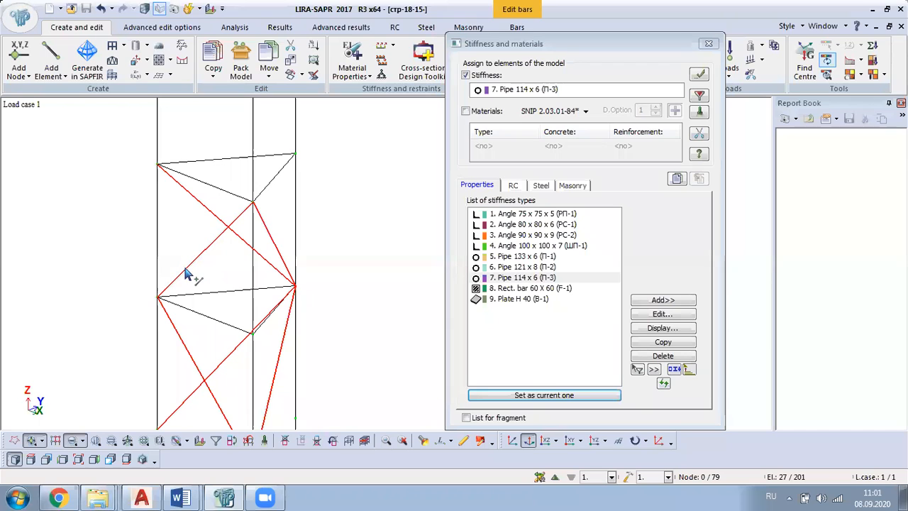
drag(263, 293, 81, 257)
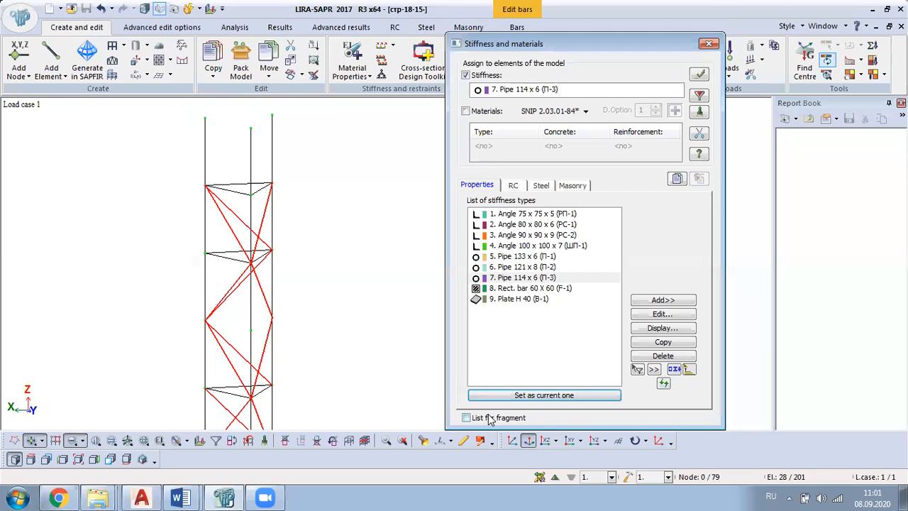
drag(298, 310, 324, 287)
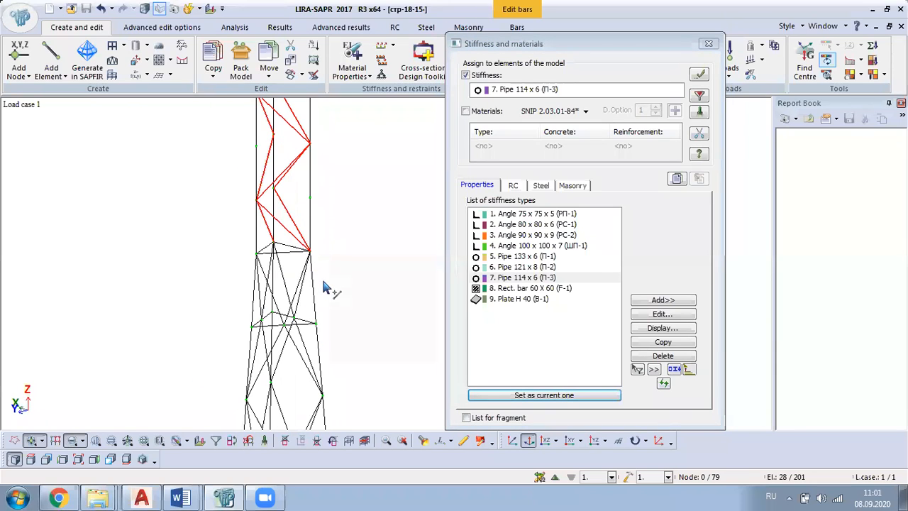
click(515, 447)
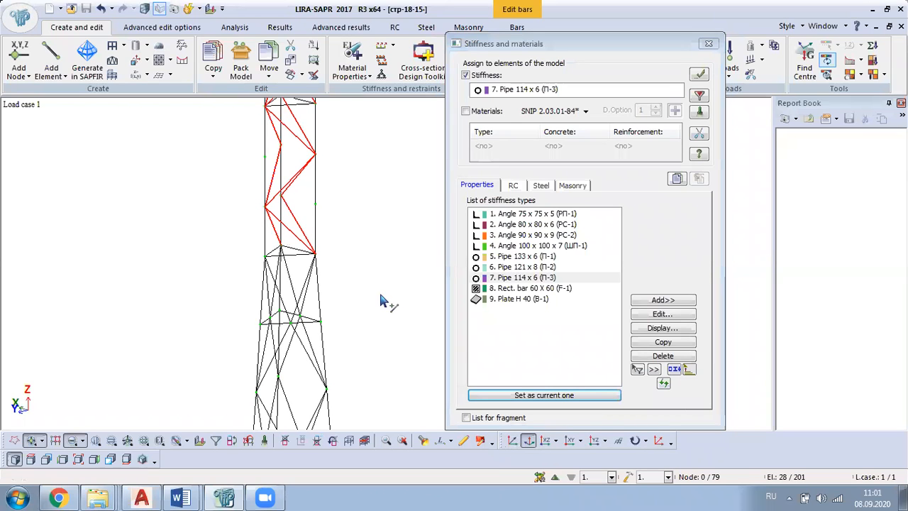
middle_drag(328, 310, 339, 211)
middle_drag(337, 266, 337, 189)
middle_drag(339, 339, 378, 289)
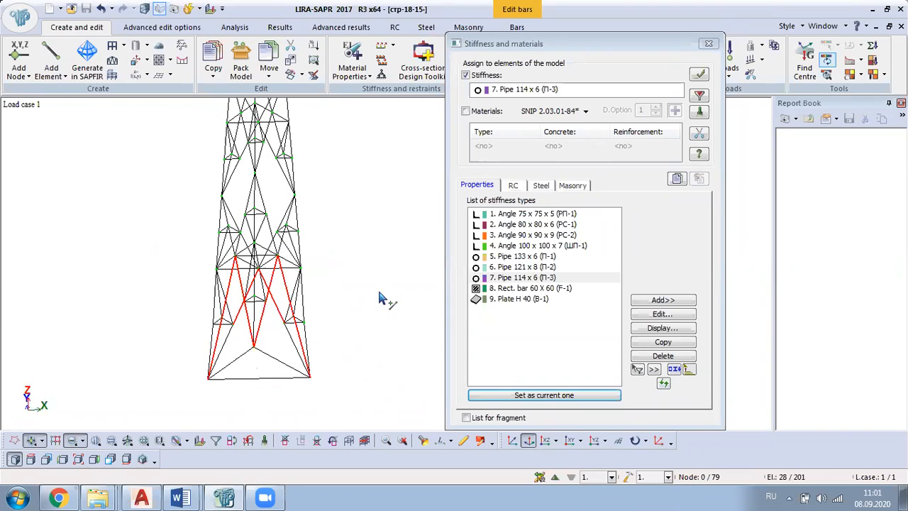
Step: Make Angle 80 x 80 x 6 (РС-1) the current stiffness and РС-1 the current steel material, additional parameters and selection limitations
click(551, 224)
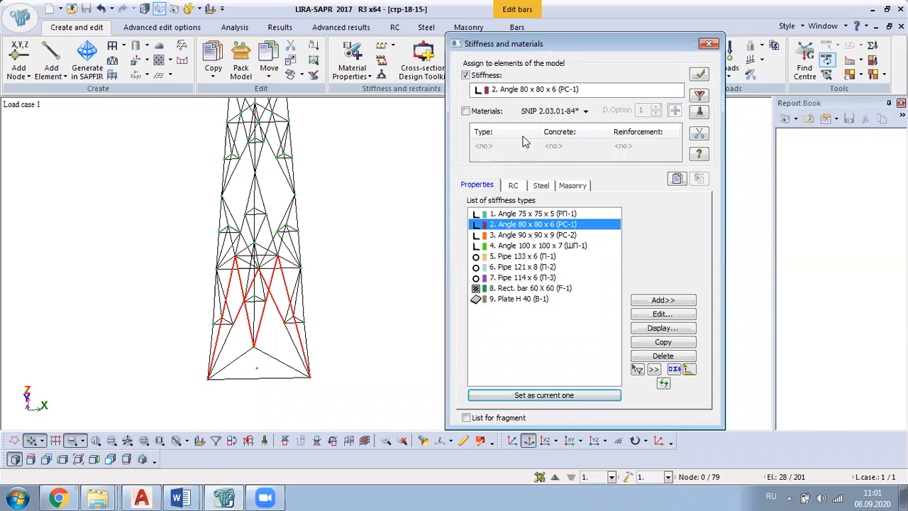
click(542, 186)
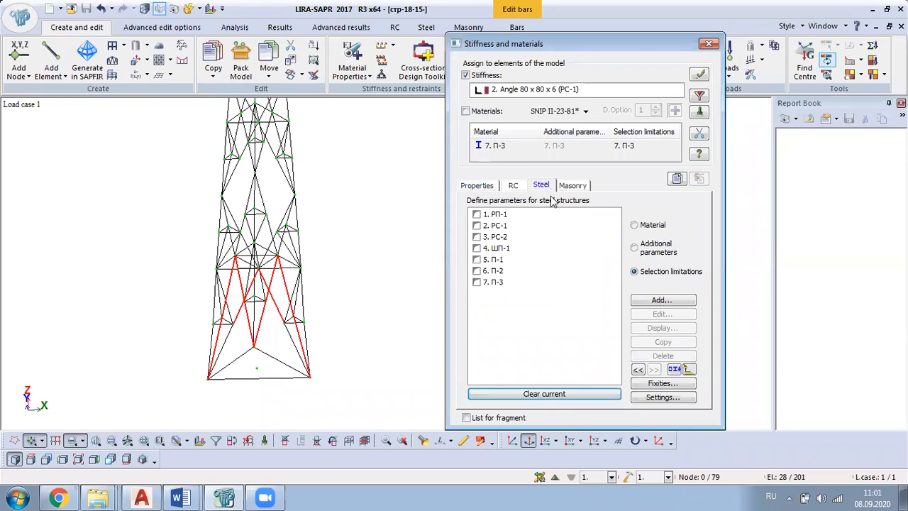
click(633, 226)
click(512, 225)
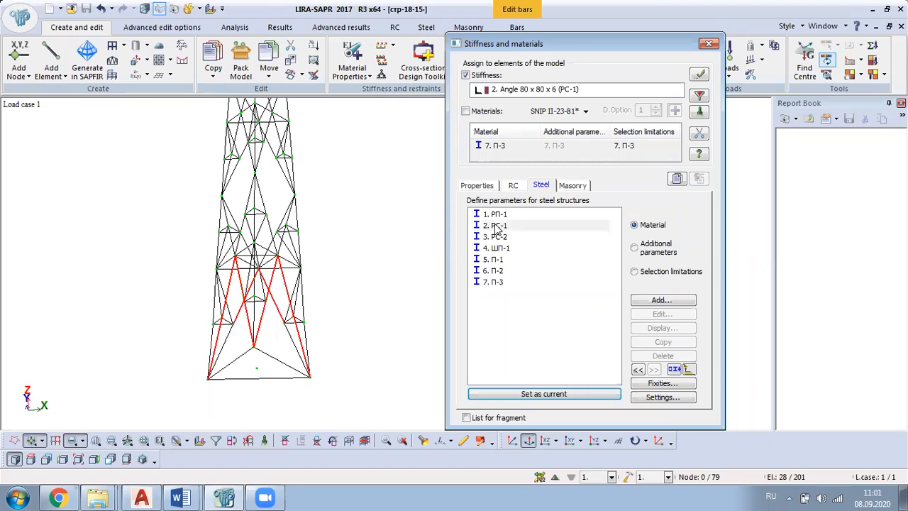
click(635, 248)
click(502, 227)
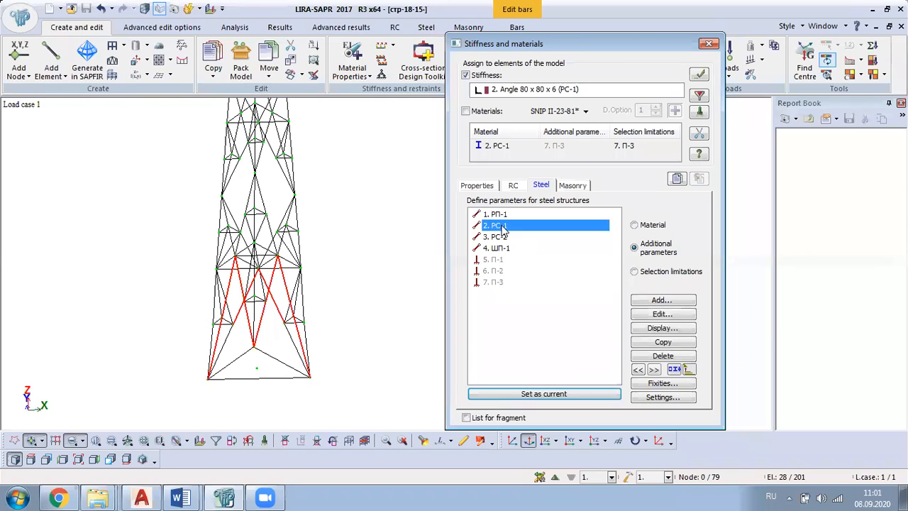
click(655, 272)
click(499, 227)
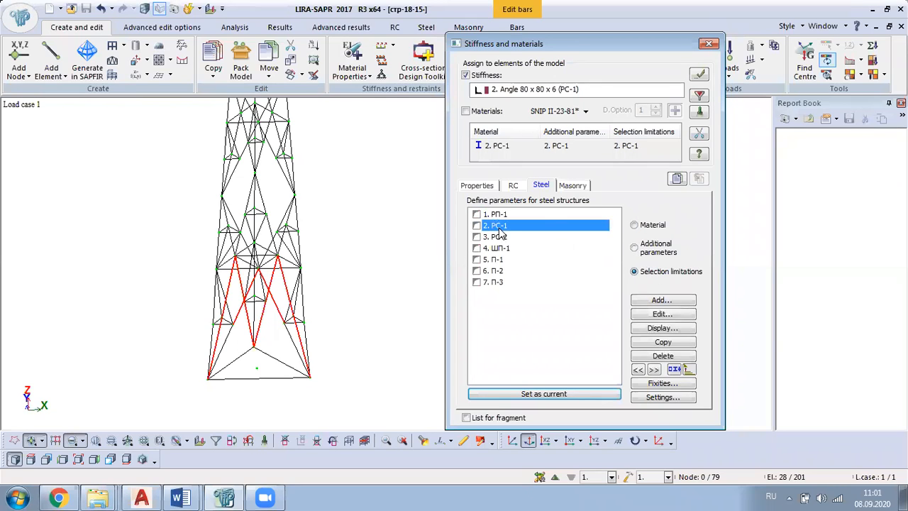
Step: Include the materials and assign the РС-1 properties to the selected braces, accepting 5 design sections
click(482, 111)
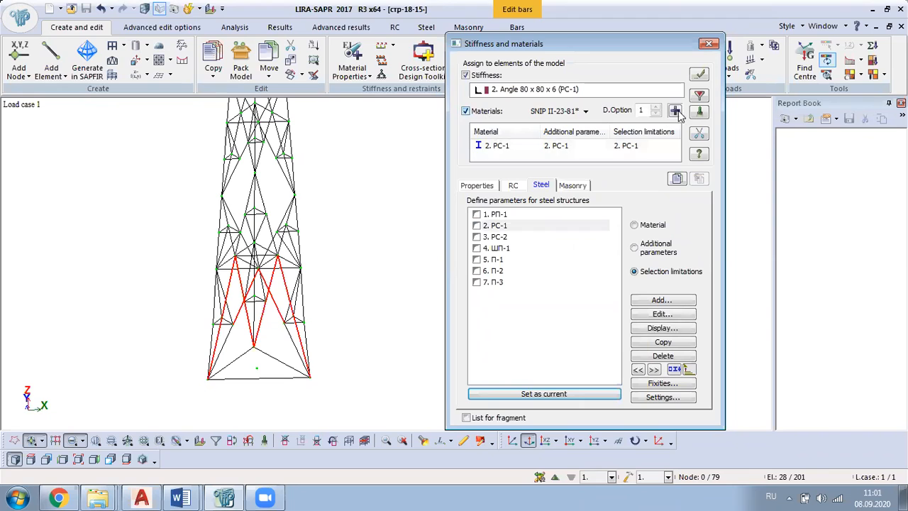
click(698, 74)
click(659, 267)
click(494, 98)
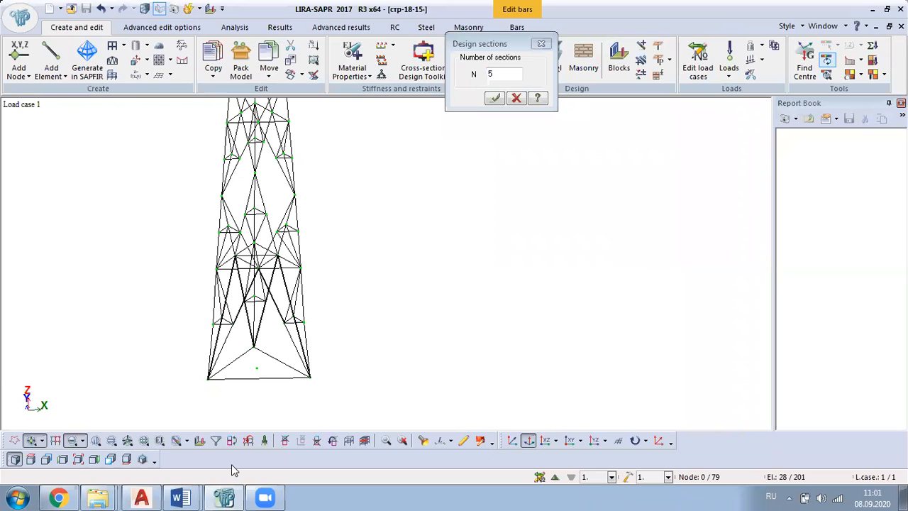
Step: Switch to the AutoCAD tower drawing and examine which diagonals between the lower panels and +16.500 carry the РС-2 mark
click(142, 497)
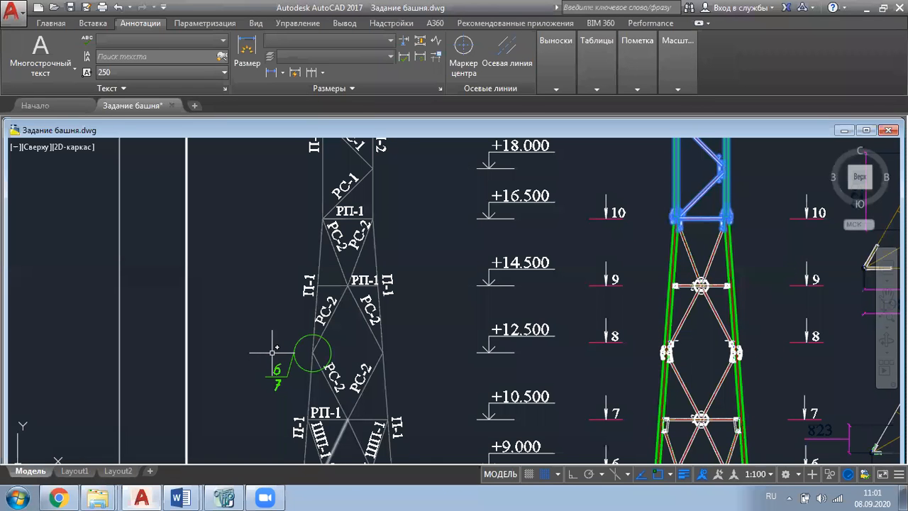
scroll(361, 424, up, 5)
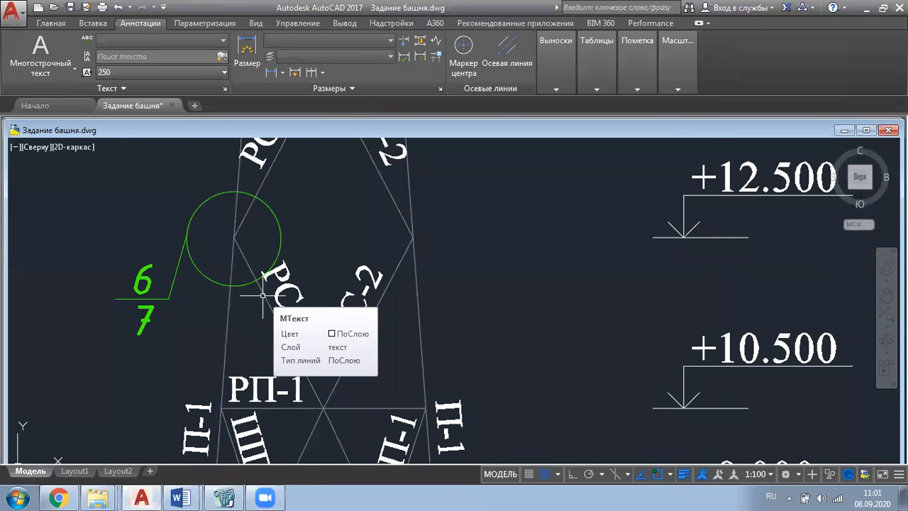
scroll(341, 339, down, 6)
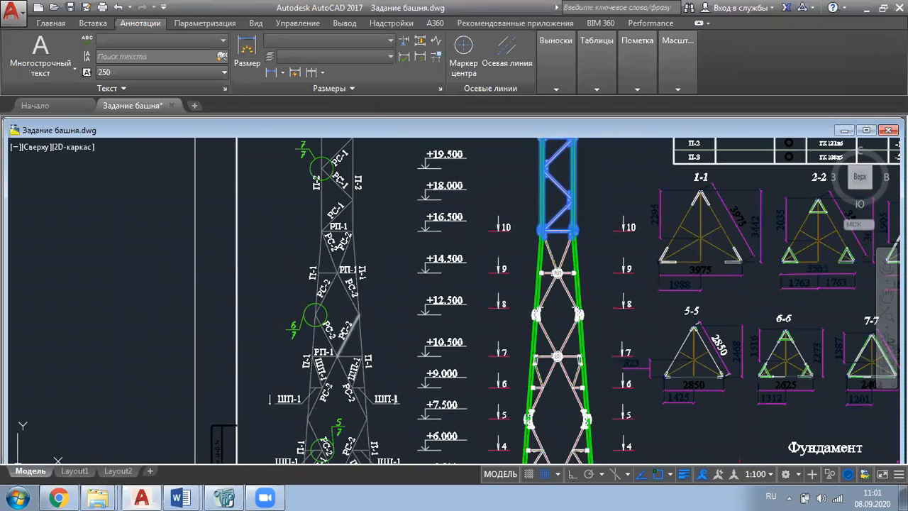
scroll(341, 330, up, 4)
middle_drag(351, 240, 363, 328)
middle_drag(348, 263, 392, 390)
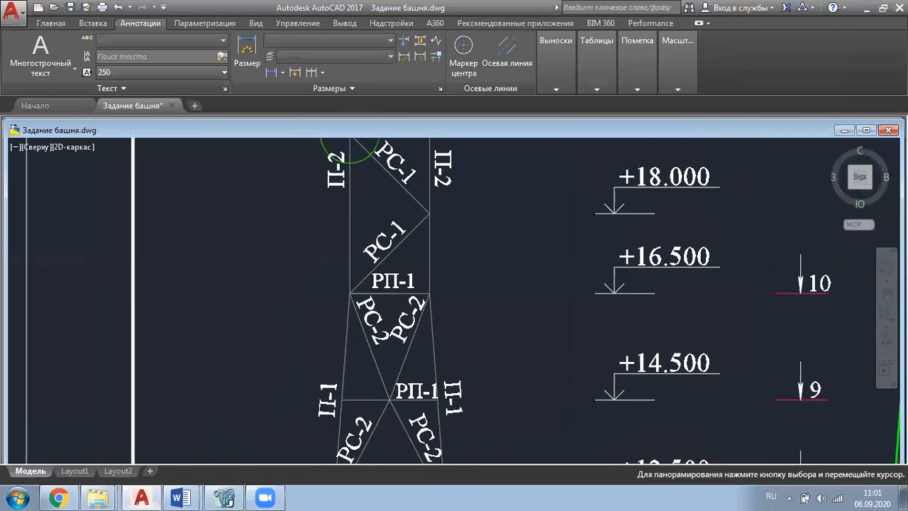
click(418, 355)
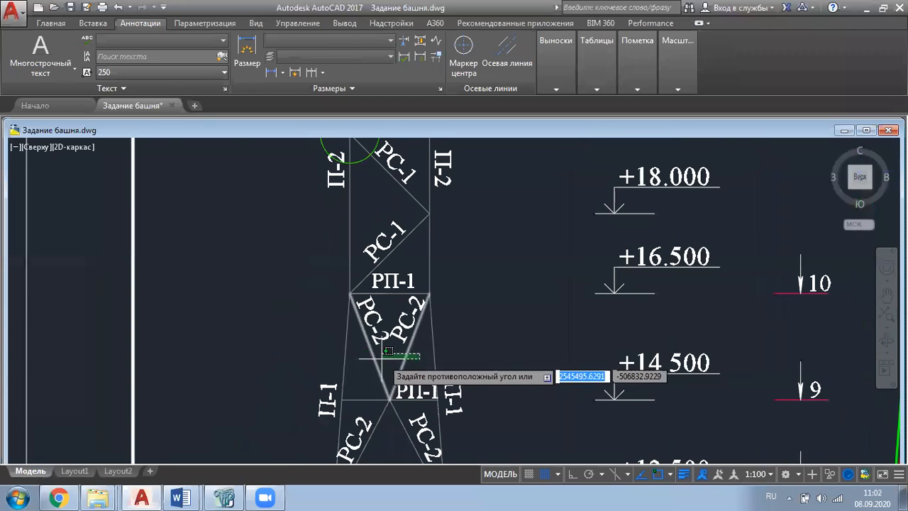
key(Escape)
scroll(419, 352, down, 3)
scroll(358, 260, up, 3)
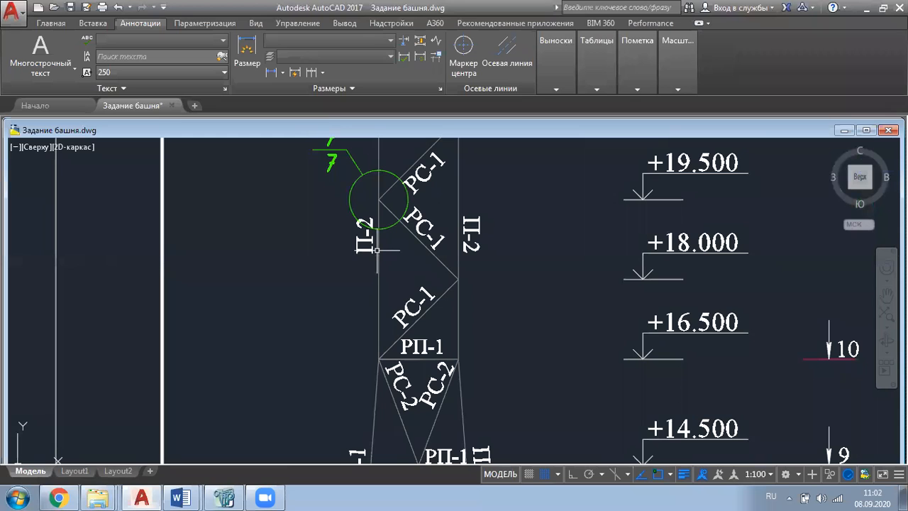
scroll(376, 250, down, 2)
mouse_move(433, 236)
middle_down()
mouse_move(421, 447)
mouse_move(424, 193)
middle_up()
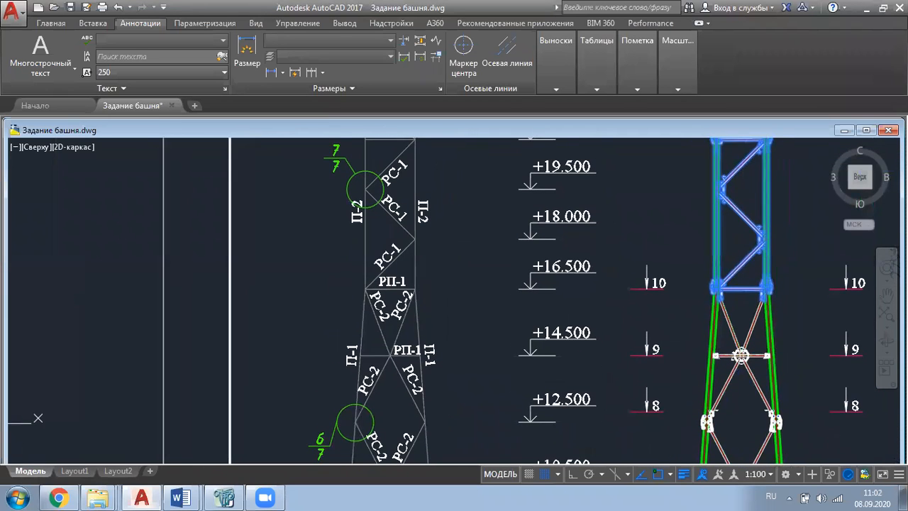
Step: Return to LIRA-SAPR, show the model in the YOZ projection and select the РС-2 diagonals forming the large lower diamond
click(225, 496)
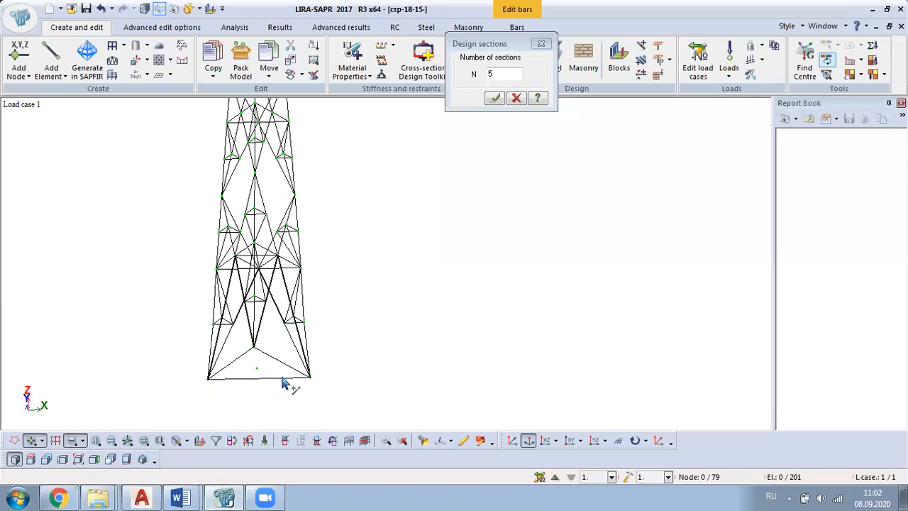
click(545, 440)
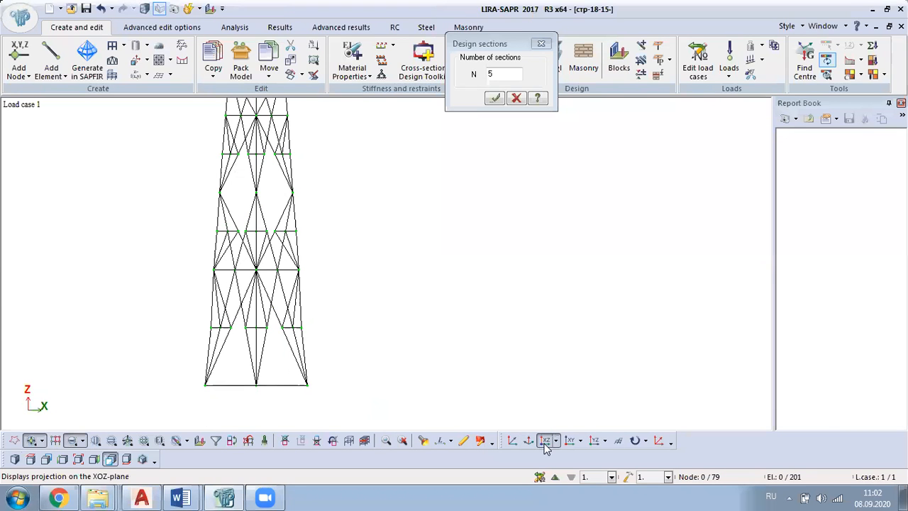
click(569, 440)
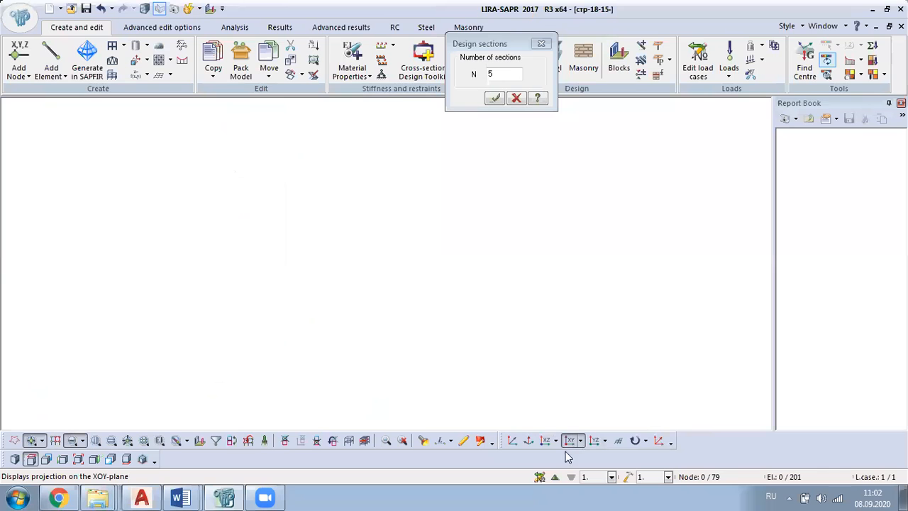
click(590, 441)
middle_drag(290, 252, 359, 368)
scroll(321, 365, up, 2)
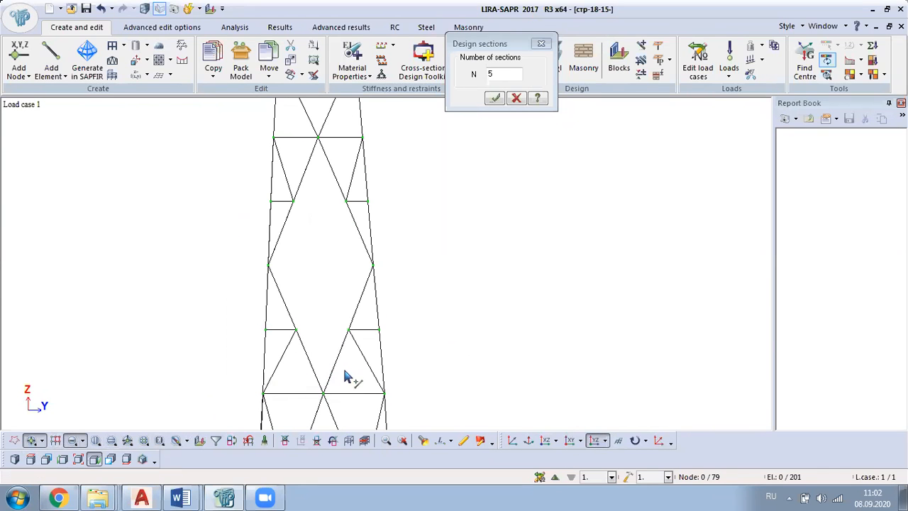
drag(346, 368, 306, 379)
drag(365, 304, 277, 309)
drag(283, 235, 282, 236)
drag(338, 244, 338, 244)
Step: Add the crossing diagonals of the upper tapered panels, up to the start of the straight tower part, to the selection
middle_drag(273, 174, 301, 339)
drag(362, 311, 332, 325)
drag(366, 264, 331, 277)
drag(333, 161, 328, 168)
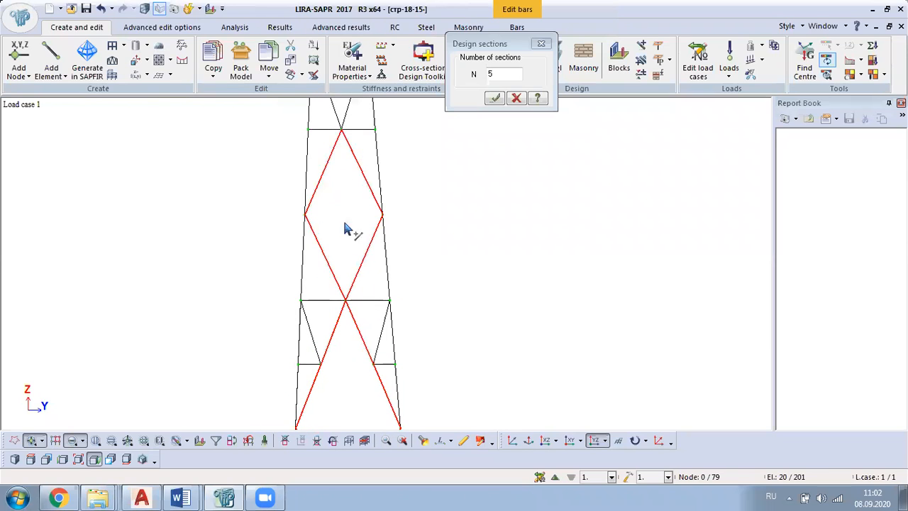
scroll(381, 310, down, 4)
scroll(374, 277, up, 1)
scroll(370, 209, up, 1)
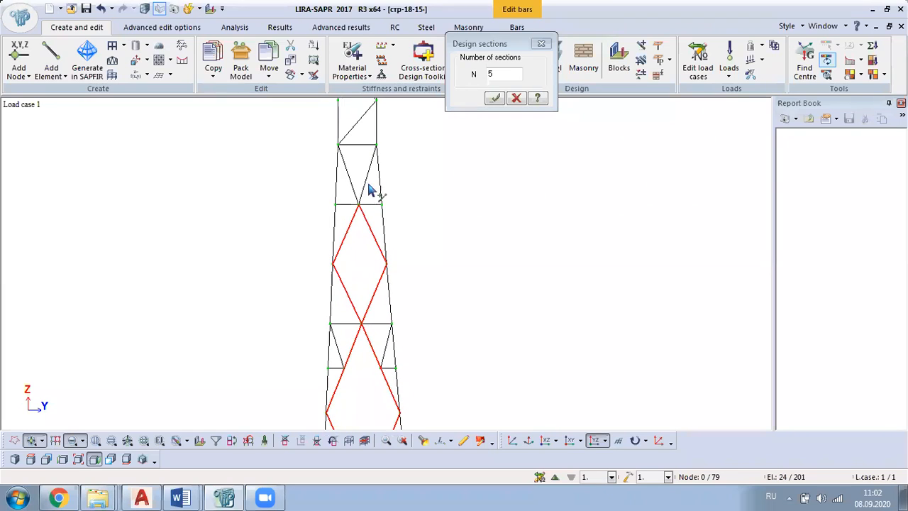
drag(348, 187, 342, 189)
scroll(366, 241, down, 4)
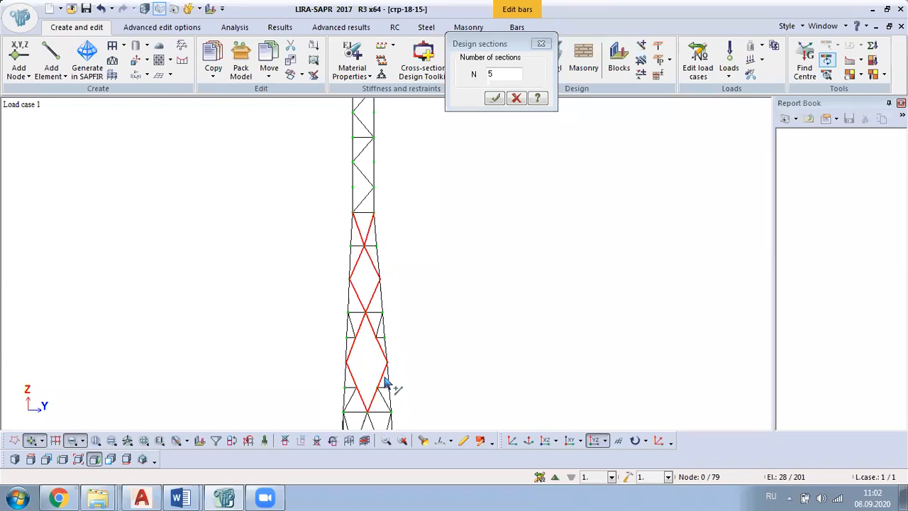
middle_drag(383, 378, 351, 279)
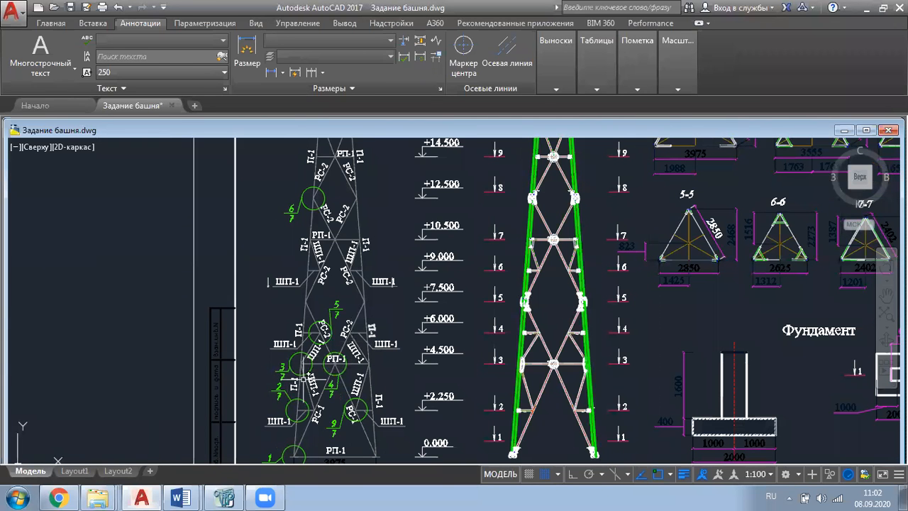
Step: Compare the selected diagonals with the РС-2 marks on the AutoCAD tower drawing
scroll(364, 239, down, 3)
scroll(367, 246, up, 6)
scroll(369, 254, down, 2)
middle_drag(347, 350, 355, 303)
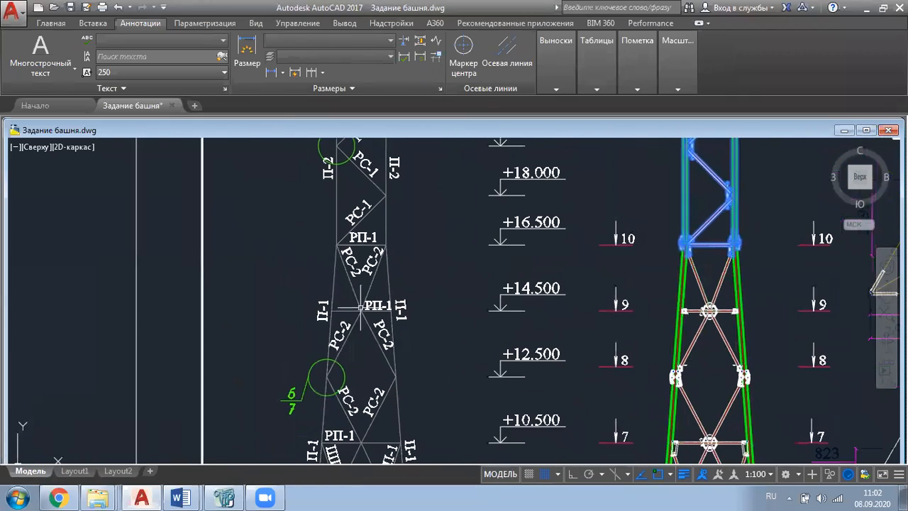
Step: Back in LIRA-SAPR, turn the model to a 3D view and add the unselected diagonals of the large diamond on the remaining face
key(alt+Tab)
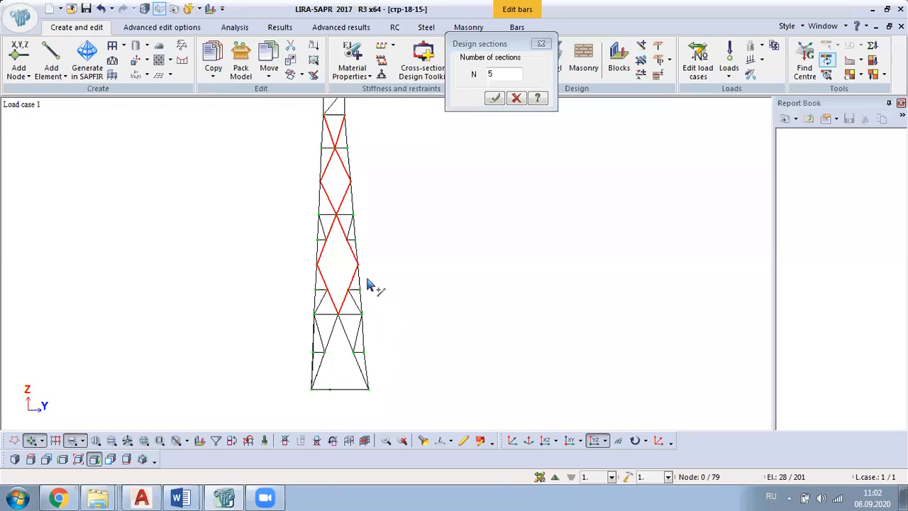
scroll(330, 317, up, 1)
middle_drag(331, 317, 312, 379)
right_drag(323, 369, 389, 401)
scroll(299, 390, up, 6)
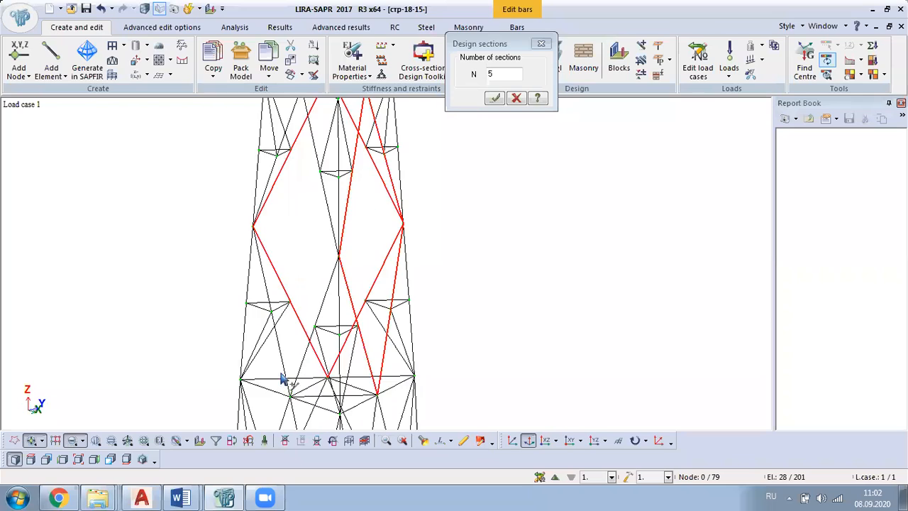
right_drag(286, 379, 327, 239)
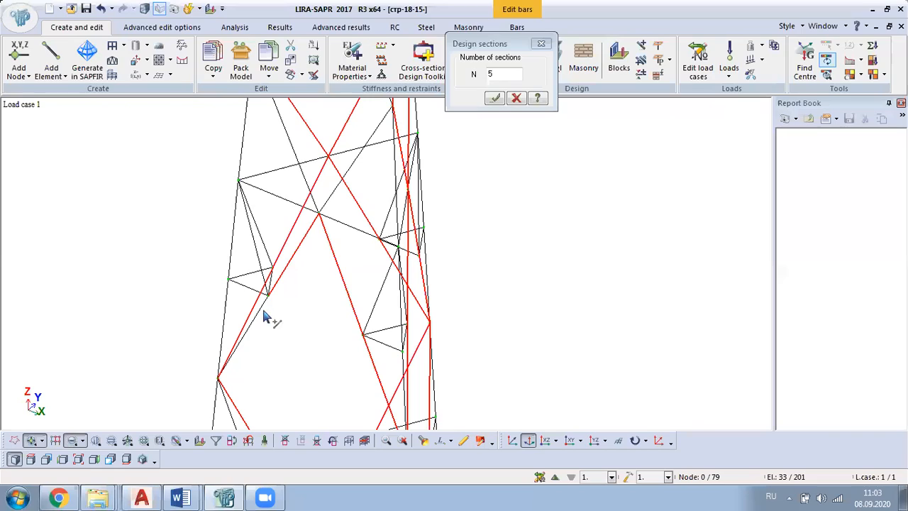
right_drag(258, 324, 301, 344)
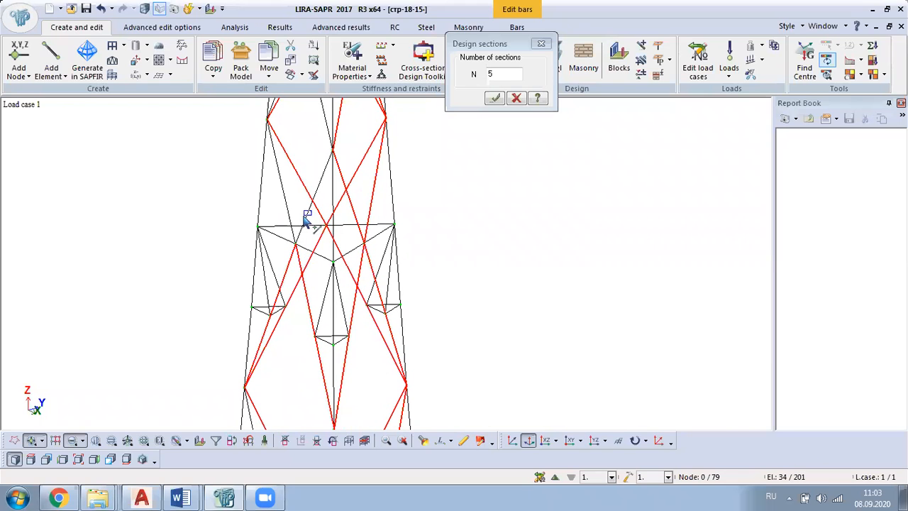
Step: Add the missing diagonals of the upper tapered panels on the remaining face and check the selection all around
right_drag(335, 298, 406, 304)
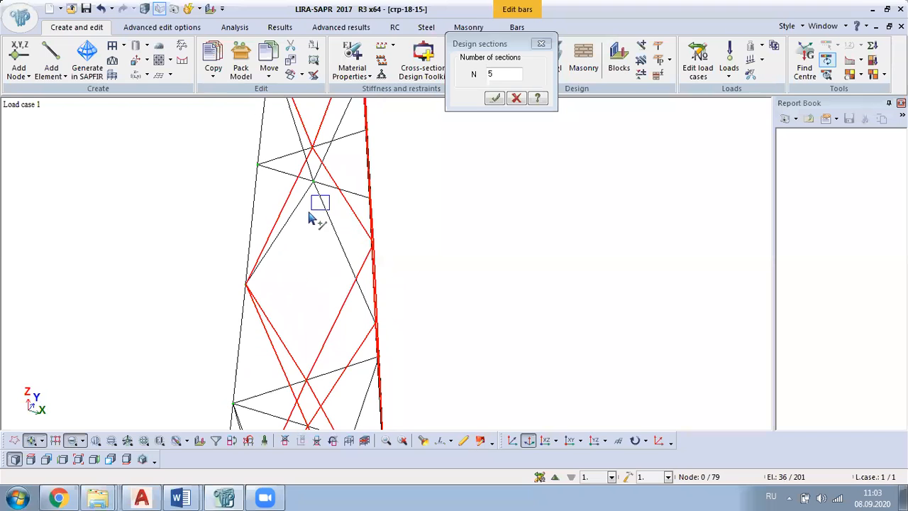
right_drag(301, 224, 309, 204)
scroll(315, 200, up, 5)
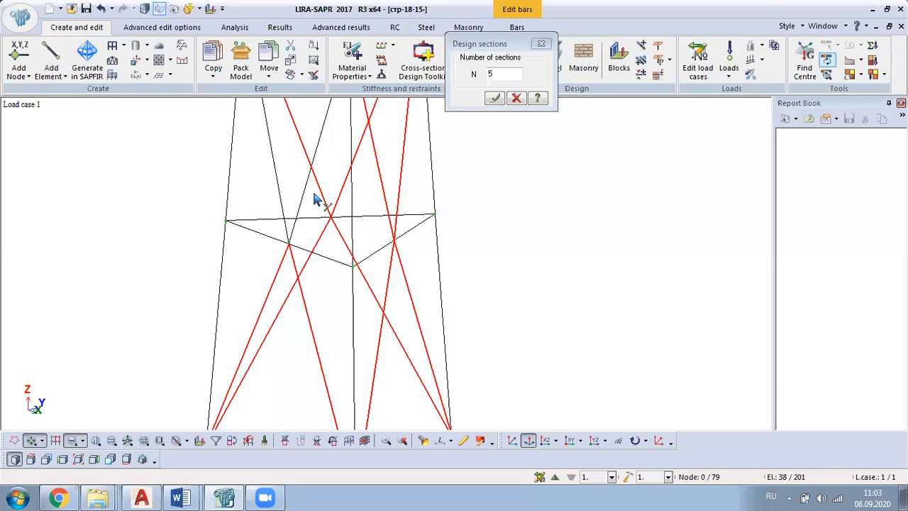
scroll(262, 207, down, 5)
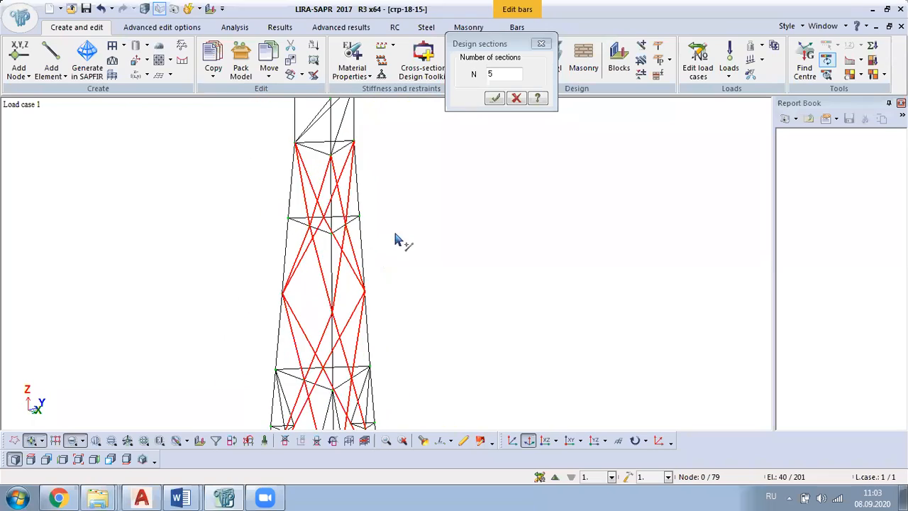
right_drag(480, 277, 454, 307)
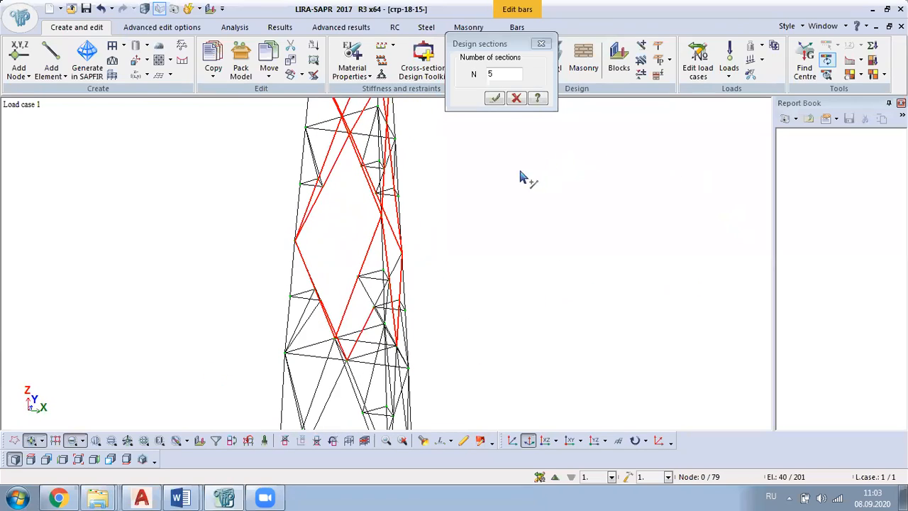
middle_drag(520, 171, 465, 256)
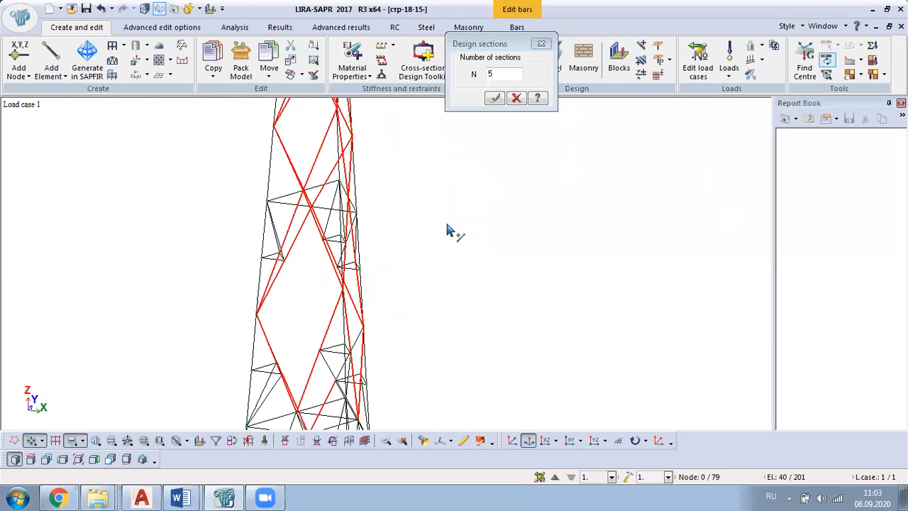
Step: Make Angle 90 x 90 x 9 (РС-2) the current stiffness and РС-2 the current steel selection limitations, additional parameters and material
click(515, 99)
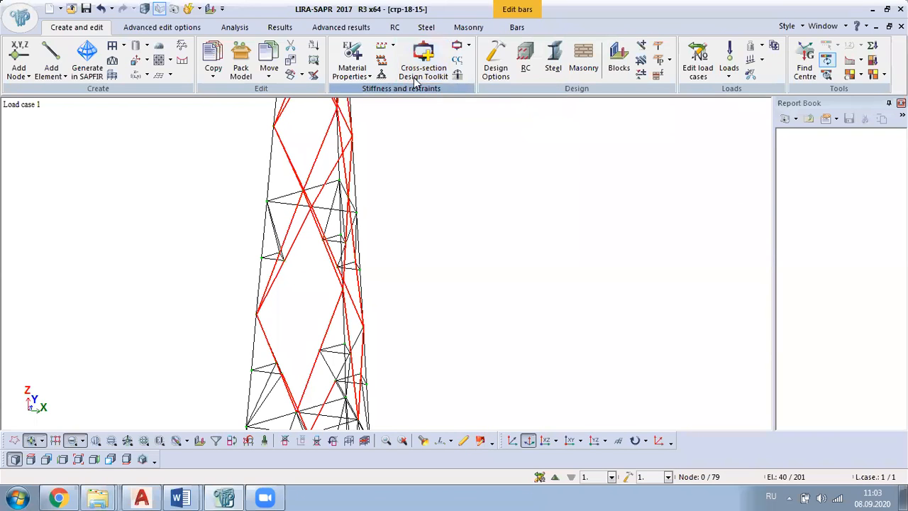
click(360, 59)
click(561, 235)
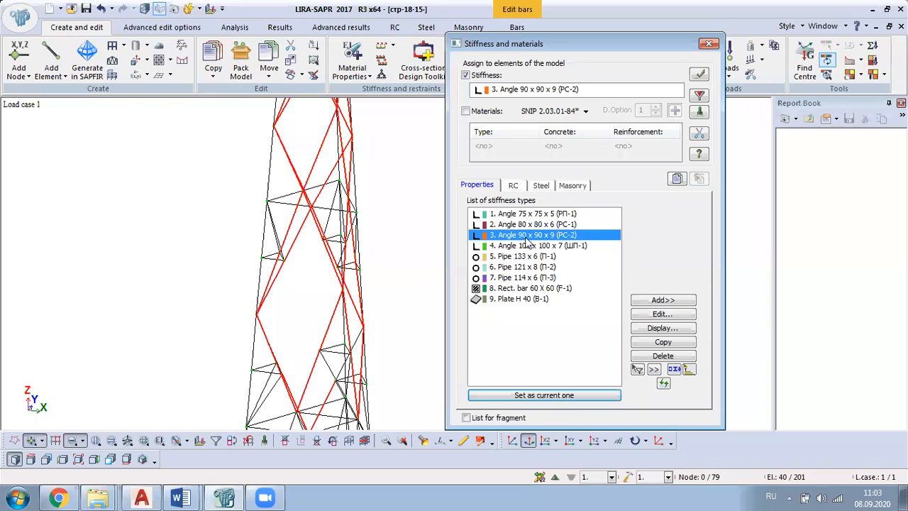
click(541, 186)
click(498, 238)
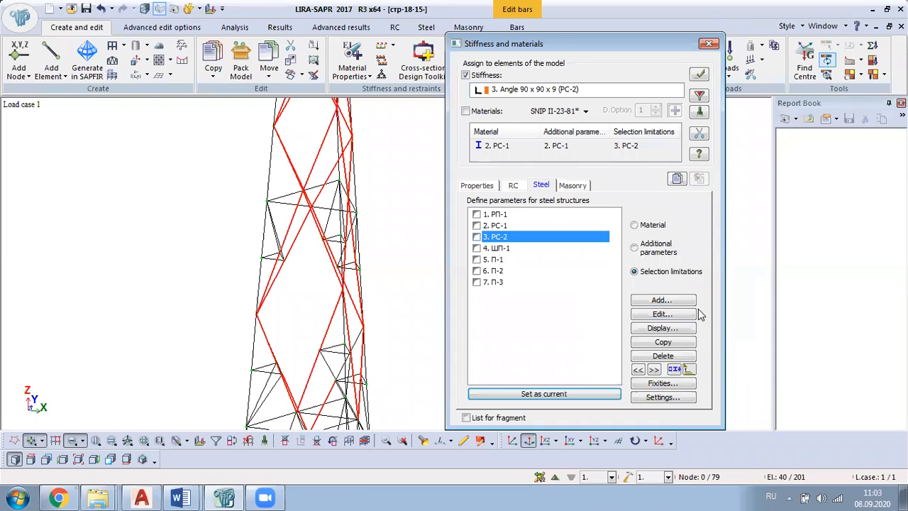
mouse_move(588, 243)
click(635, 248)
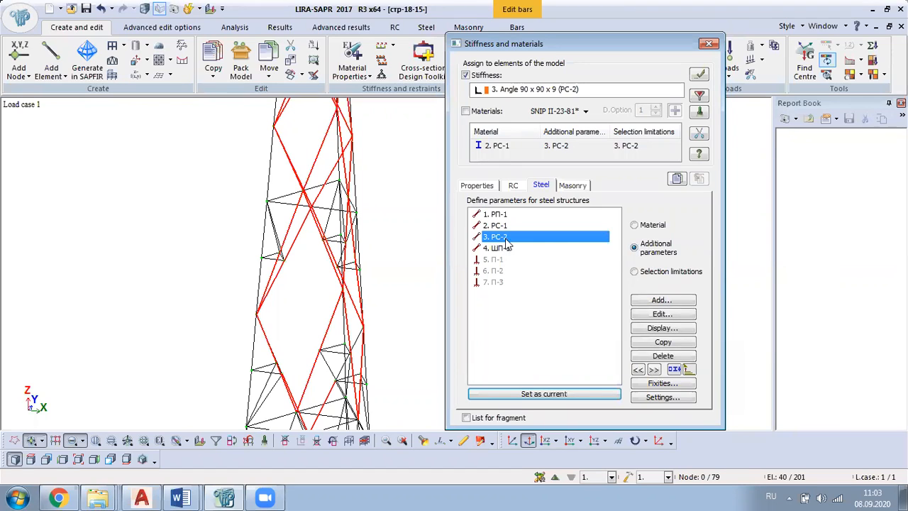
click(633, 225)
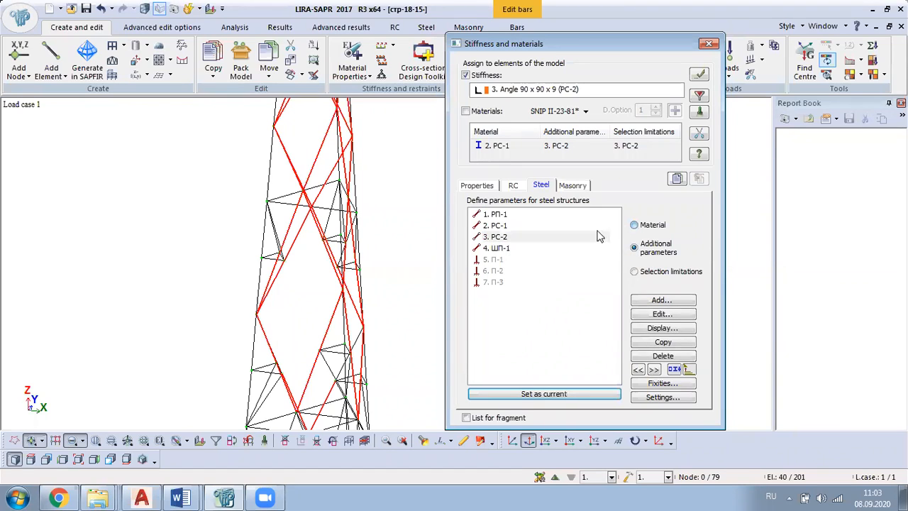
click(500, 237)
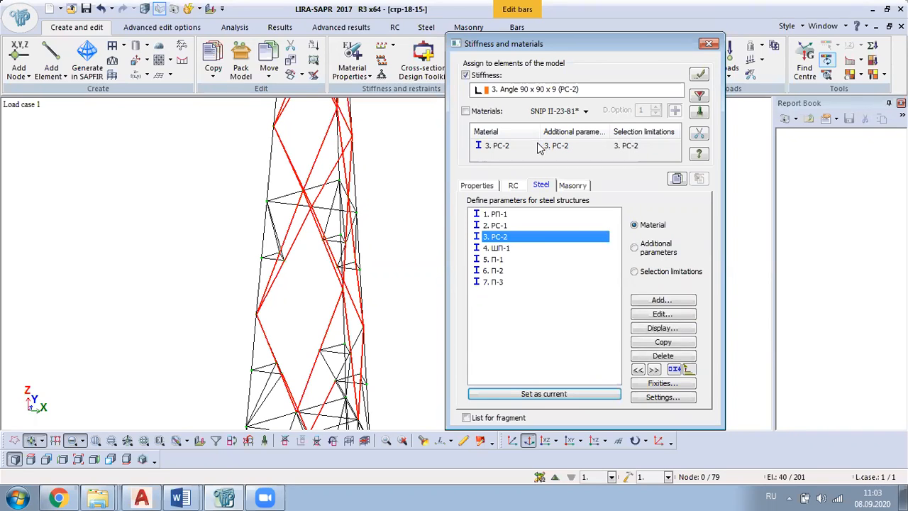
Step: Include the materials, assign the РС-2 properties to the selected diagonals with 5 design sections, and save the model
click(488, 111)
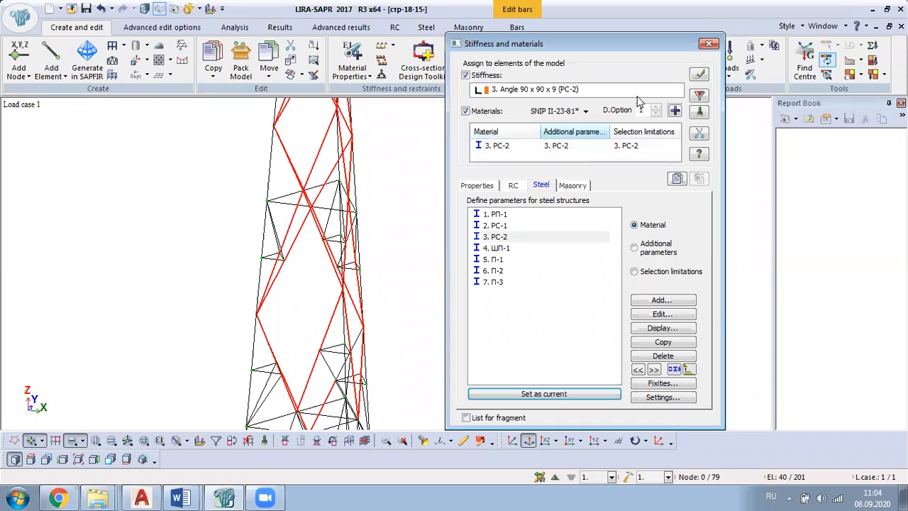
click(699, 74)
click(655, 266)
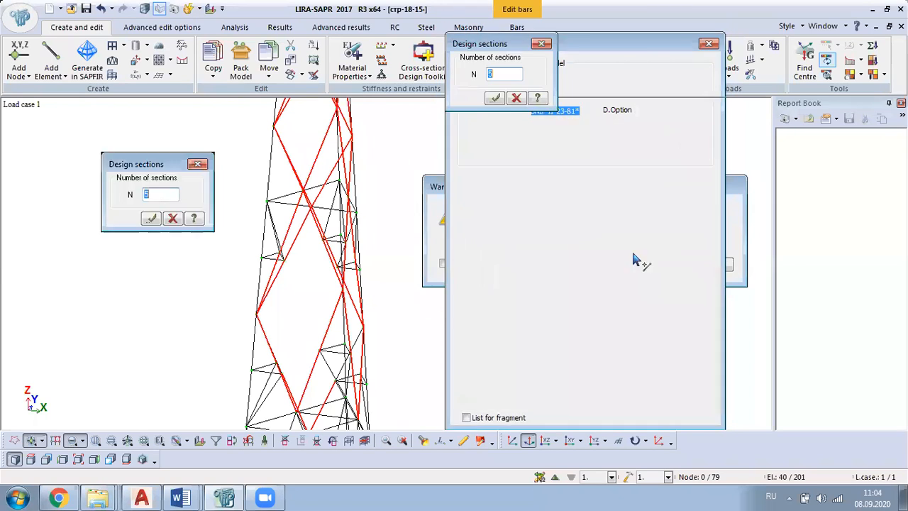
click(494, 100)
middle_drag(507, 324, 411, 304)
click(86, 9)
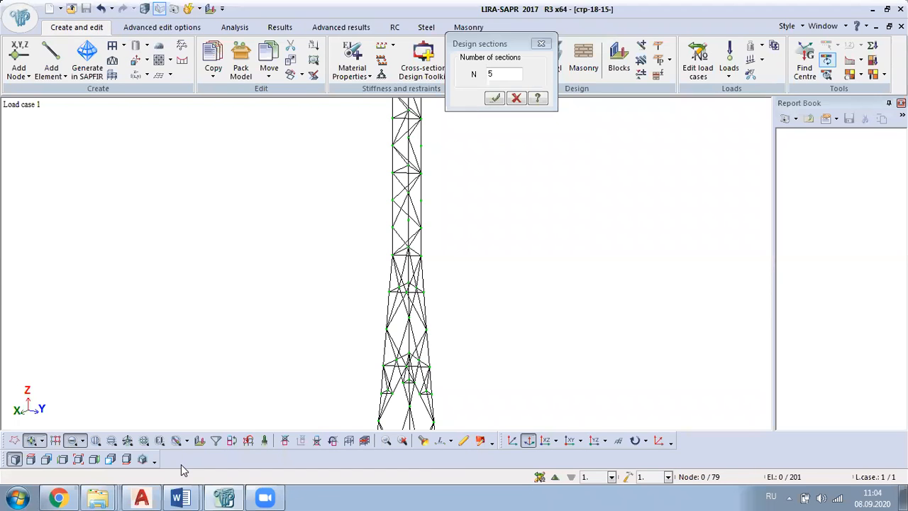
Step: Switch to the AutoCAD drawing and review the bar marks along the tapered part of the tower between +2.250 and +16.500
key(alt+Tab)
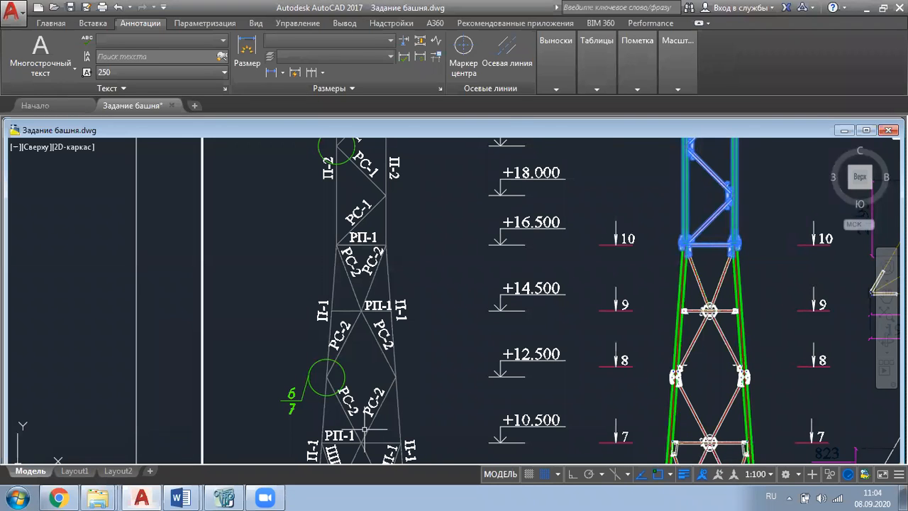
scroll(256, 317, down, 2)
scroll(318, 351, up, 3)
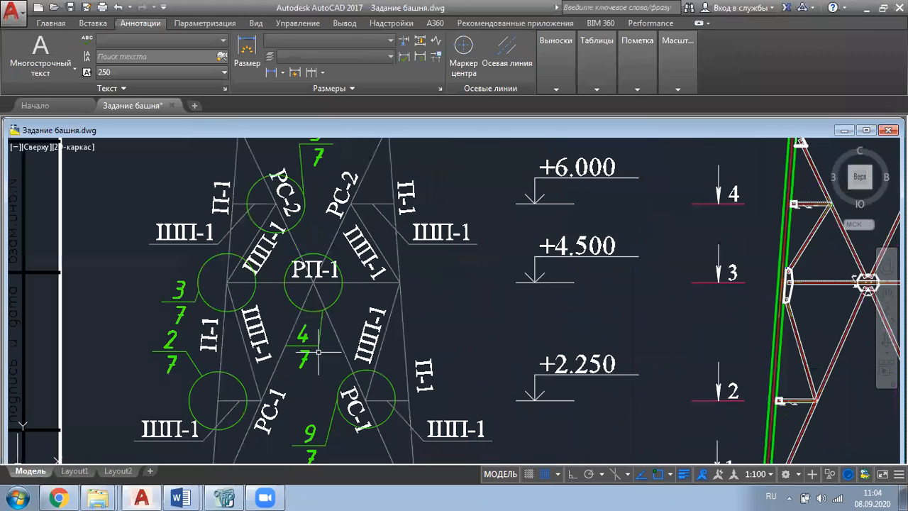
scroll(318, 350, down, 2)
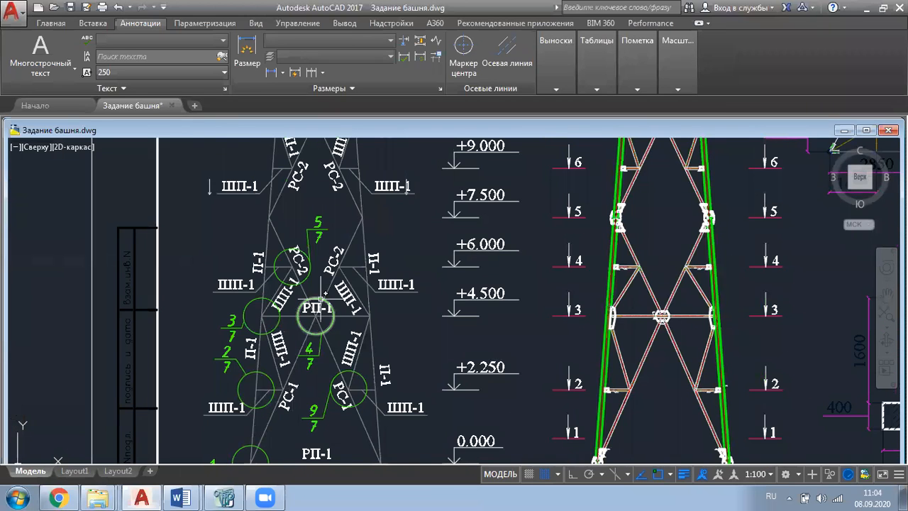
middle_drag(319, 306, 327, 427)
middle_drag(338, 254, 356, 387)
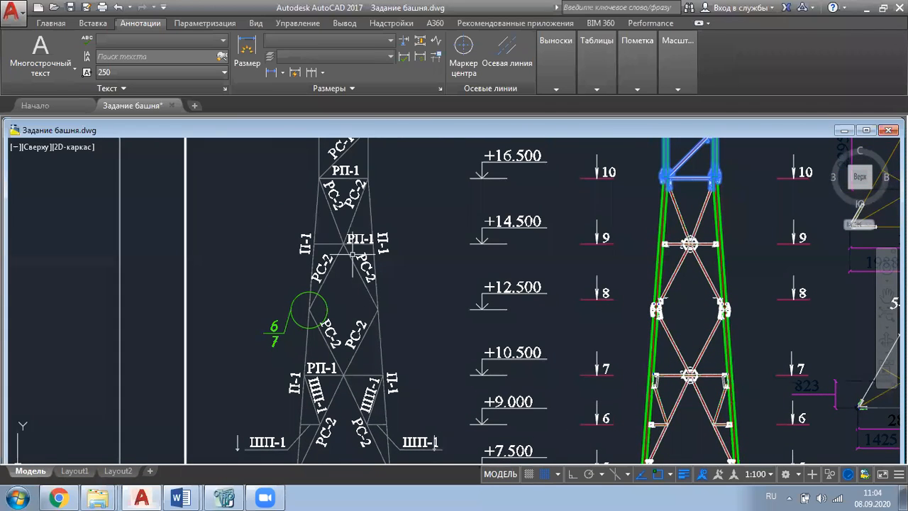
mouse_move(352, 254)
middle_down()
mouse_move(360, 397)
mouse_move(363, 264)
middle_up()
middle_drag(355, 386, 358, 278)
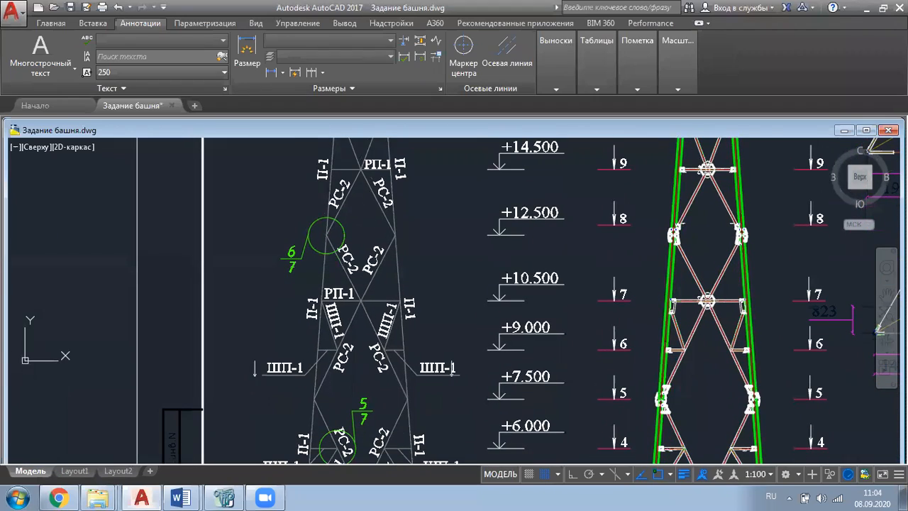
middle_drag(363, 332, 427, 246)
Step: Examine where the ШП-1 bars lie on the elevation: the short horizontals and struts around levels +2.250, +6.000 and +9.000
scroll(357, 283, up, 5)
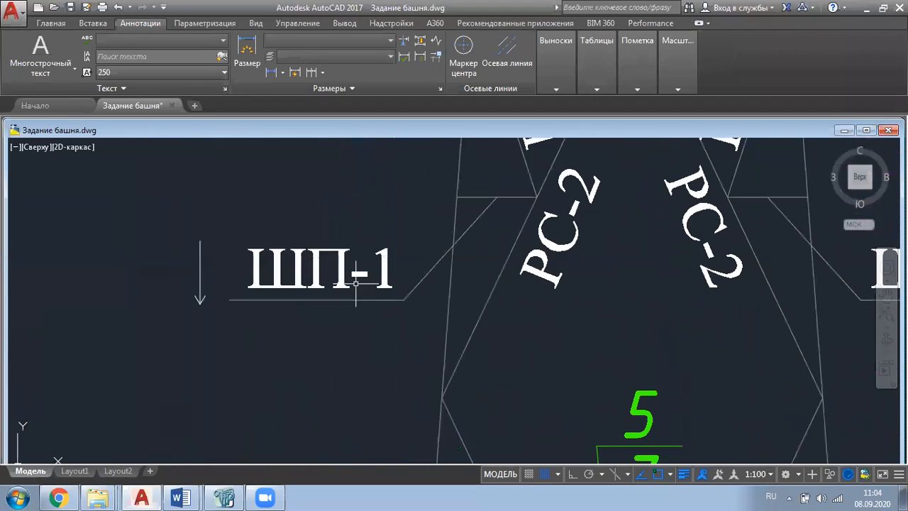
scroll(295, 282, down, 5)
scroll(323, 269, up, 5)
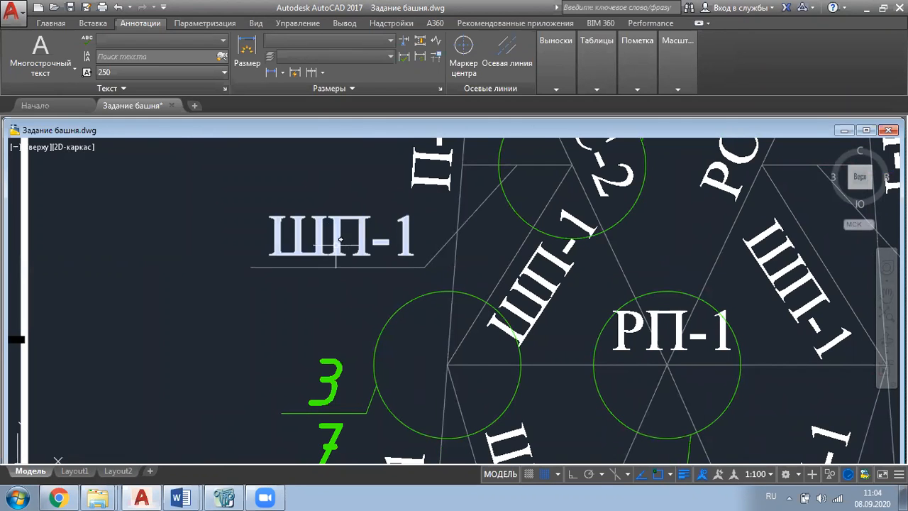
scroll(368, 280, down, 2)
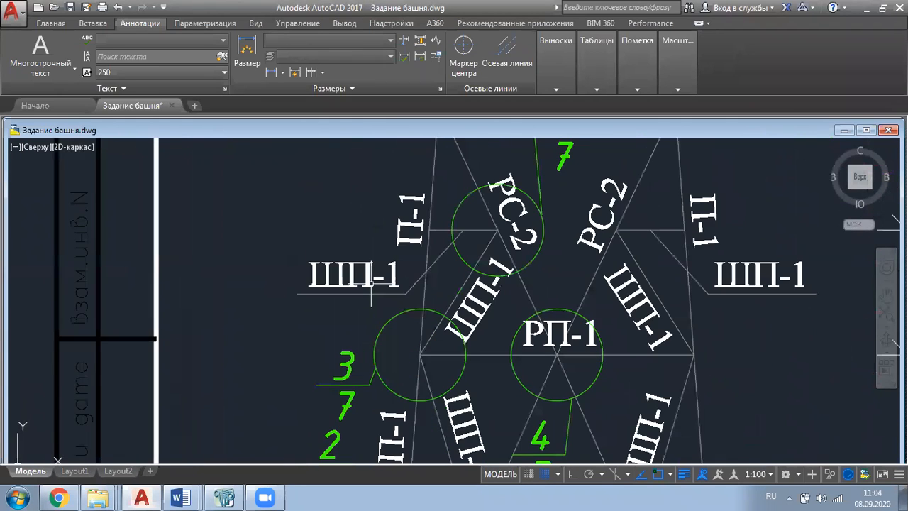
scroll(370, 280, down, 5)
scroll(396, 323, up, 6)
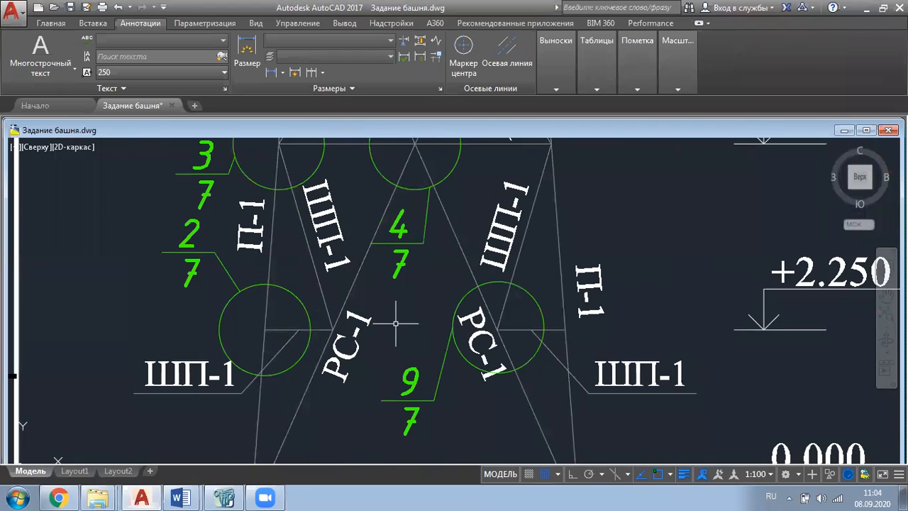
scroll(396, 324, down, 2)
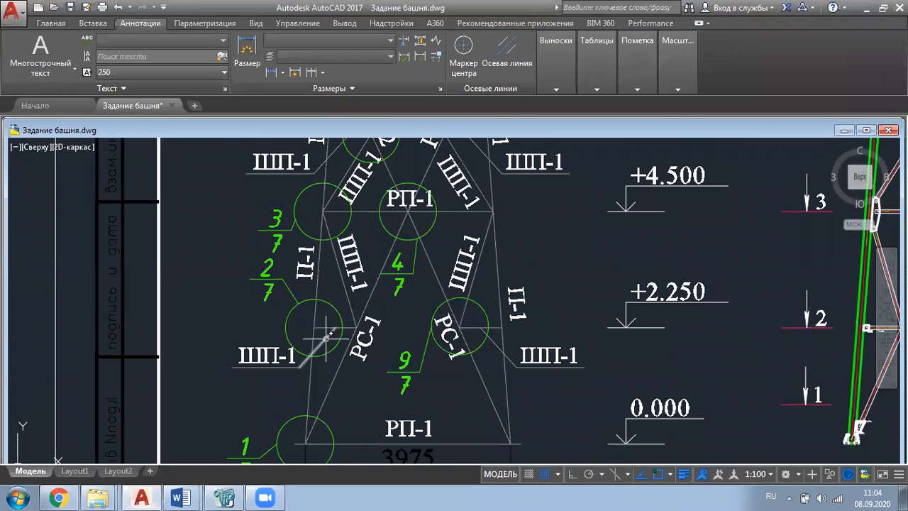
scroll(335, 346, down, 2)
middle_drag(471, 322, 471, 380)
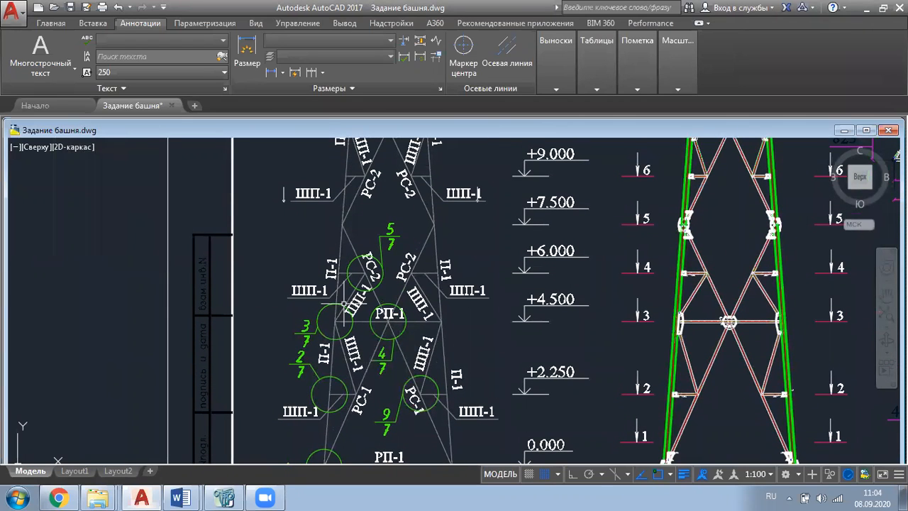
middle_drag(360, 272, 372, 360)
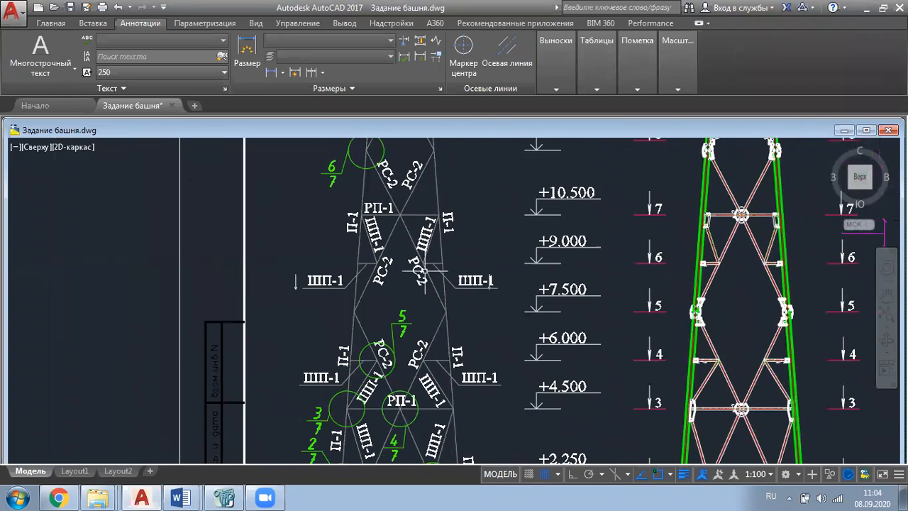
middle_drag(391, 240, 400, 401)
middle_drag(442, 245, 443, 402)
mouse_move(429, 287)
middle_down()
mouse_move(429, 348)
mouse_move(434, 276)
middle_up()
scroll(429, 352, down, 2)
middle_drag(448, 336, 449, 243)
middle_drag(437, 355, 443, 249)
middle_drag(433, 323, 438, 288)
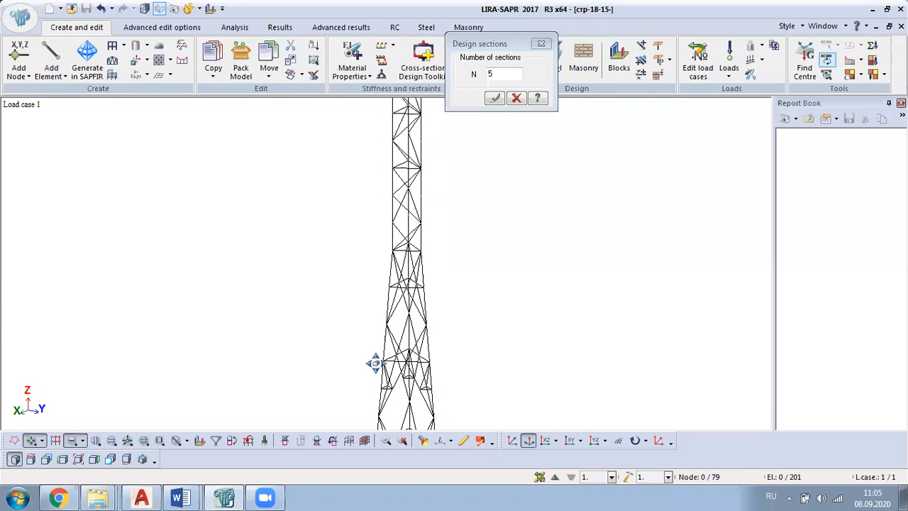
Step: Switch to LIRA-SAPR, project the model onto the YOZ plane and select the ШП-1 struts and short horizontals of the panel below +4.500
middle_drag(375, 363, 532, 387)
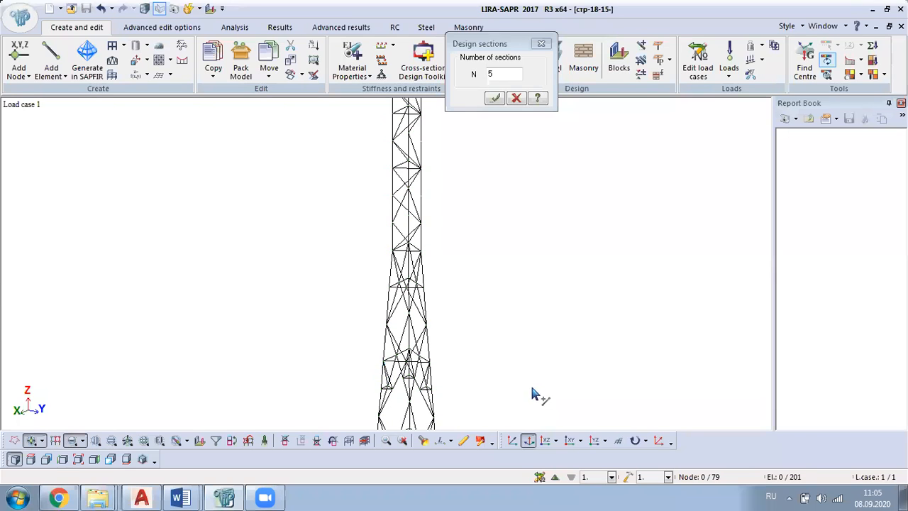
click(545, 441)
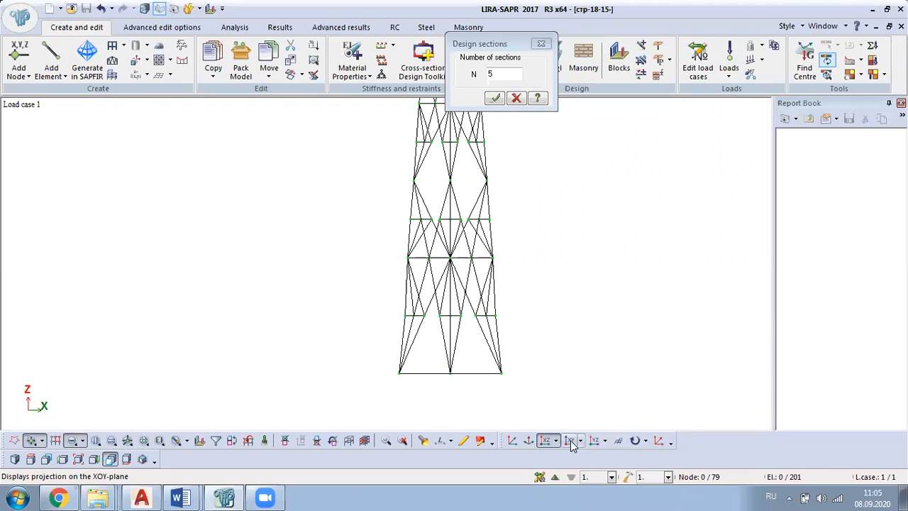
click(570, 440)
click(590, 441)
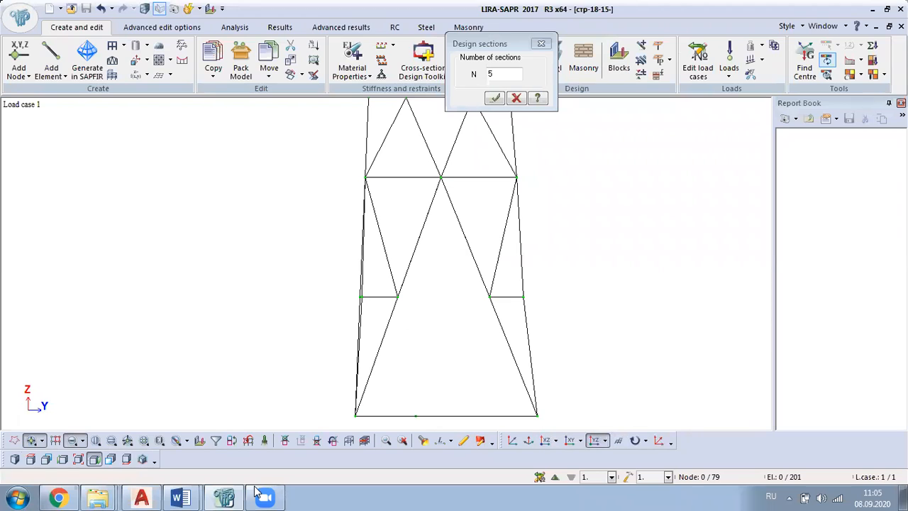
drag(395, 236, 376, 319)
drag(525, 229, 509, 311)
Step: Add the ШП-1 struts and short horizontals at levels +6.000 and +9.000 on both sides to the selection
middle_drag(489, 189, 480, 317)
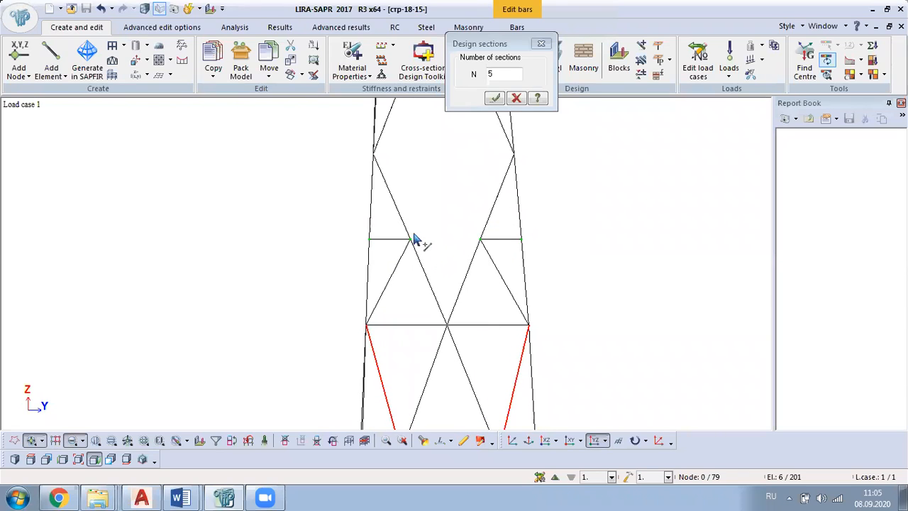
drag(399, 237, 393, 284)
drag(502, 228, 487, 280)
scroll(480, 284, down, 2)
middle_drag(454, 134, 437, 304)
scroll(412, 299, up, 1)
scroll(410, 303, up, 1)
drag(423, 248, 407, 314)
drag(522, 250, 513, 317)
Step: Turn the model to a 3D view and add the unselected ШП-1 struts and horizontals at the corners of the lower panel
scroll(499, 239, down, 1)
middle_drag(499, 239, 457, 168)
scroll(480, 222, down, 5)
scroll(432, 296, up, 4)
right_drag(445, 347, 525, 367)
scroll(491, 341, up, 6)
drag(491, 218, 472, 252)
drag(499, 354, 500, 355)
middle_drag(245, 284, 385, 361)
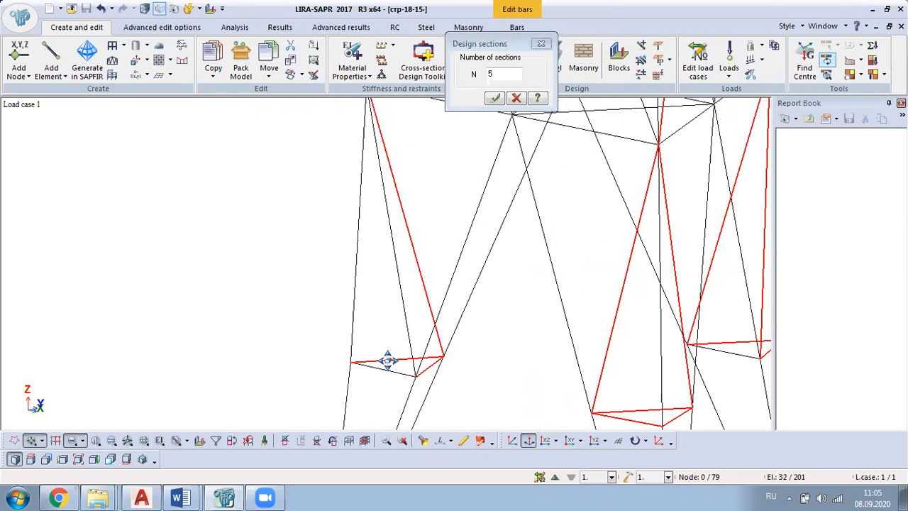
drag(410, 304, 385, 325)
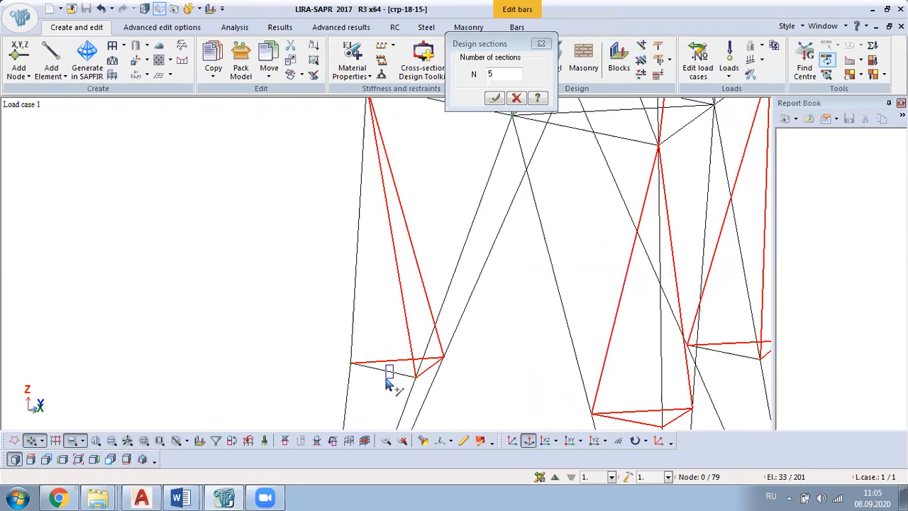
scroll(387, 364, down, 2)
scroll(618, 360, up, 2)
drag(624, 361, 595, 384)
scroll(594, 385, down, 2)
Step: Rotate around the tower and add the missing ШП-1 bars of the corner braces at level +6.000
middle_drag(617, 370, 323, 378)
middle_drag(679, 298, 401, 325)
middle_drag(553, 256, 340, 256)
click(268, 177)
click(526, 199)
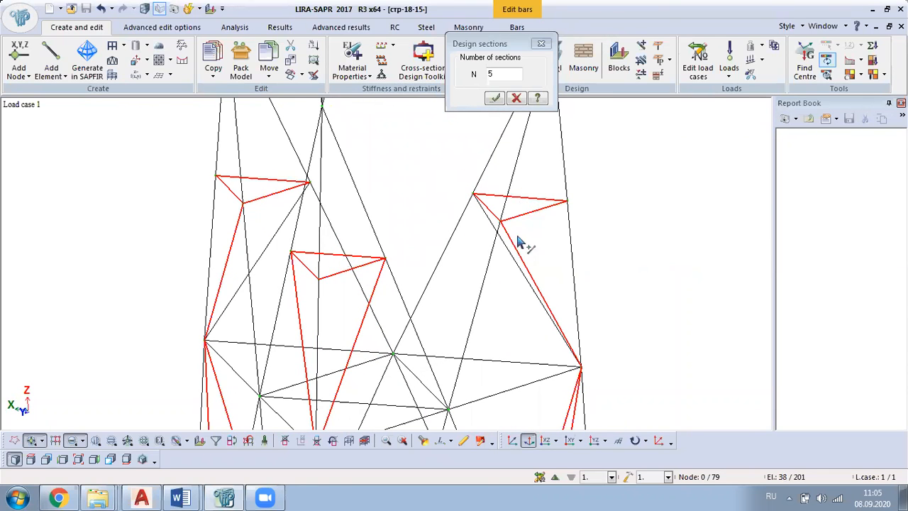
middle_drag(505, 273, 531, 263)
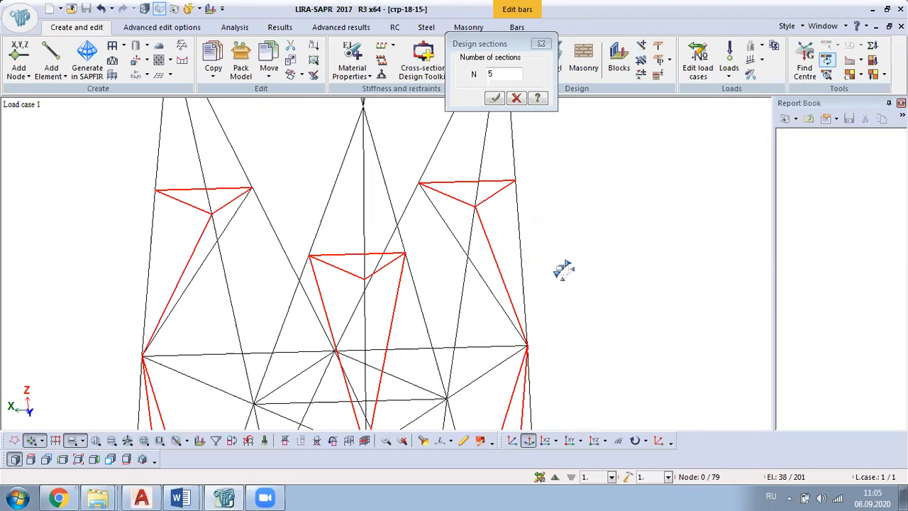
click(452, 225)
middle_drag(442, 239, 431, 262)
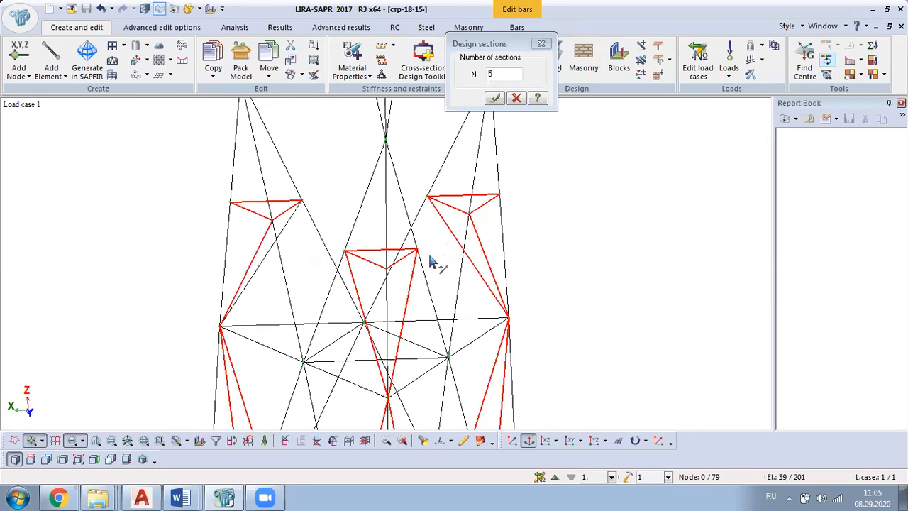
middle_drag(359, 314, 181, 281)
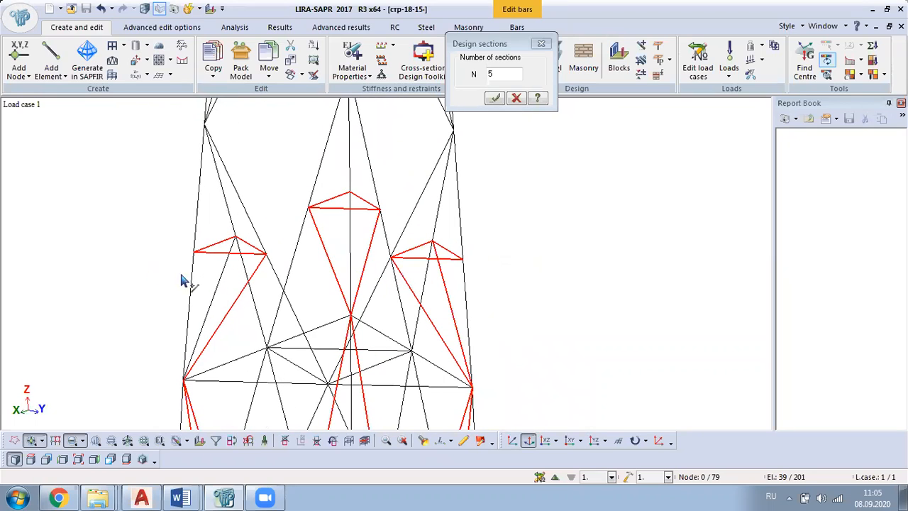
scroll(216, 287, down, 4)
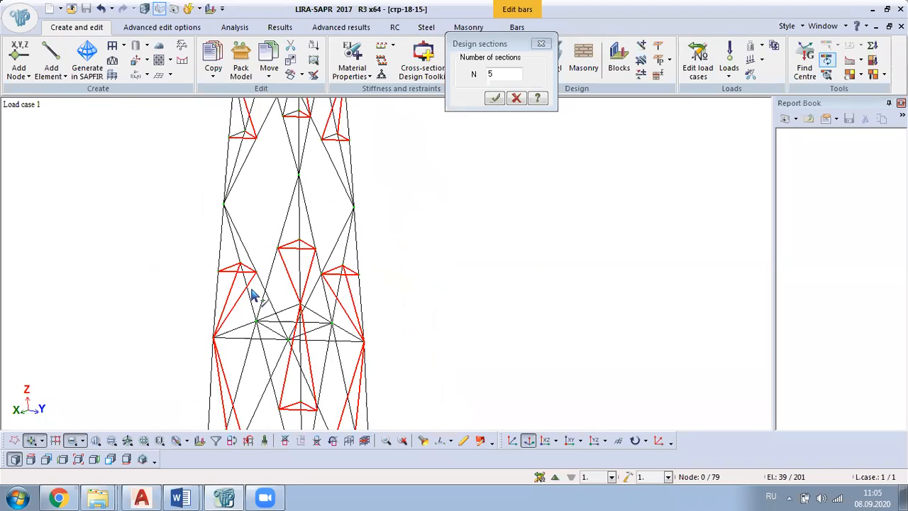
Step: Add the unselected short horizontals of the corner triangles at level +9.000 and check the selection along the tower
middle_drag(255, 297, 523, 296)
middle_drag(413, 263, 408, 302)
middle_drag(348, 259, 320, 245)
middle_drag(332, 210, 376, 202)
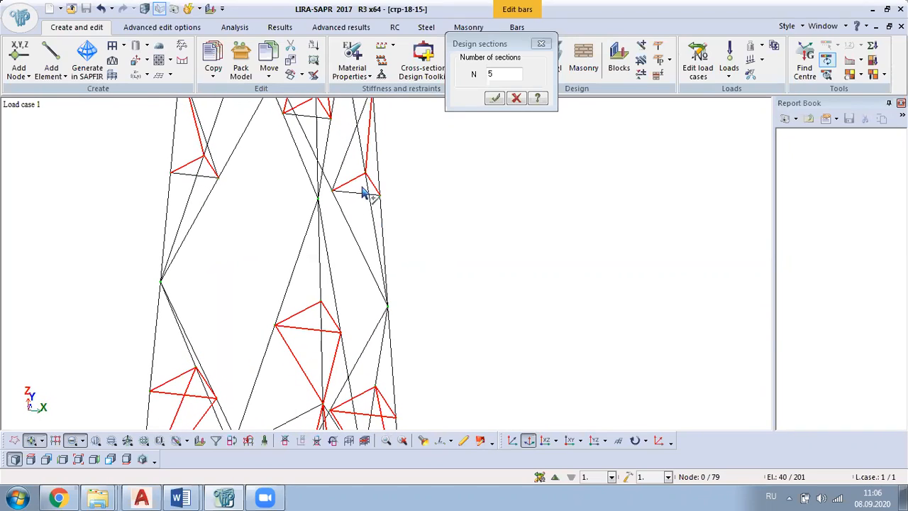
click(184, 175)
scroll(295, 259, down, 2)
scroll(304, 162, up, 3)
click(299, 160)
scroll(348, 257, down, 2)
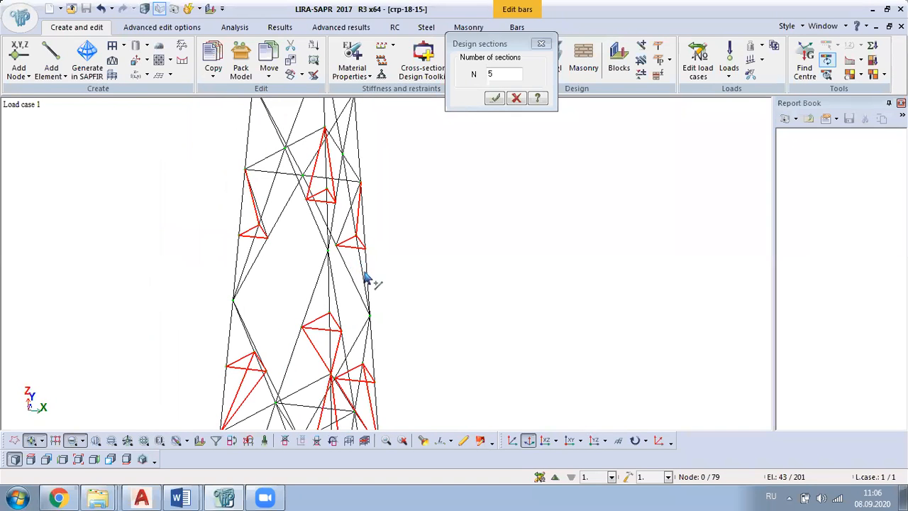
scroll(364, 277, down, 2)
middle_drag(365, 347, 376, 215)
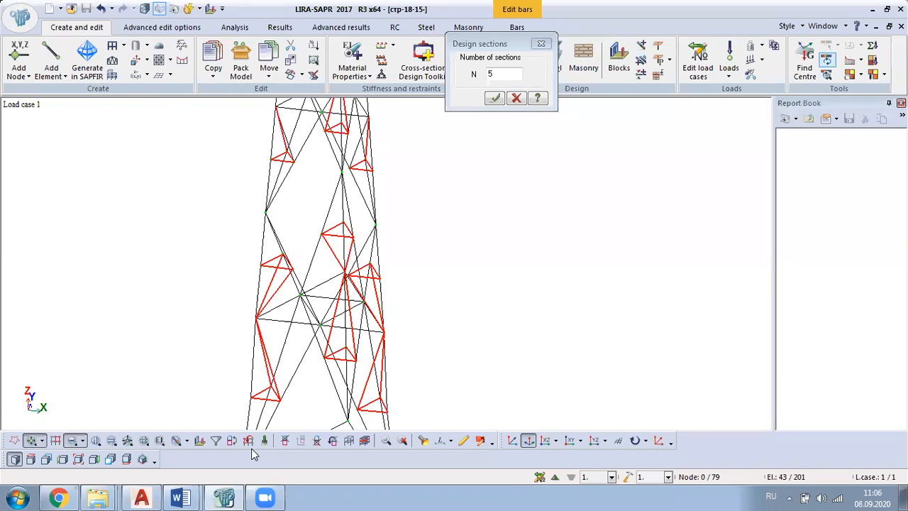
scroll(251, 448, up, 2)
Step: Switch to the AutoCAD drawing and examine the tower cross-sections, especially the inner triangle bars of the 3300 mm wide section
click(141, 496)
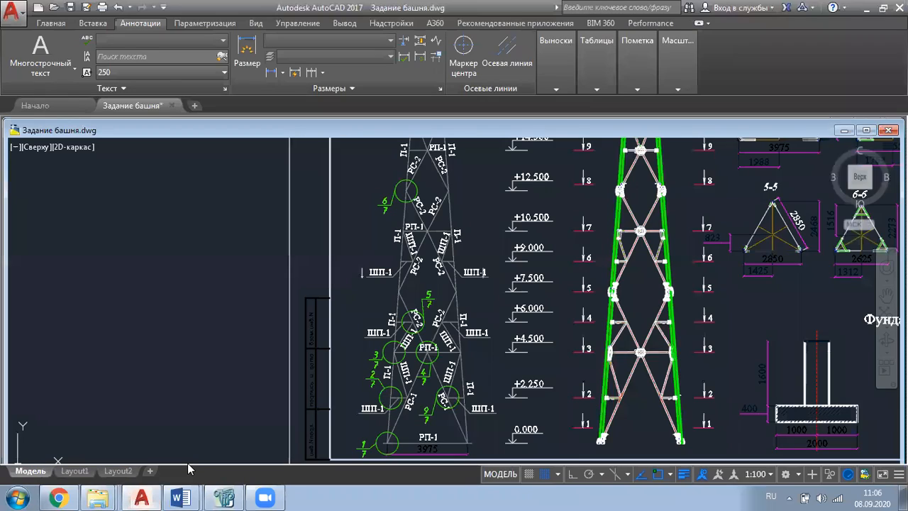
middle_drag(775, 235, 186, 298)
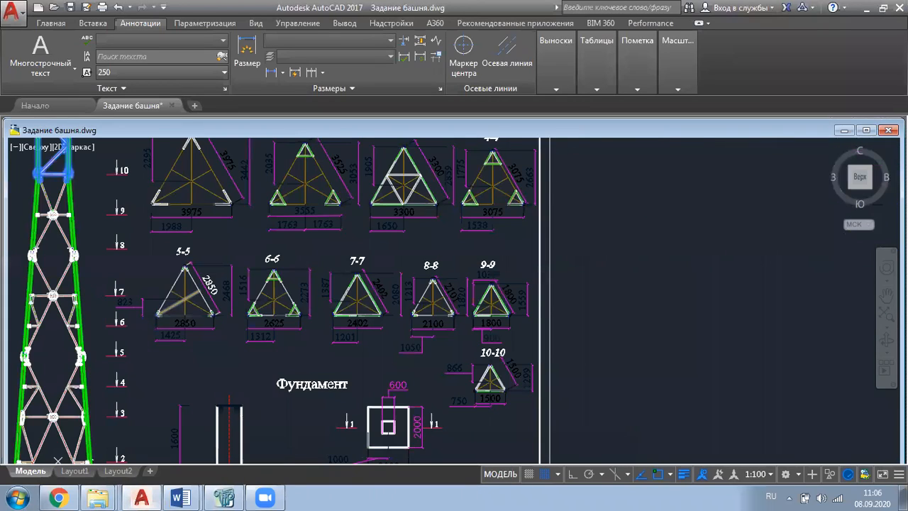
scroll(397, 178, up, 6)
scroll(401, 174, down, 5)
scroll(409, 282, up, 7)
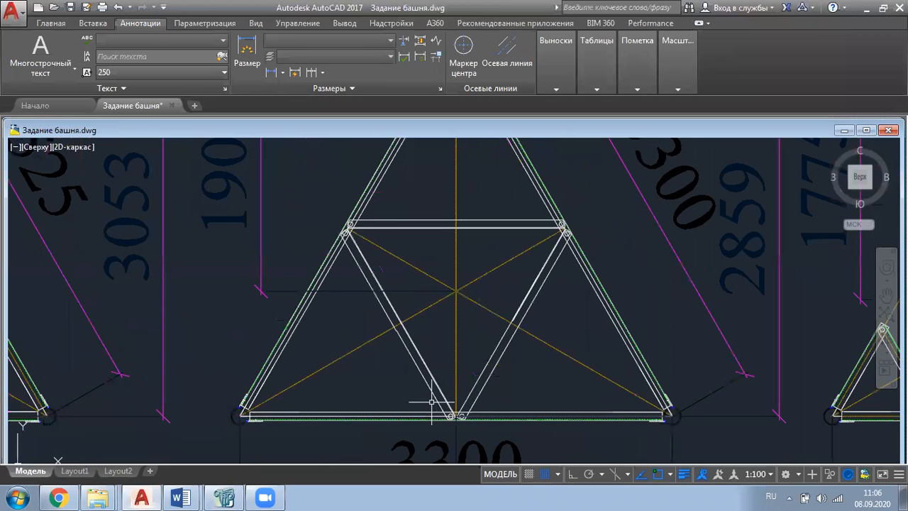
scroll(431, 401, down, 6)
scroll(472, 415, up, 2)
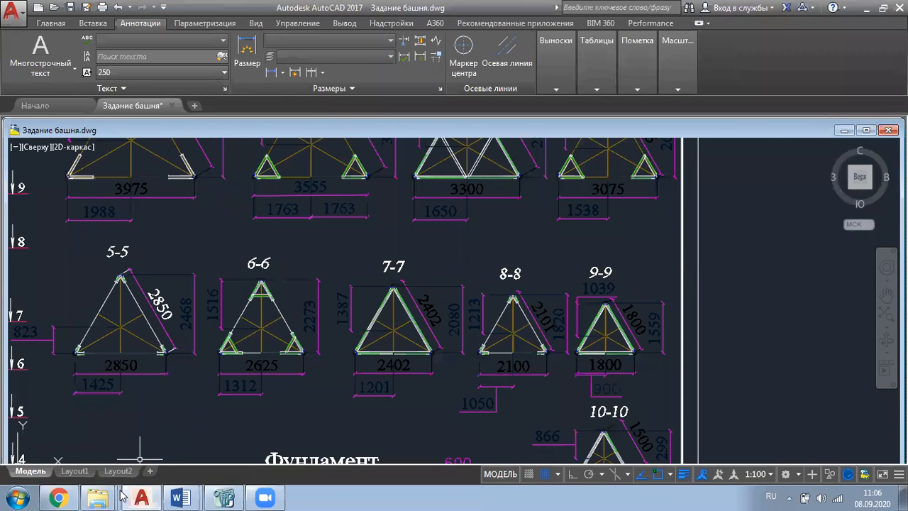
Step: Back in LIRA-SAPR, add the three inner triangle bars of the horizontal diaphragm at level +4.500 to the selection
click(224, 497)
middle_drag(335, 311, 244, 302)
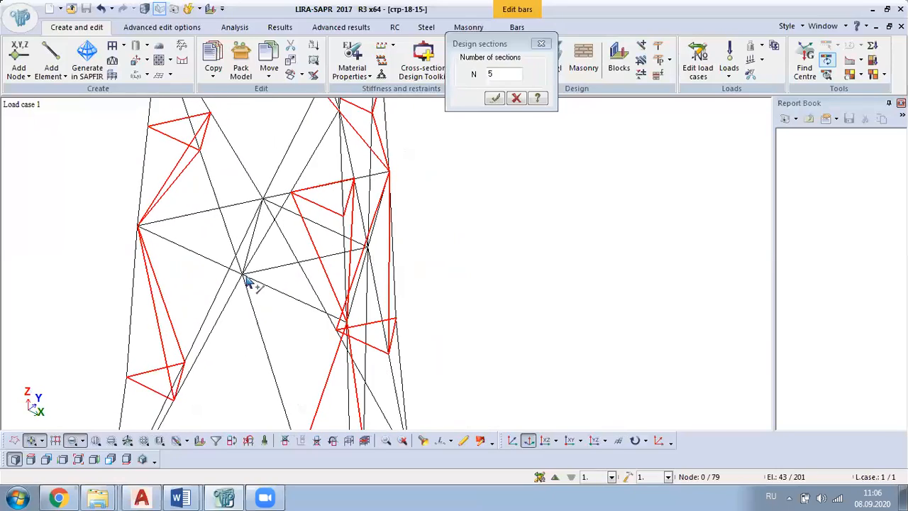
scroll(264, 221, up, 3)
click(245, 222)
click(317, 258)
middle_drag(313, 284, 344, 261)
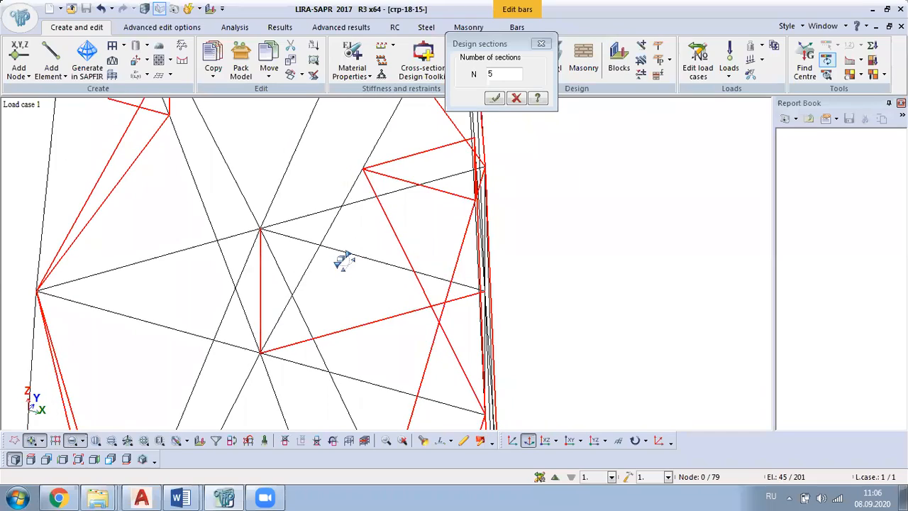
scroll(344, 261, down, 5)
middle_drag(438, 278, 267, 336)
Step: Cancel the design sections entry and set Angle 100 x 100 x 7 (ШП-1) as the current stiffness type
click(517, 98)
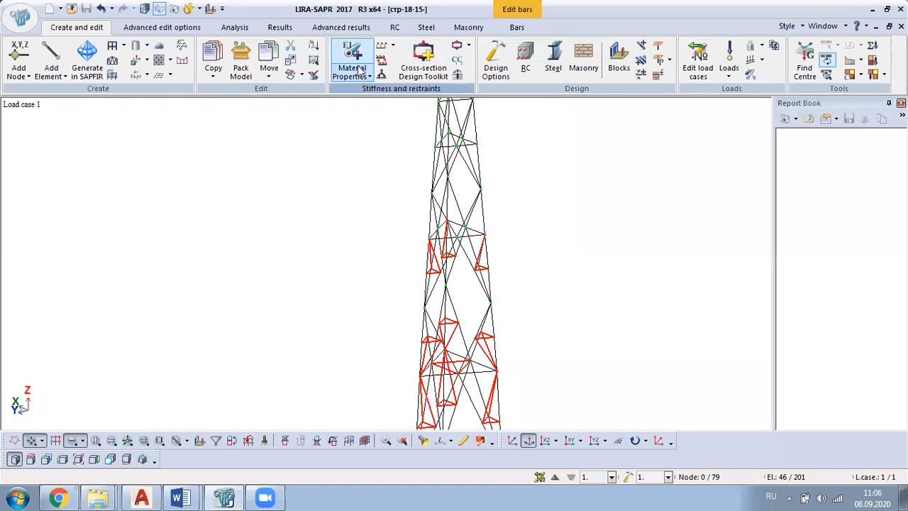
click(354, 57)
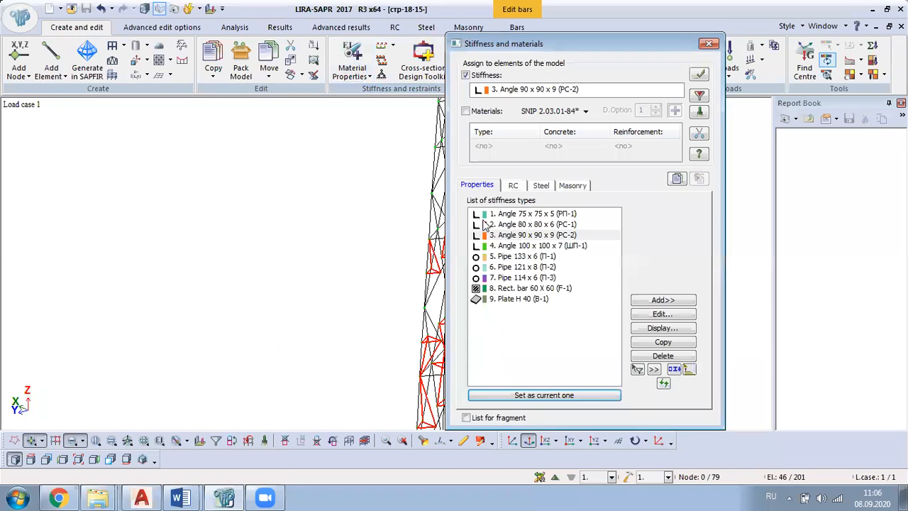
click(560, 246)
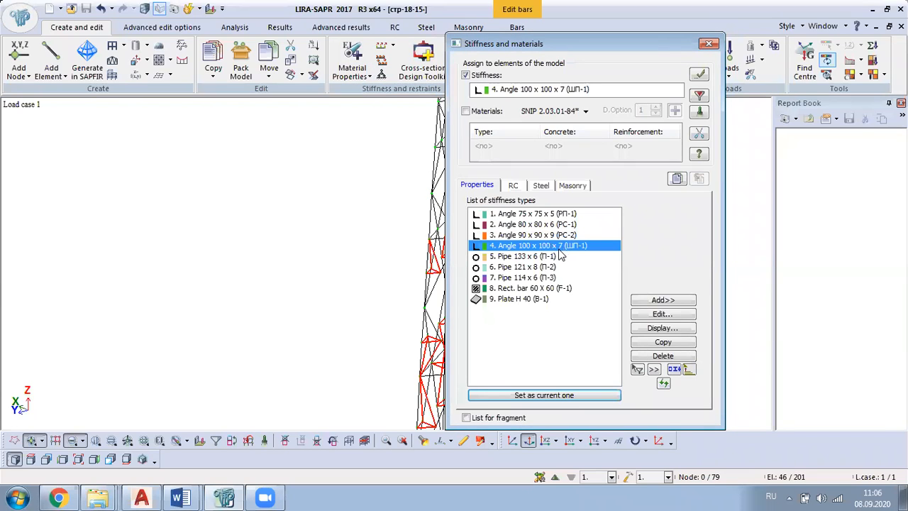
Step: Set ШП-1 as the current steel material, additional parameters and selection limitations
click(540, 186)
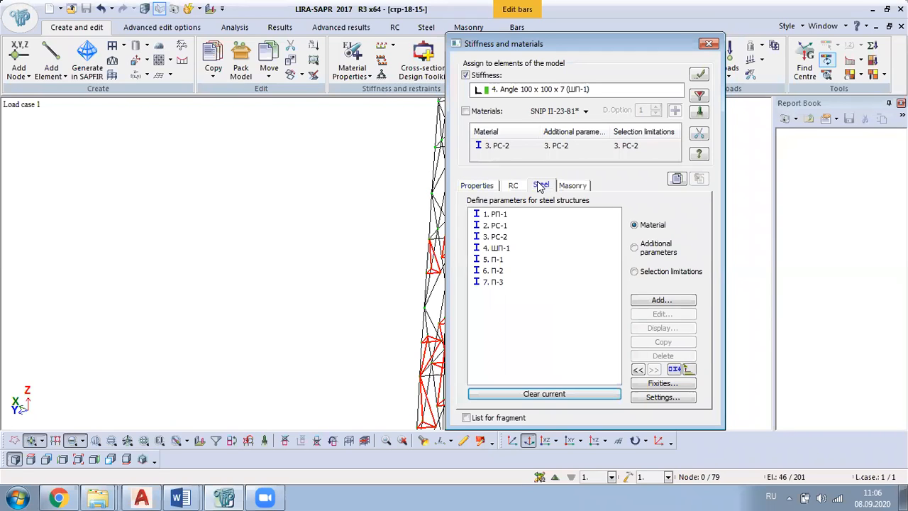
double_click(522, 248)
click(655, 248)
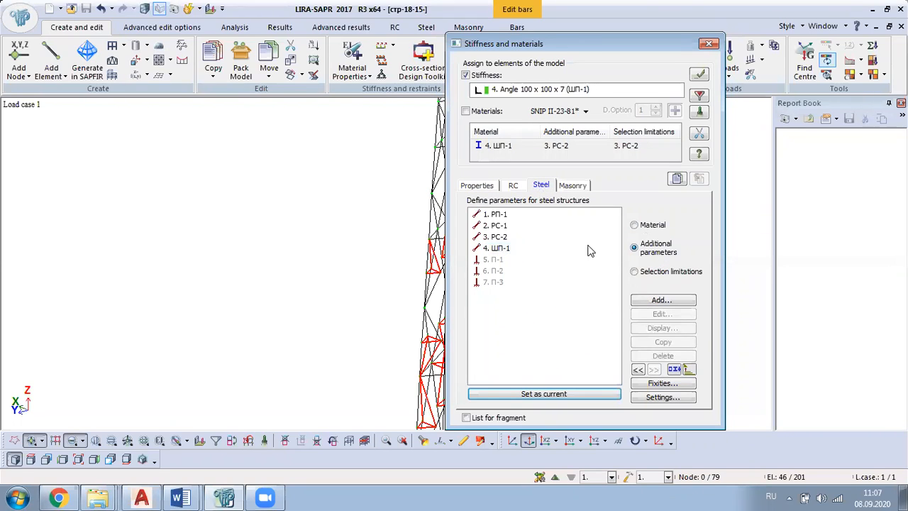
click(495, 249)
click(642, 274)
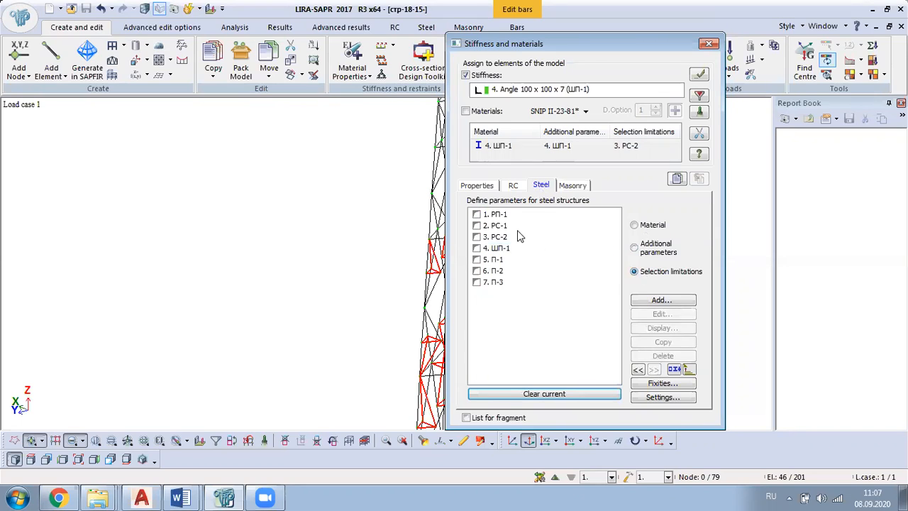
double_click(496, 249)
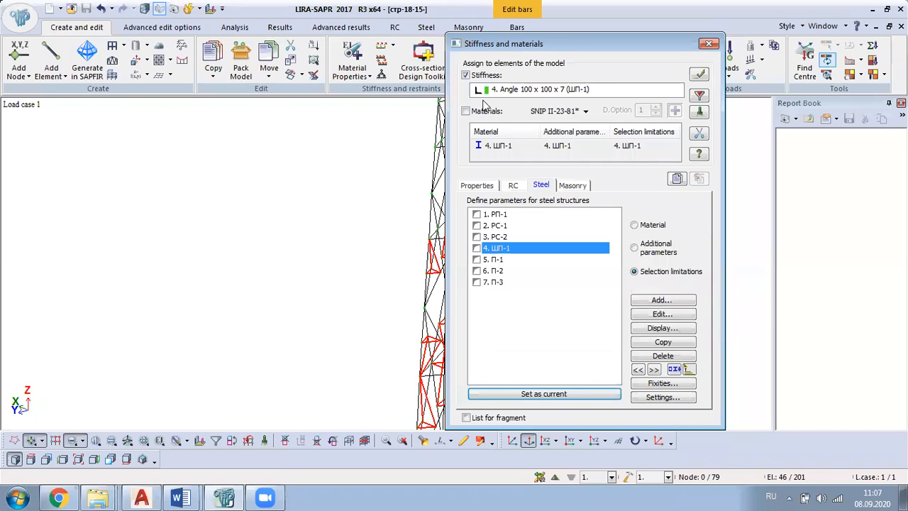
Step: Include the materials in the assignment and apply the ШП-1 stiffness and steel parameters to the selected bars
click(475, 113)
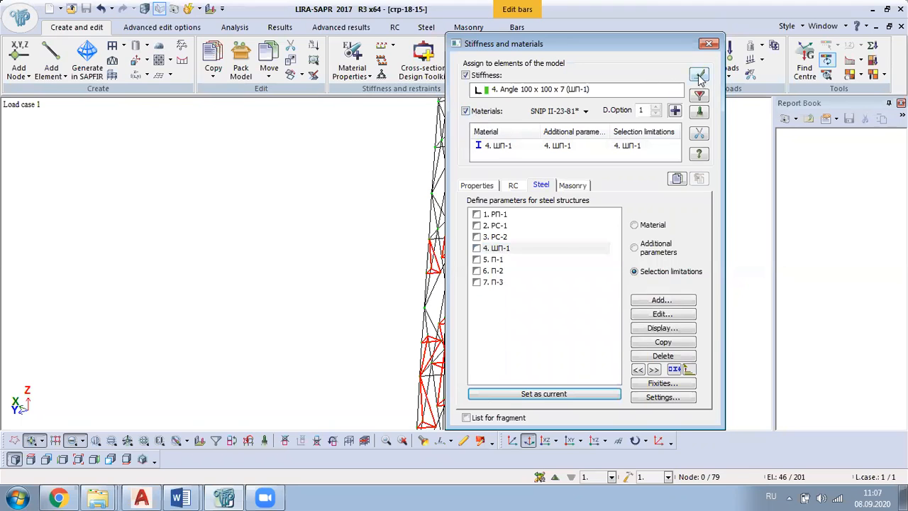
click(698, 75)
click(664, 264)
click(494, 98)
Step: Delete the stray node inside the triangle at the tower's base
middle_drag(492, 318, 432, 106)
scroll(419, 243, up, 2)
middle_drag(419, 243, 505, 276)
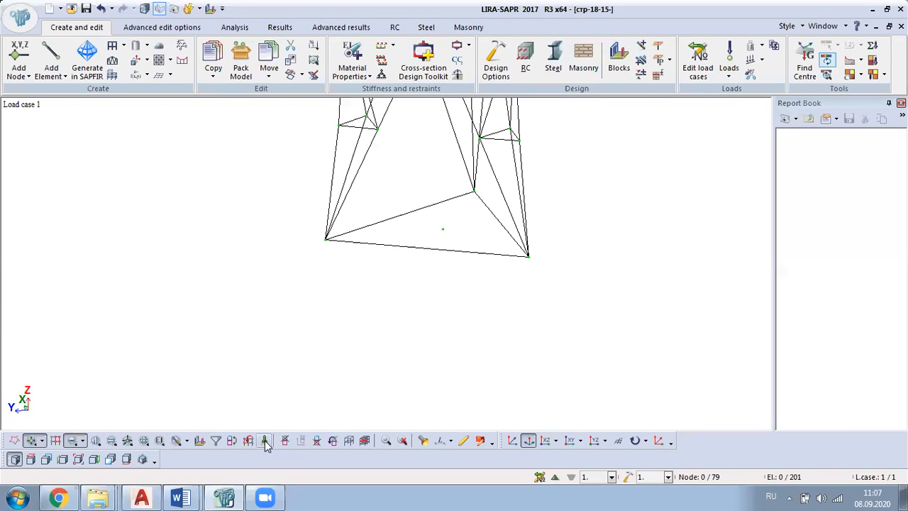
drag(457, 221, 427, 241)
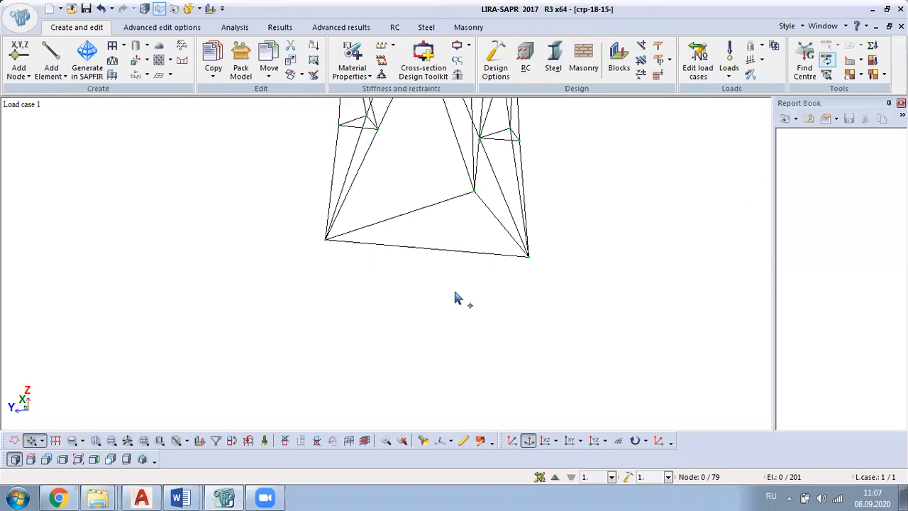
Step: Examine the tower's lower part and its base corner nodes from several angles
scroll(442, 323, down, 3)
middle_drag(453, 329, 499, 300)
scroll(486, 305, up, 4)
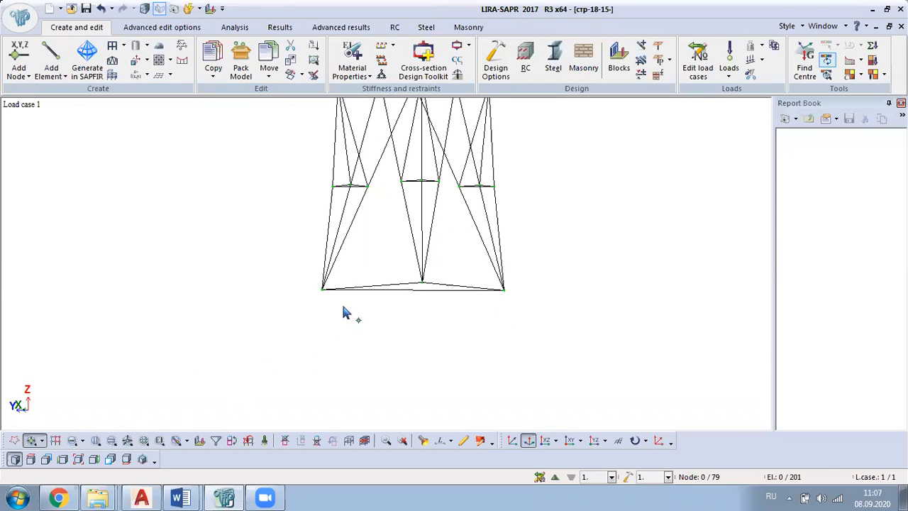
middle_drag(361, 308, 372, 334)
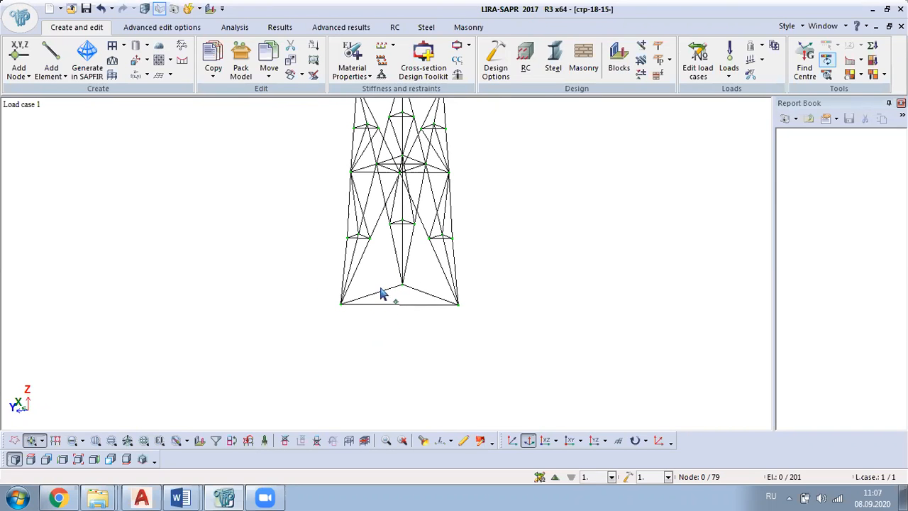
scroll(407, 282, down, 6)
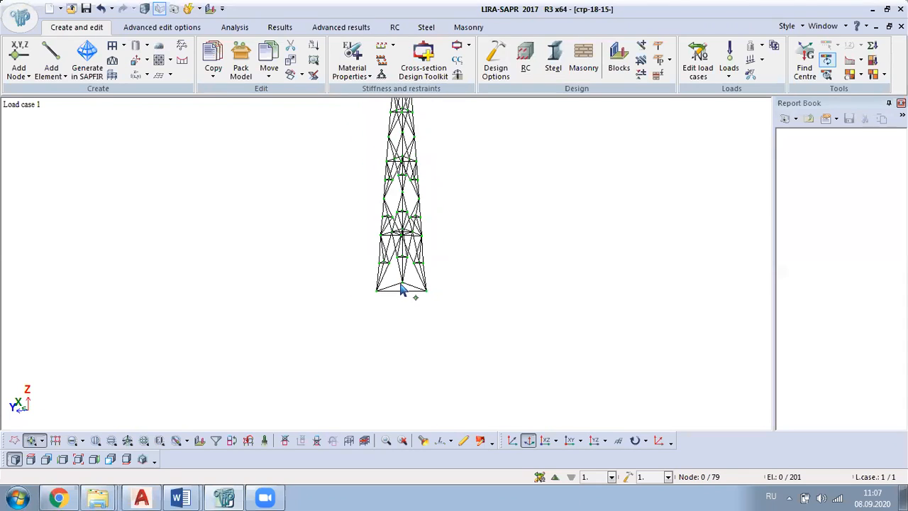
middle_drag(407, 284, 414, 348)
scroll(414, 348, up, 2)
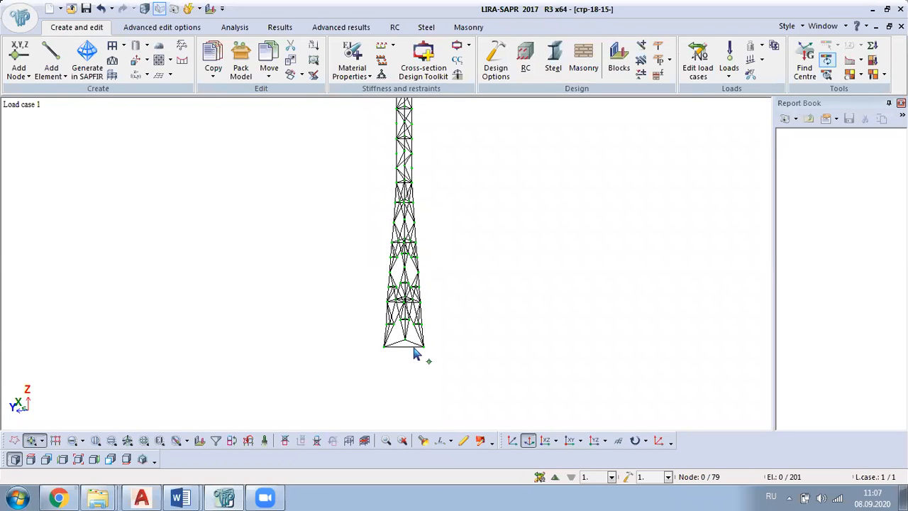
scroll(415, 354, up, 2)
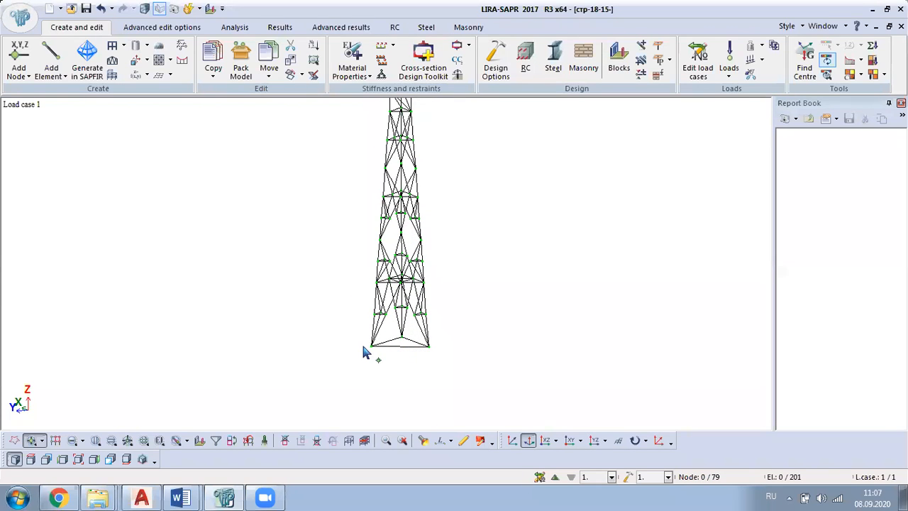
right_drag(361, 349, 383, 331)
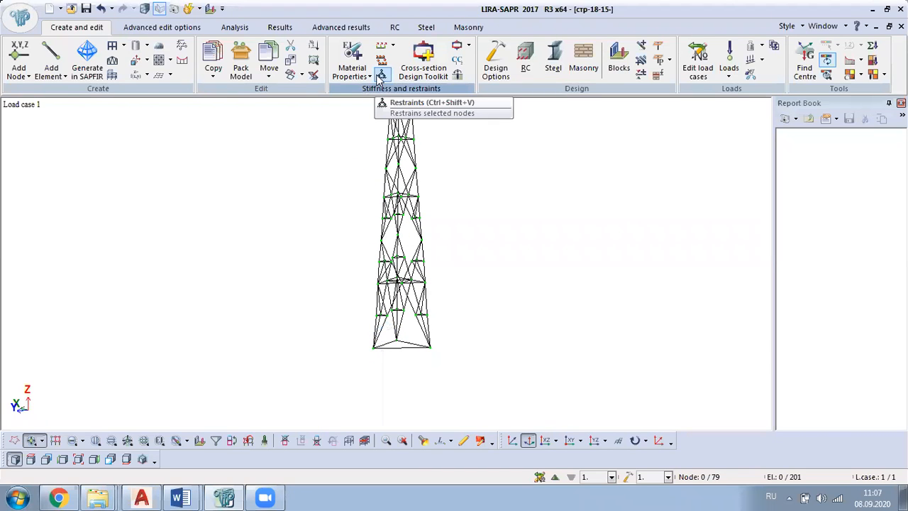
Step: Select the three corner nodes at the tower's base and restrain them in all directions: X, Y, Z, UX, UY and UZ
click(381, 75)
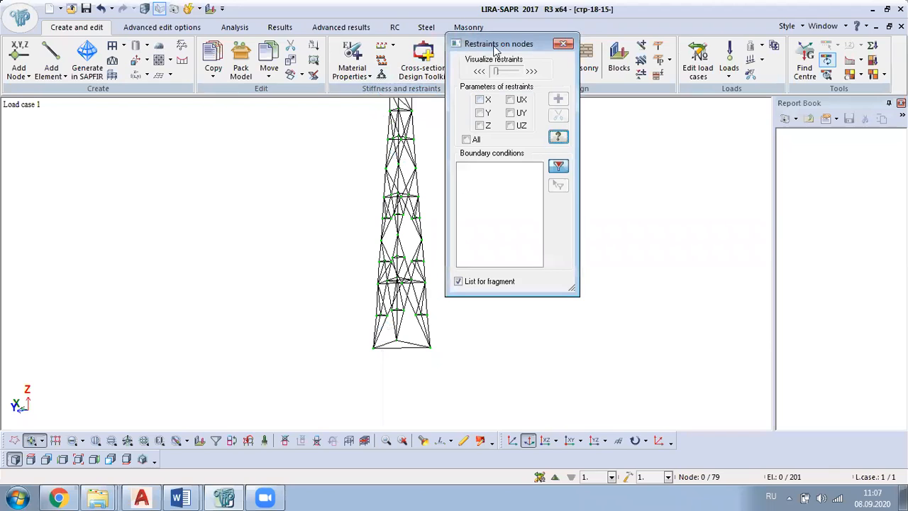
drag(494, 47, 602, 125)
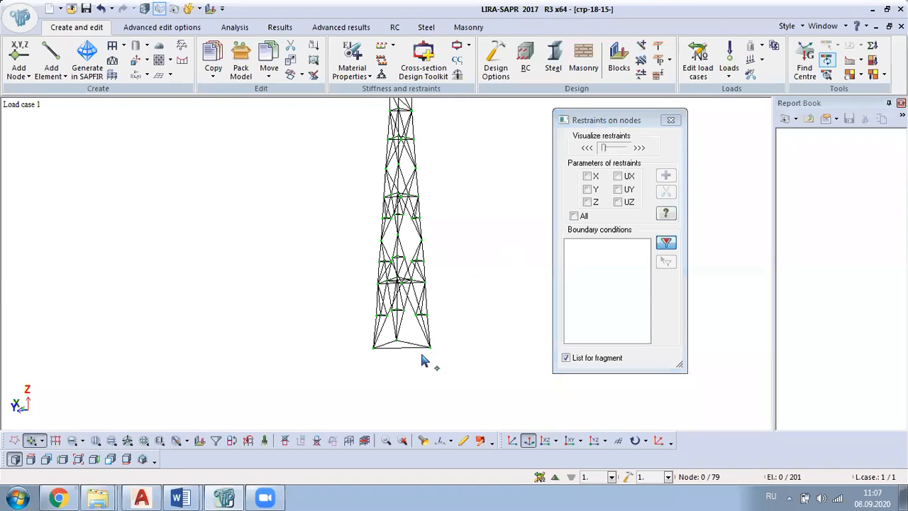
drag(355, 343, 342, 369)
scroll(376, 369, up, 2)
middle_drag(376, 375, 290, 324)
drag(288, 306, 386, 376)
drag(416, 303, 465, 369)
middle_drag(463, 371, 507, 381)
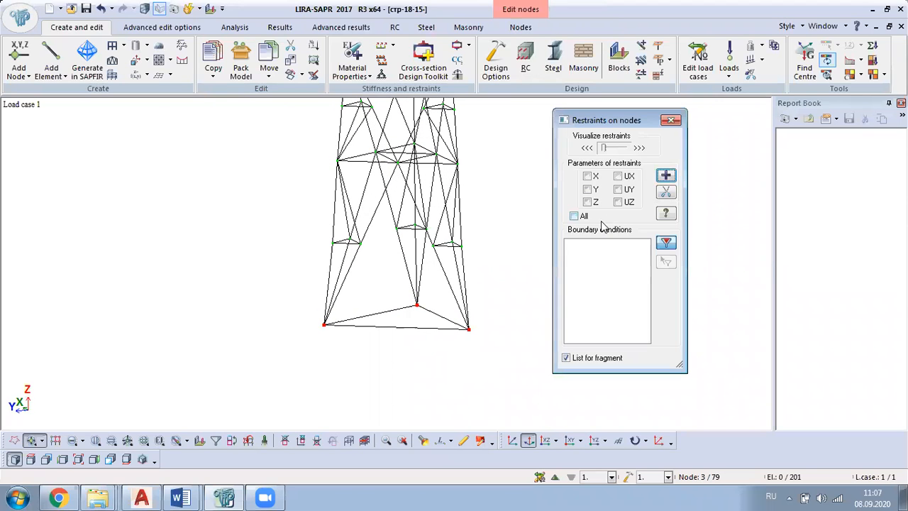
click(574, 216)
click(665, 175)
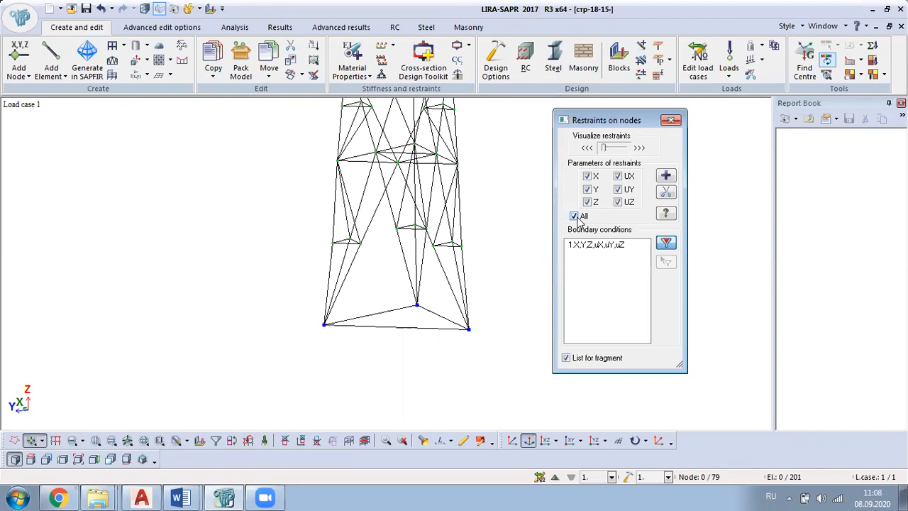
Step: Examine the restrained base nodes and the whole tower from several sides, and close the node restraints dialog
scroll(391, 319, up, 1)
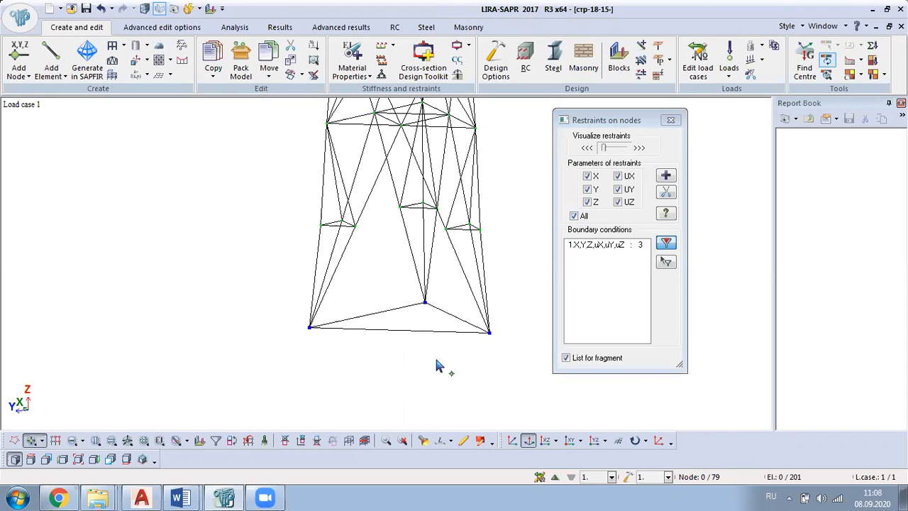
scroll(490, 331, up, 1)
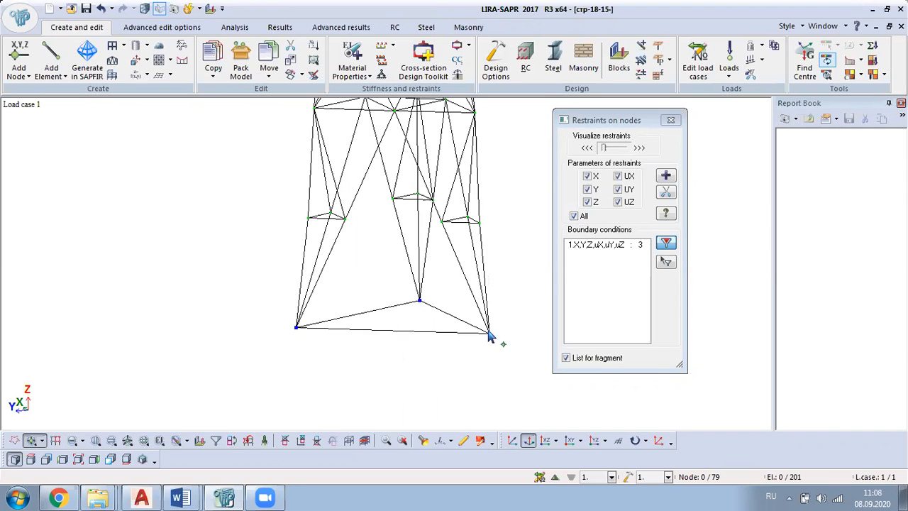
scroll(490, 336, down, 6)
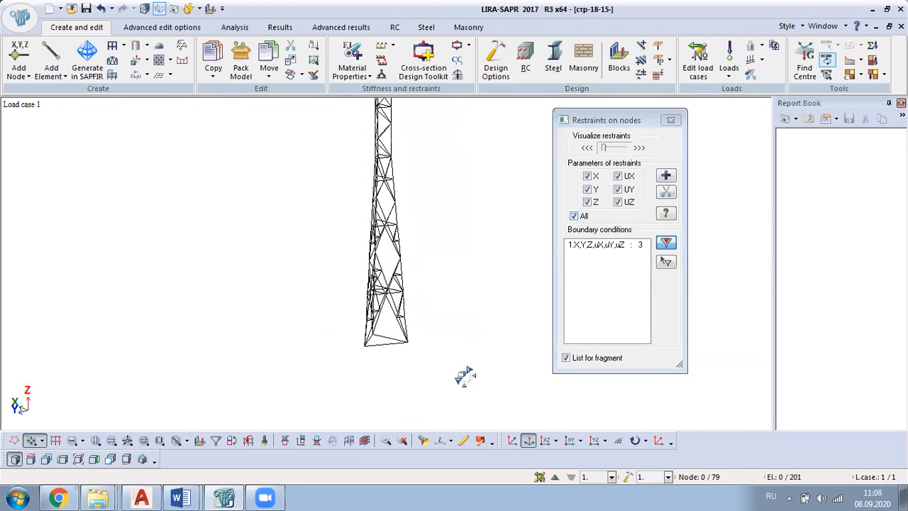
scroll(451, 290, down, 2)
middle_drag(453, 309, 468, 374)
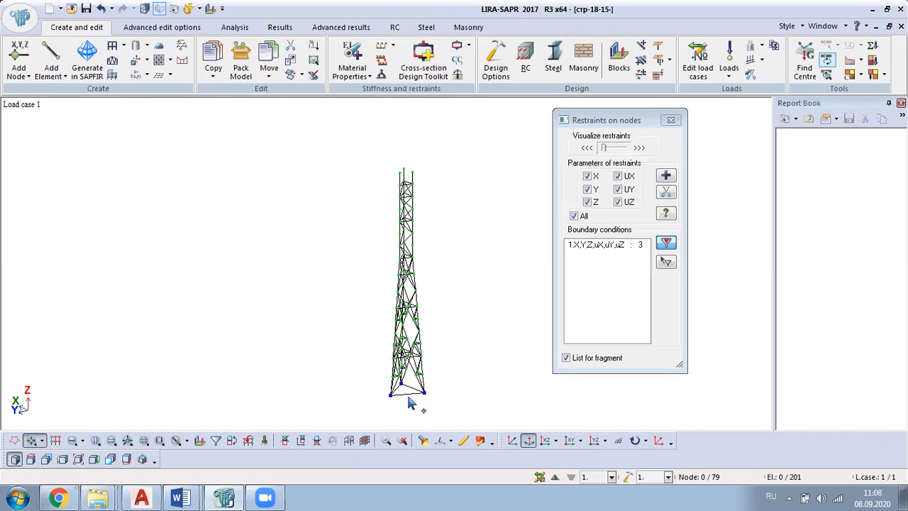
scroll(411, 399, up, 1)
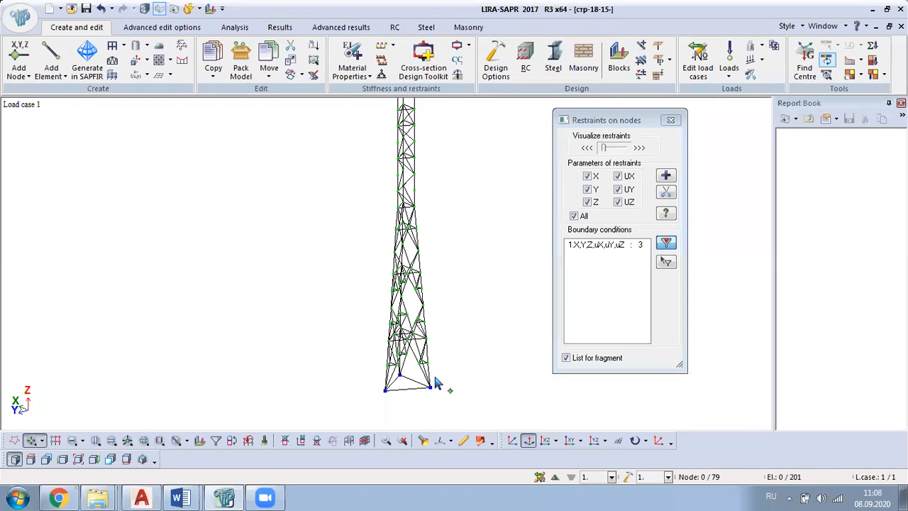
scroll(458, 280, down, 2)
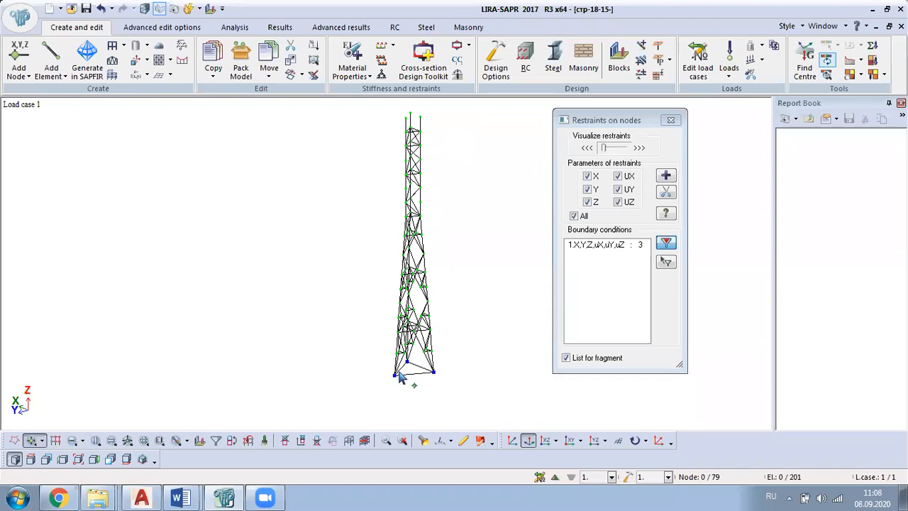
middle_drag(451, 373, 383, 361)
scroll(434, 377, up, 4)
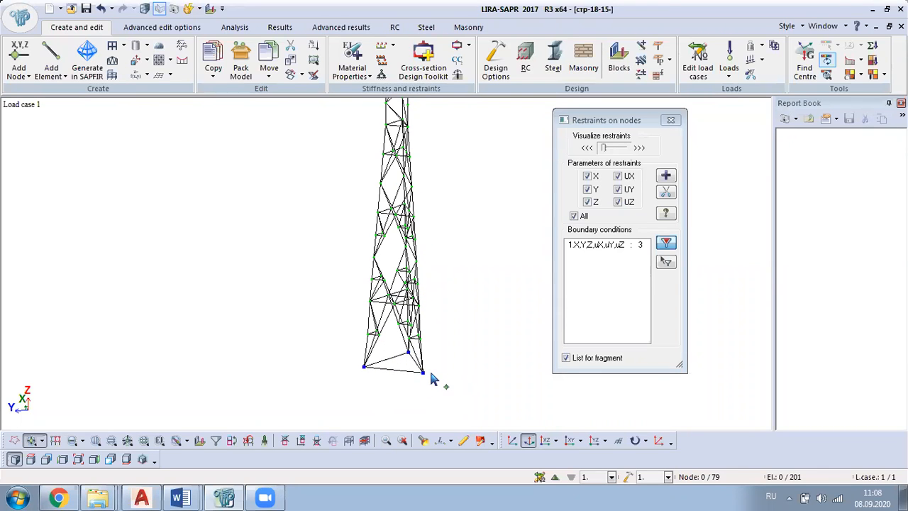
scroll(433, 350, down, 3)
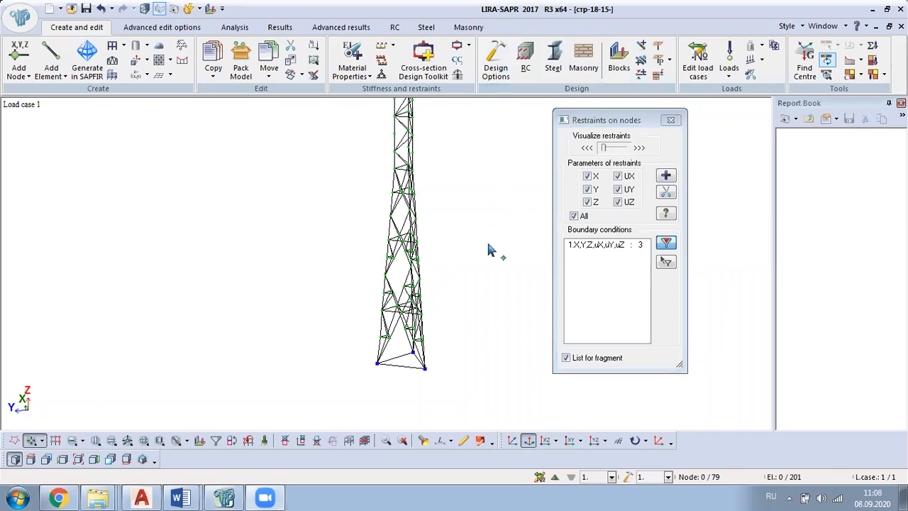
middle_drag(456, 369, 497, 362)
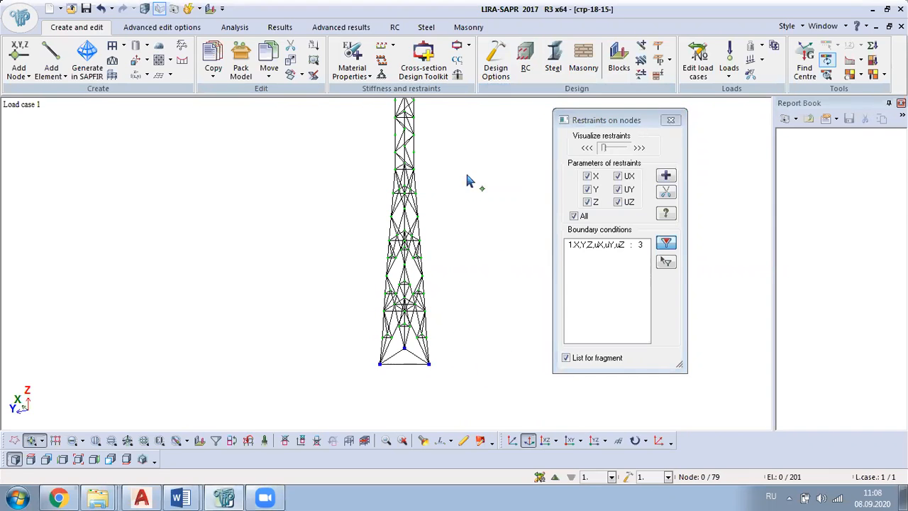
middle_drag(473, 214, 507, 255)
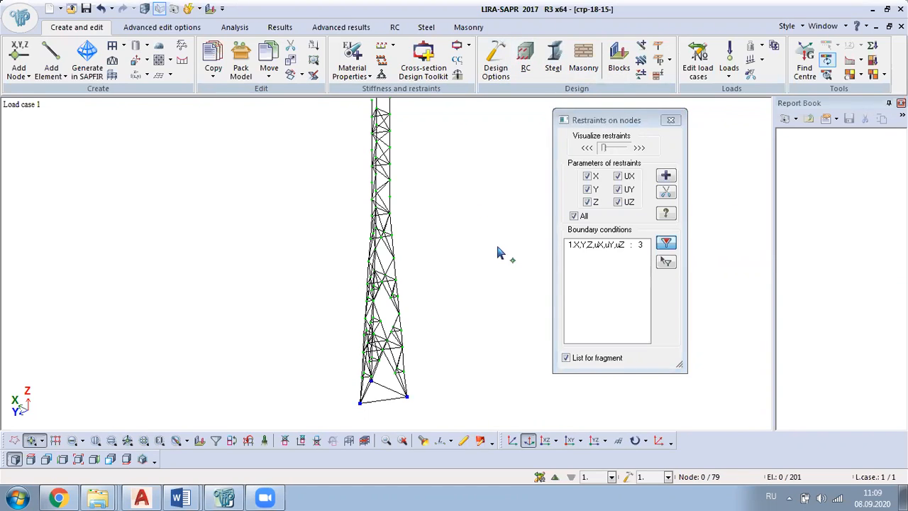
middle_drag(503, 294, 201, 320)
middle_drag(498, 334, 462, 271)
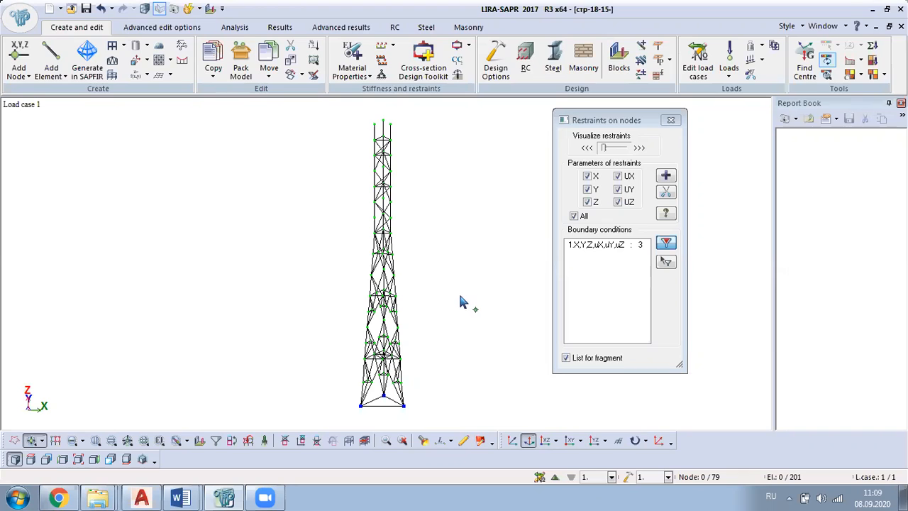
middle_drag(461, 303, 468, 297)
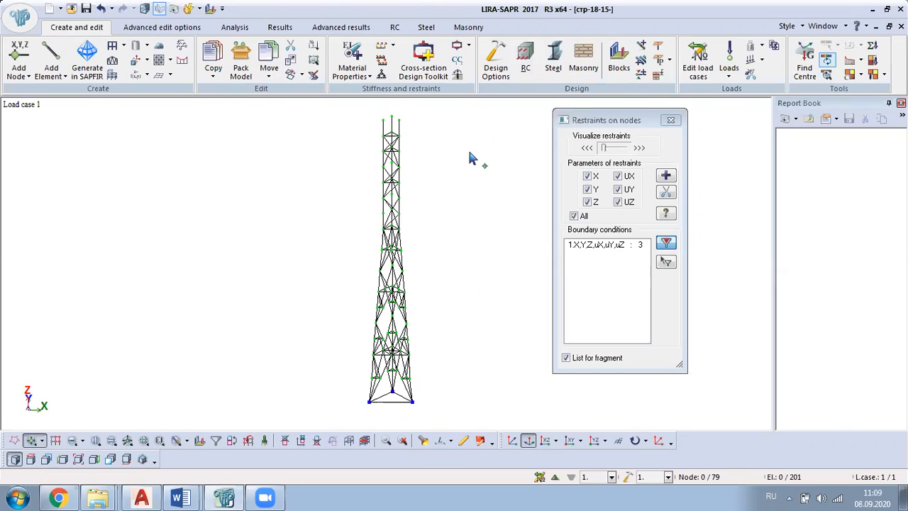
click(670, 120)
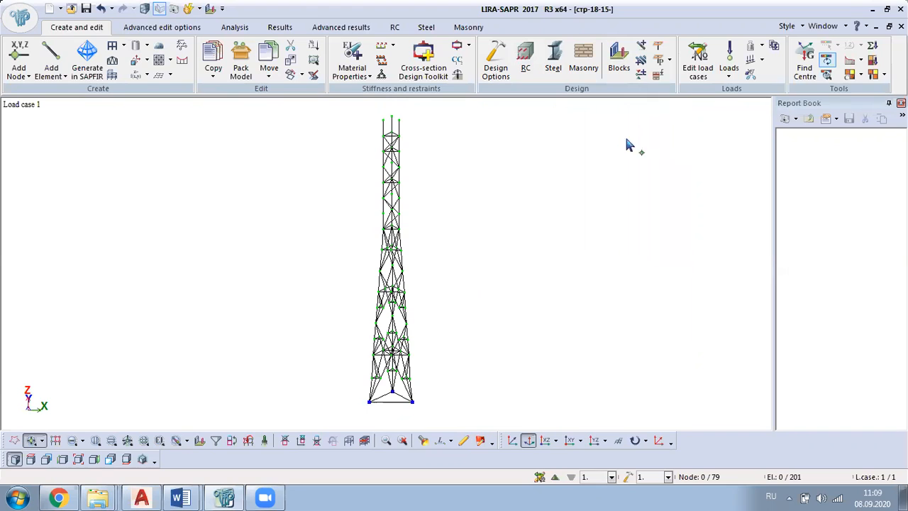
Step: Open the stiffness and materials assignment for the tower and display the material list for steel structures
middle_drag(446, 377, 243, 341)
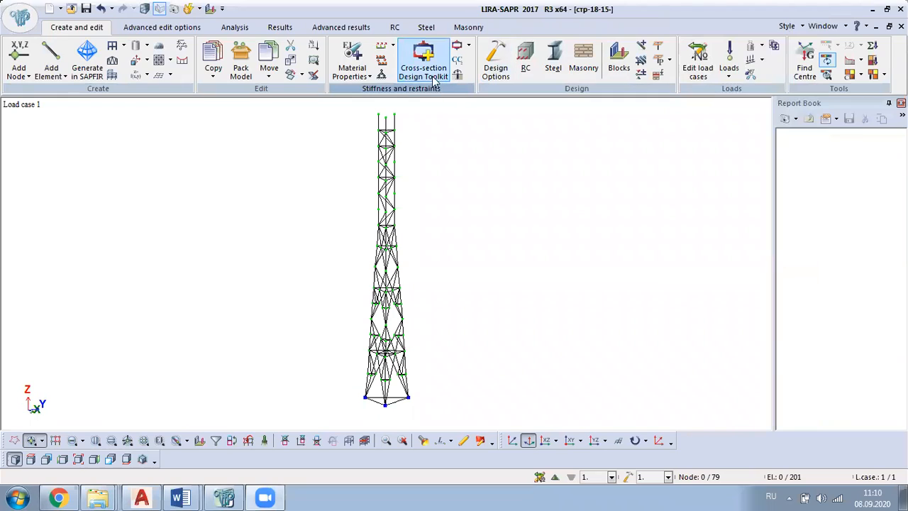
click(355, 77)
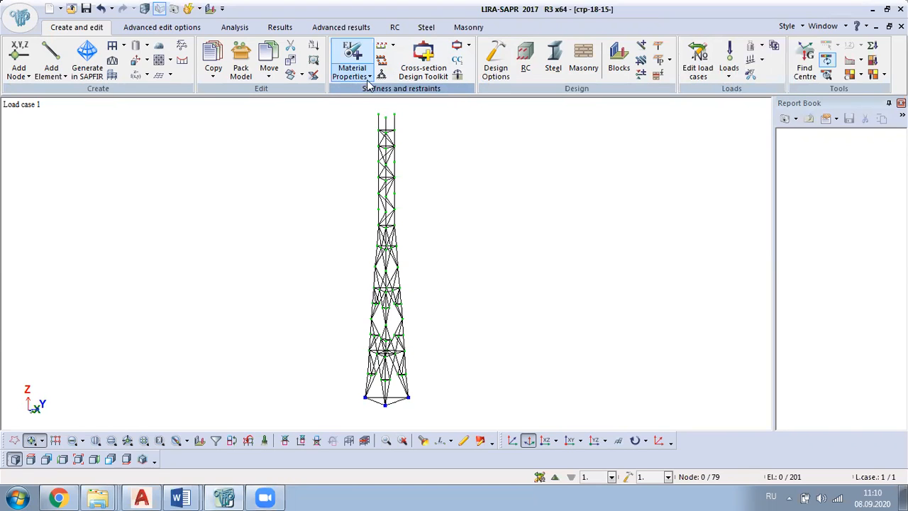
click(395, 103)
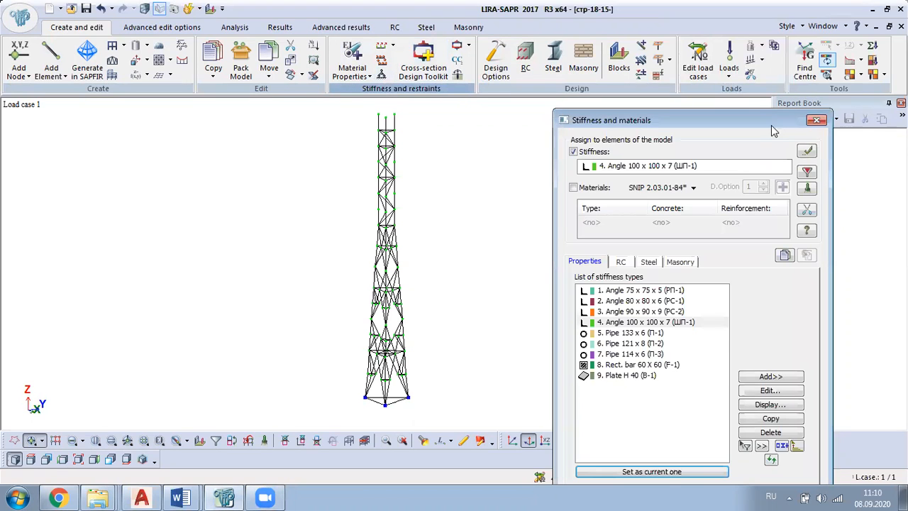
drag(770, 125, 650, 36)
click(565, 209)
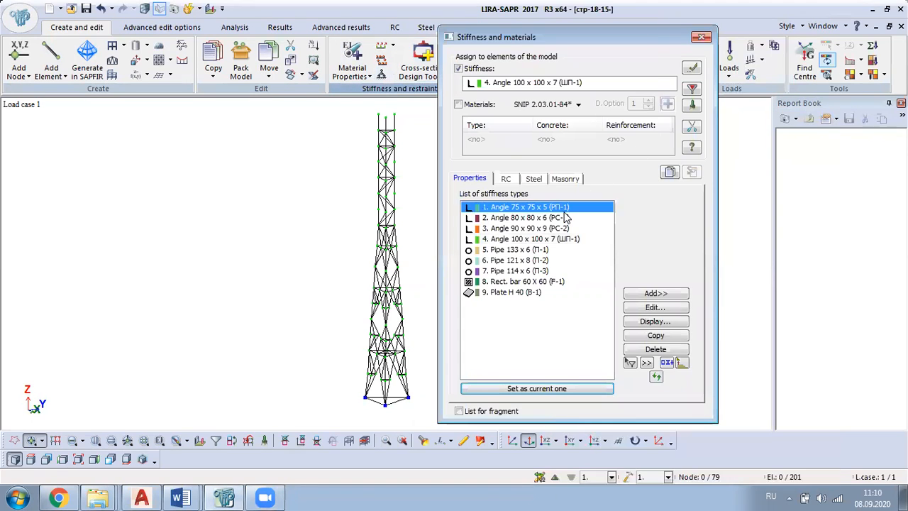
click(533, 180)
click(627, 218)
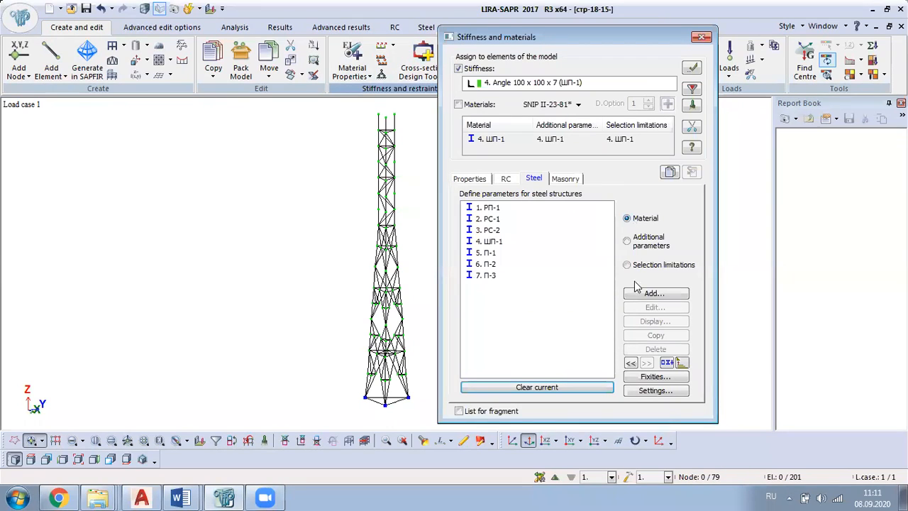
Step: Check the steel grade in the parameters of materials РП-1 and РС-1, closing each without editing
click(495, 210)
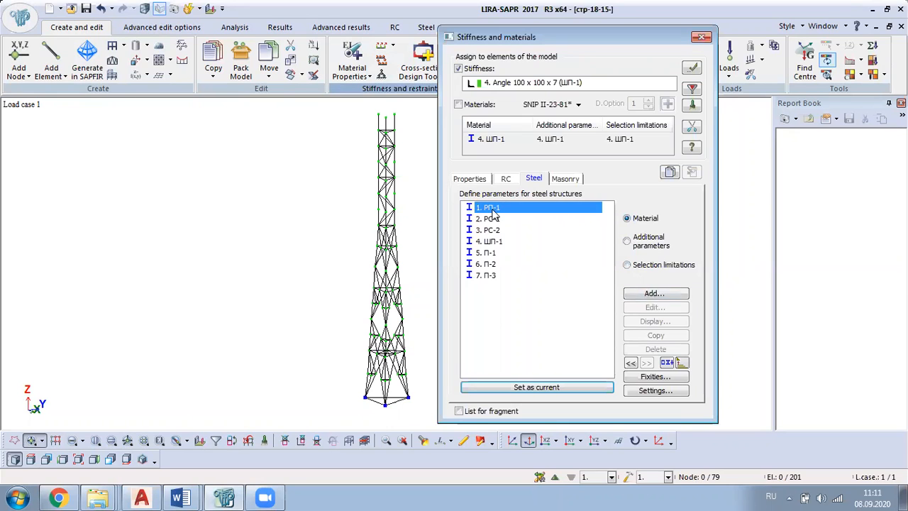
click(654, 306)
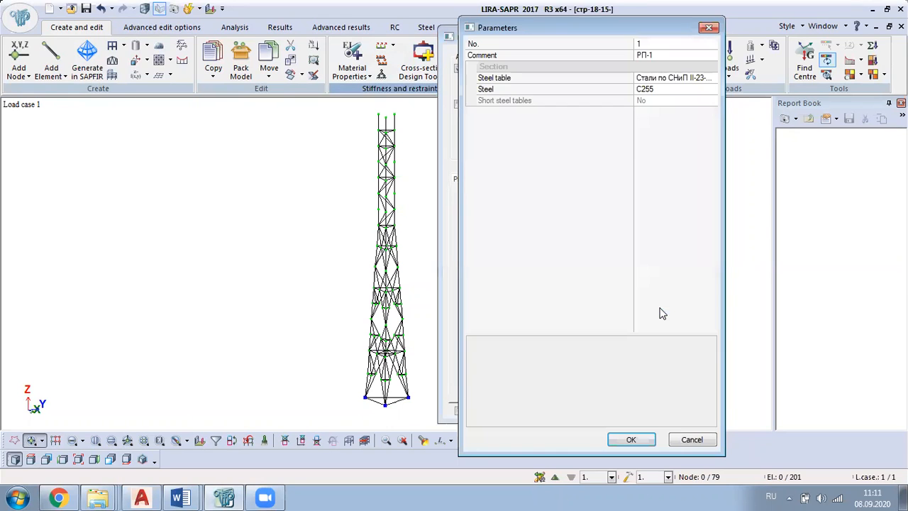
click(676, 91)
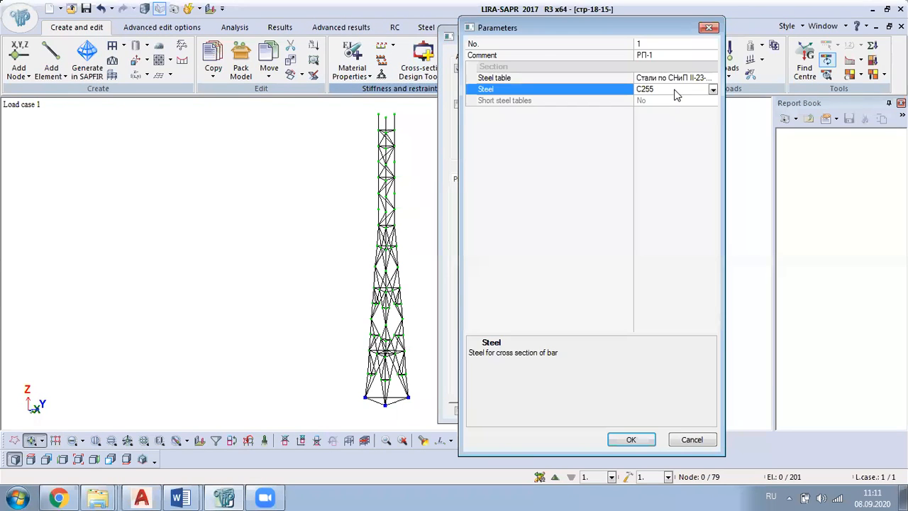
click(707, 28)
click(504, 219)
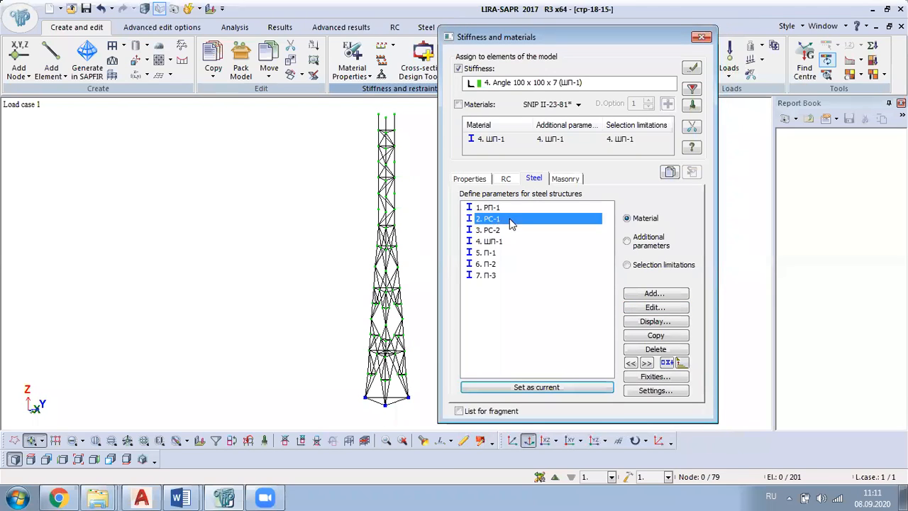
click(654, 308)
click(707, 28)
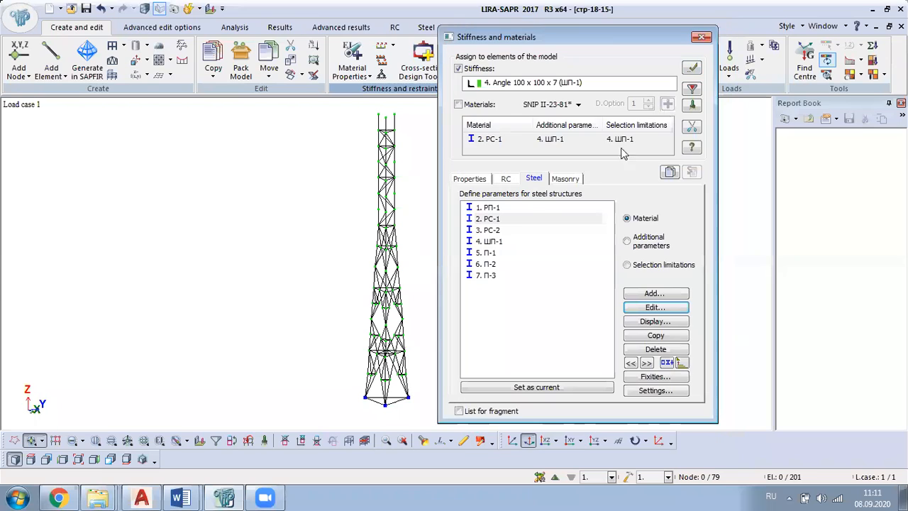
Step: Edit the parameters of steel material РС-2, choosing its steel grade from the available grades, and accept them
click(496, 229)
click(652, 307)
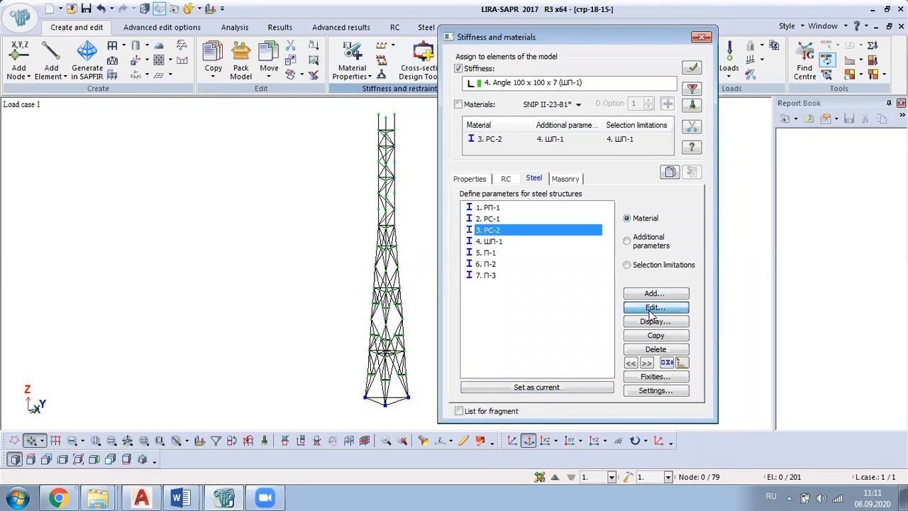
click(653, 101)
click(693, 91)
click(713, 90)
click(691, 123)
click(631, 439)
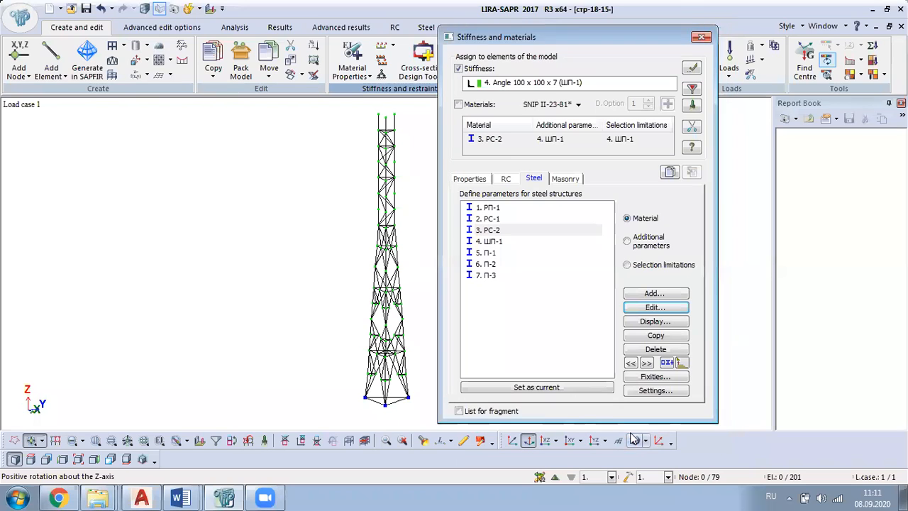